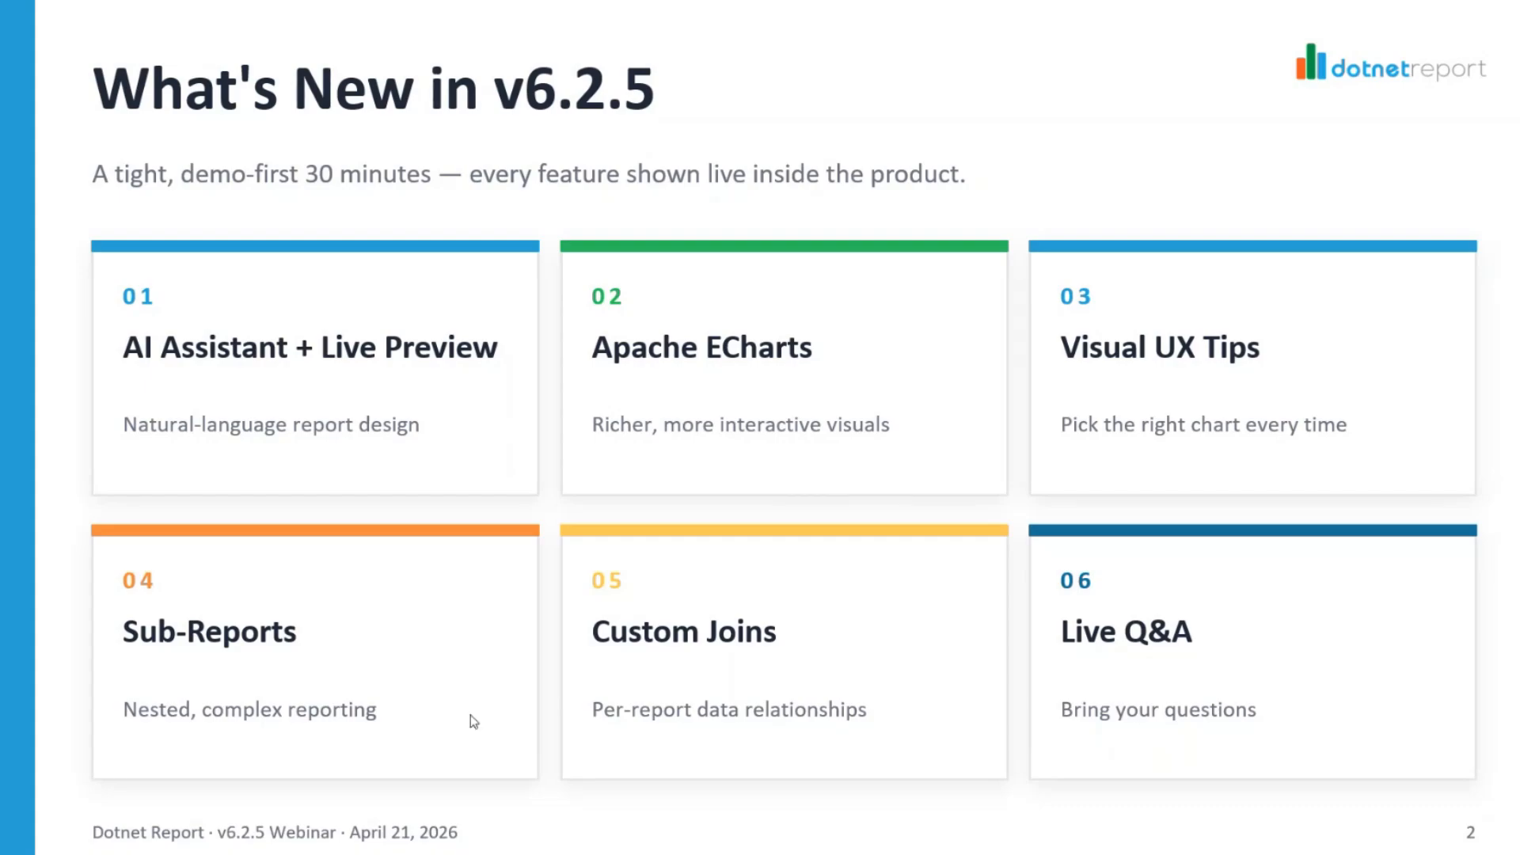
Advance the slides, switch to the Dotnet Report web app in the browser, and start a new report
key(Right)
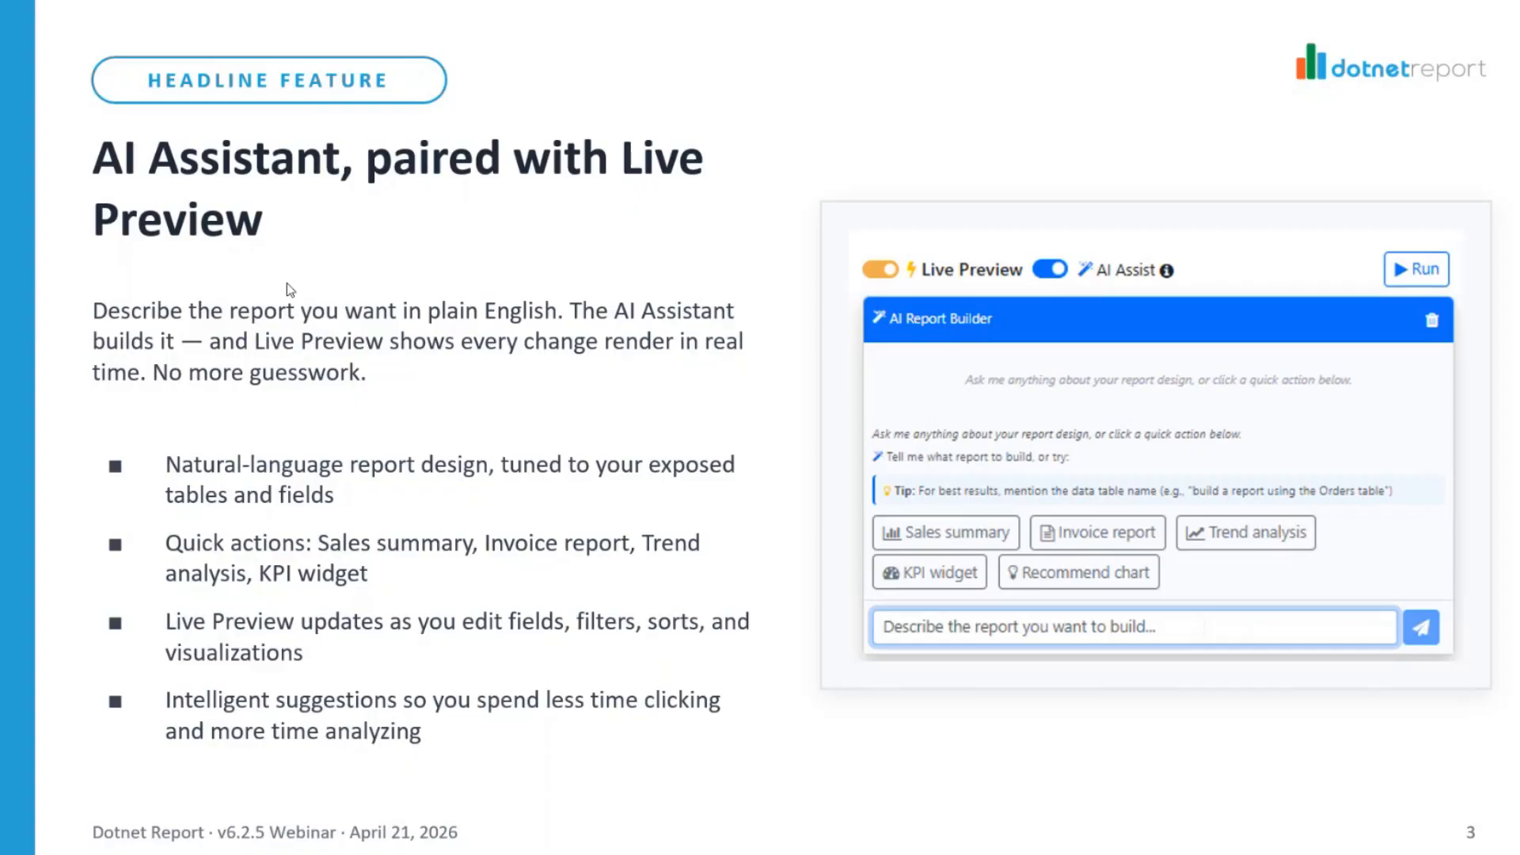
key(alt+Tab)
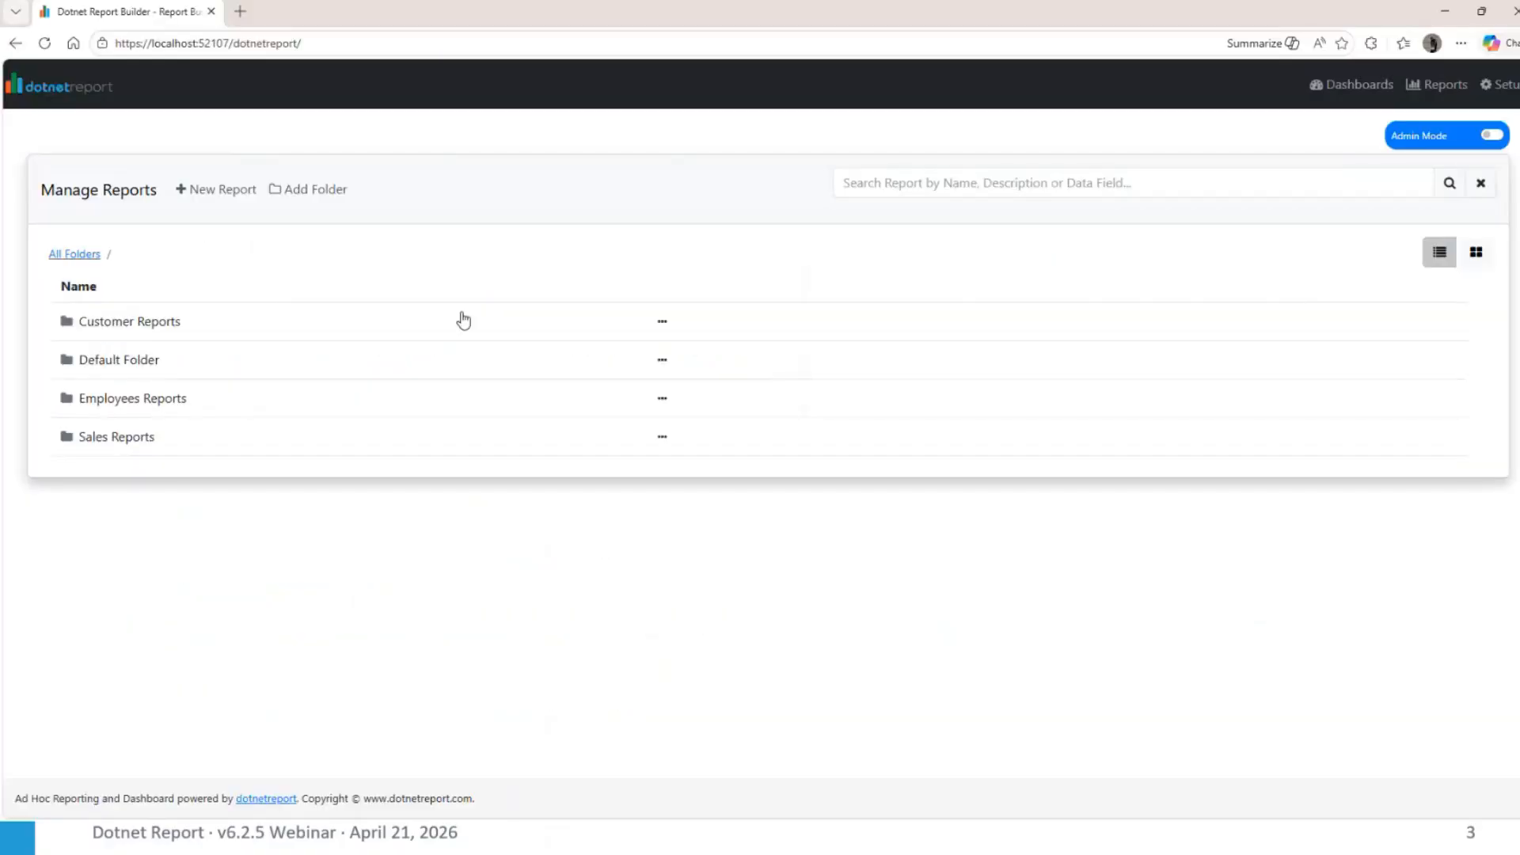
click(214, 189)
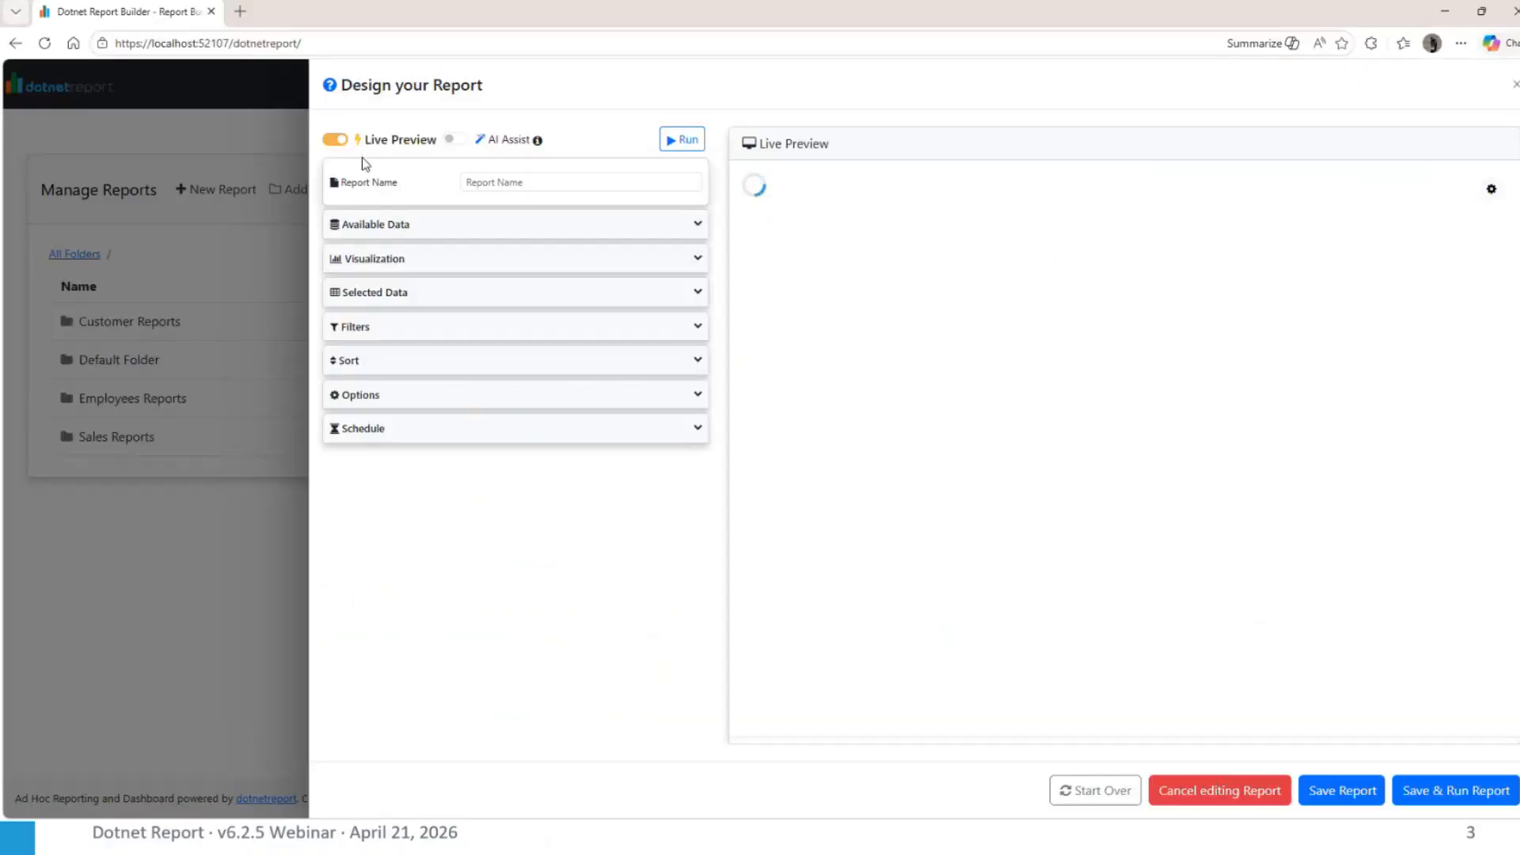
Turn Live Preview off to look over the classic report design layout, and turn it back on
click(338, 141)
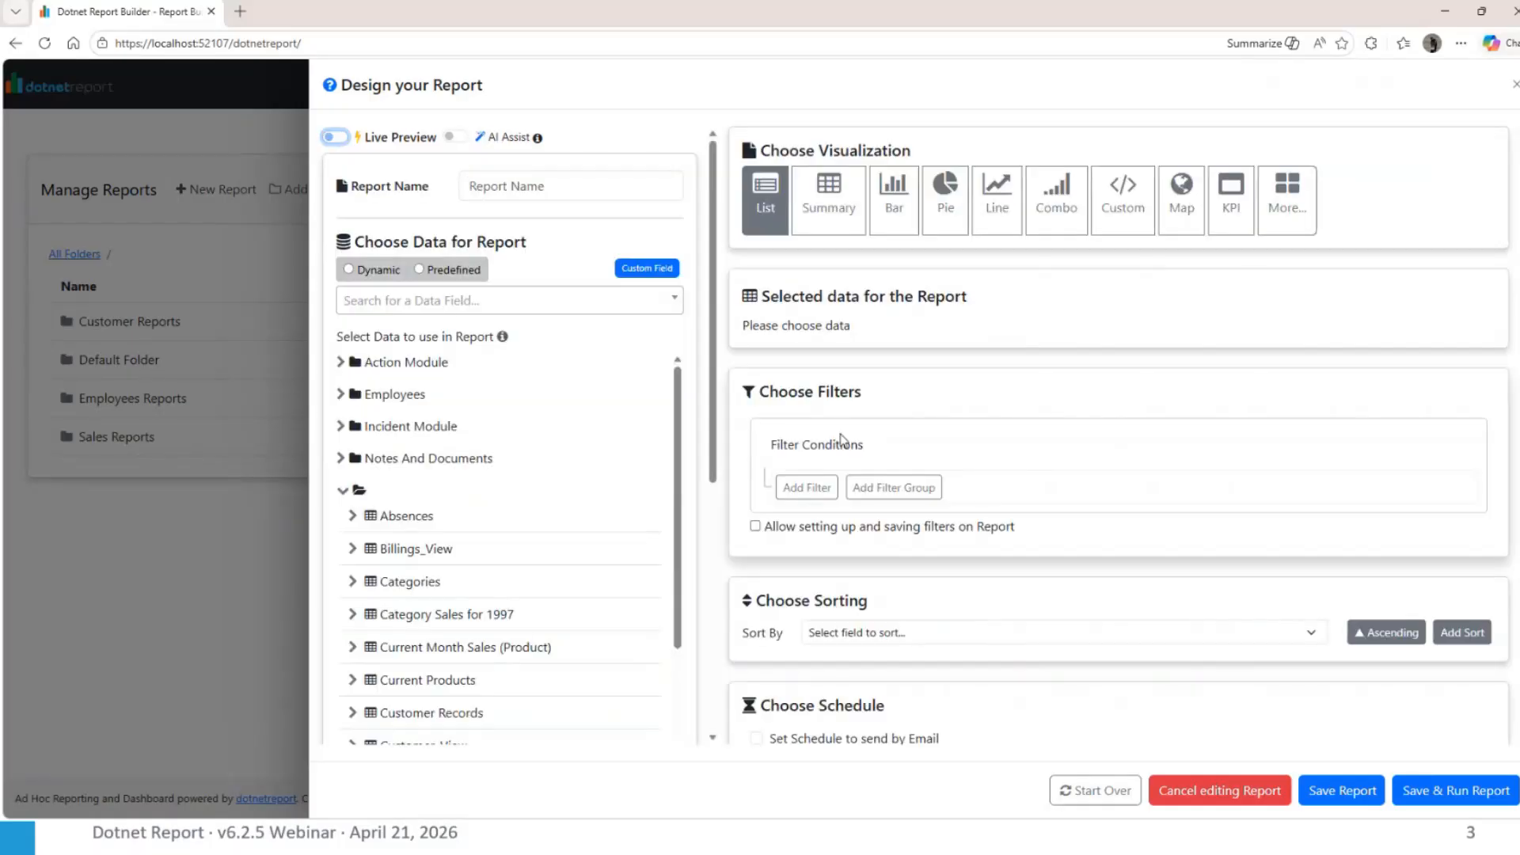
scroll(842, 442, down, 3)
scroll(842, 444, up, 3)
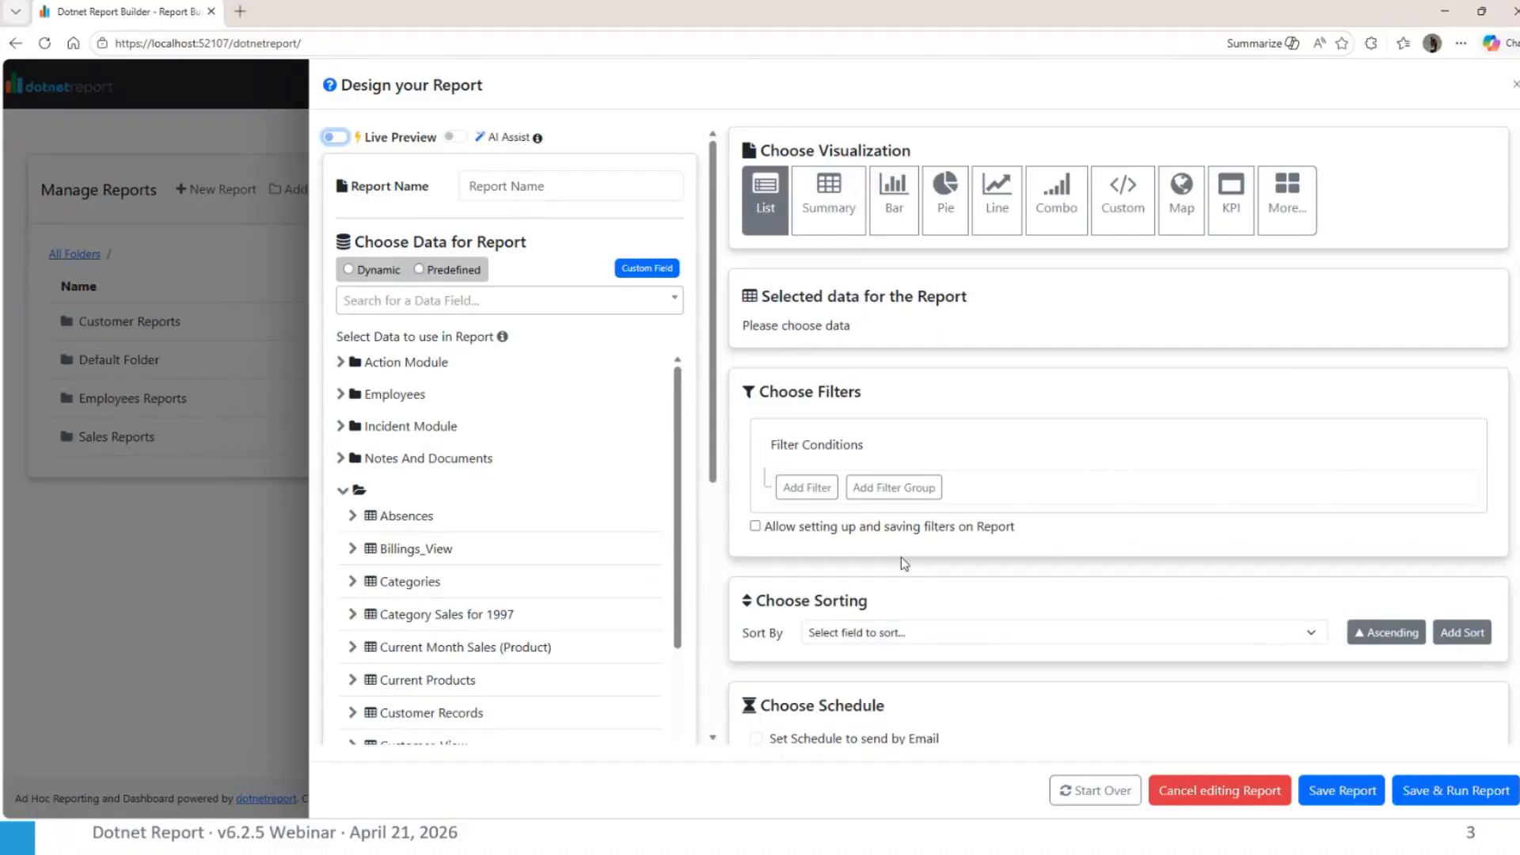
click(335, 138)
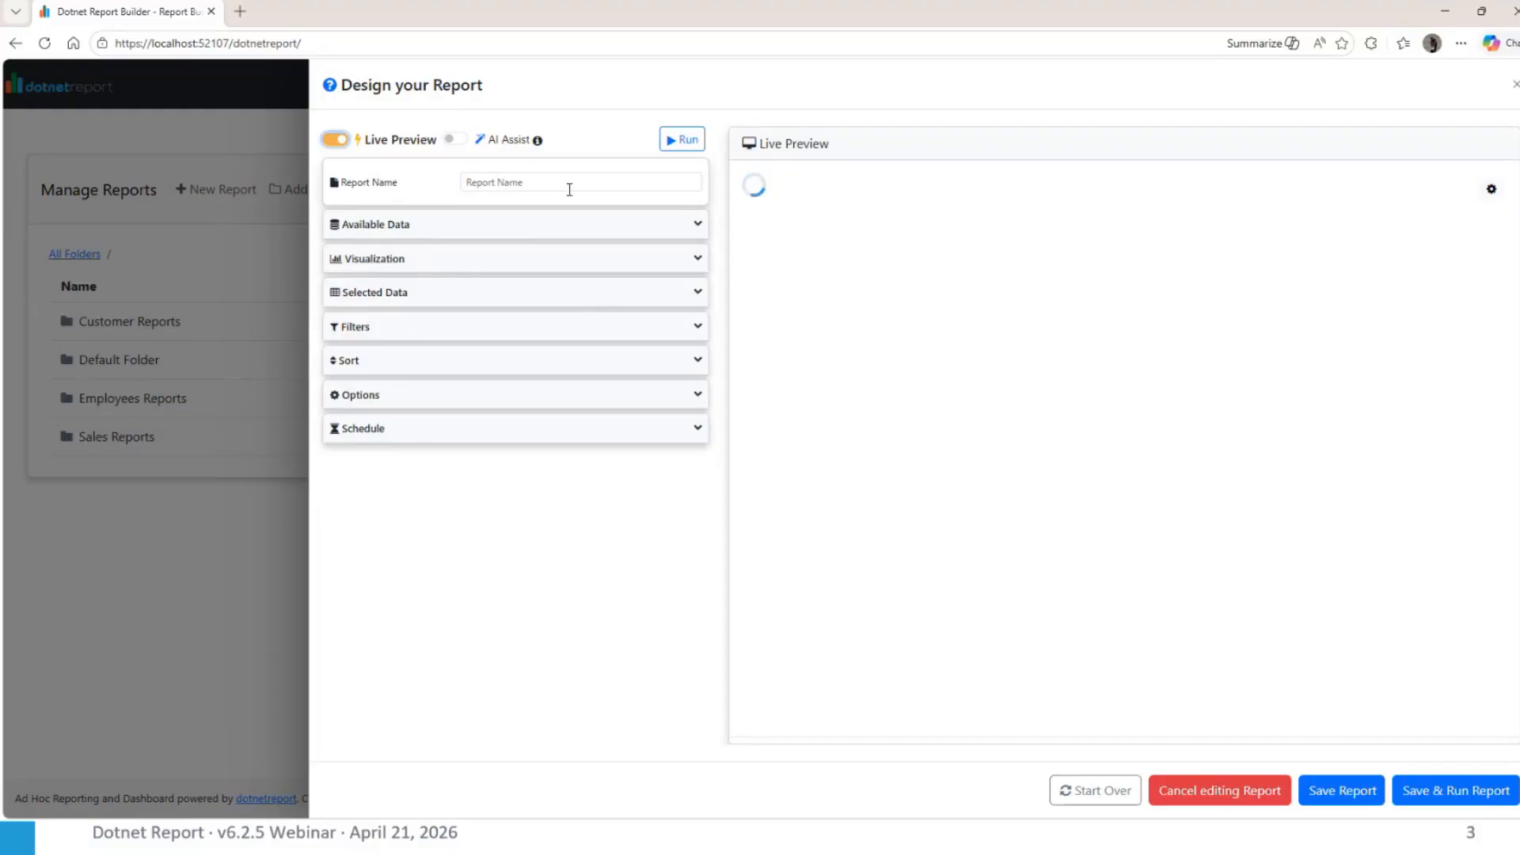
Enable AI Assist and have it build a report with the Sales summary quick action
click(457, 142)
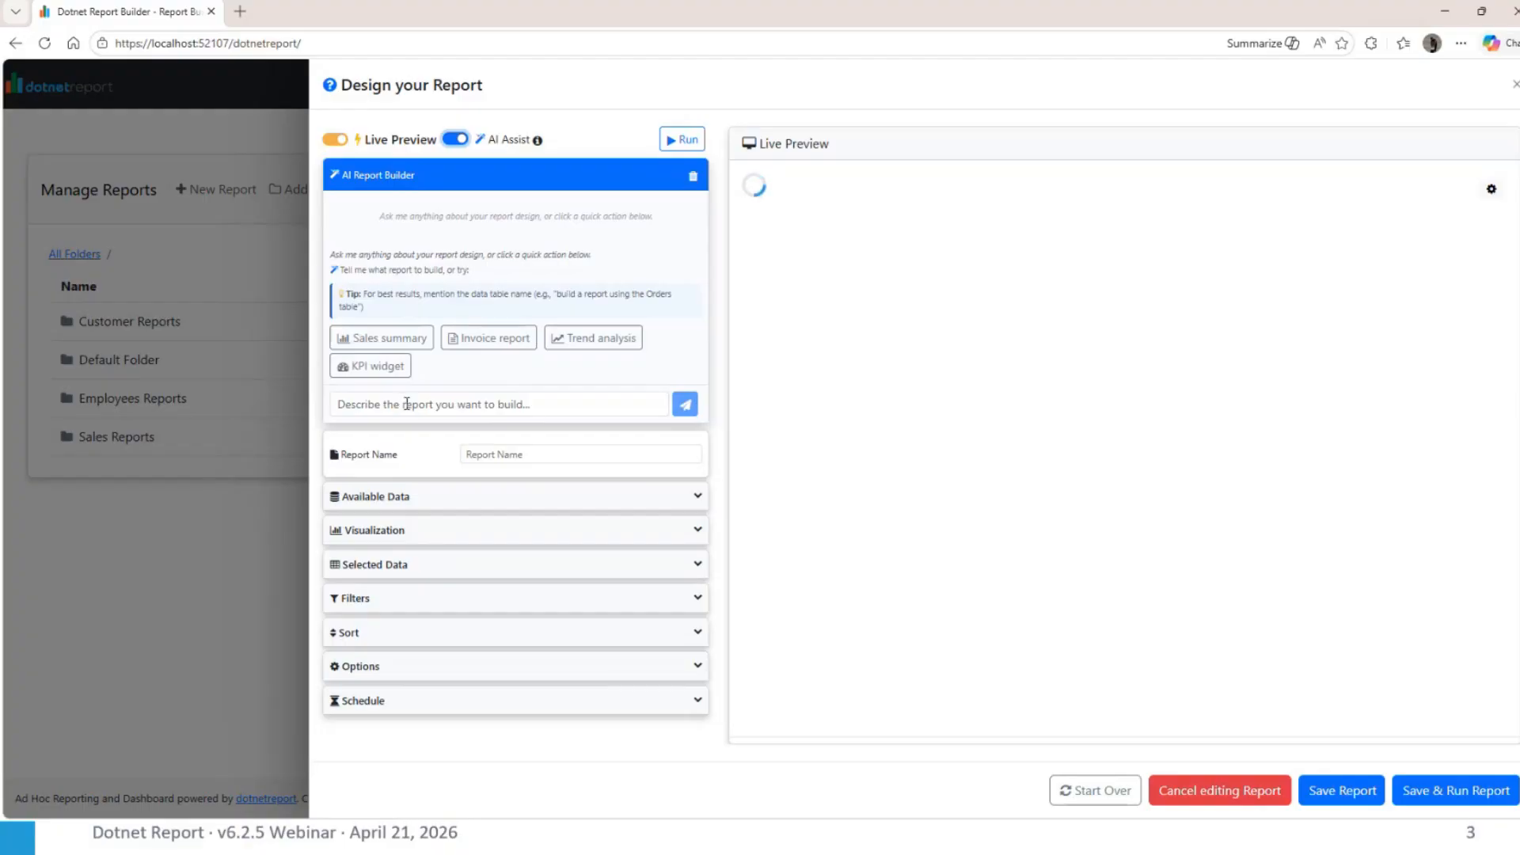
click(402, 345)
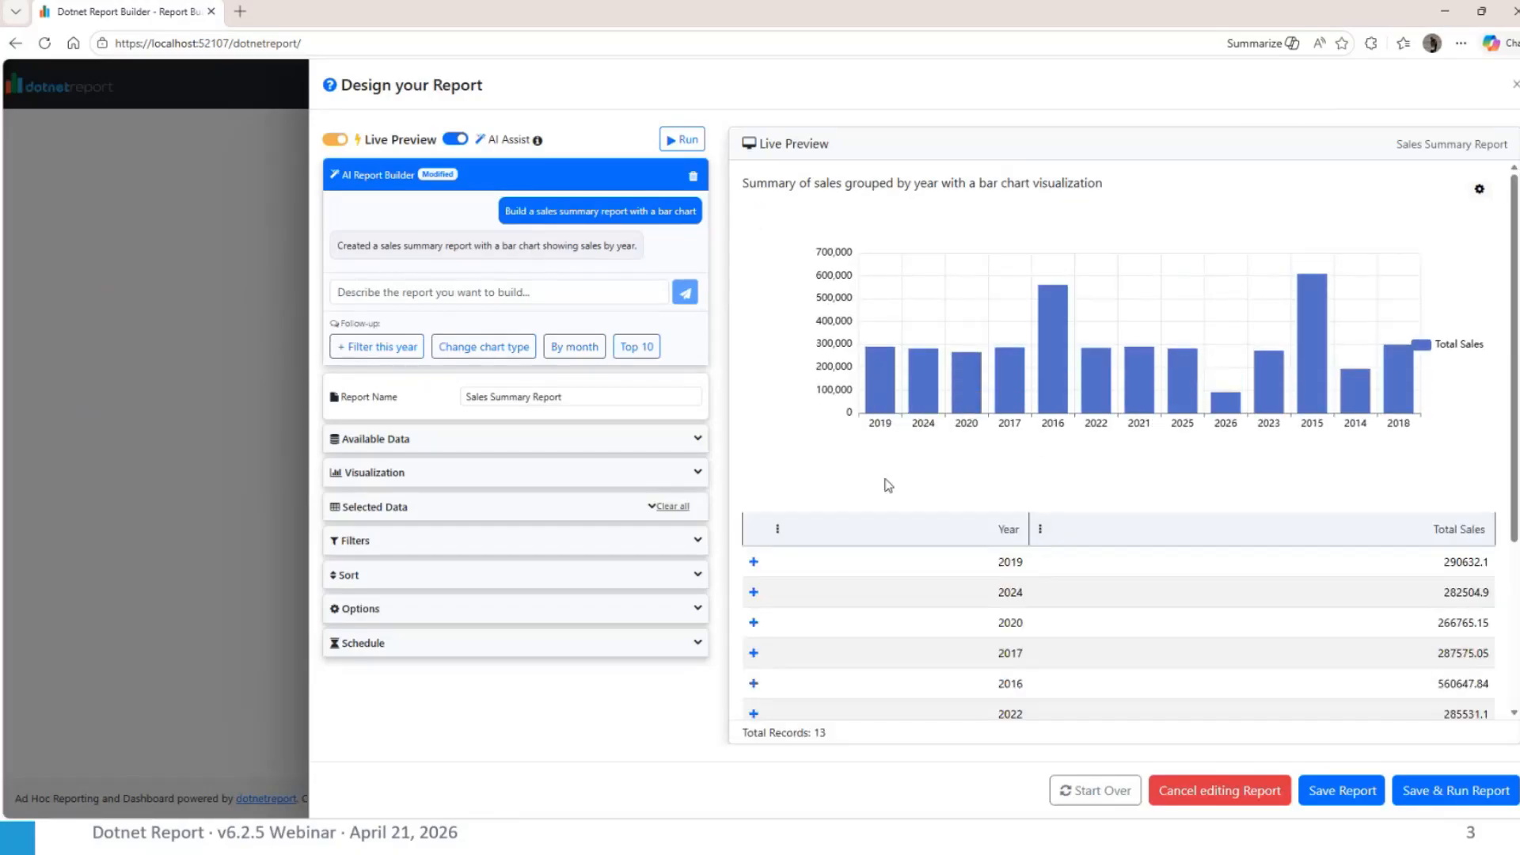
Examine the generated sales report's available data, visualization type, selected data and filters
click(411, 446)
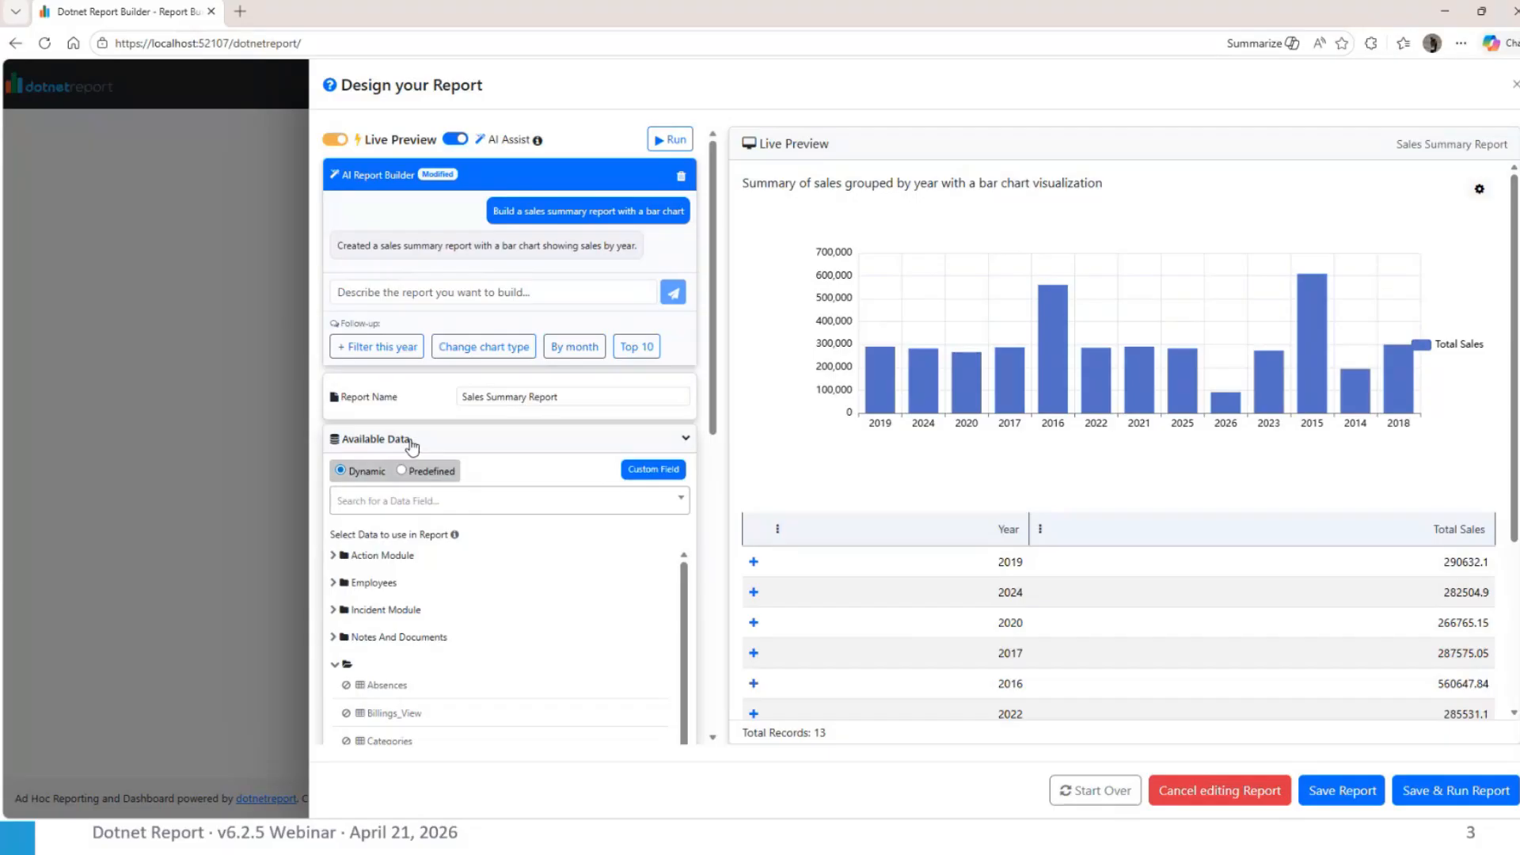
click(411, 447)
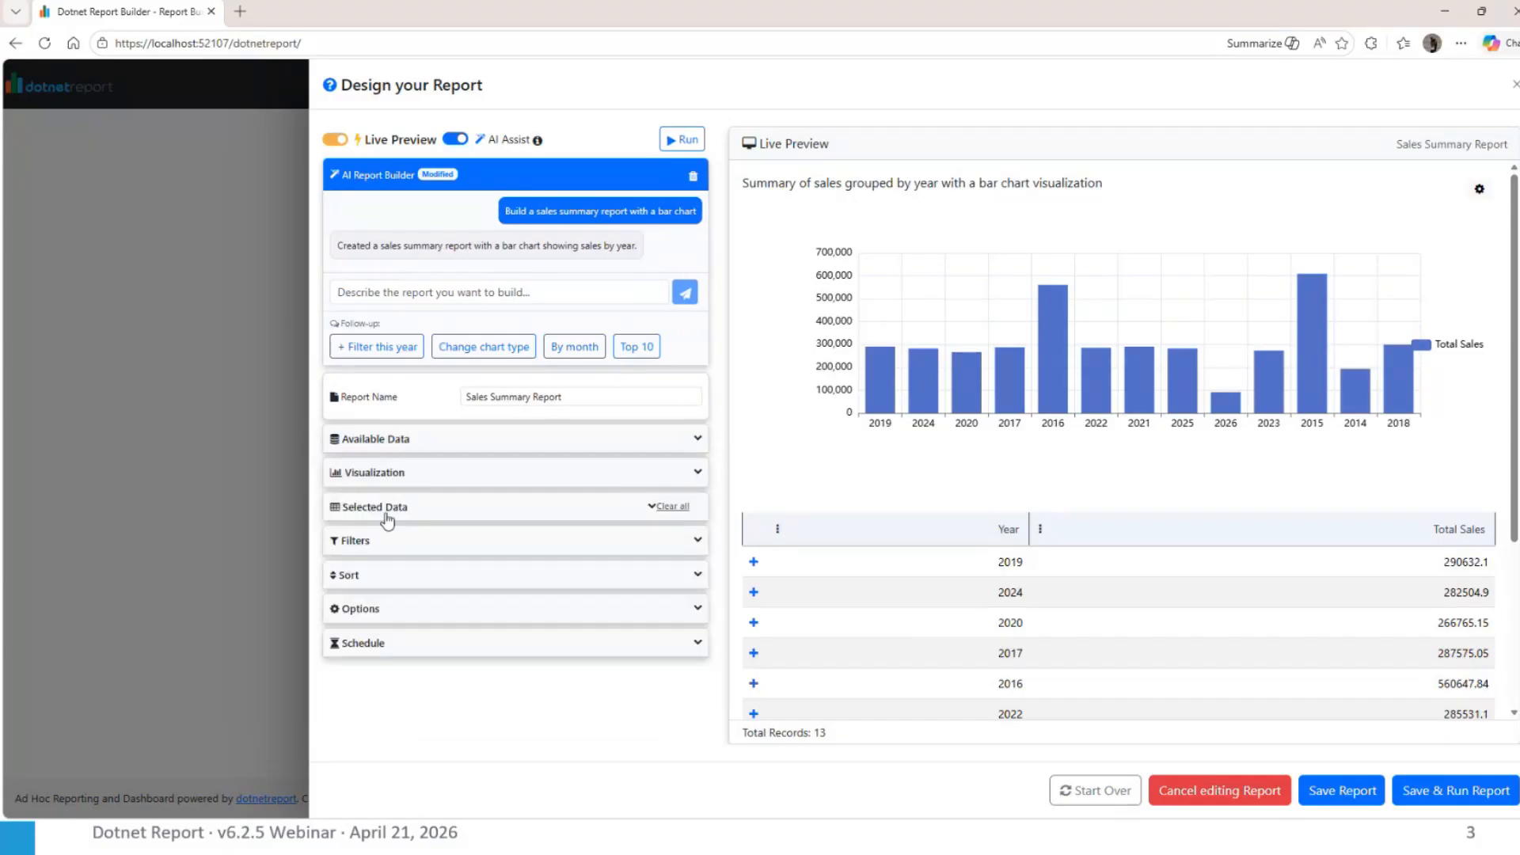
click(402, 477)
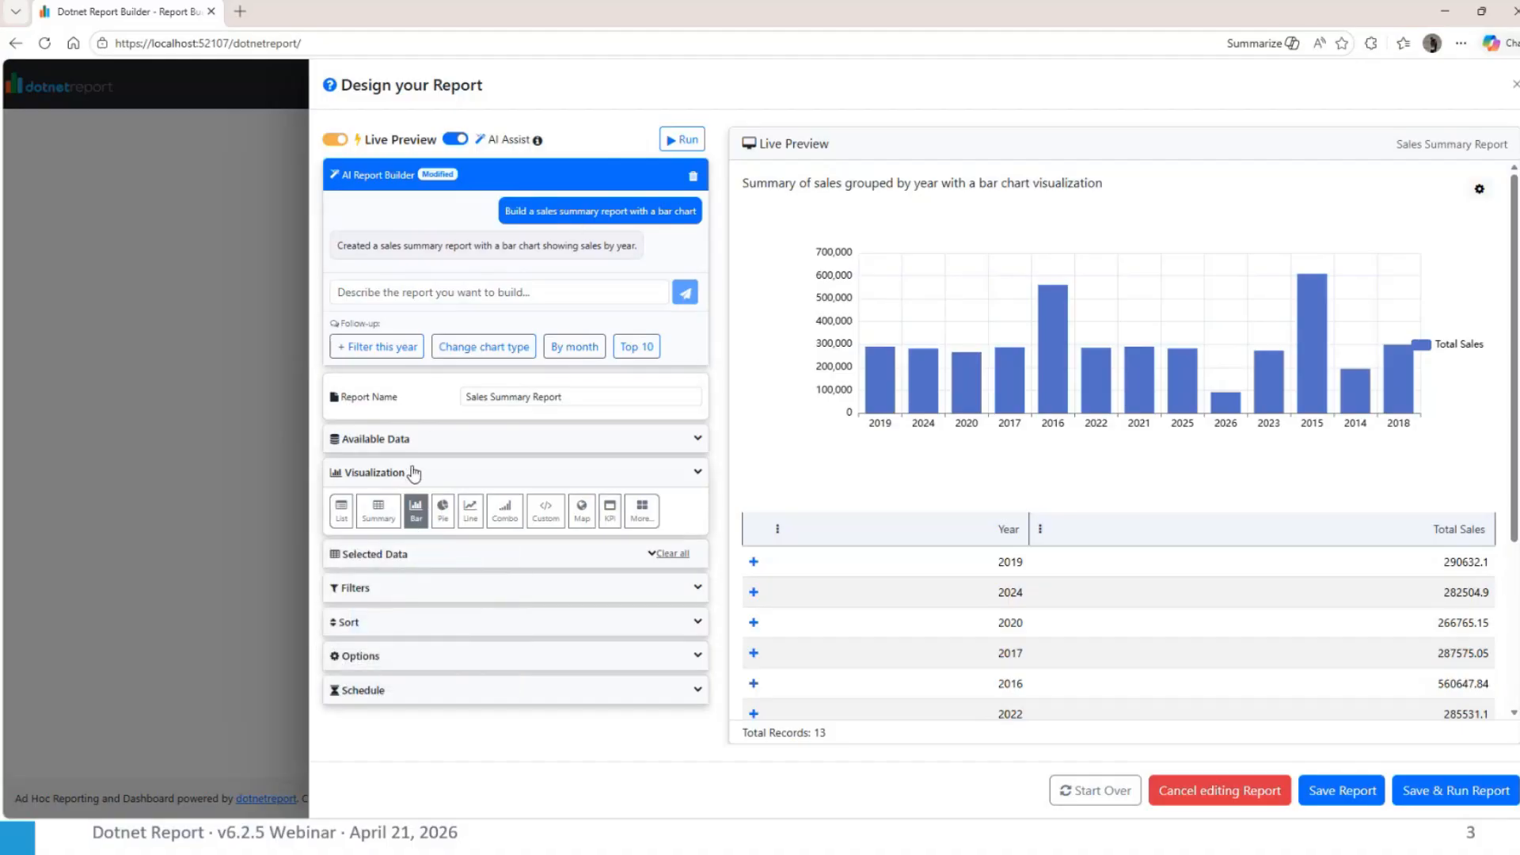
click(402, 473)
click(400, 511)
scroll(421, 625, down, 2)
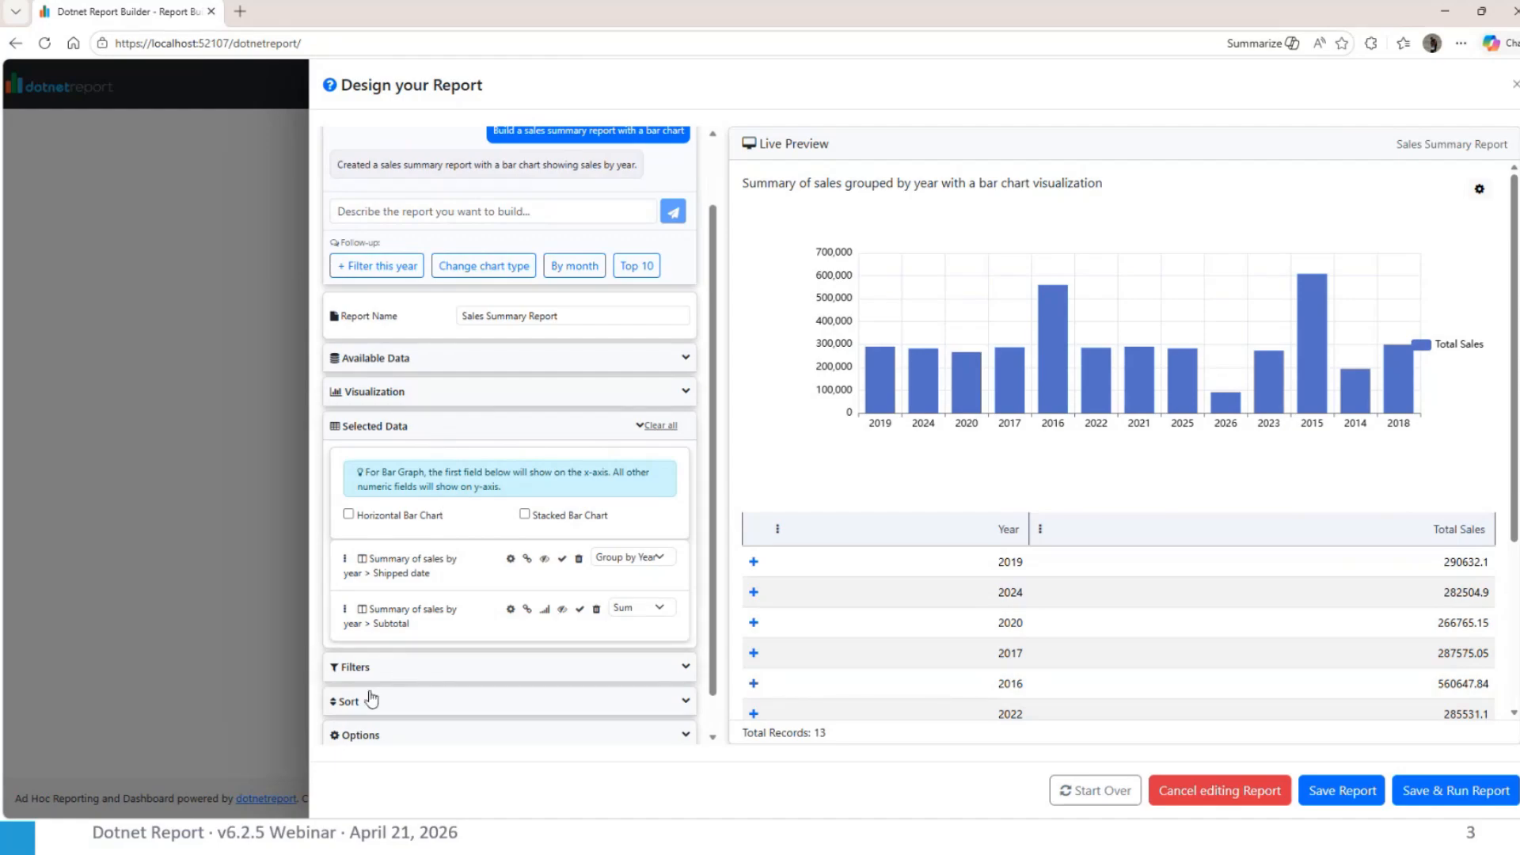
click(383, 672)
Ask the AI Report Builder "can you filter for this year" to restrict the sales summary report
scroll(428, 593, up, 1)
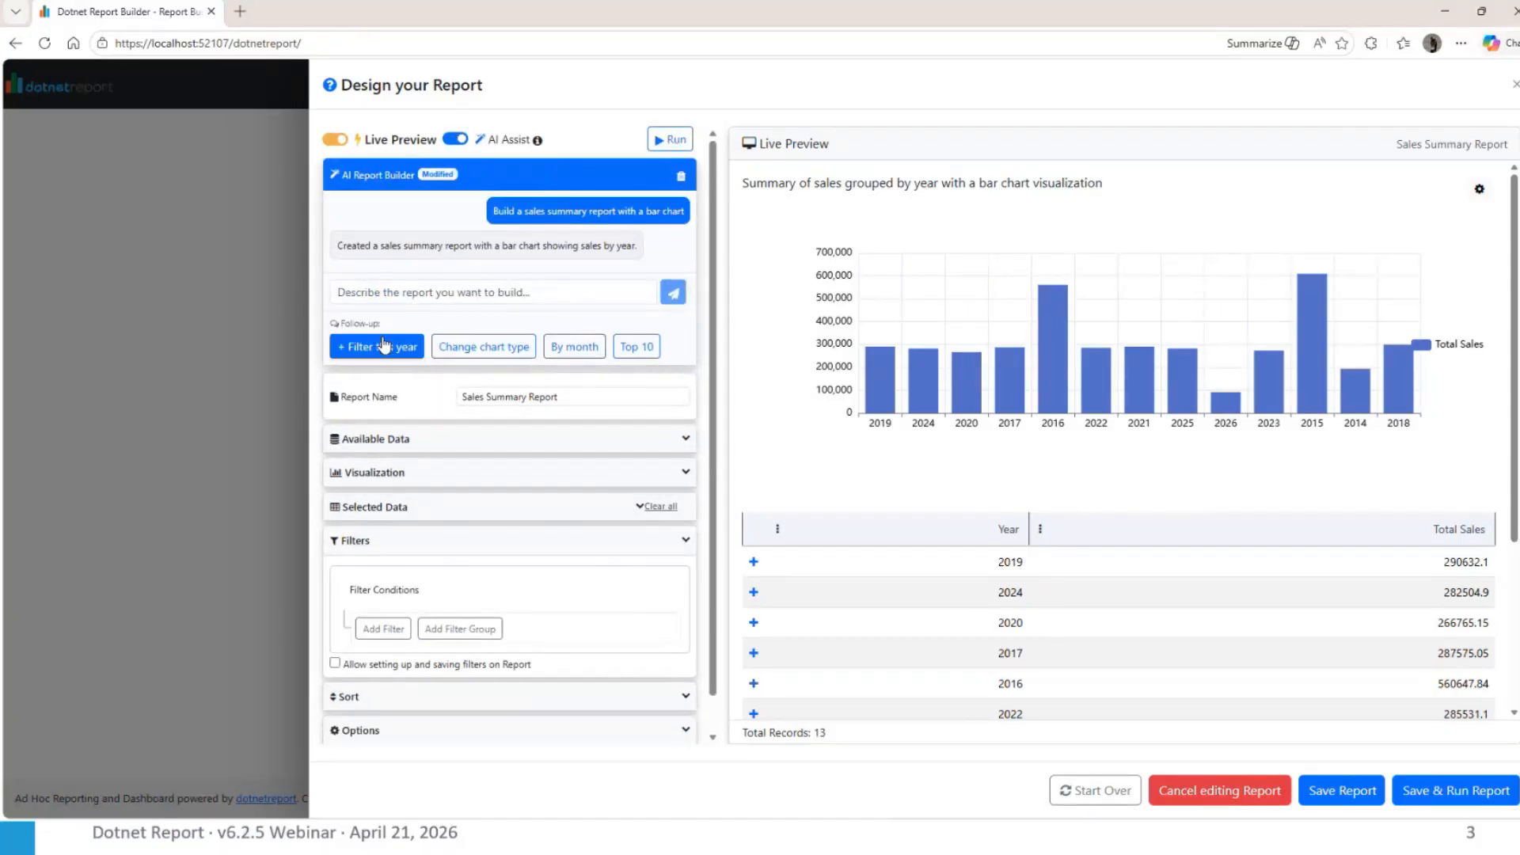
click(432, 290)
text(can you filter )
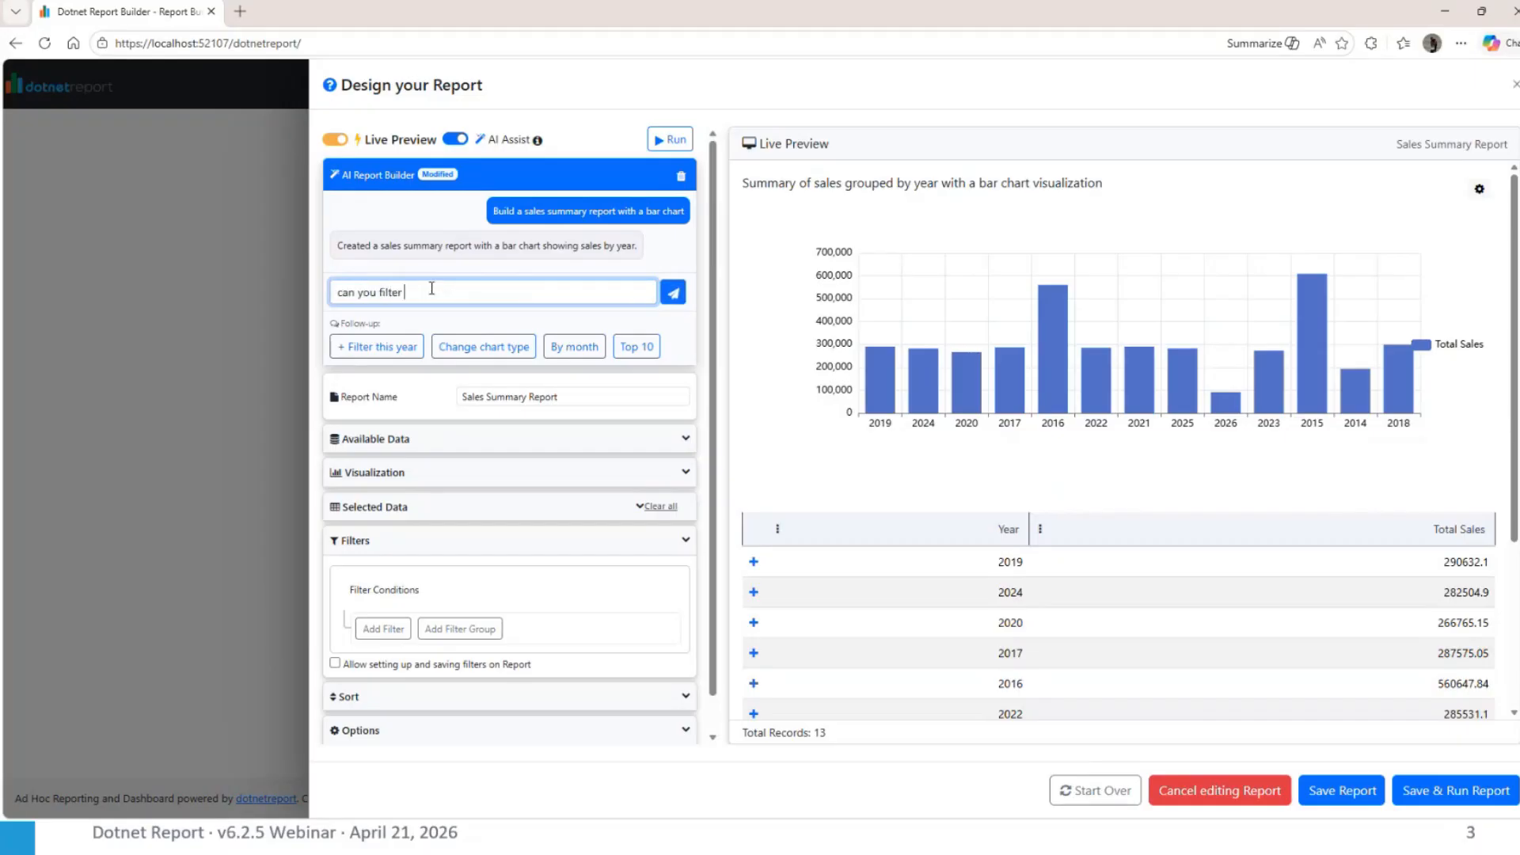
text(for this year)
key(Return)
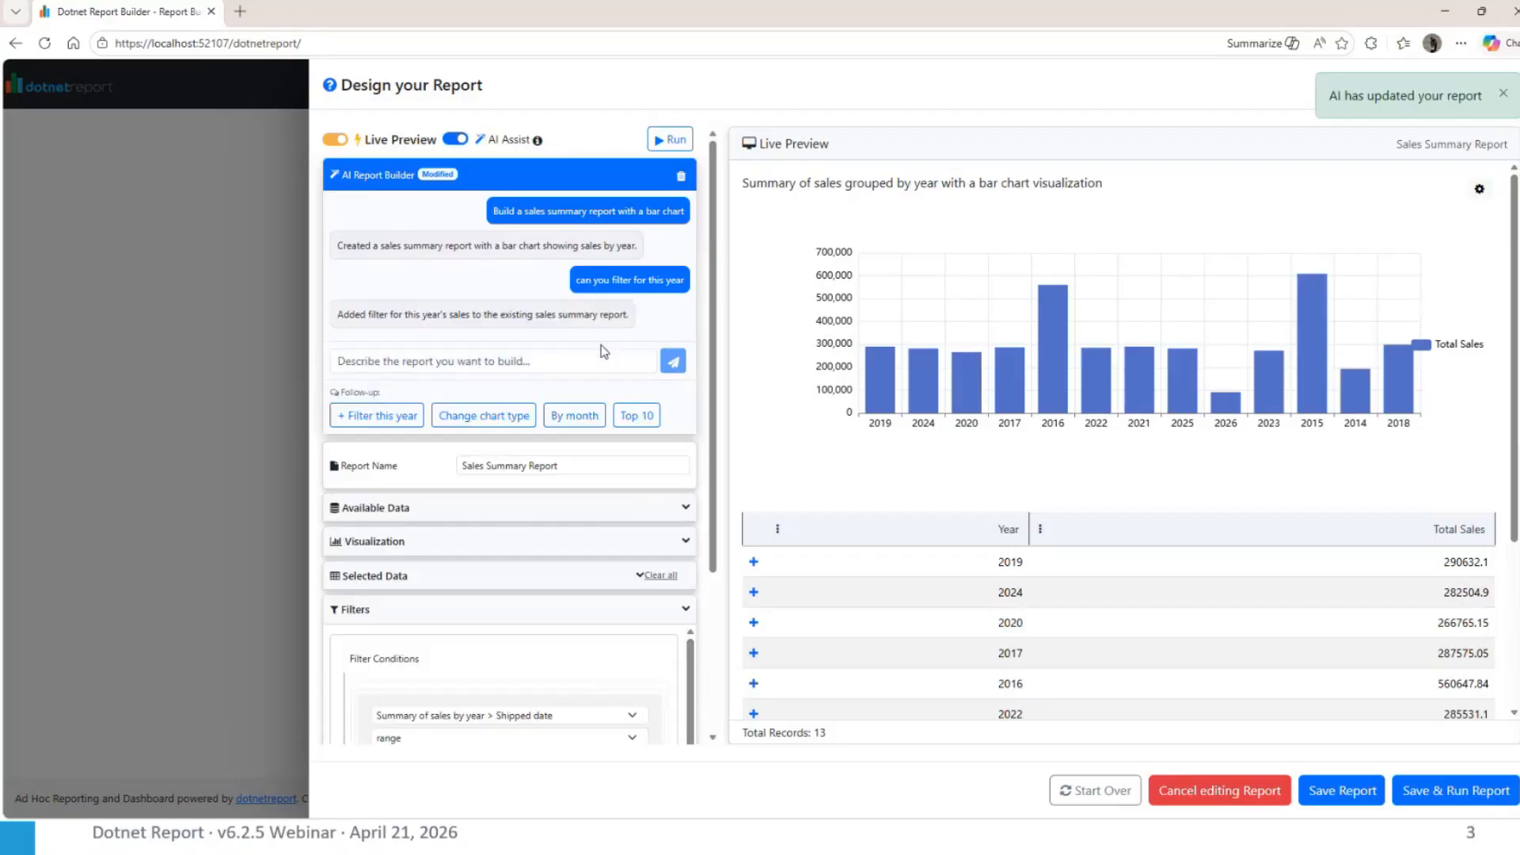
Examine the Shipped date filter condition, the date ranges it offers, and the sales report's options
scroll(515, 570, down, 2)
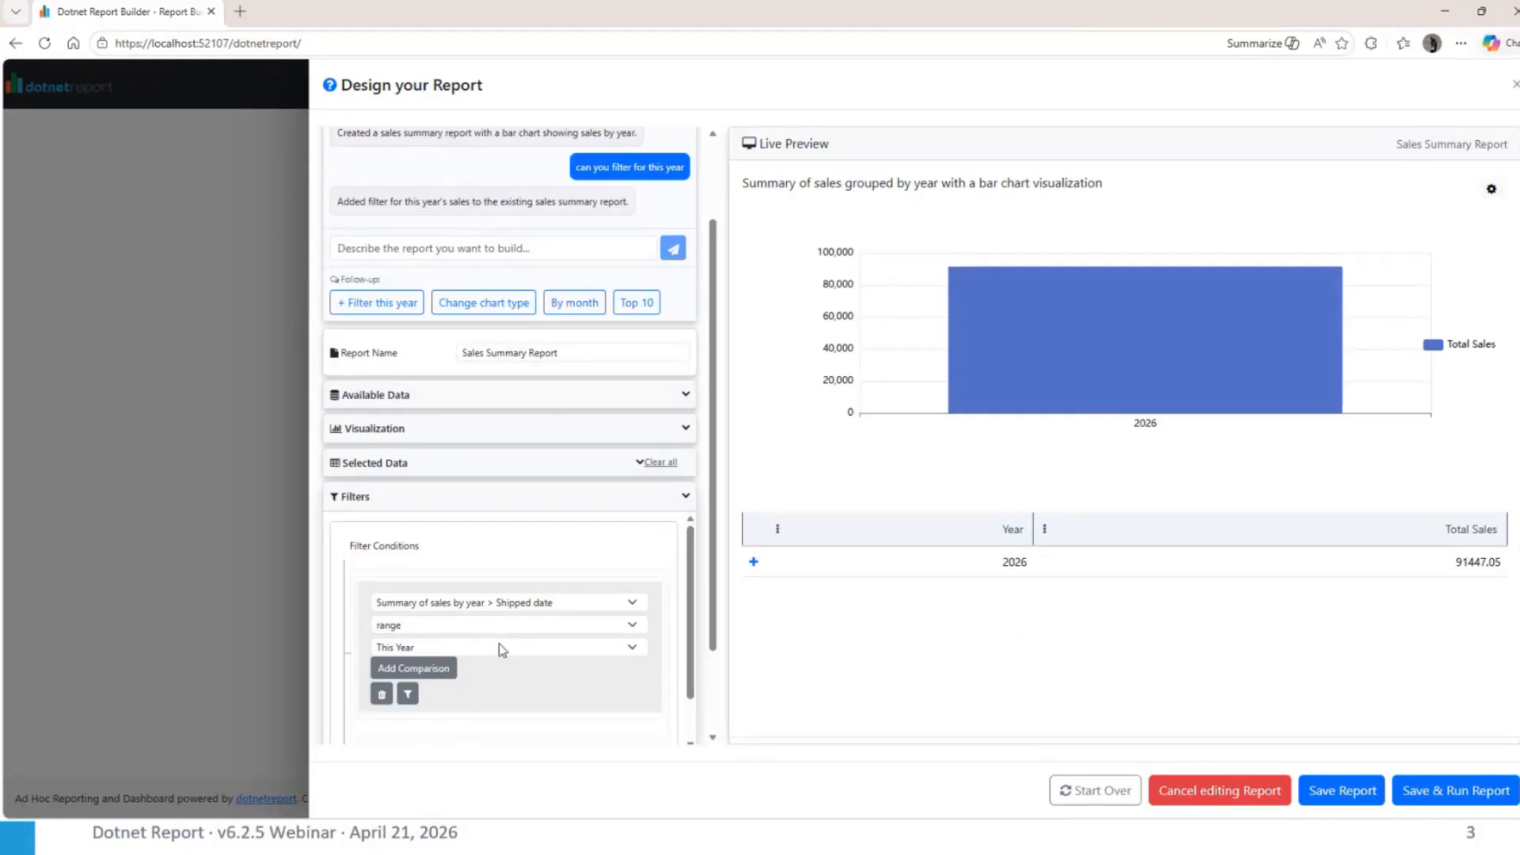
scroll(499, 643, down, 1)
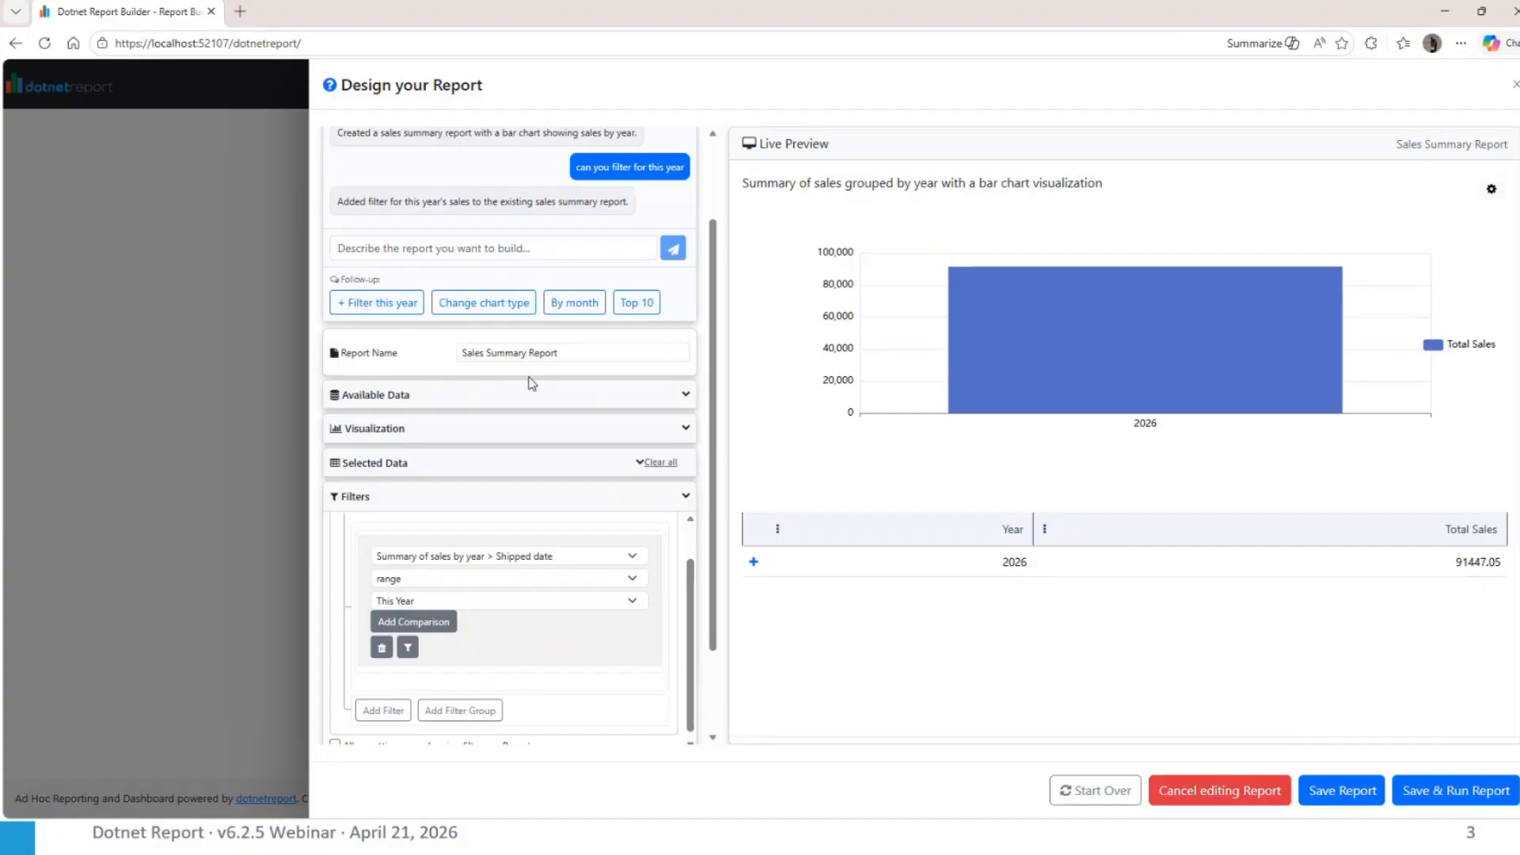
scroll(532, 383, up, 3)
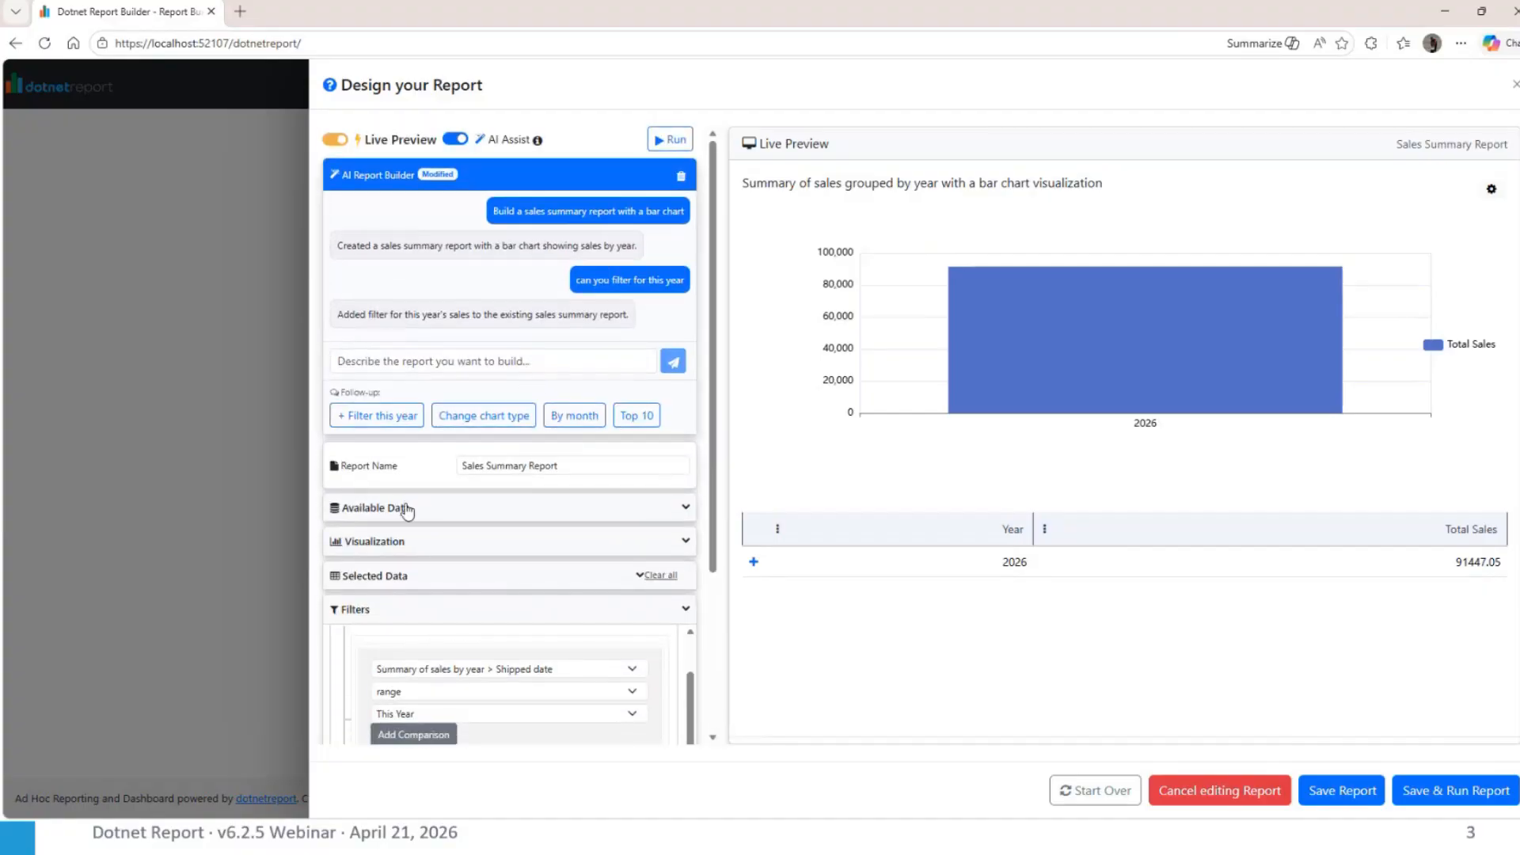
scroll(427, 590, down, 3)
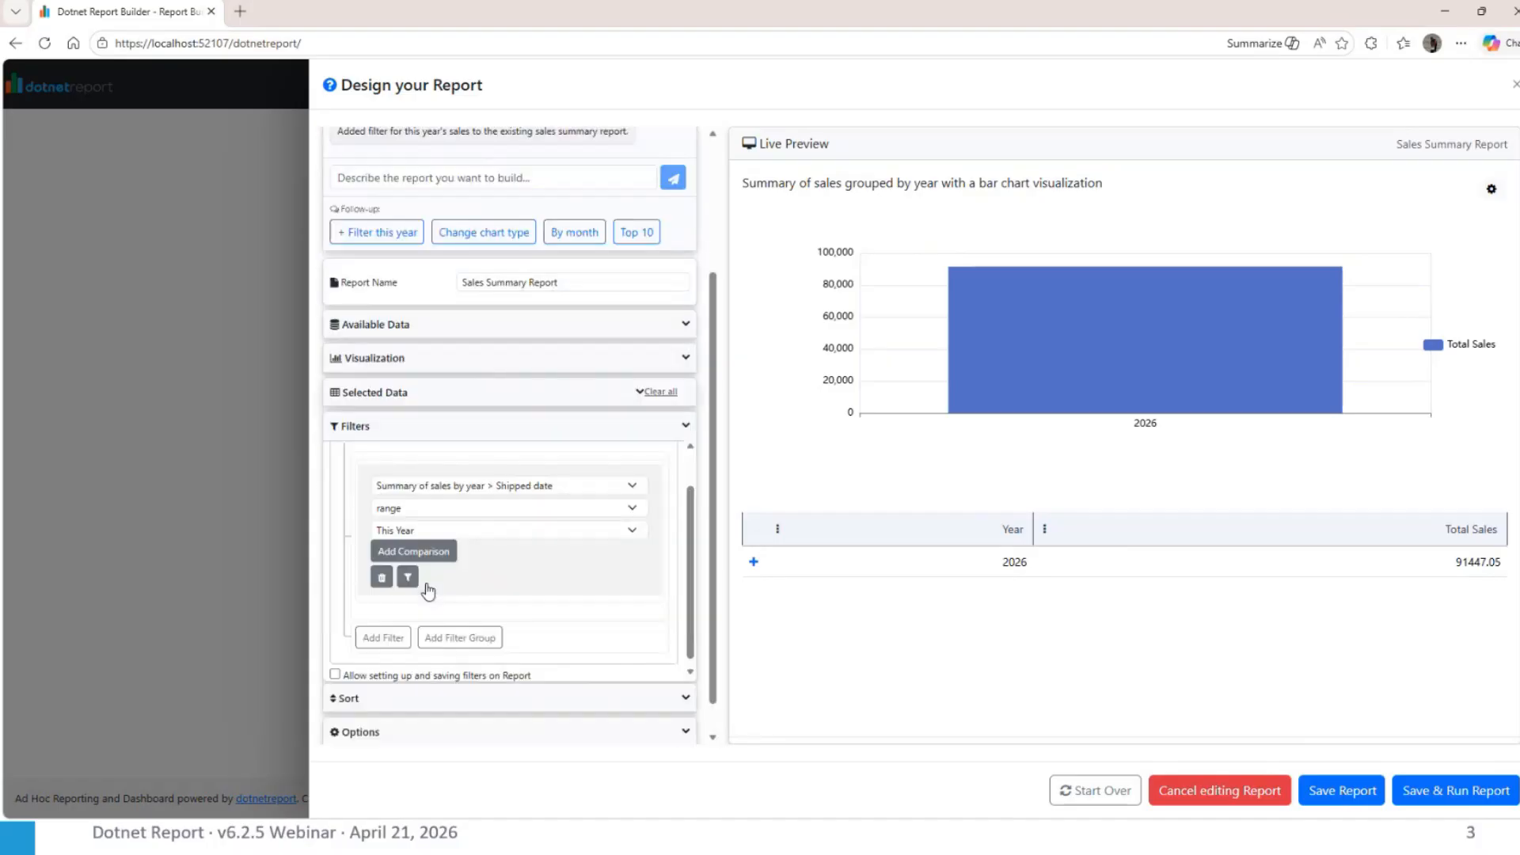
click(485, 521)
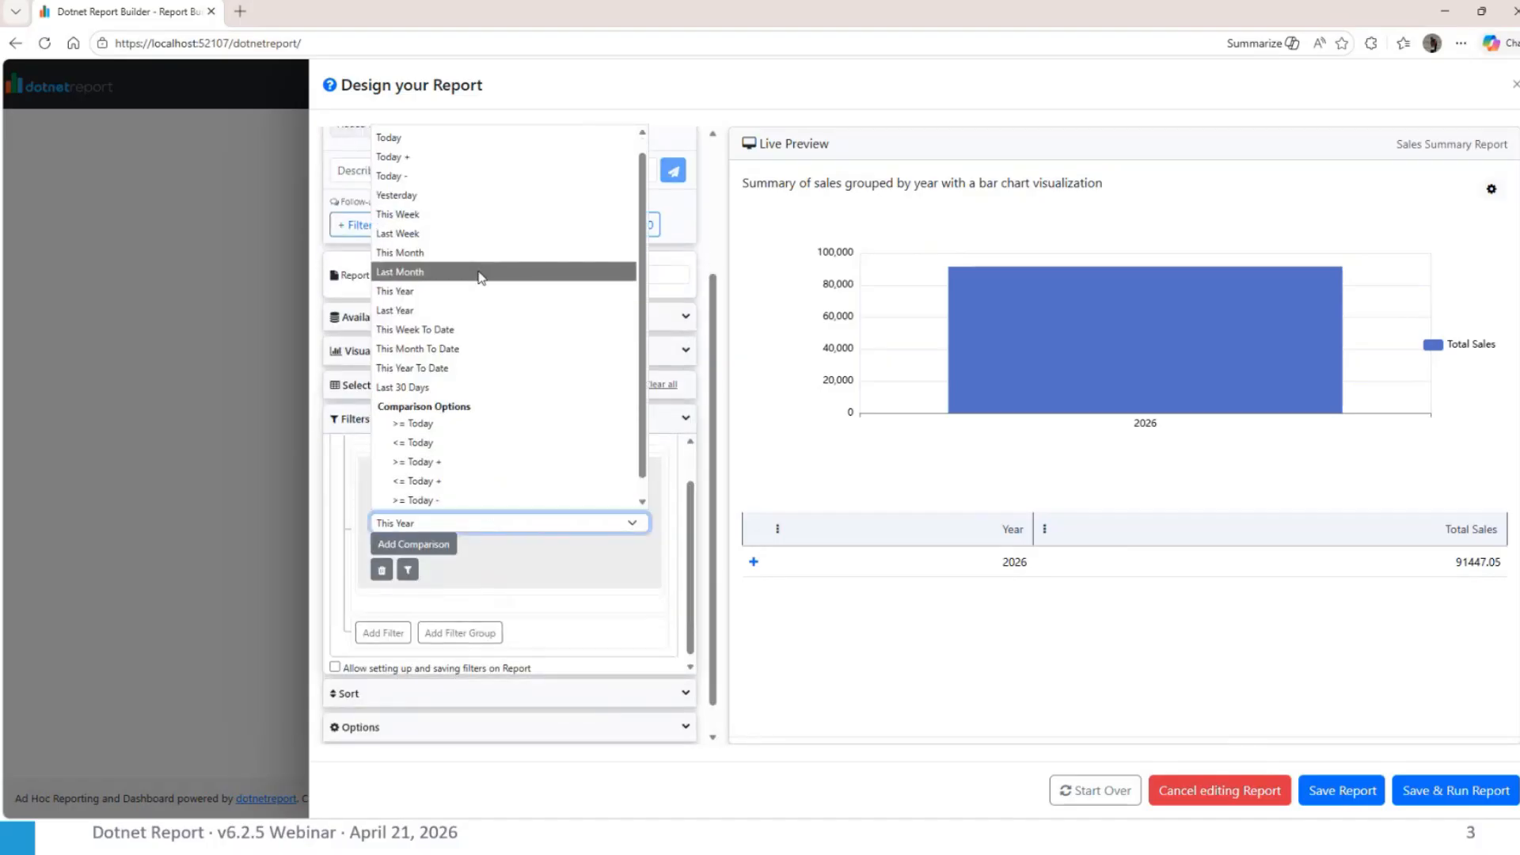
click(694, 543)
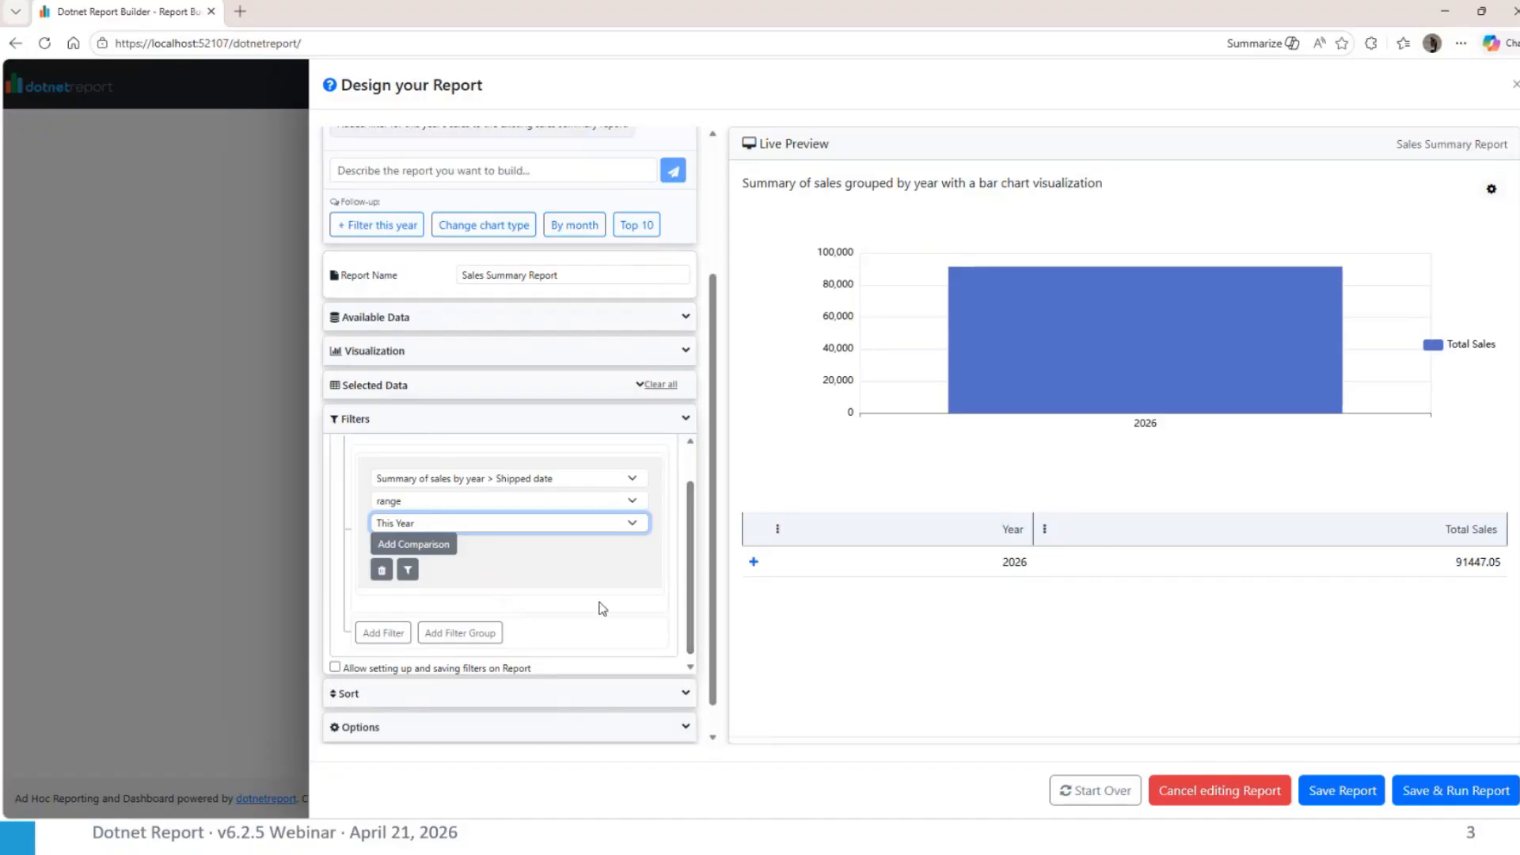
scroll(600, 608, up, 2)
scroll(583, 436, up, 3)
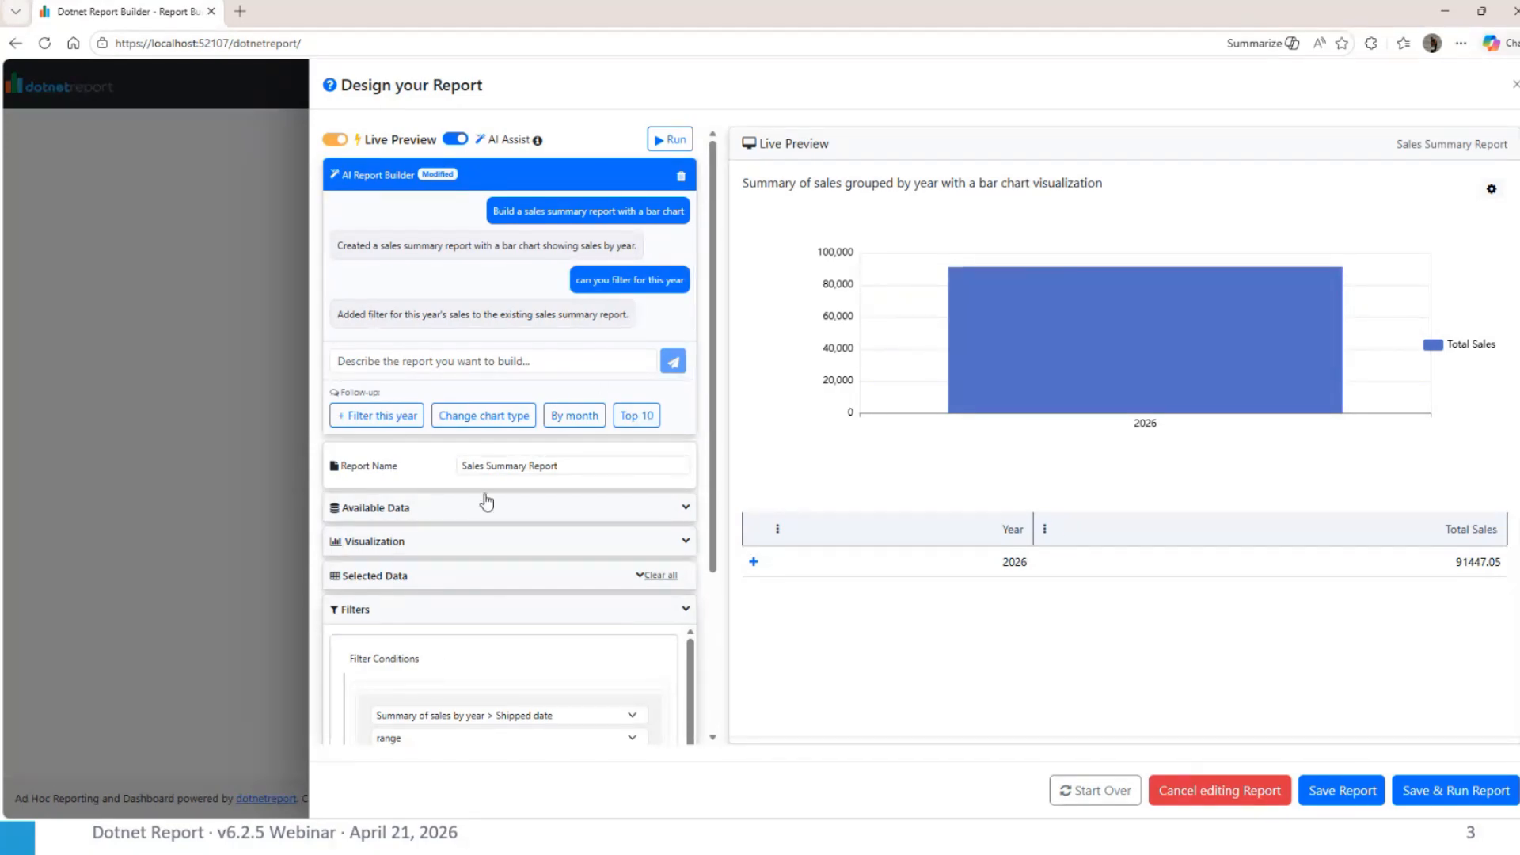
scroll(547, 483, down, 3)
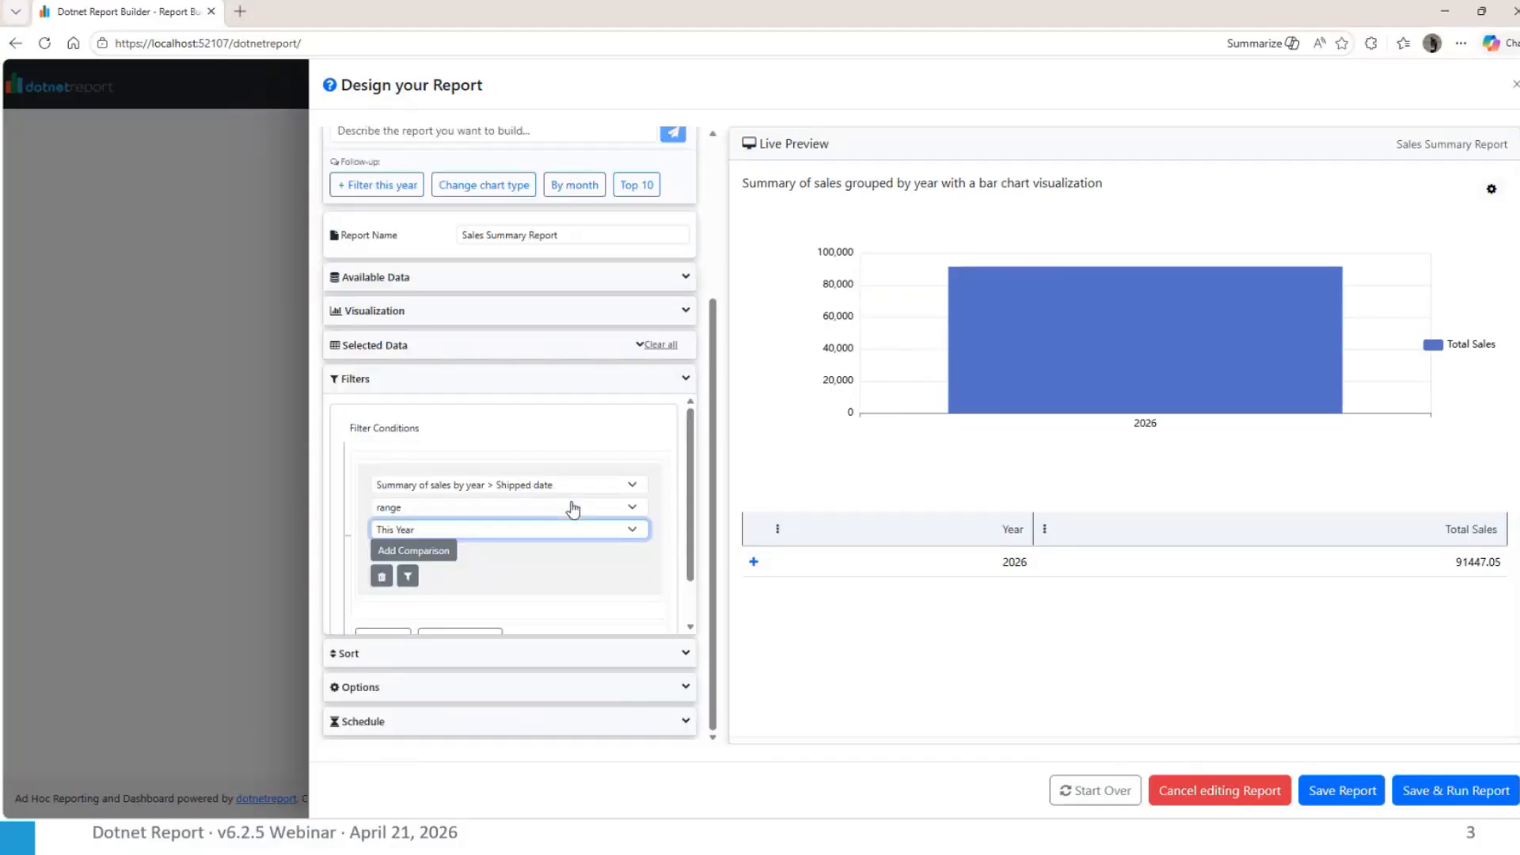
click(384, 688)
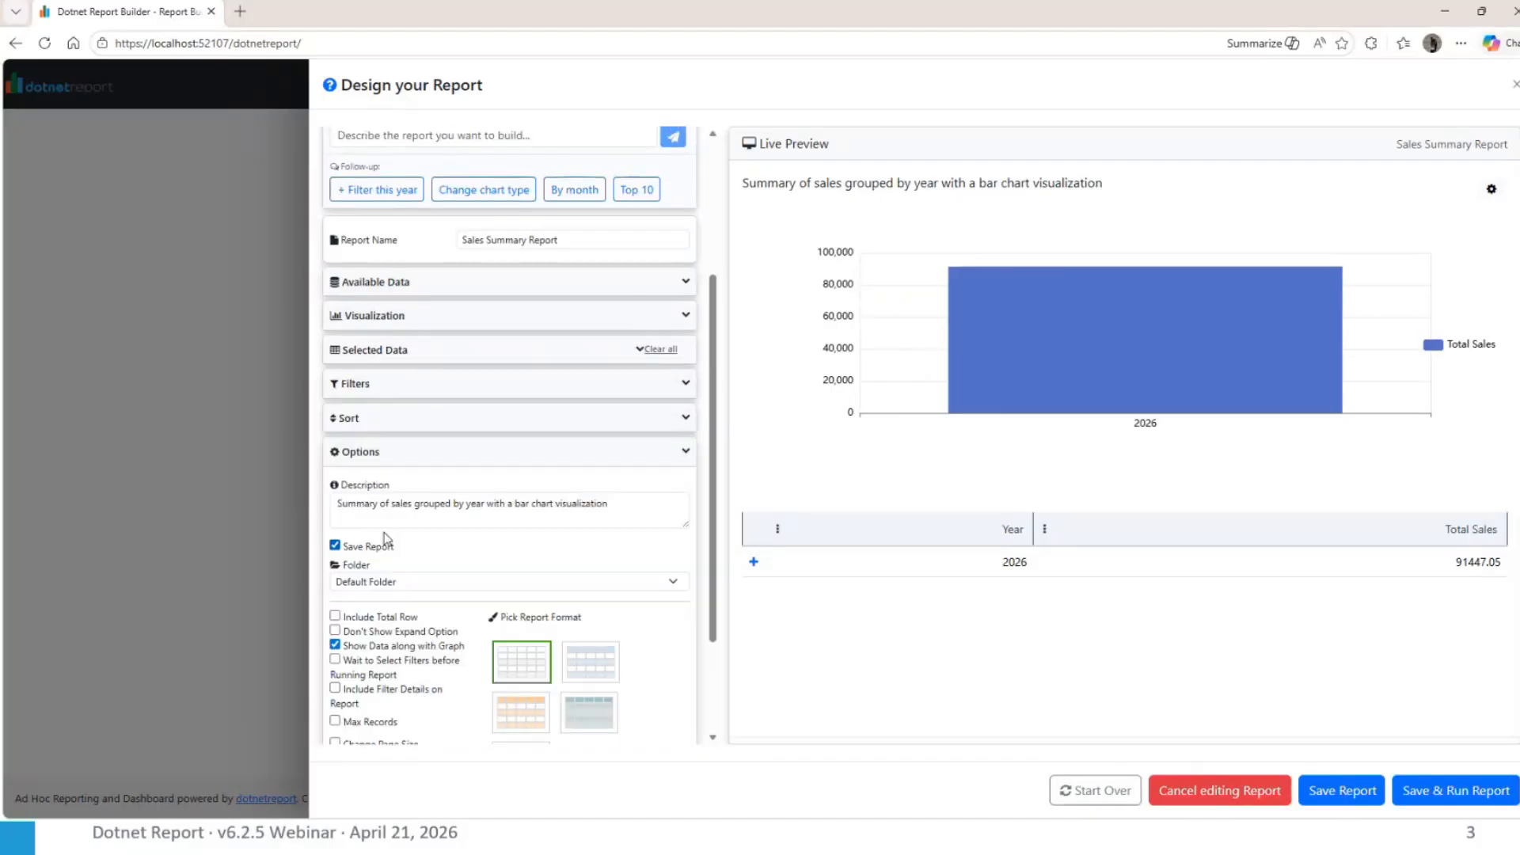
Discard the current report design and start over with a blank report
scroll(520, 485, up, 3)
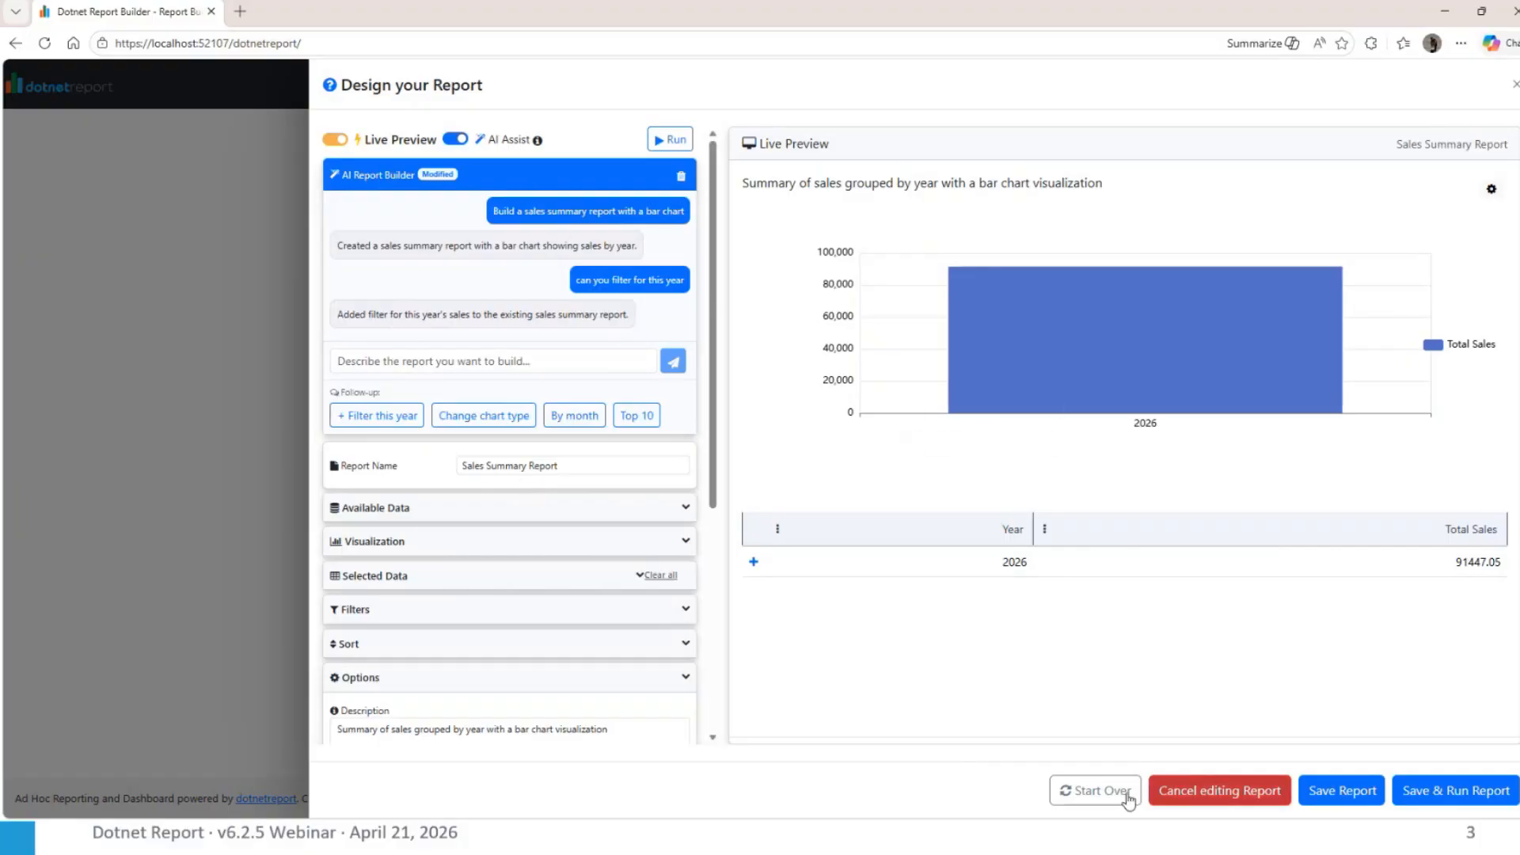
click(1097, 790)
click(859, 338)
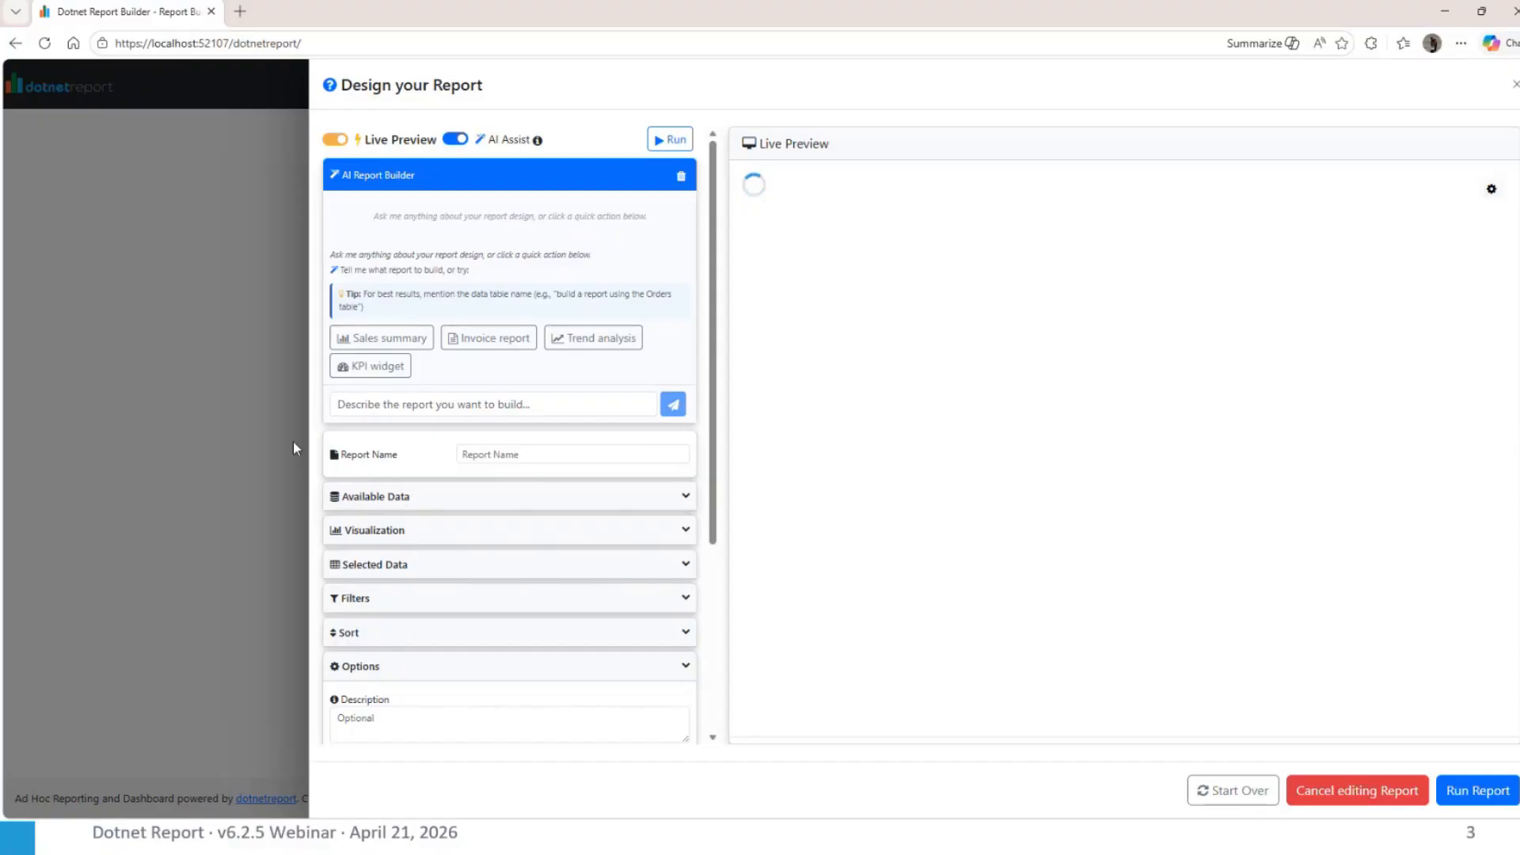
Look through the available data and the visualization types offered for the blank report
scroll(415, 602, down, 2)
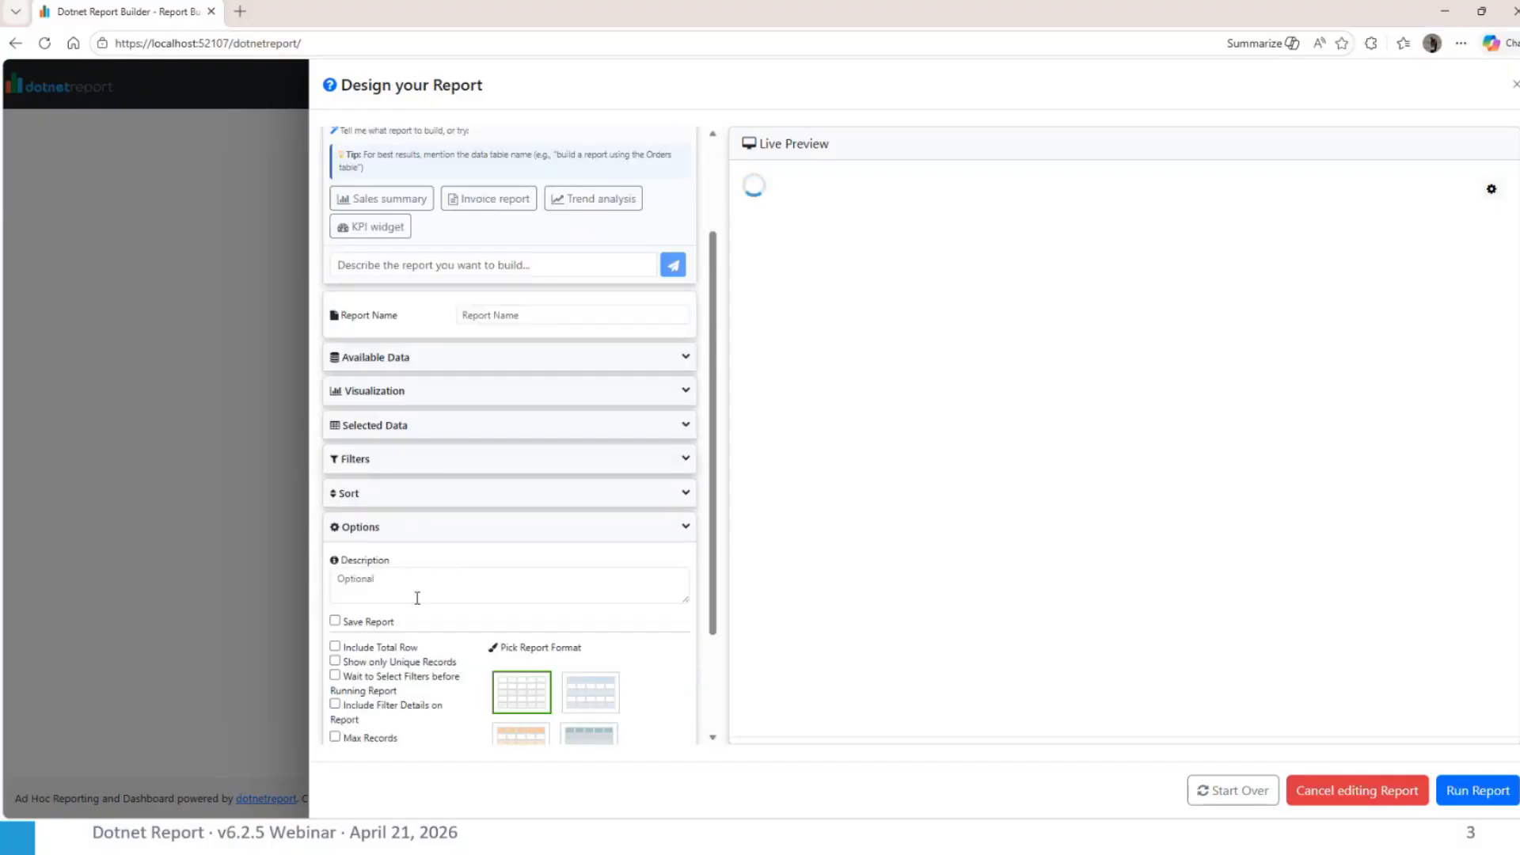
click(394, 358)
click(383, 366)
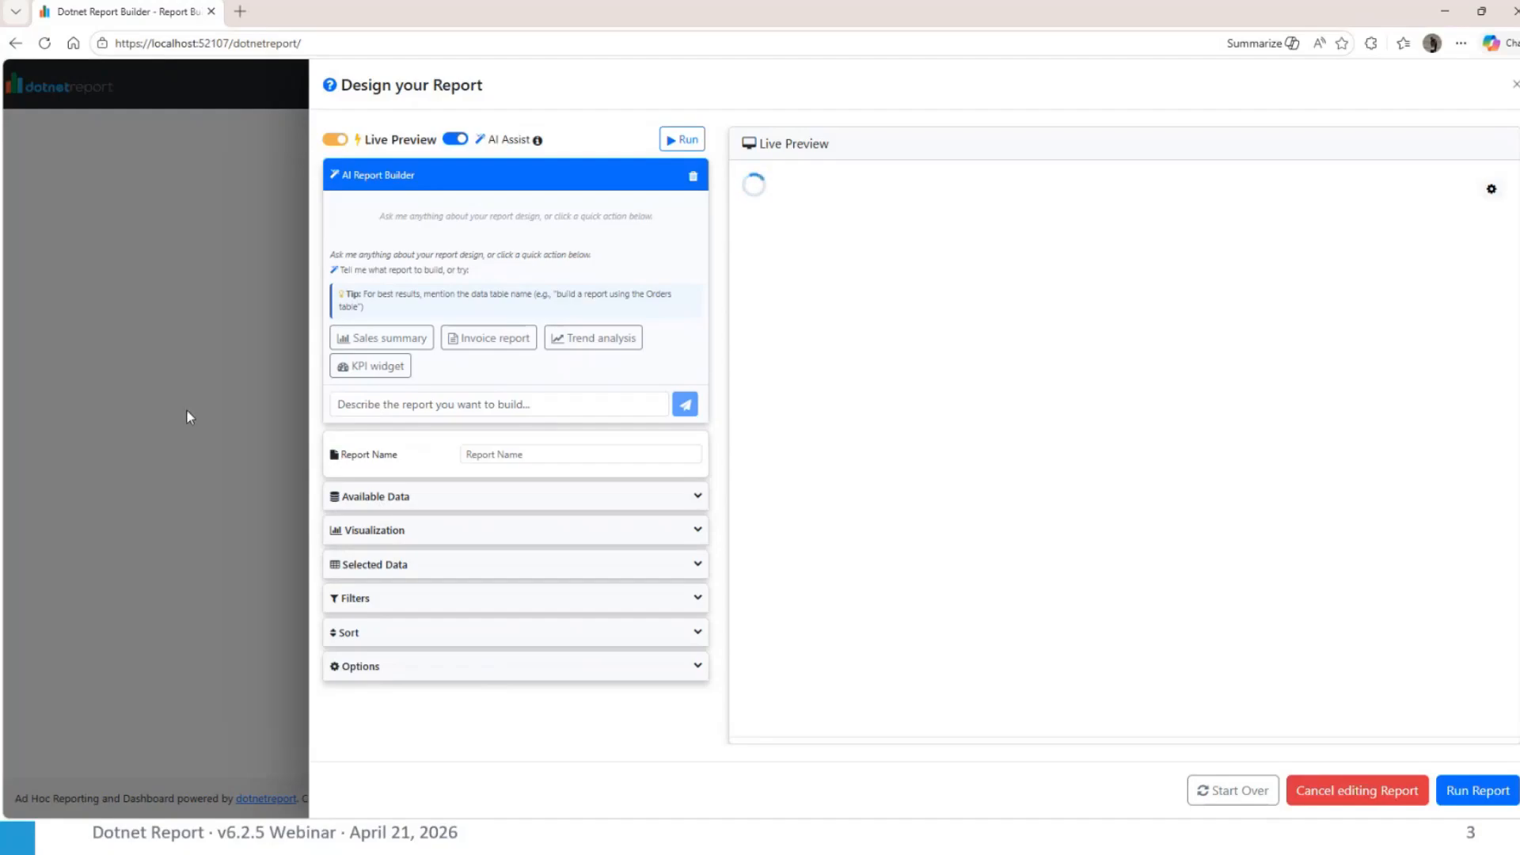
click(384, 533)
click(385, 534)
click(387, 536)
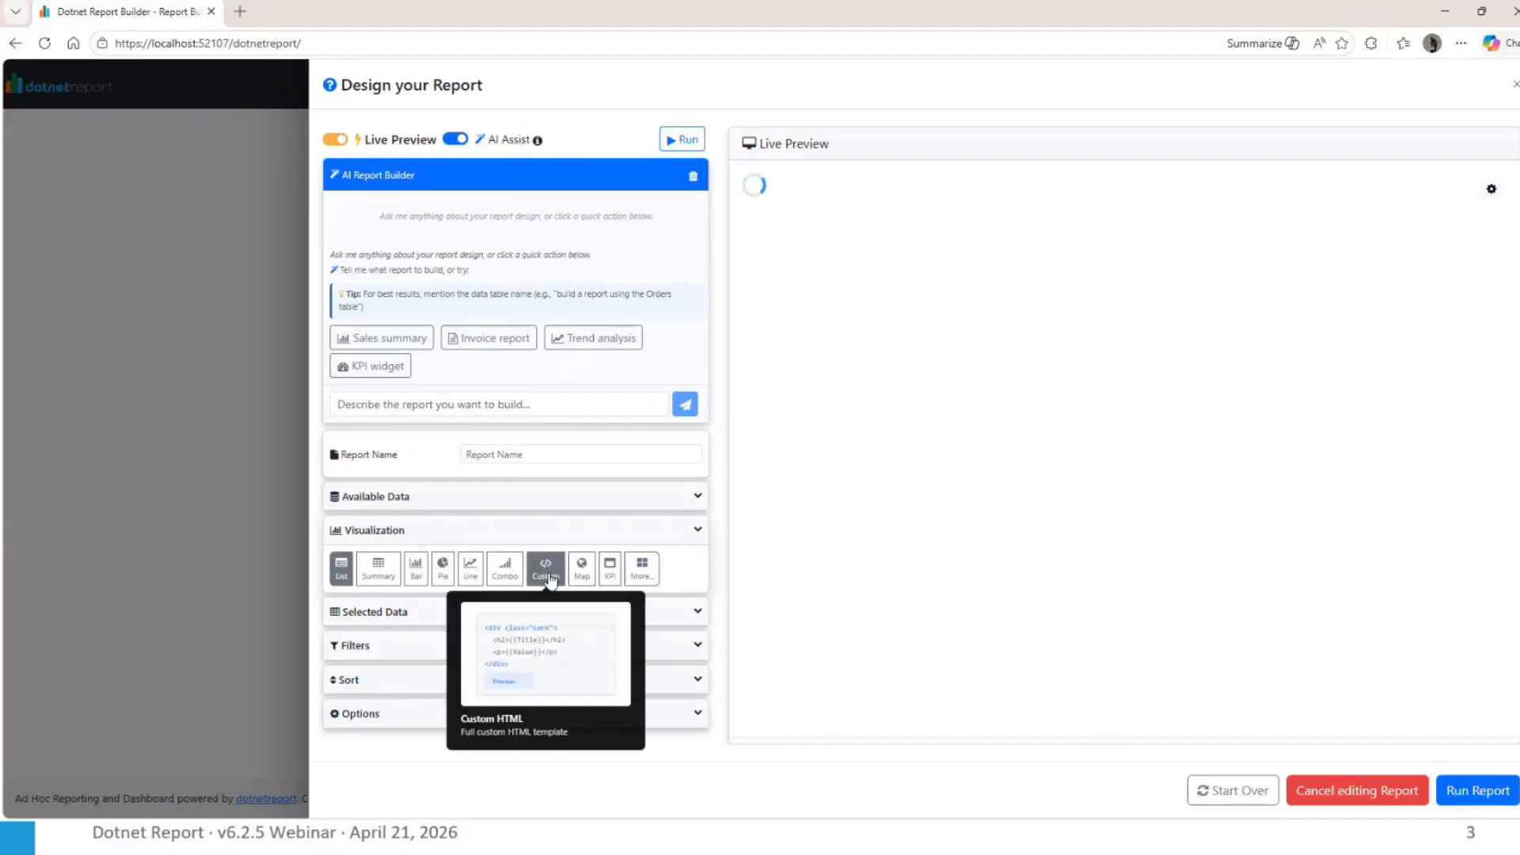
Write the AI Report Builder prompt "can you build an order detail report for each order in the order table"
click(477, 401)
text(can you )
text(build an)
text( order)
key(BackSpace)
key(BackSpace)
key(BackSpace)
key(BackSpace)
key(BackSpace)
key(BackSpace)
text(order detail report for each order in the order table)
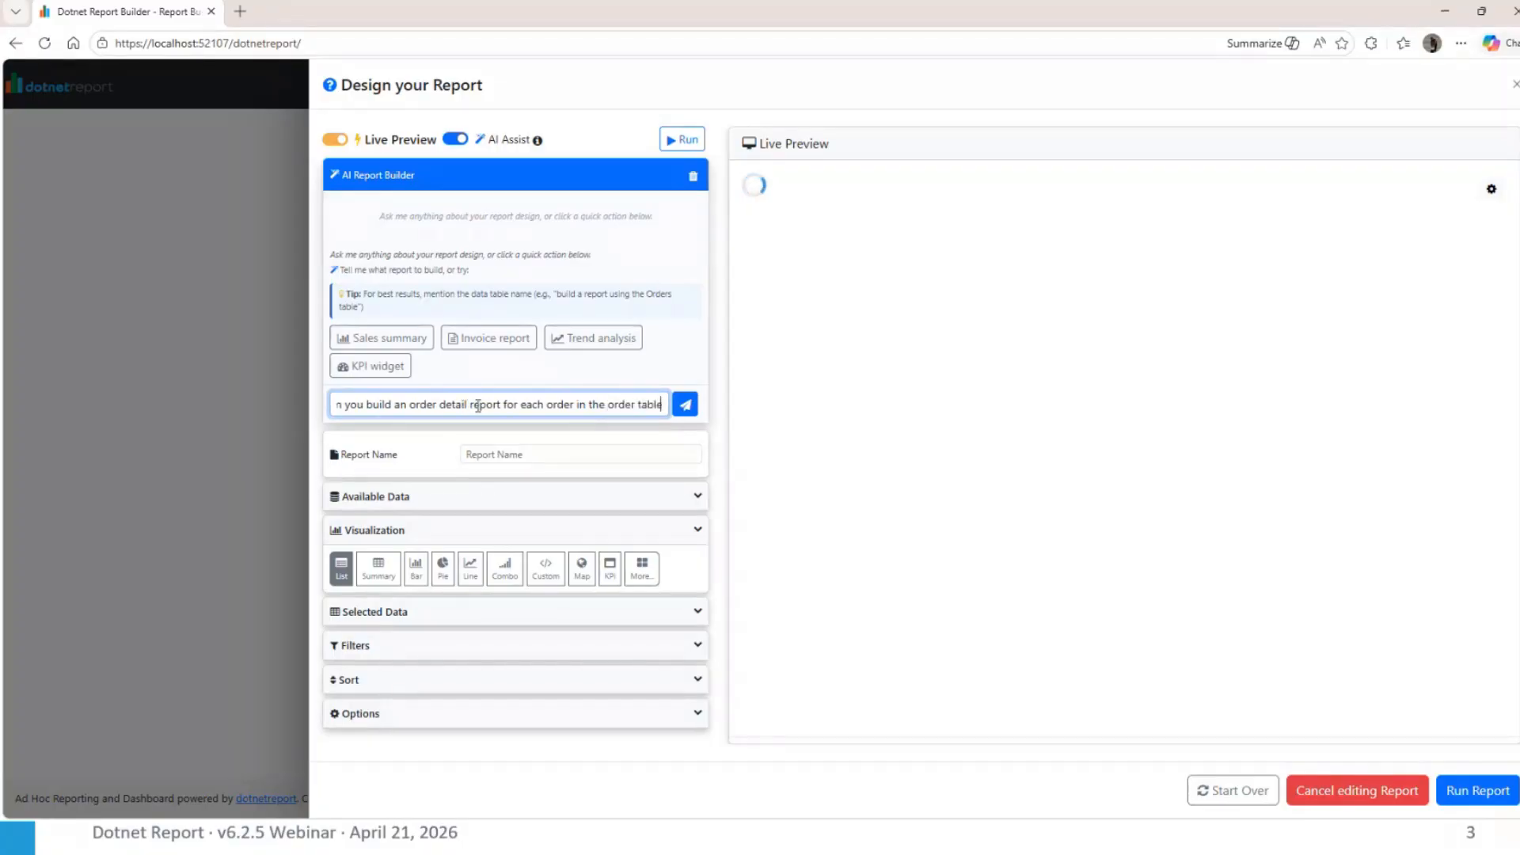
Revise the prompt to request "a custom html order detail report" and submit it to the AI Report Builder
key(ctrl+Left)
key(ctrl+Left)
key(ctrl+Left)
key(ctrl+Left)
key(ctrl+Left)
key(ctrl+Left)
key(ctrl+Left)
key(ctrl+Left)
key(ctrl+Left)
key(ctrl+Left)
key(ctrl+Left)
key(shift+Right)
key(shift+Right)
text(a custom )
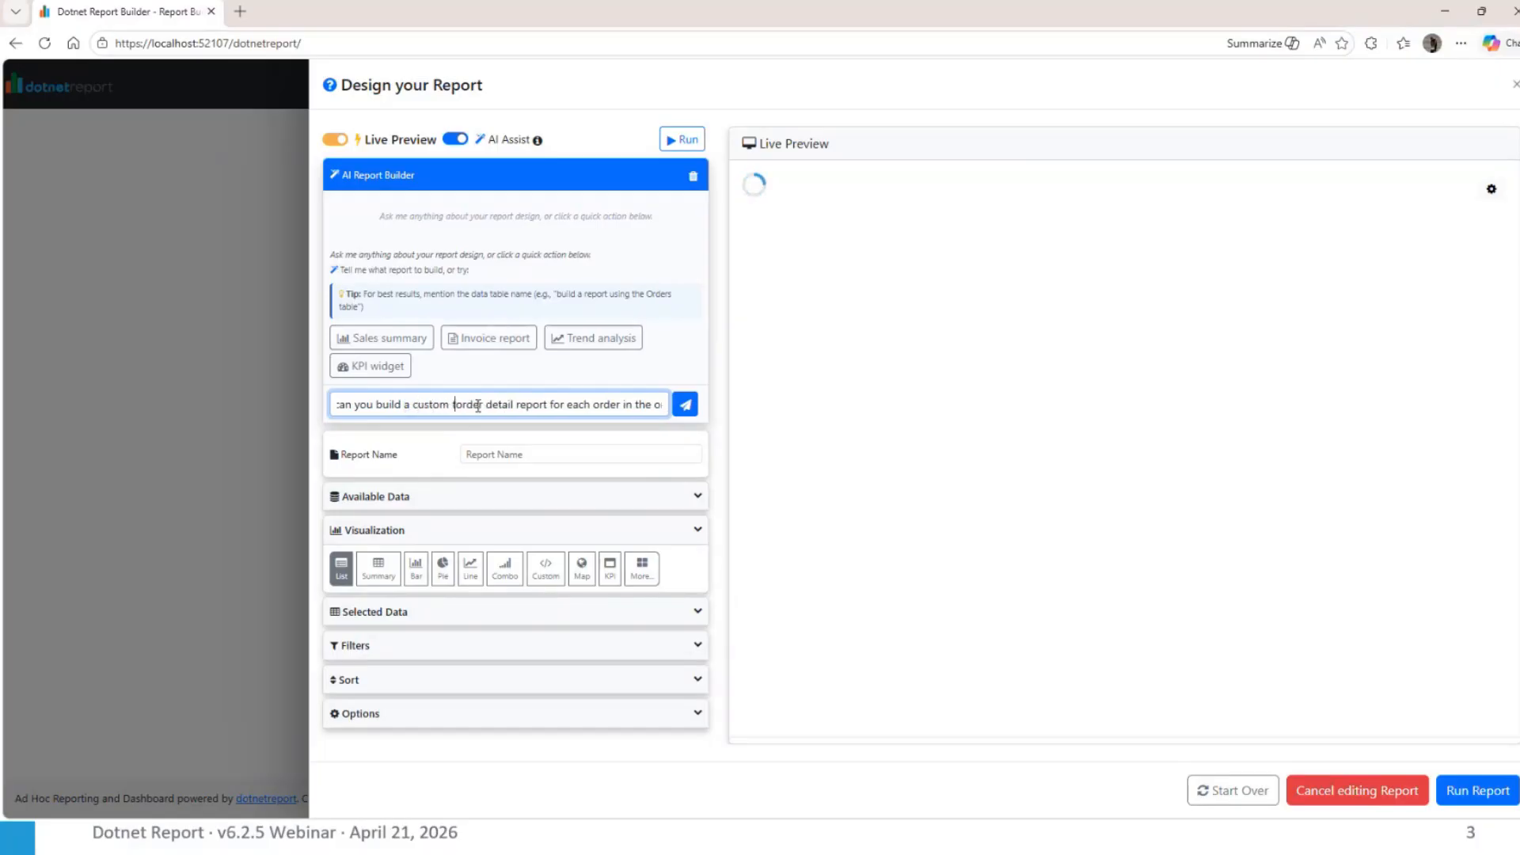
text(html)
key(Return)
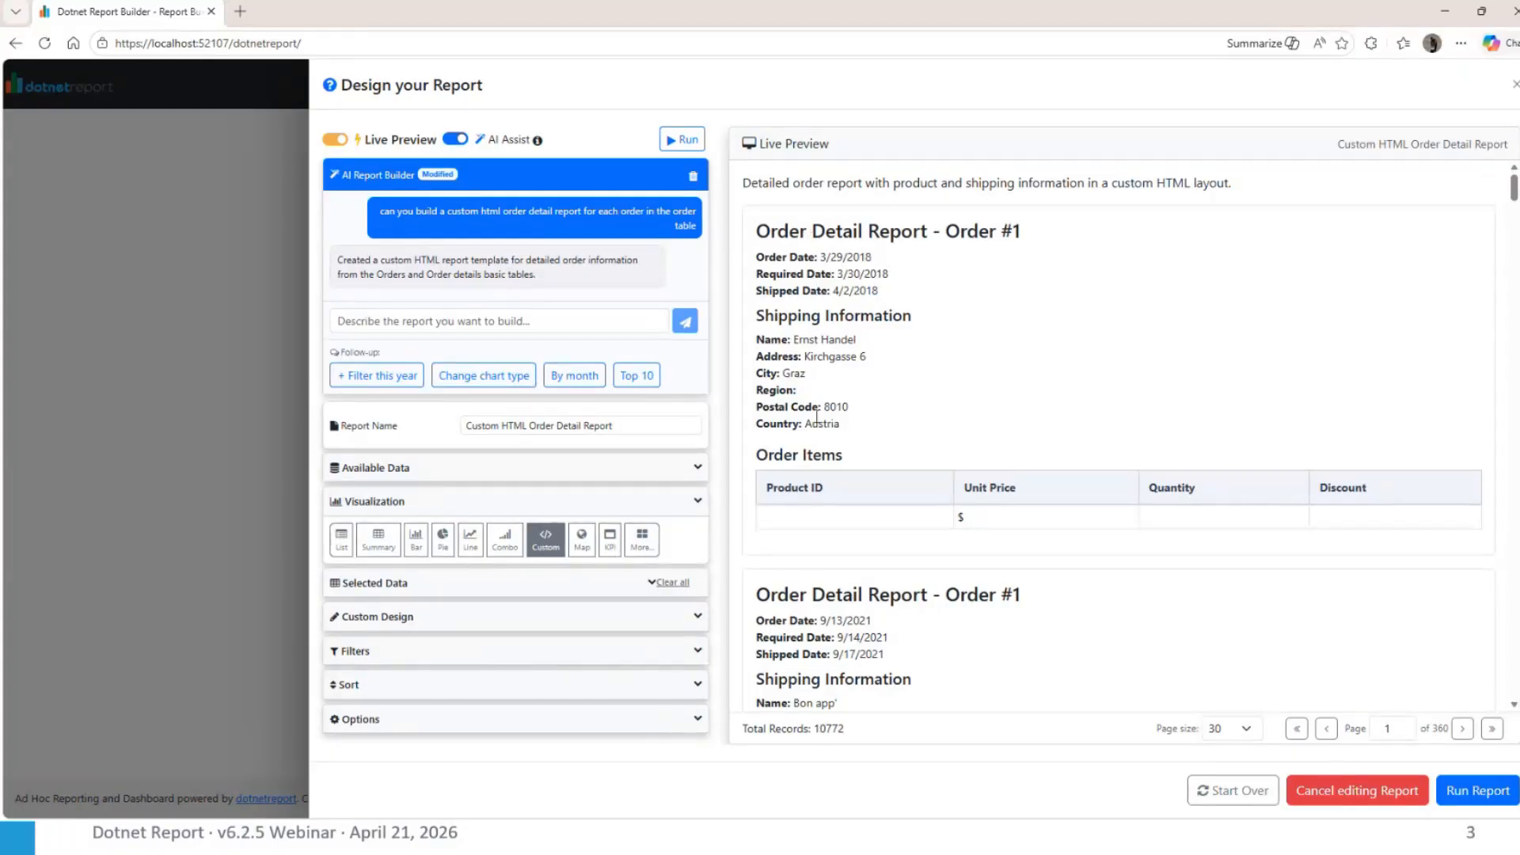
Examine the order detail report's Custom Design template and compare it with the orders rendered in the live preview
click(434, 618)
scroll(521, 591, down, 3)
scroll(521, 590, down, 2)
scroll(521, 585, up, 3)
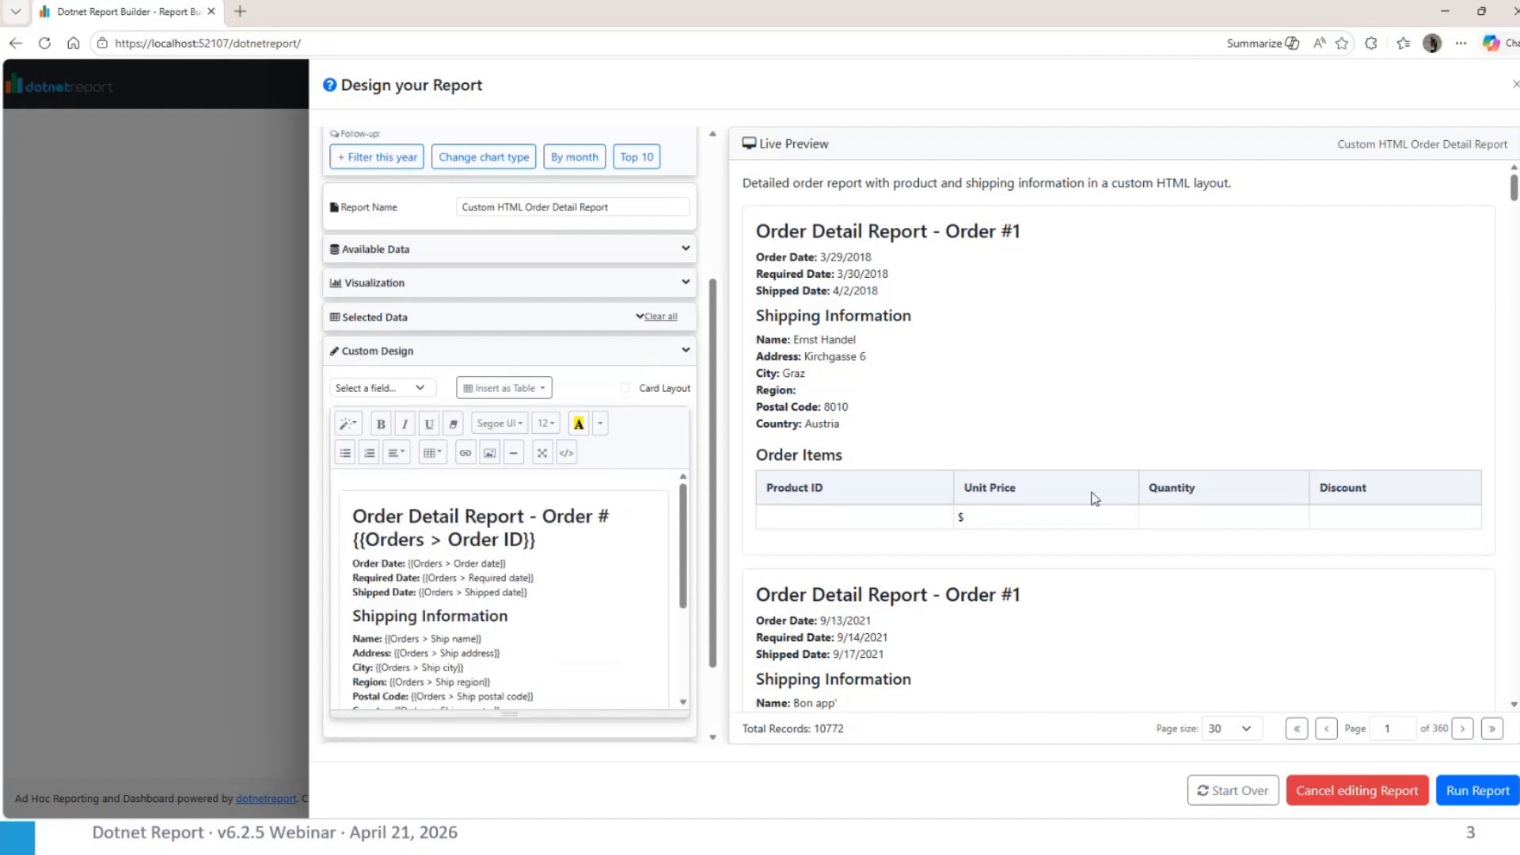
scroll(863, 496, down, 1)
scroll(863, 490, up, 1)
scroll(875, 490, down, 3)
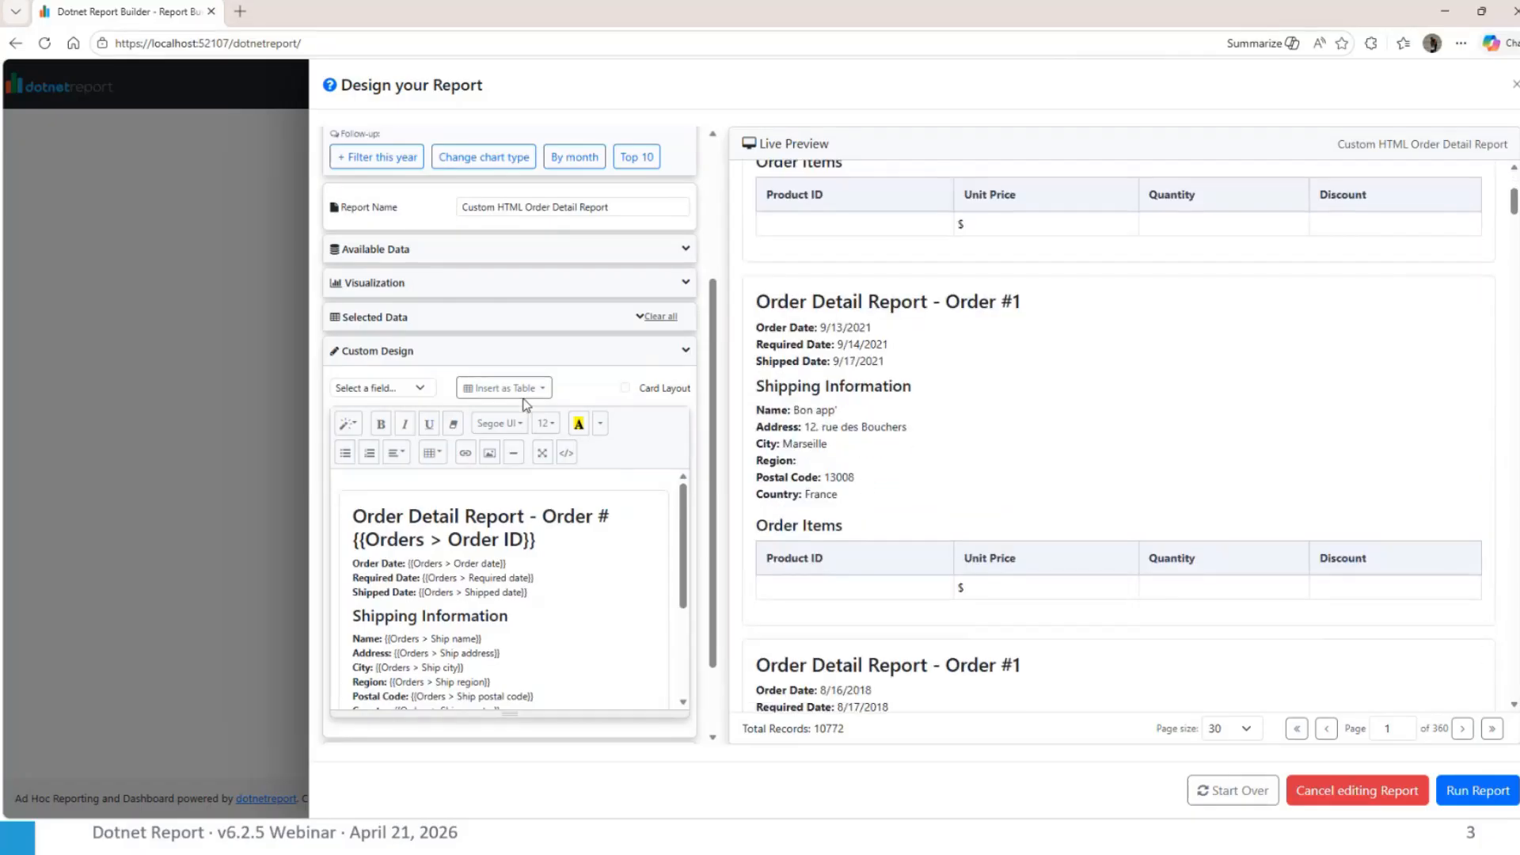
Set the order report's selected data to List (Don't Summarize)
click(406, 318)
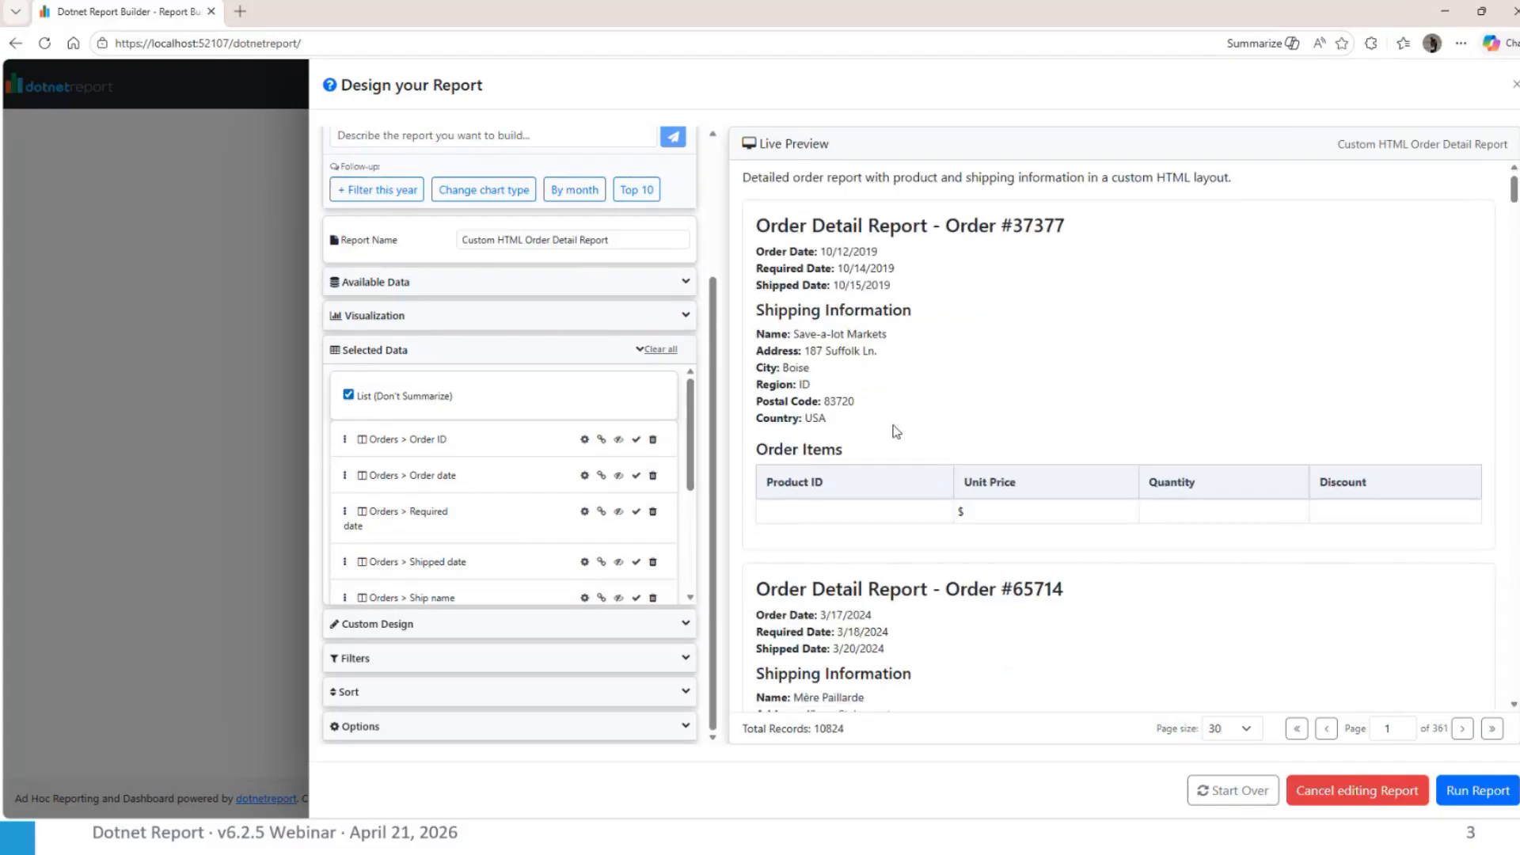
scroll(896, 432, down, 2)
scroll(968, 508, down, 2)
scroll(967, 508, up, 4)
scroll(602, 349, up, 3)
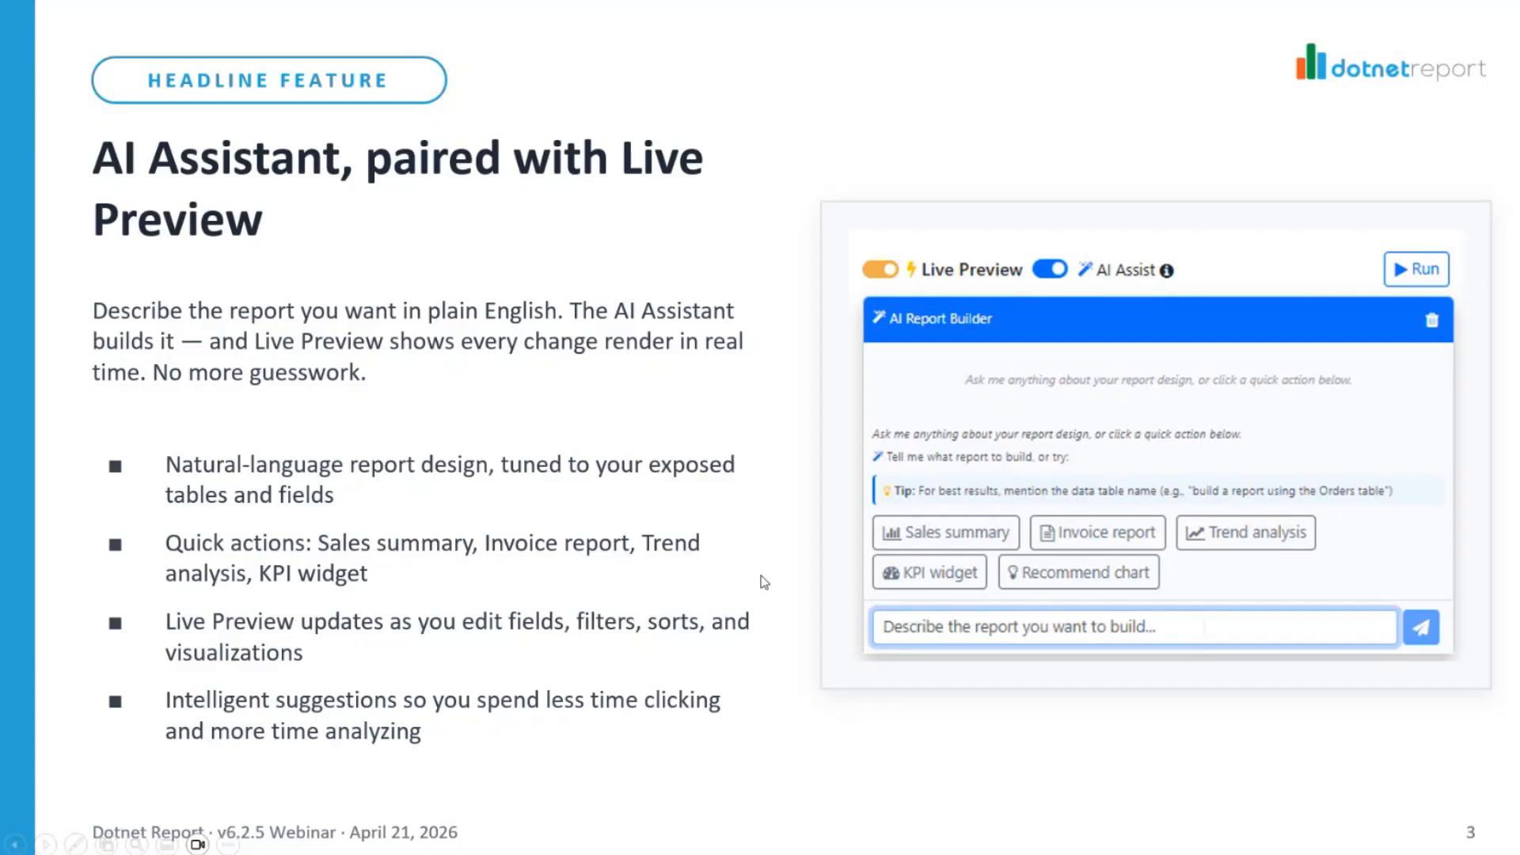
key(Right)
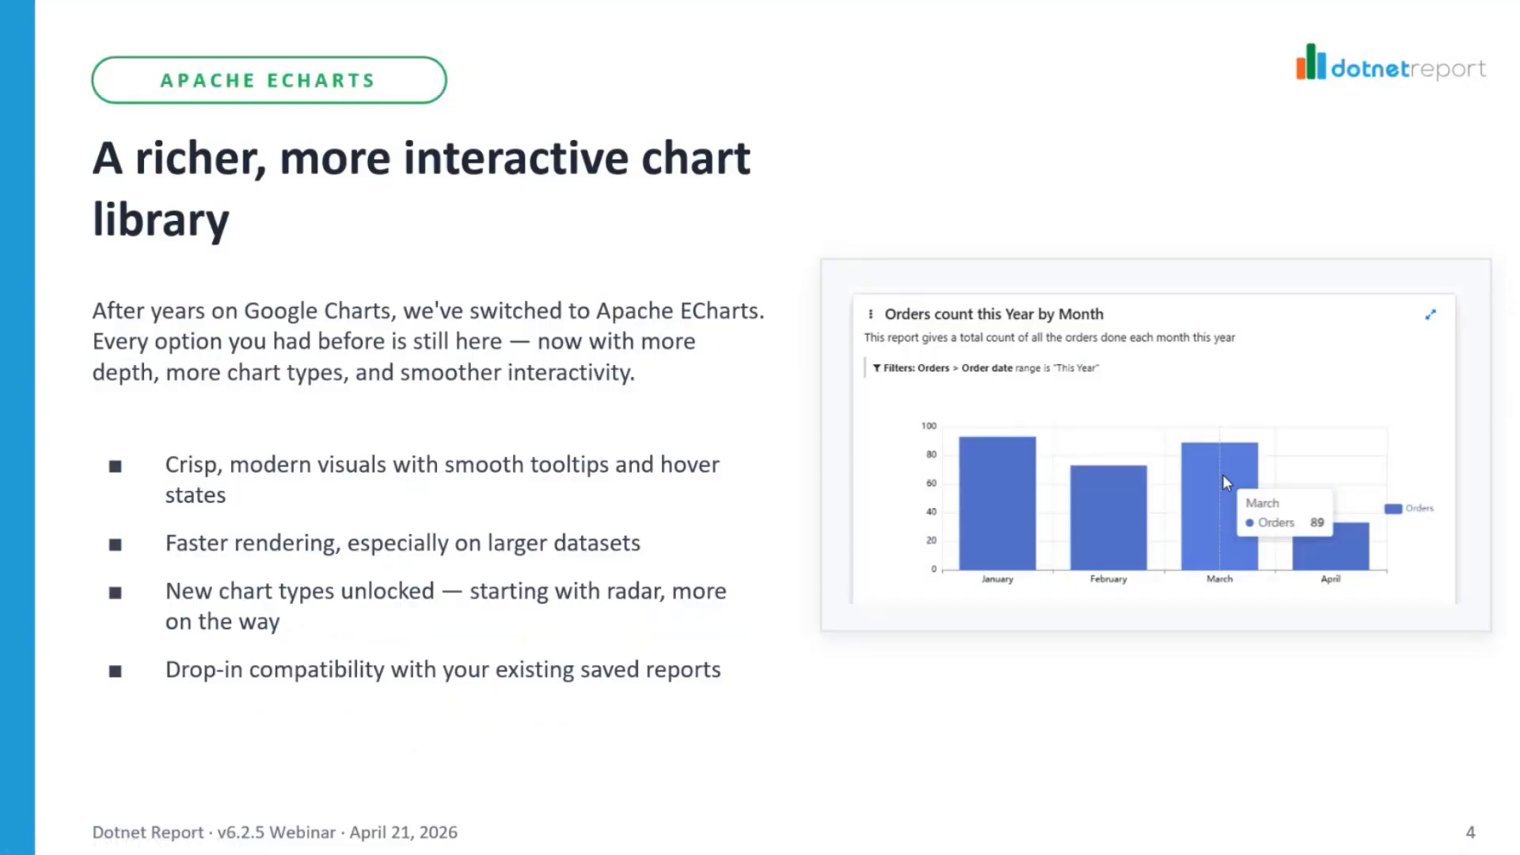
Switch back to Dotnet Report in the browser, close the report designer and open the Sales Dashboard
key(alt+Tab)
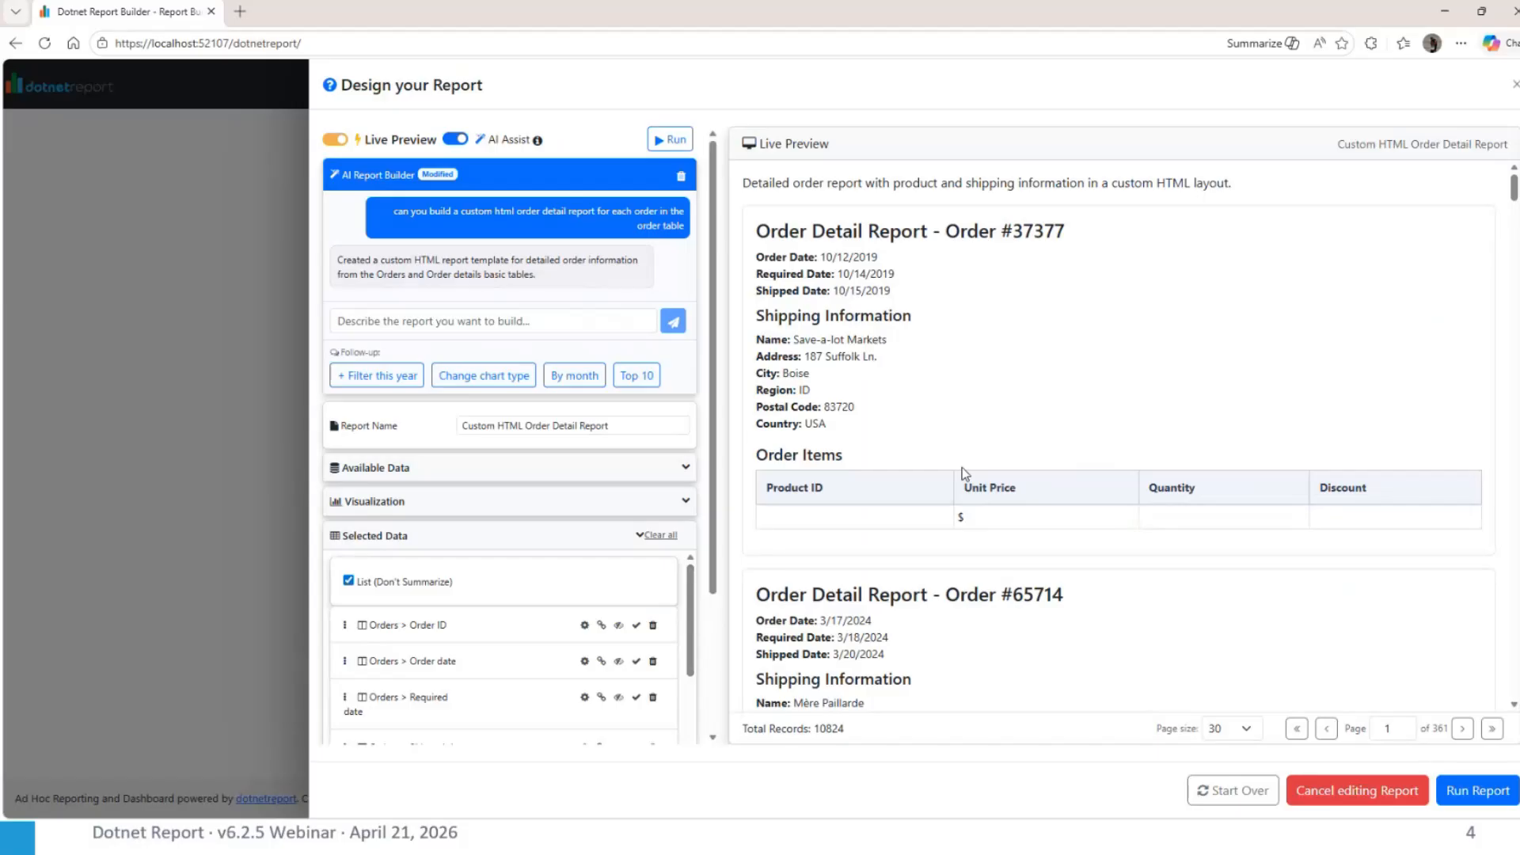
click(1515, 83)
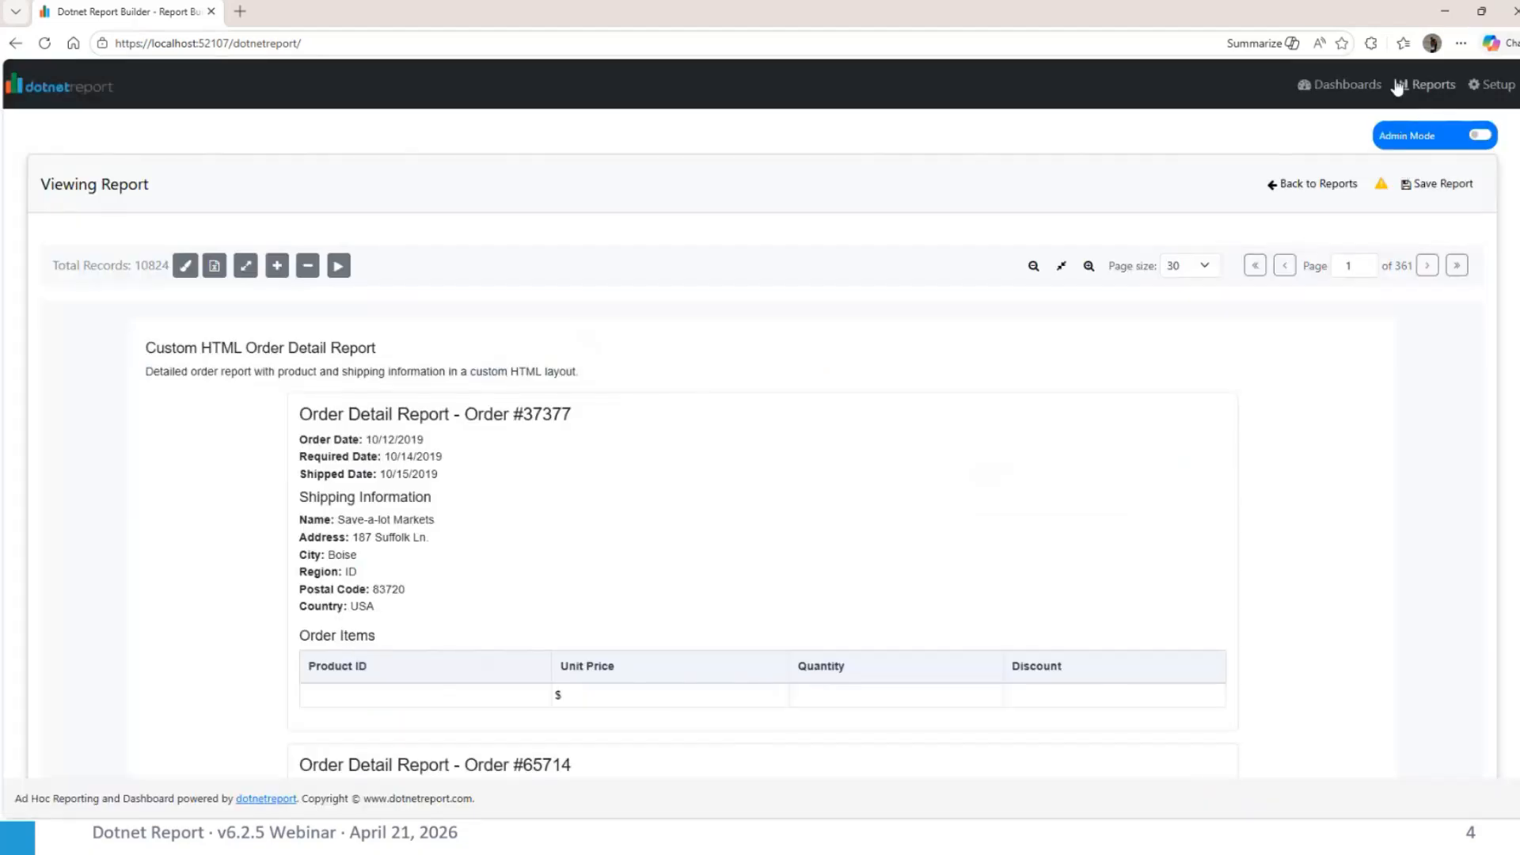
click(1346, 85)
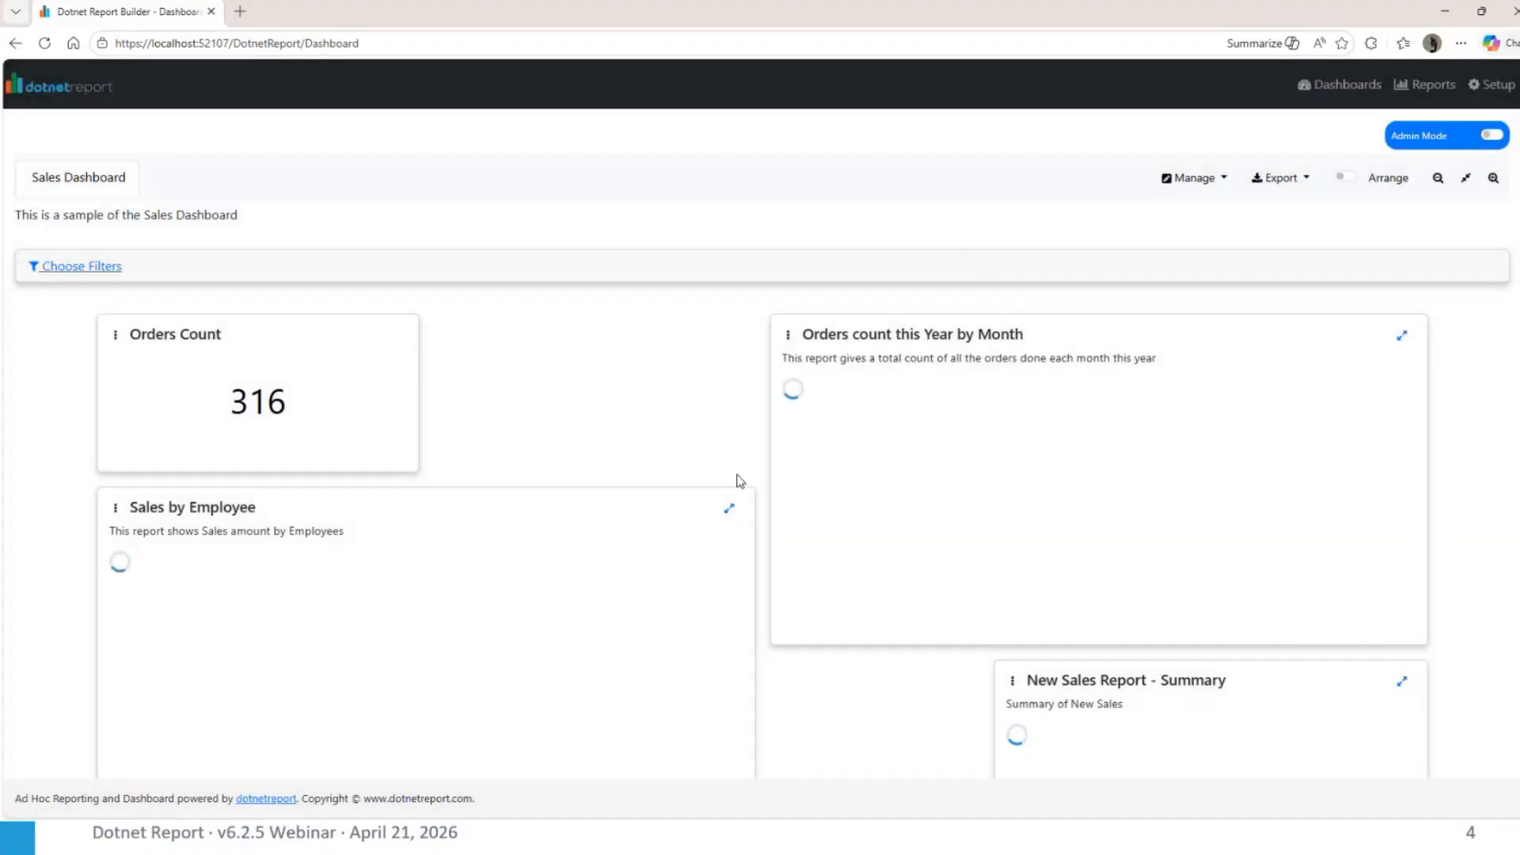
Examine the charts on the Sales Dashboard, including an expanded view of the Order Test Report
scroll(740, 480, down, 2)
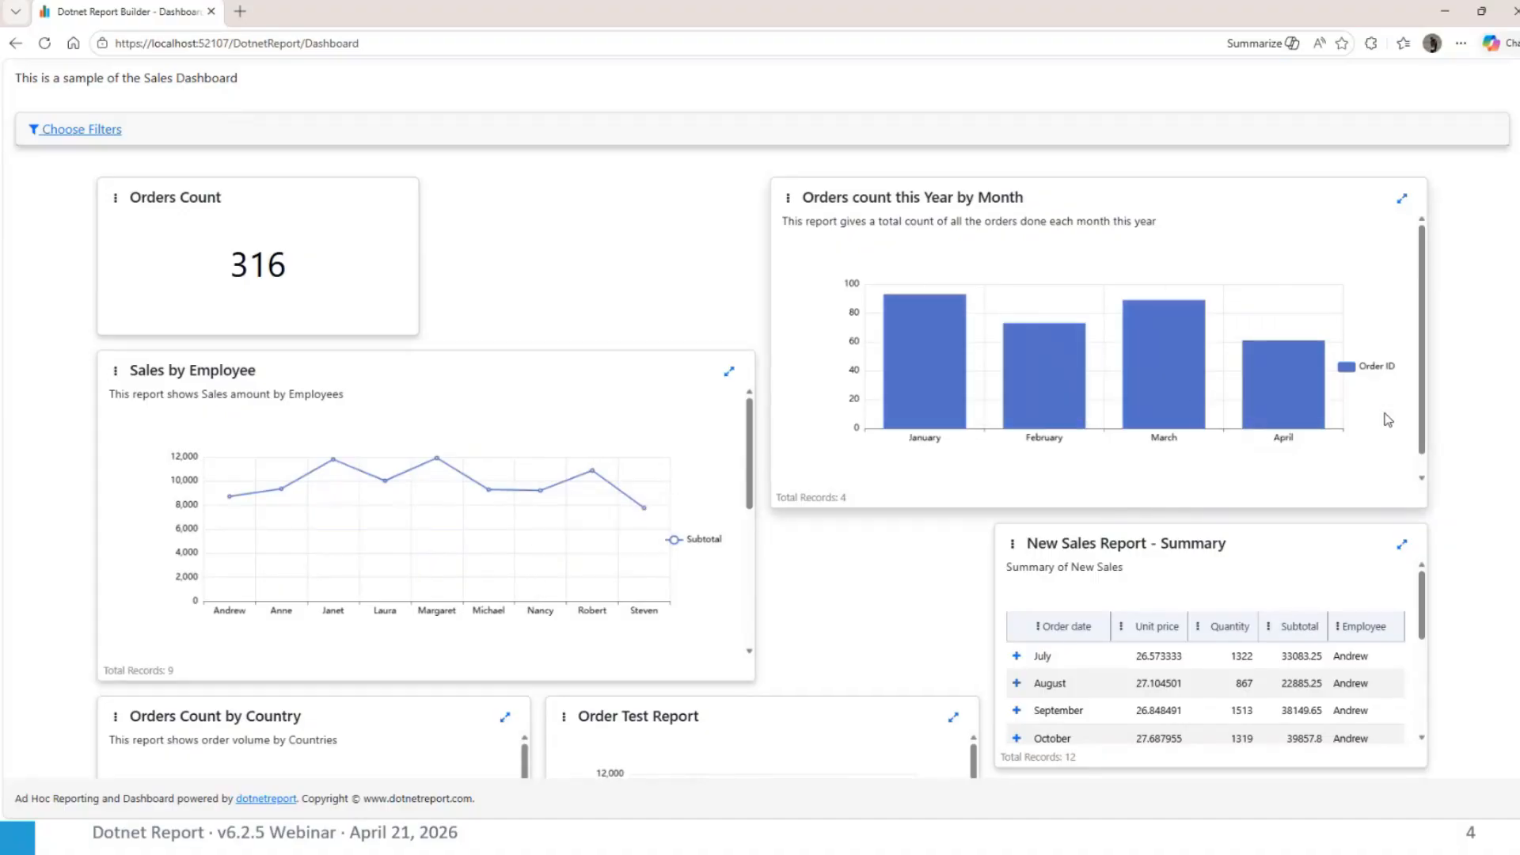
scroll(1388, 419, down, 1)
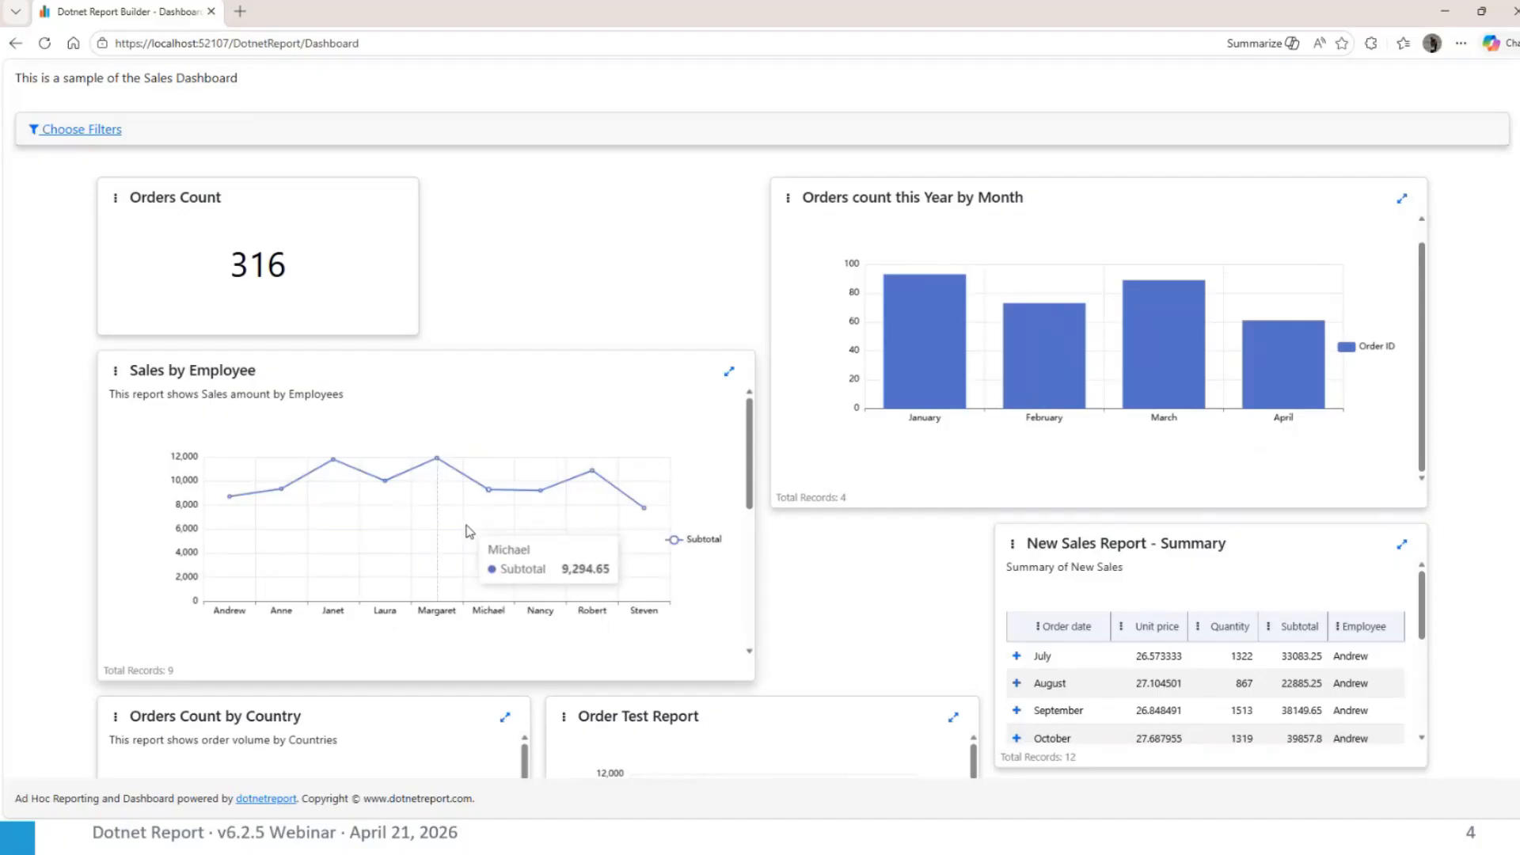
scroll(560, 599, down, 2)
scroll(815, 631, down, 3)
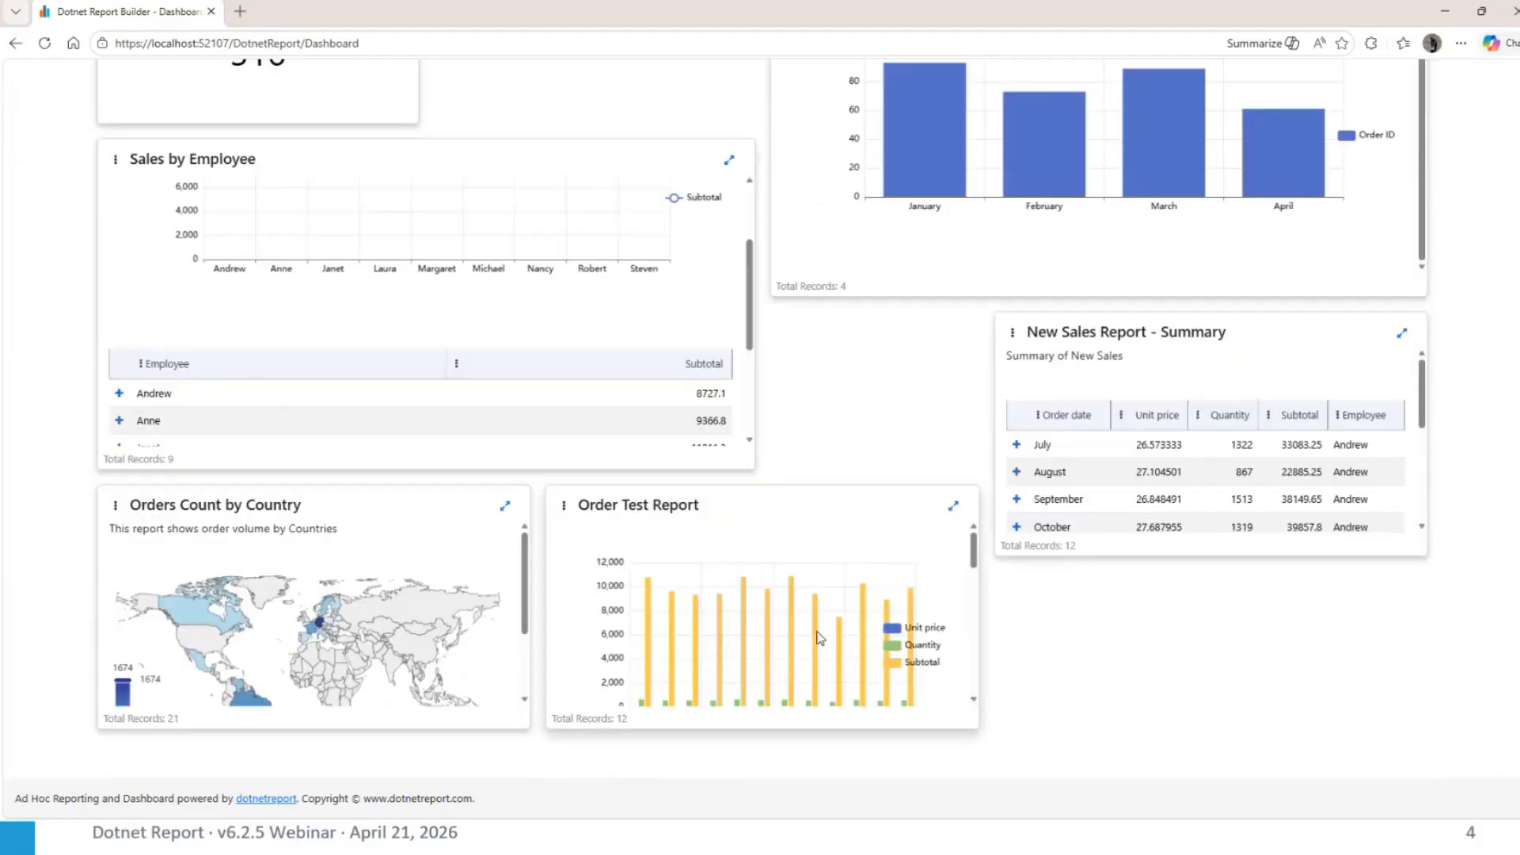
click(953, 506)
mouse_move(635, 311)
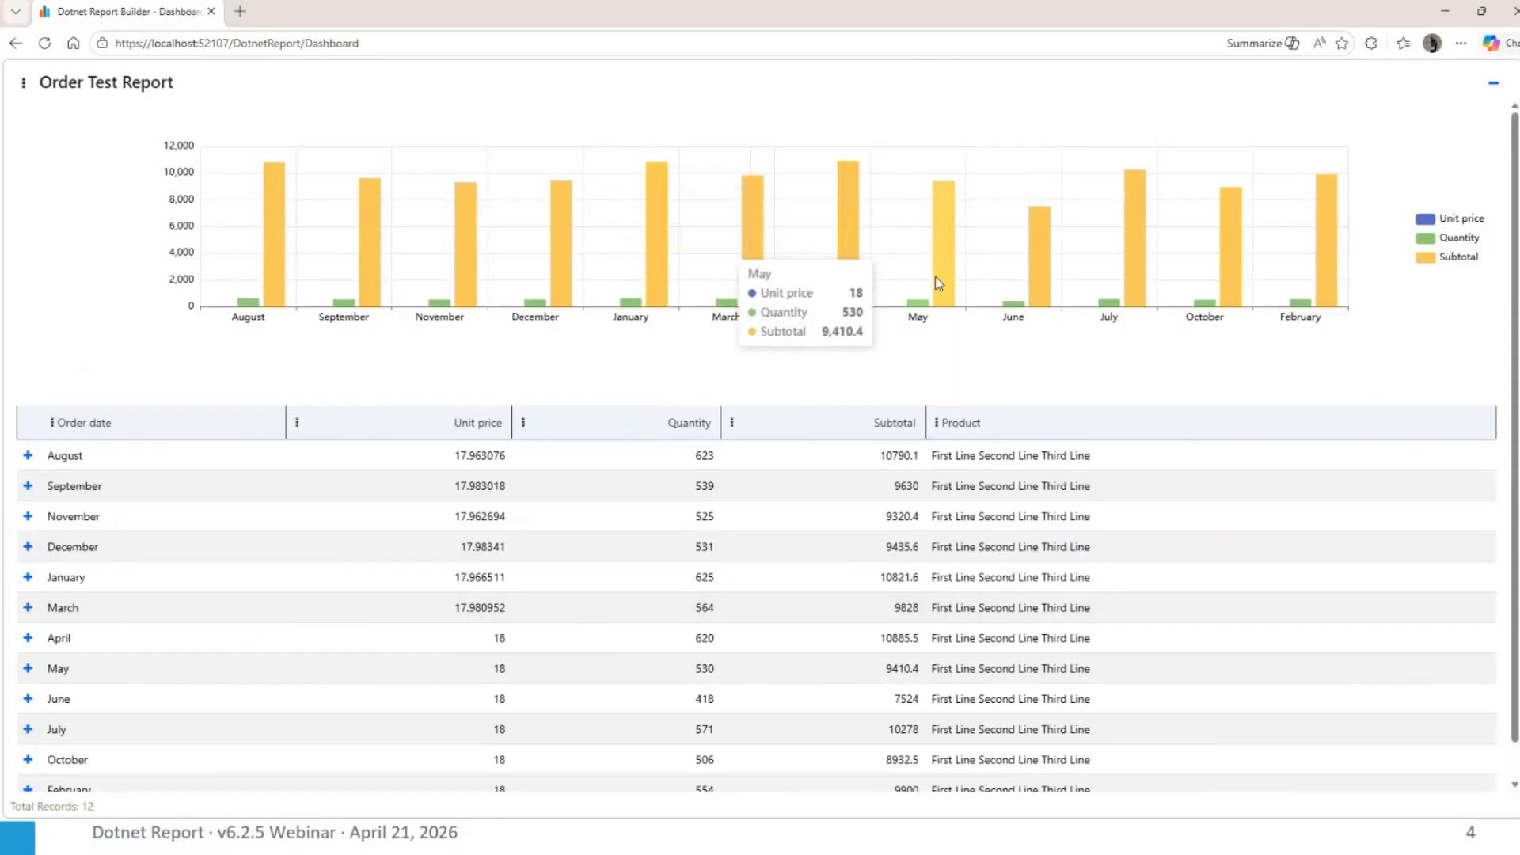
click(1491, 92)
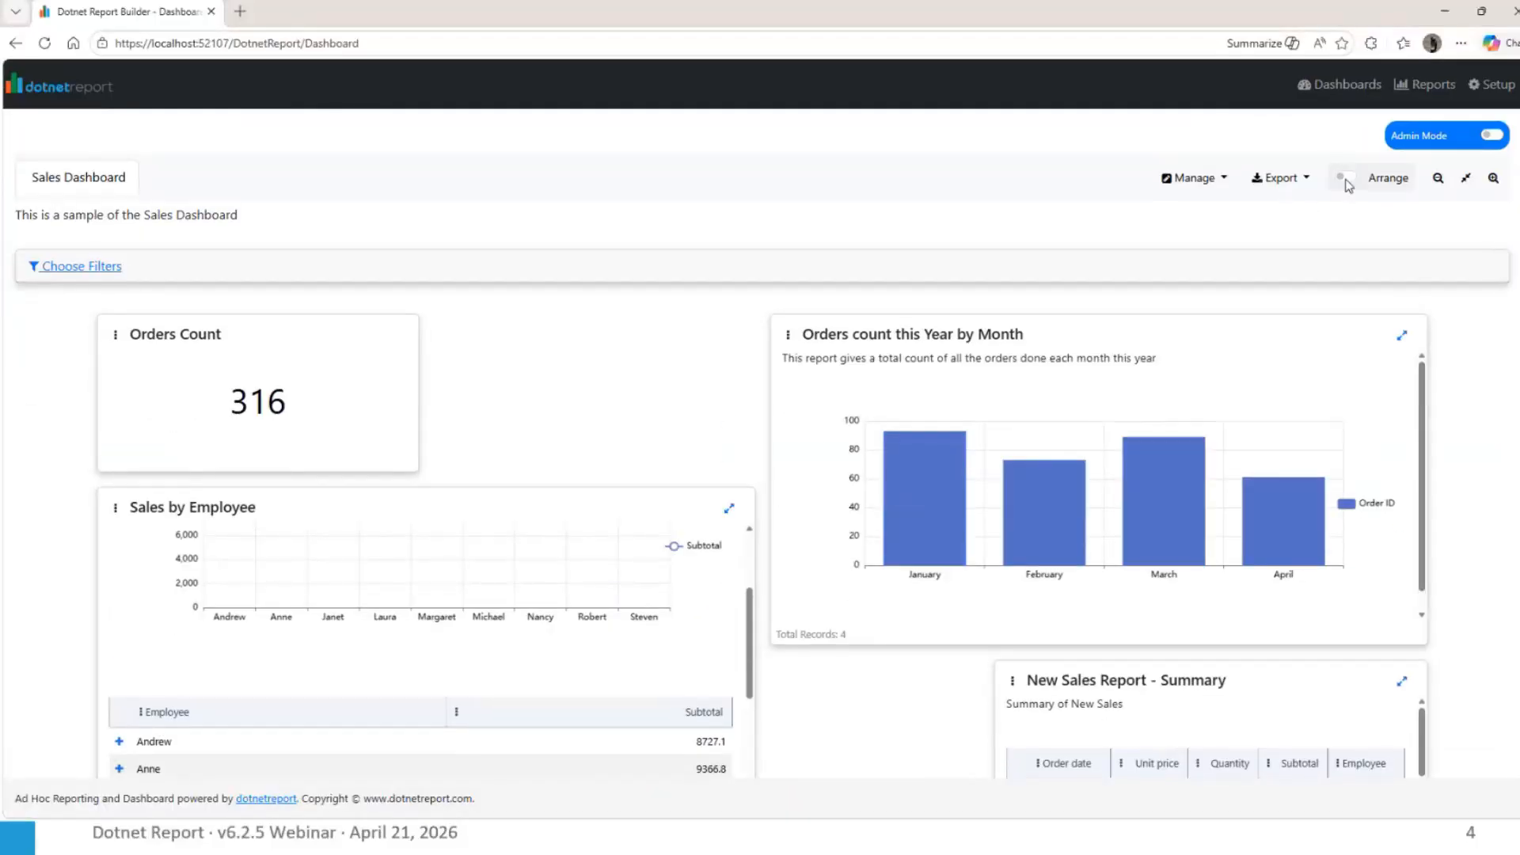
Enable arranging on the dashboard and open the report settings for Orders count this Year by Month
click(1351, 182)
click(1374, 335)
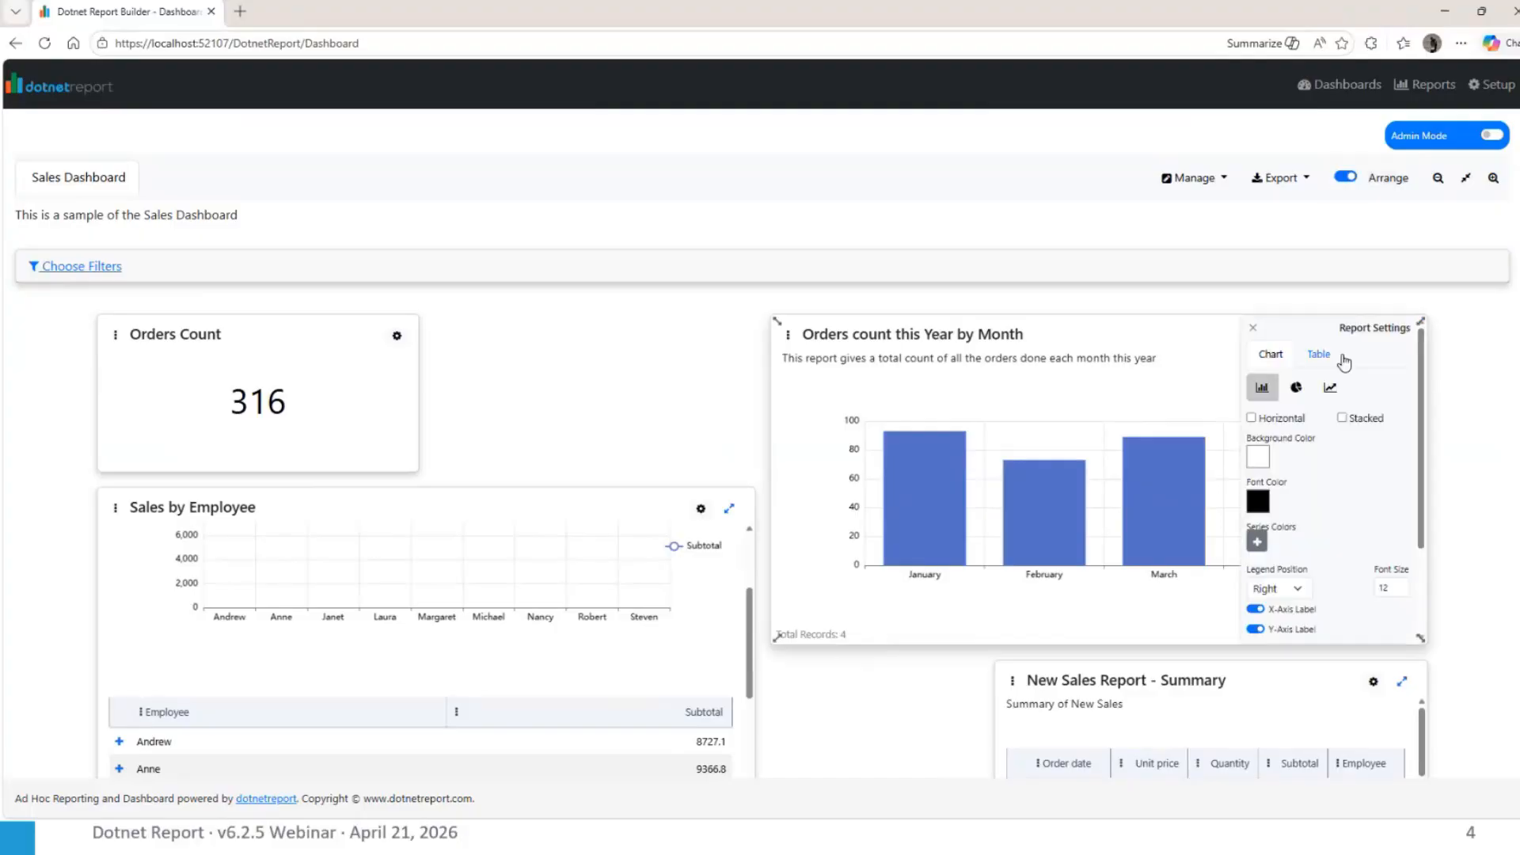
Try the pie and line chart types on Orders count this Year by Month and return it to a bar chart
click(1296, 387)
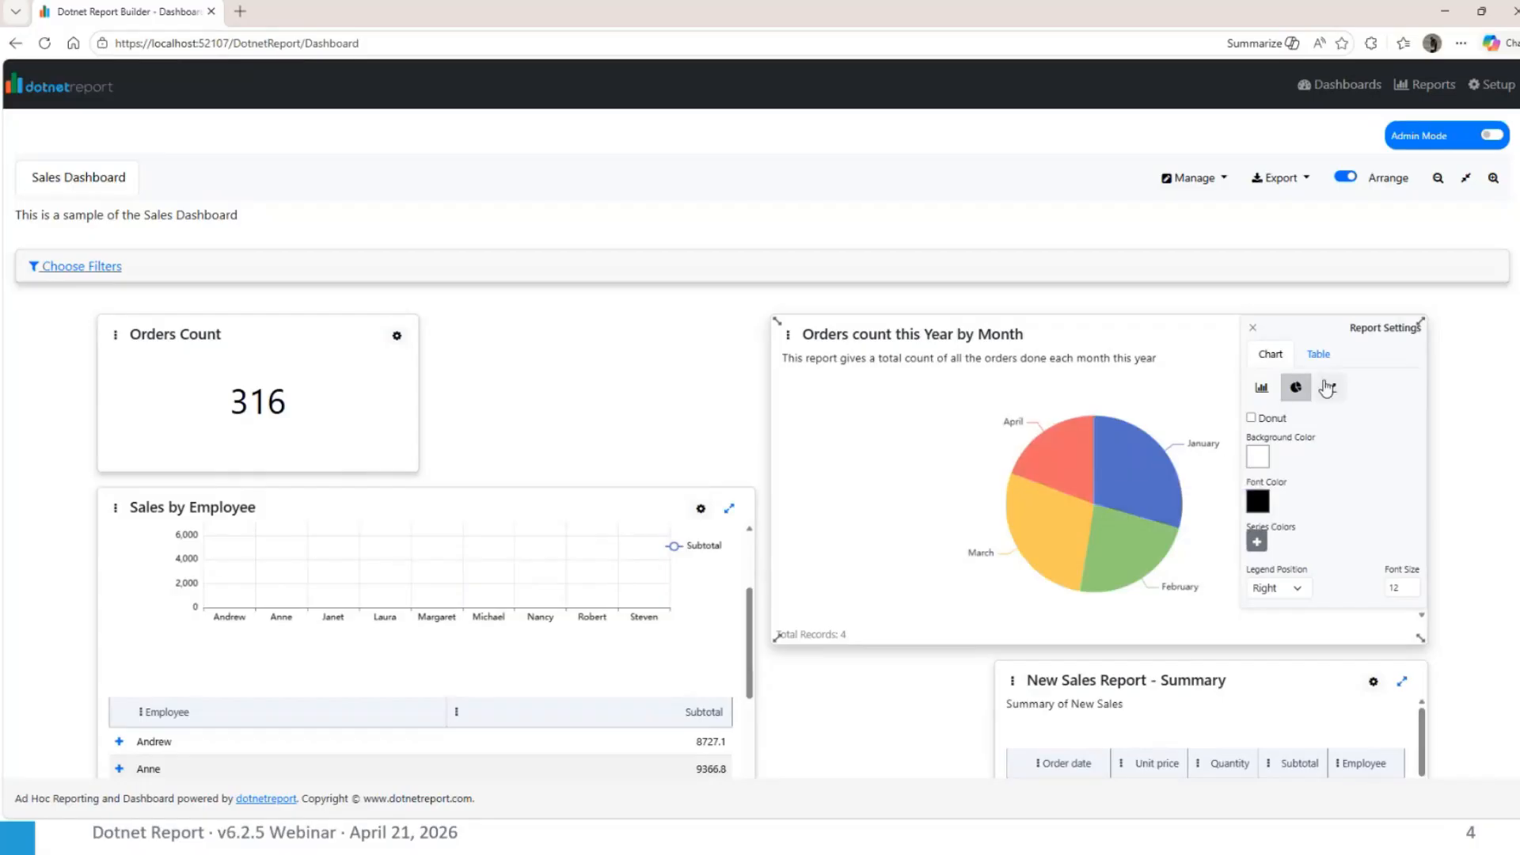
click(1330, 387)
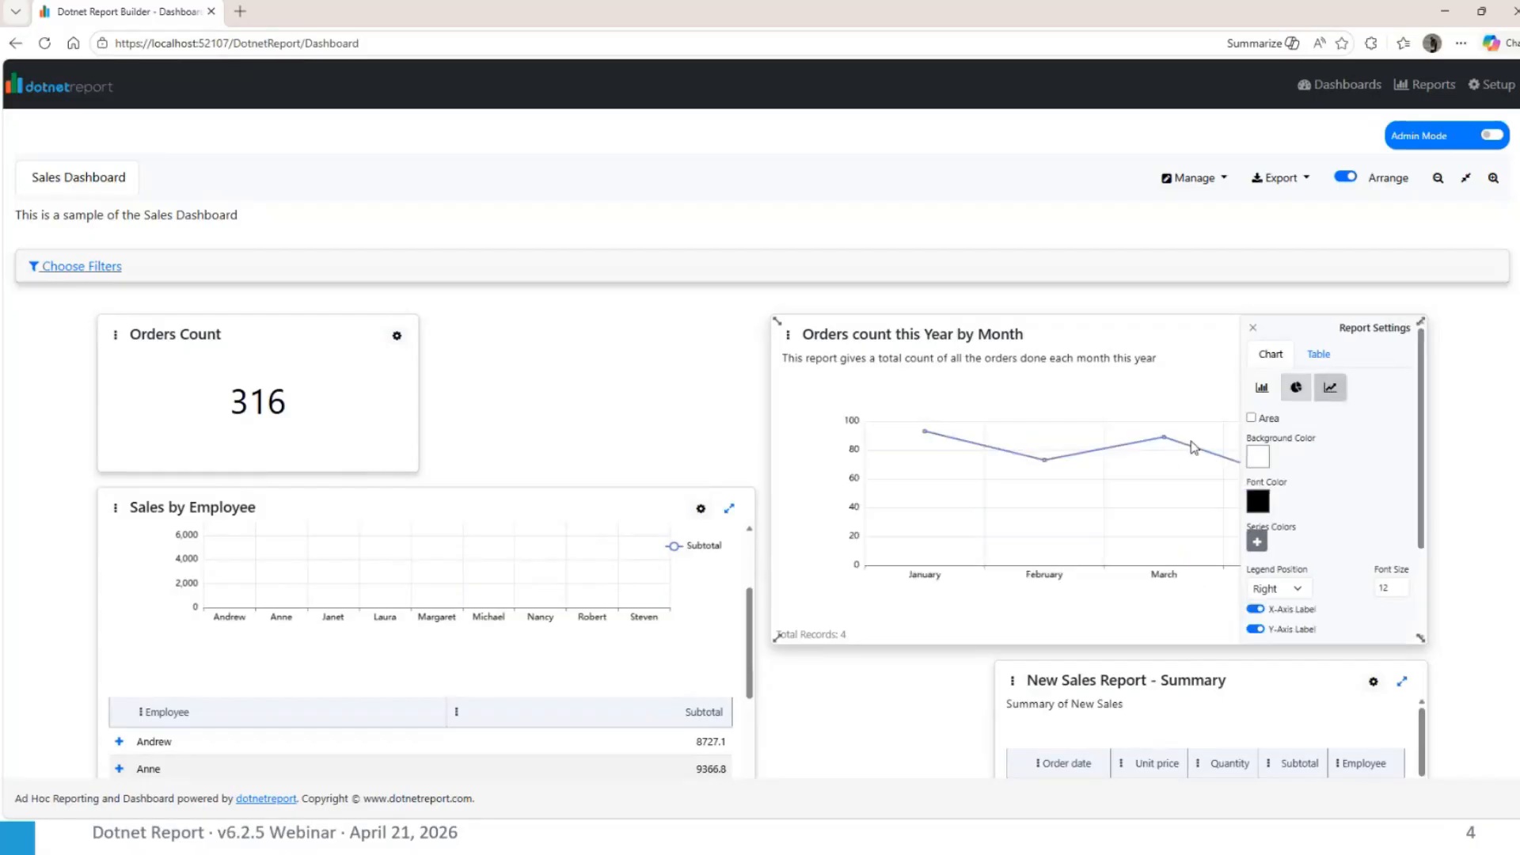
click(1253, 389)
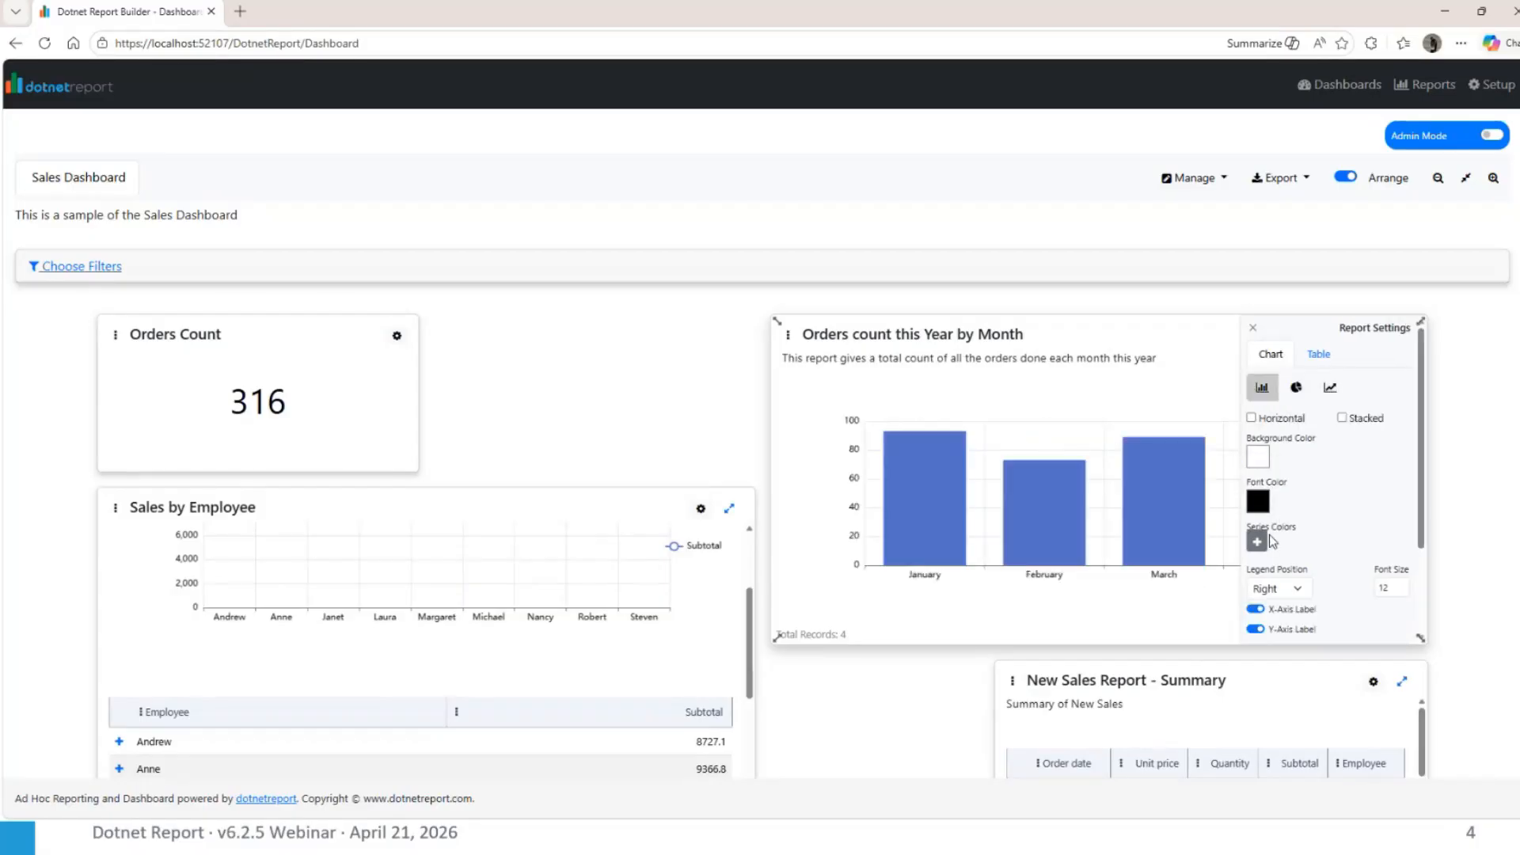
Add a light green series color to the Orders count this Year by Month bar chart
click(1260, 540)
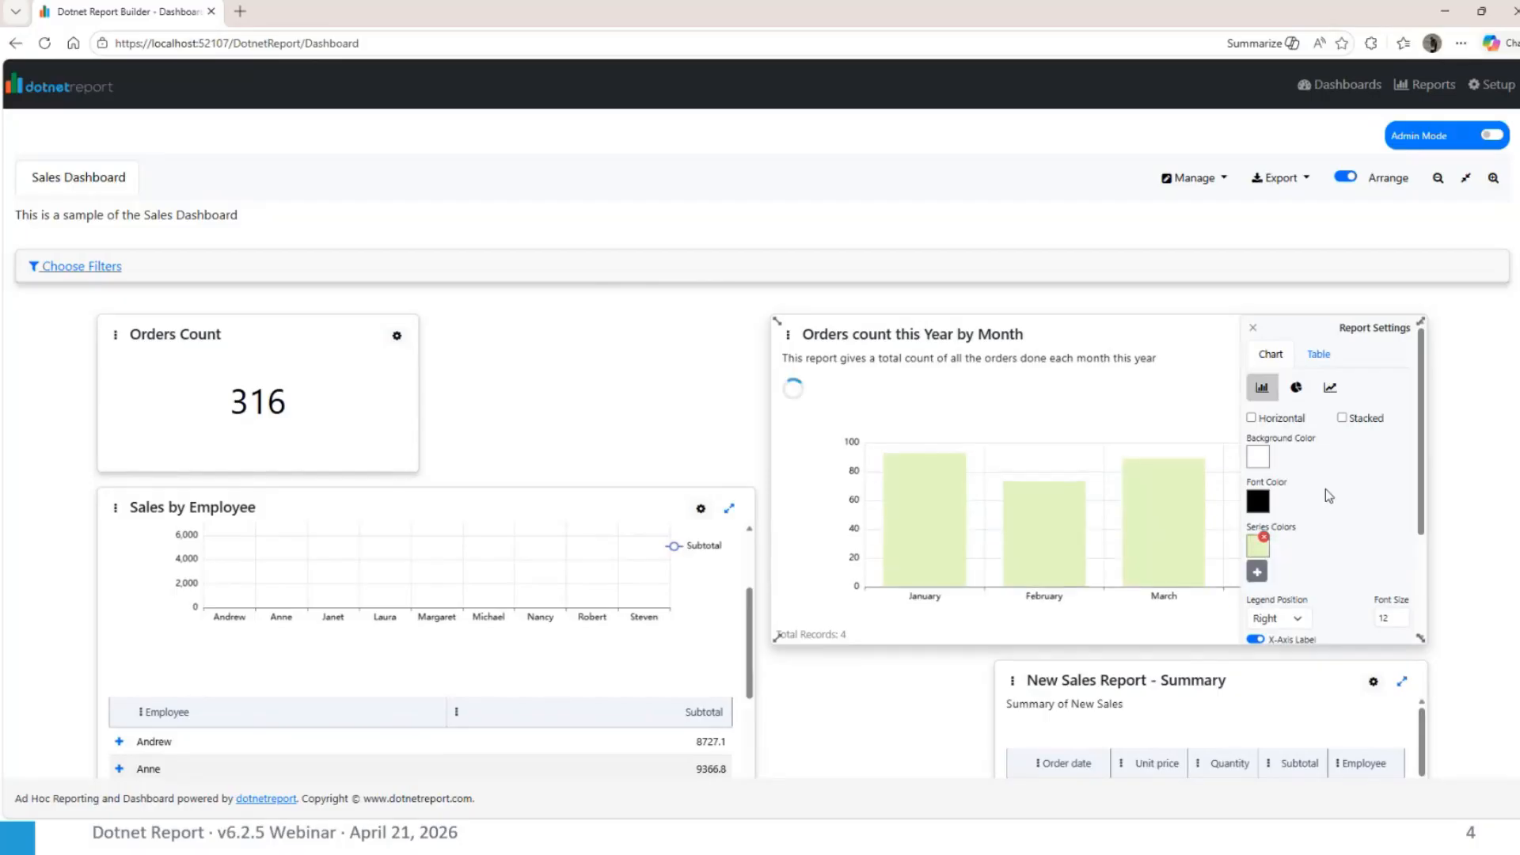
scroll(1349, 512, down, 3)
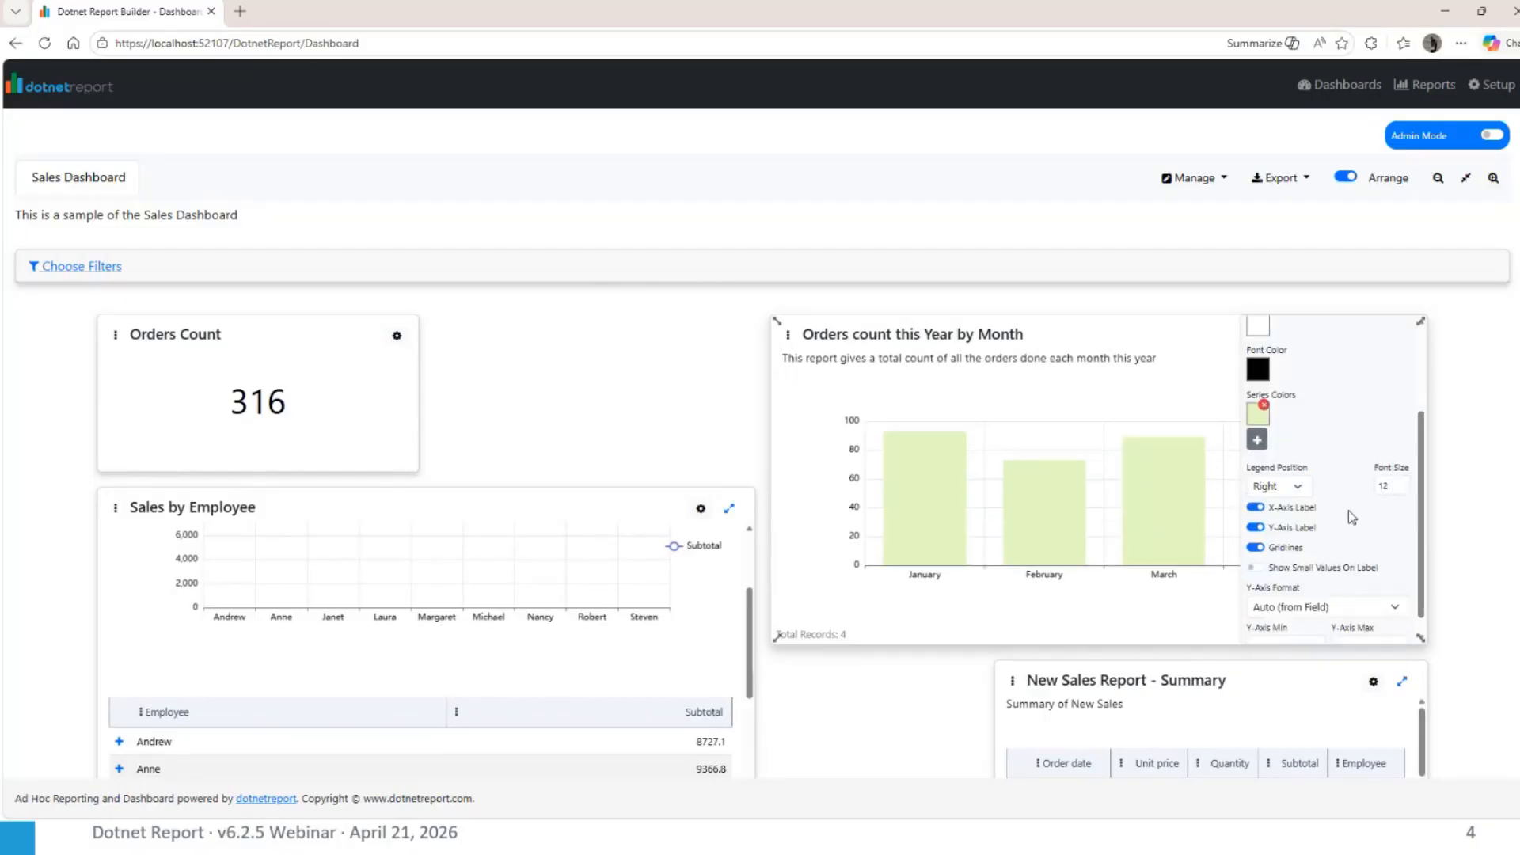
Try the monthly orders chart without gridlines and without its Y-axis label, restoring both settings
click(1256, 580)
click(1257, 581)
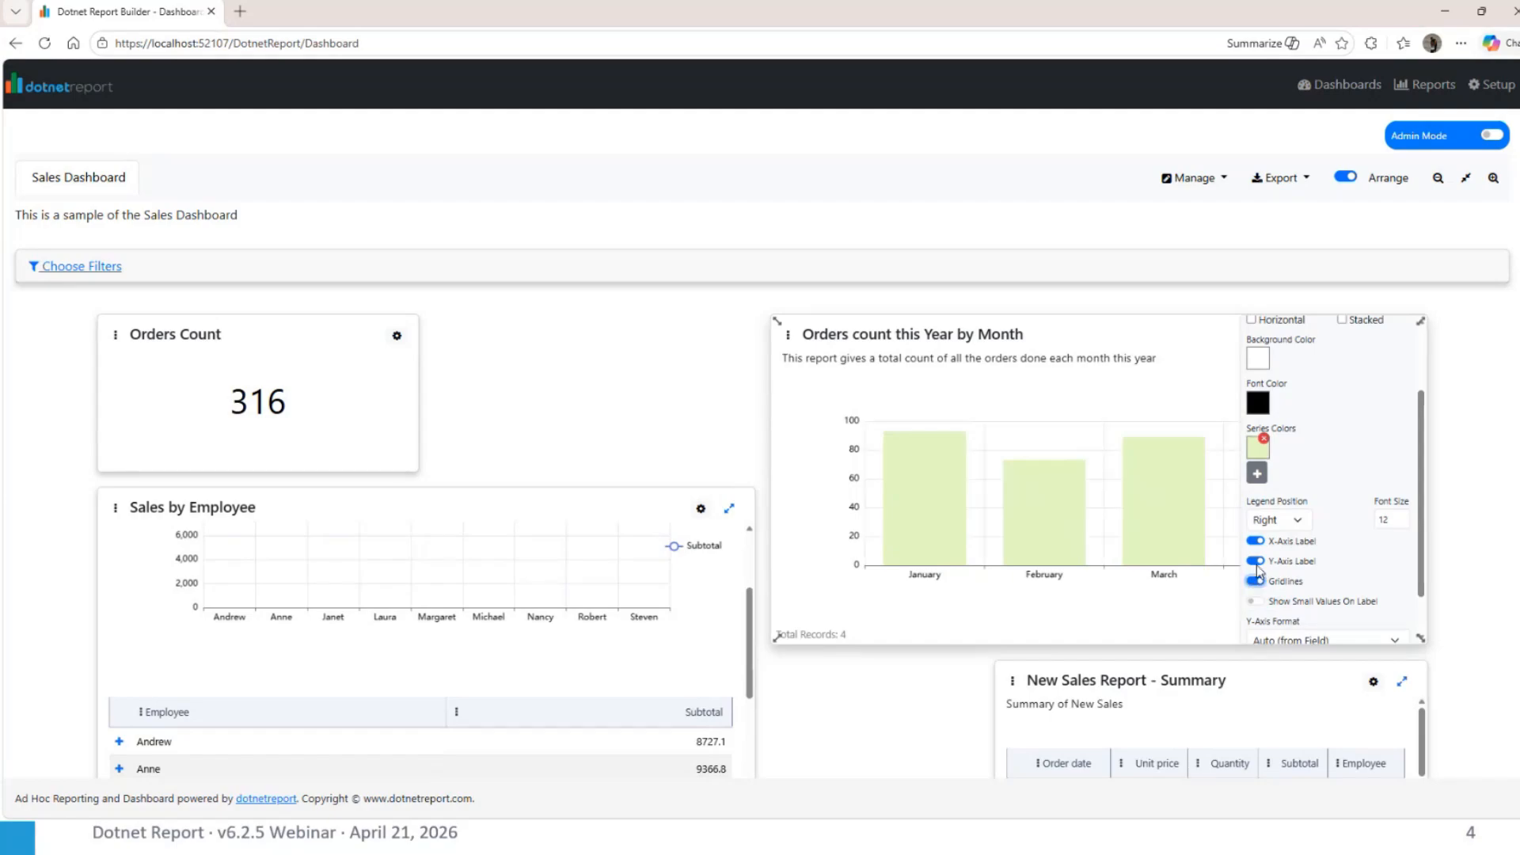
click(1257, 562)
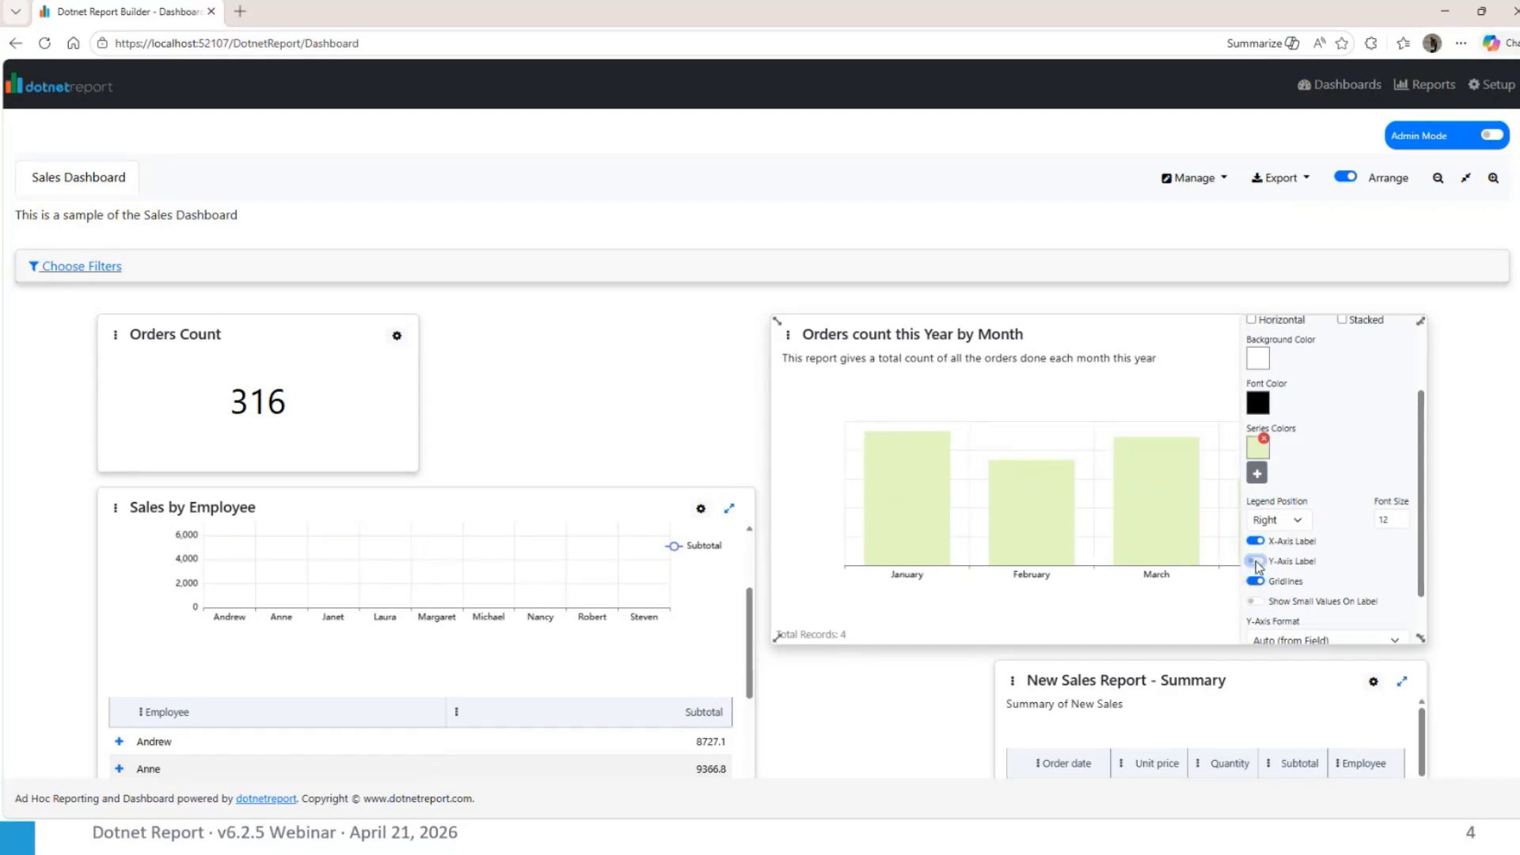
click(1257, 561)
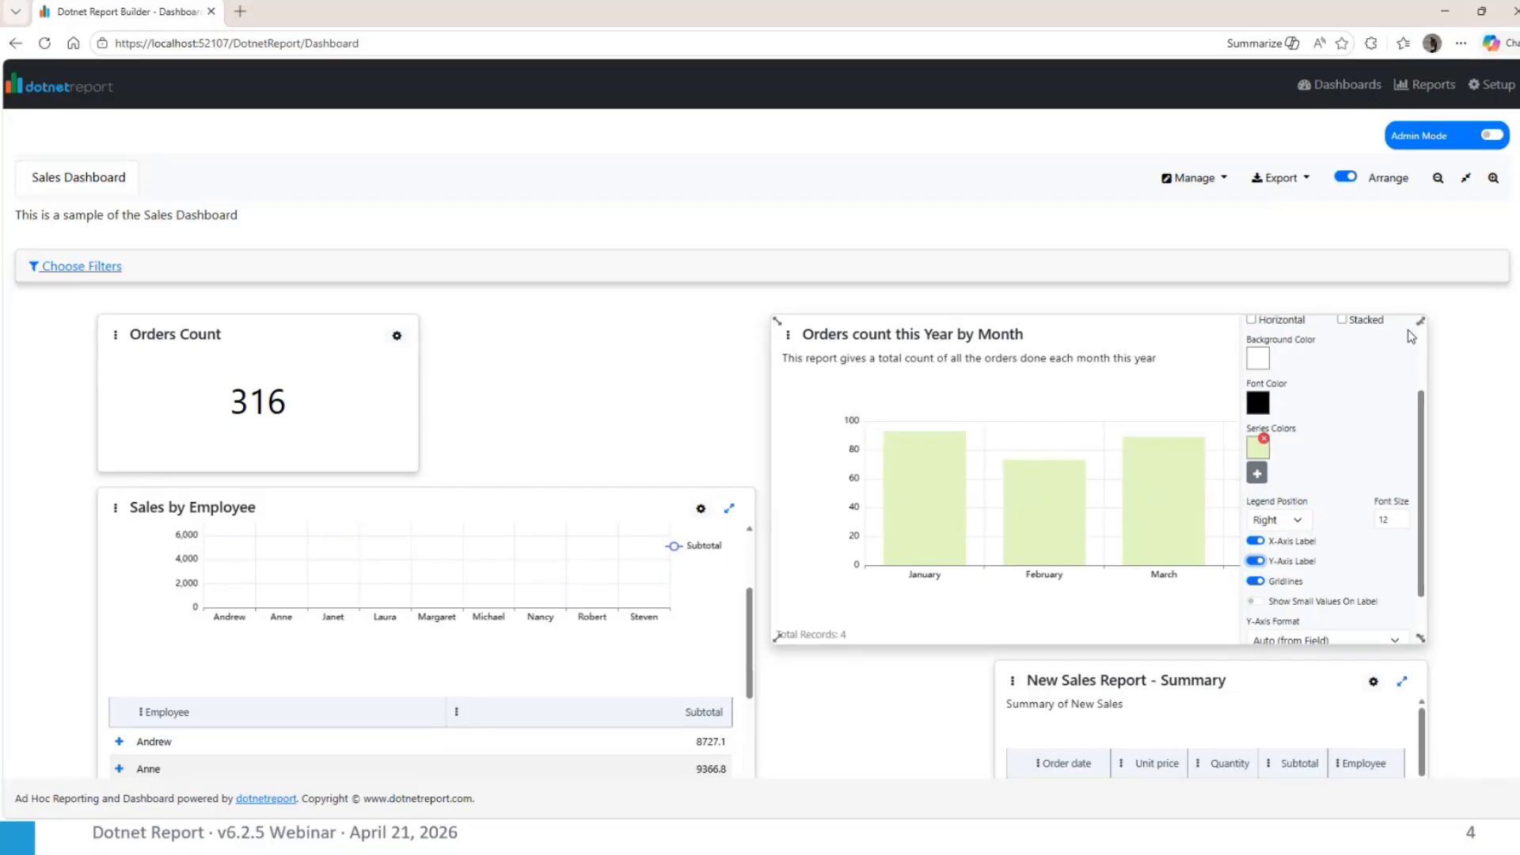
Close the monthly orders chart's report settings and go to the Manage Reports page
scroll(1389, 399, down, 1)
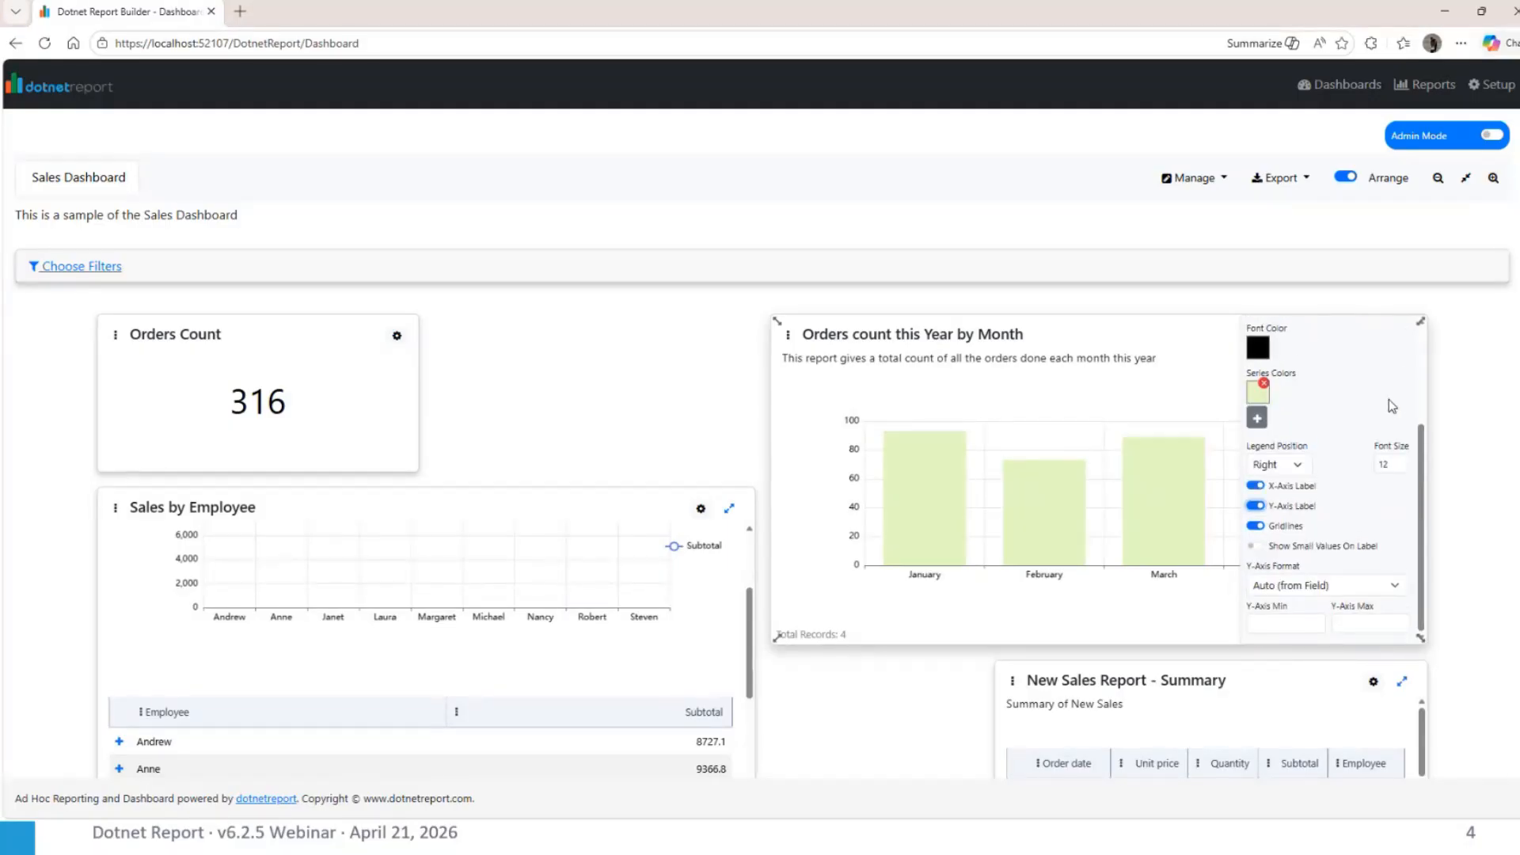
scroll(1388, 399, up, 3)
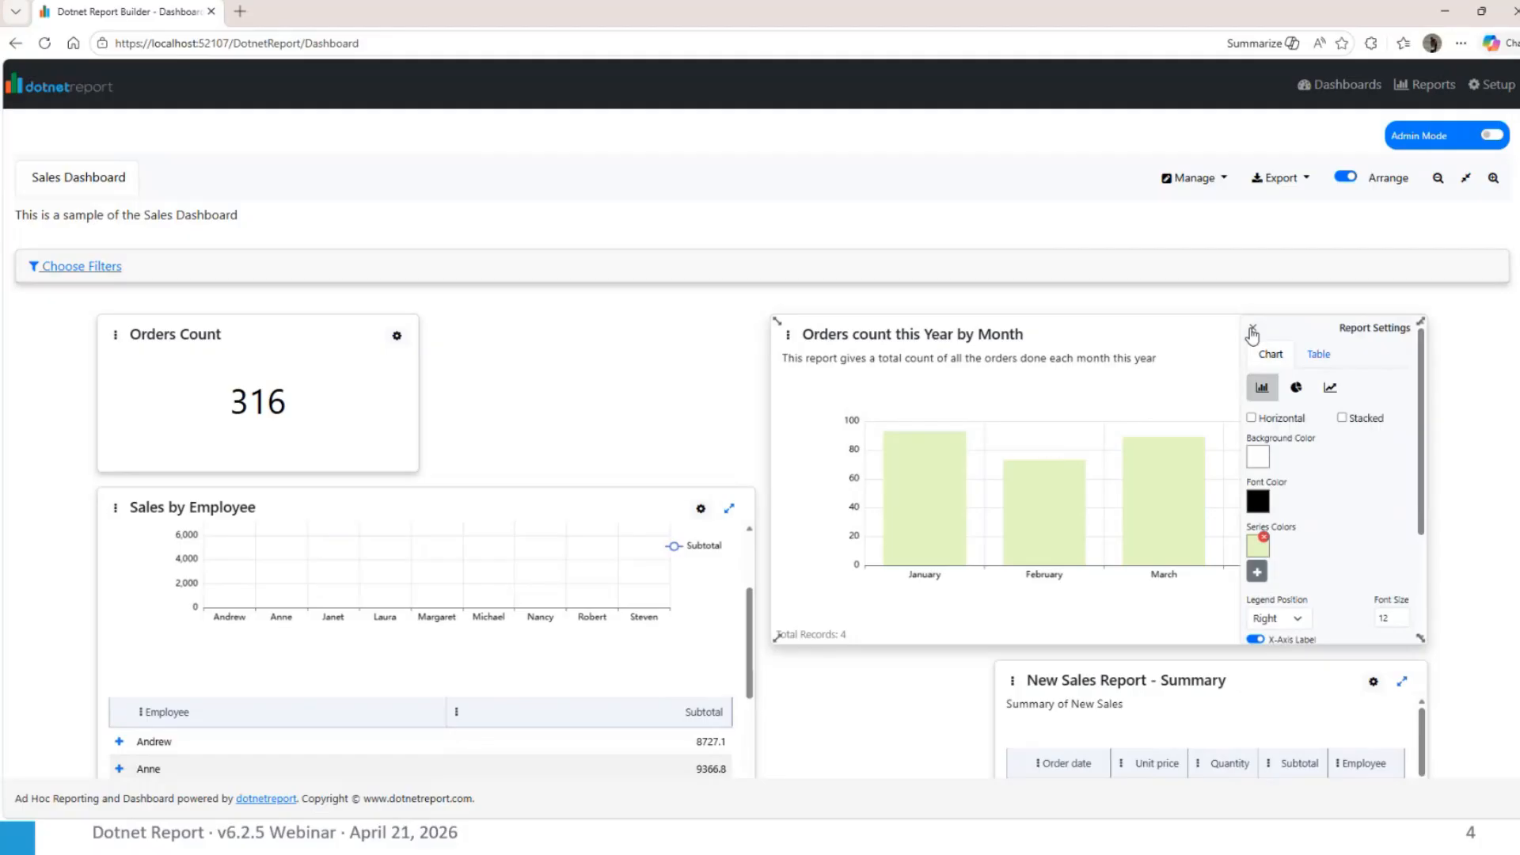
click(1252, 331)
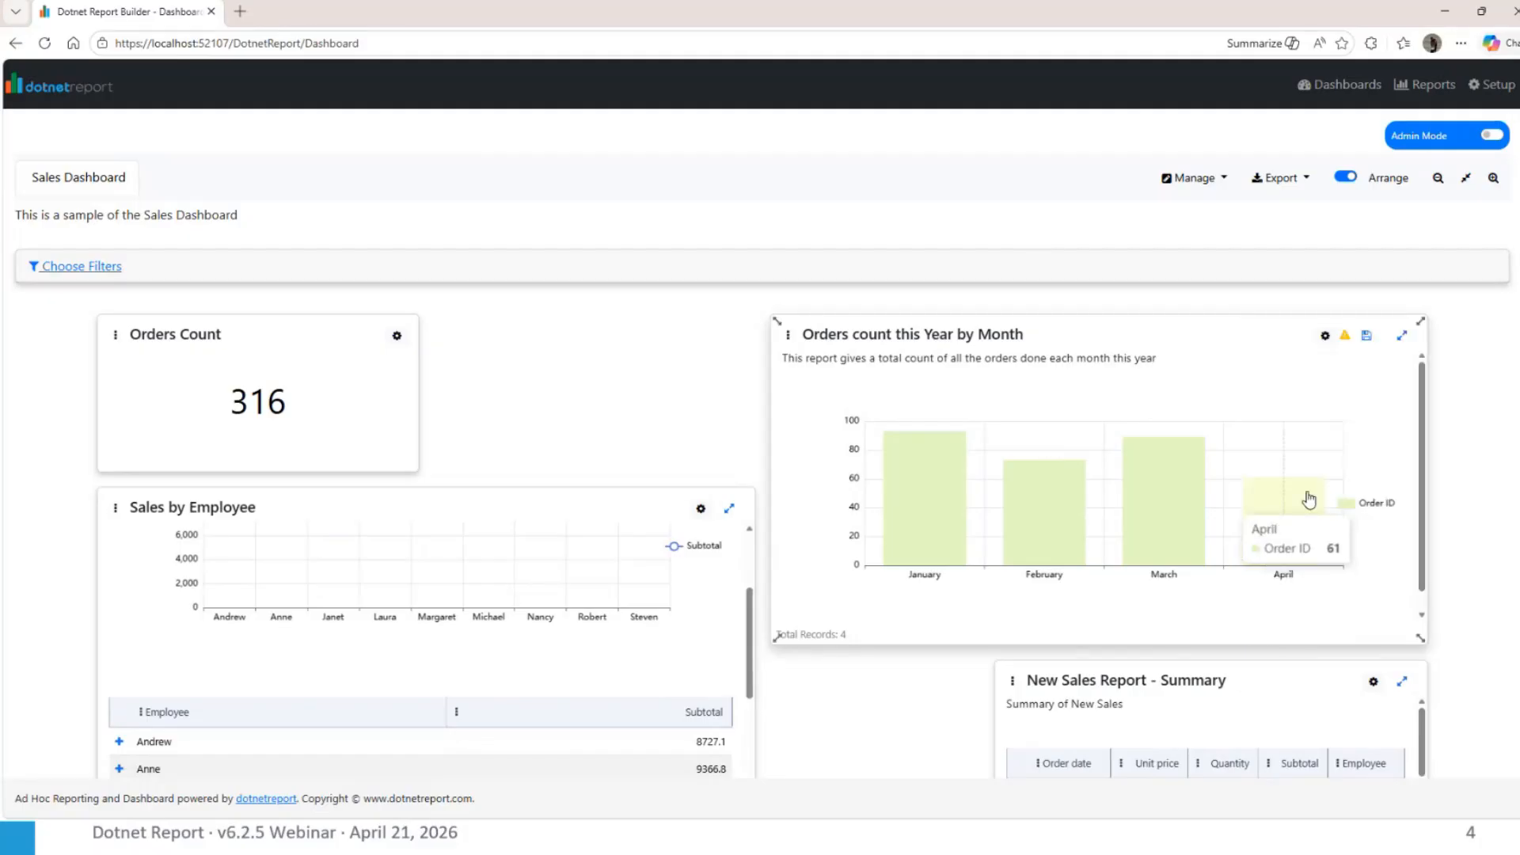
click(1413, 85)
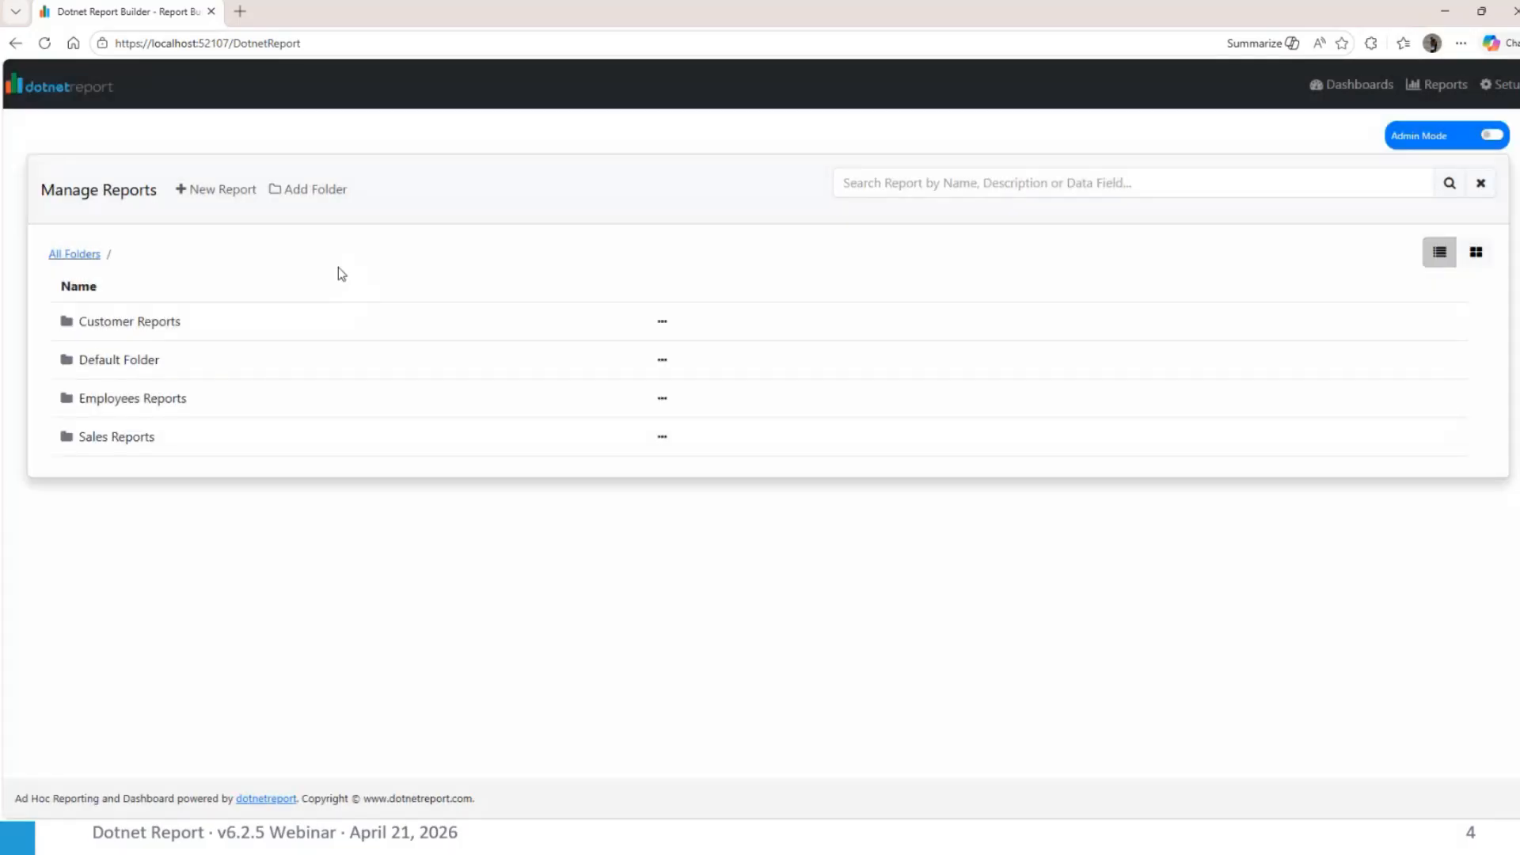
click(224, 192)
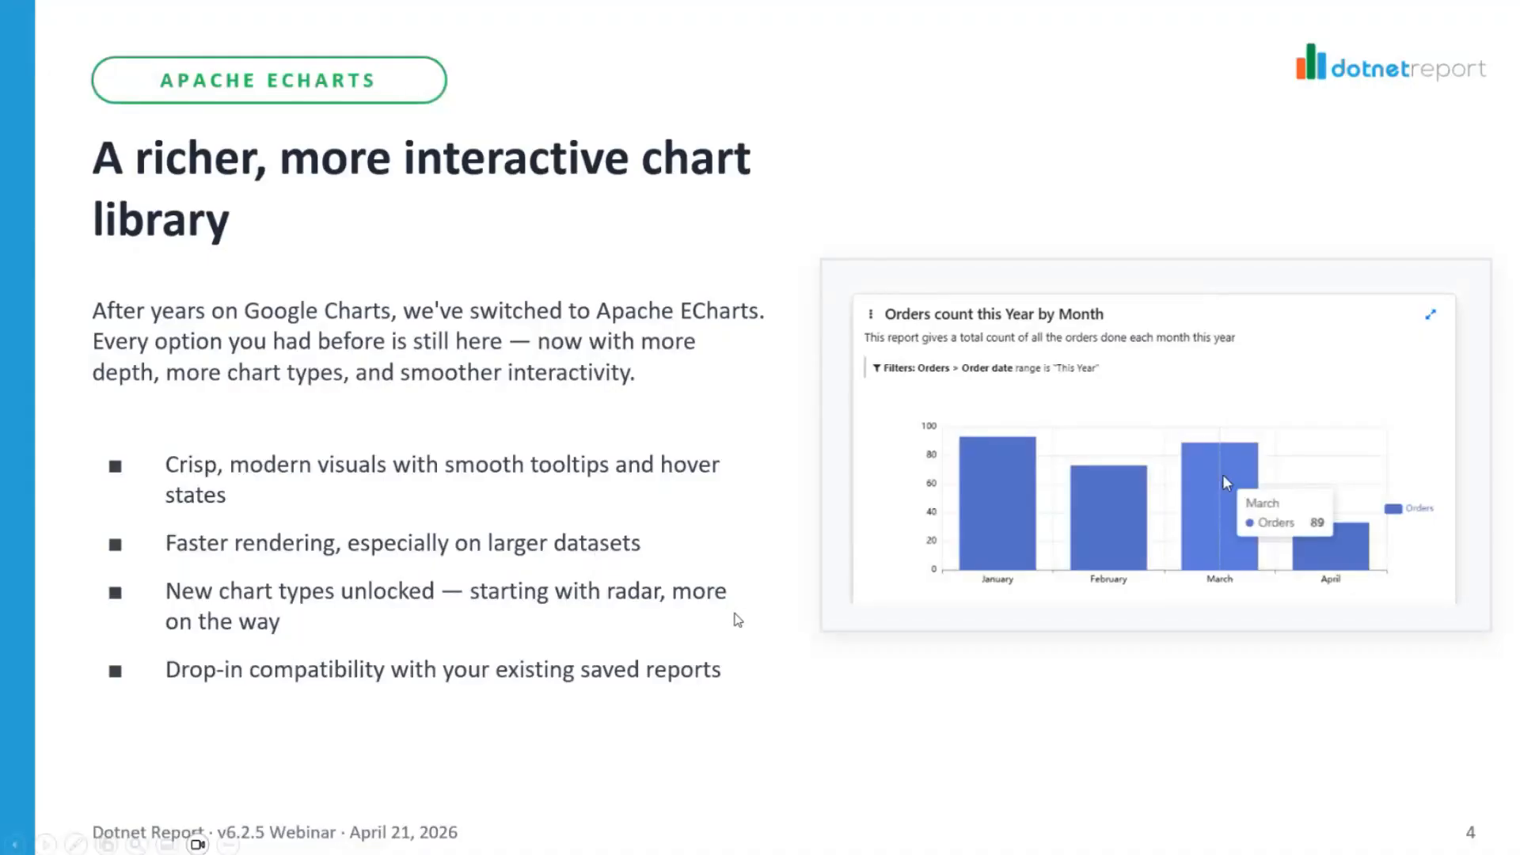
click(738, 622)
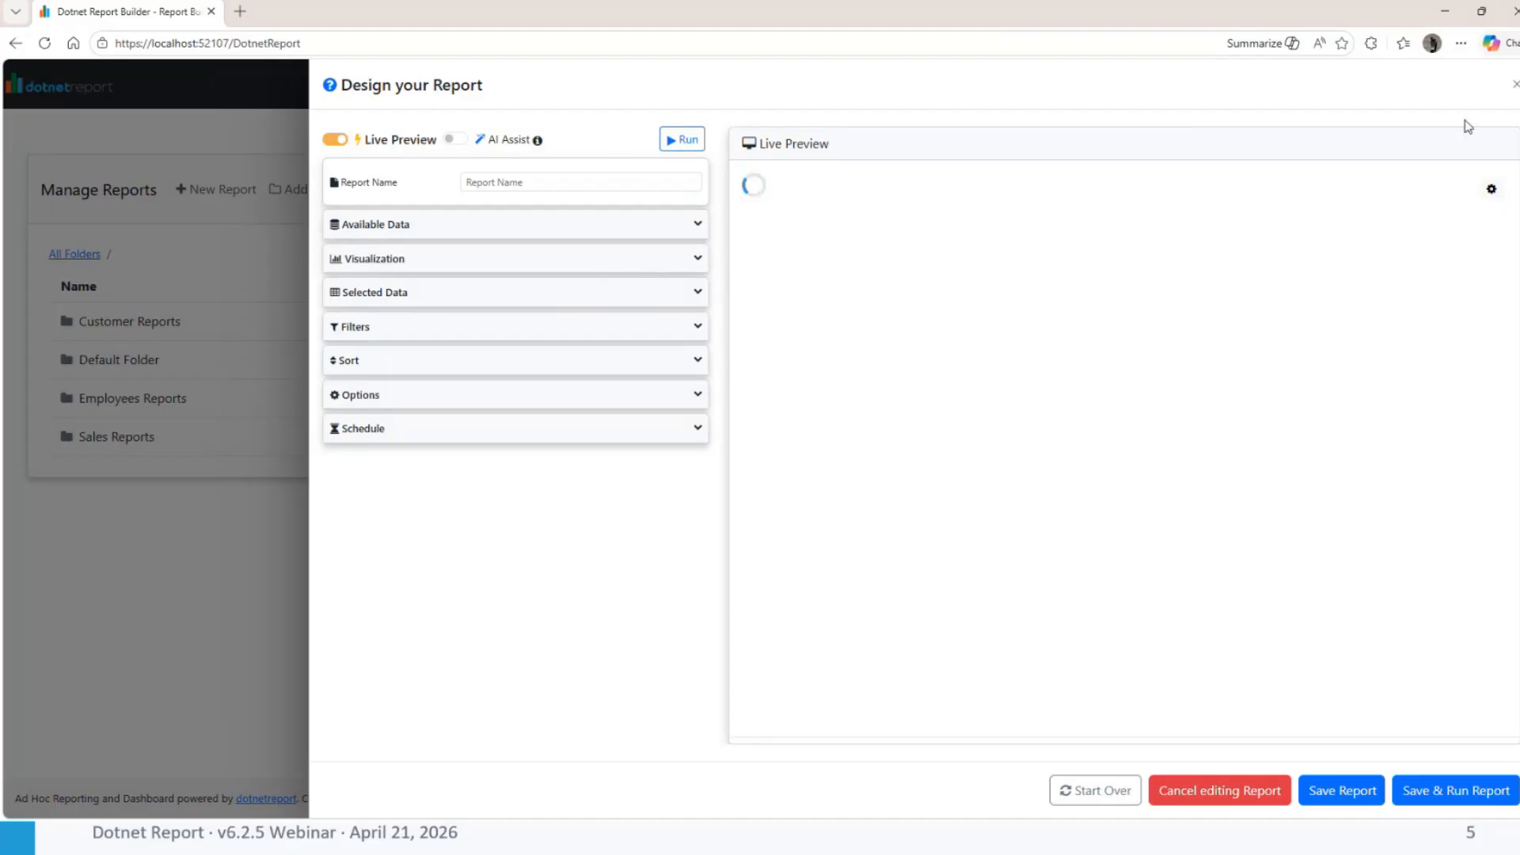
click(1515, 84)
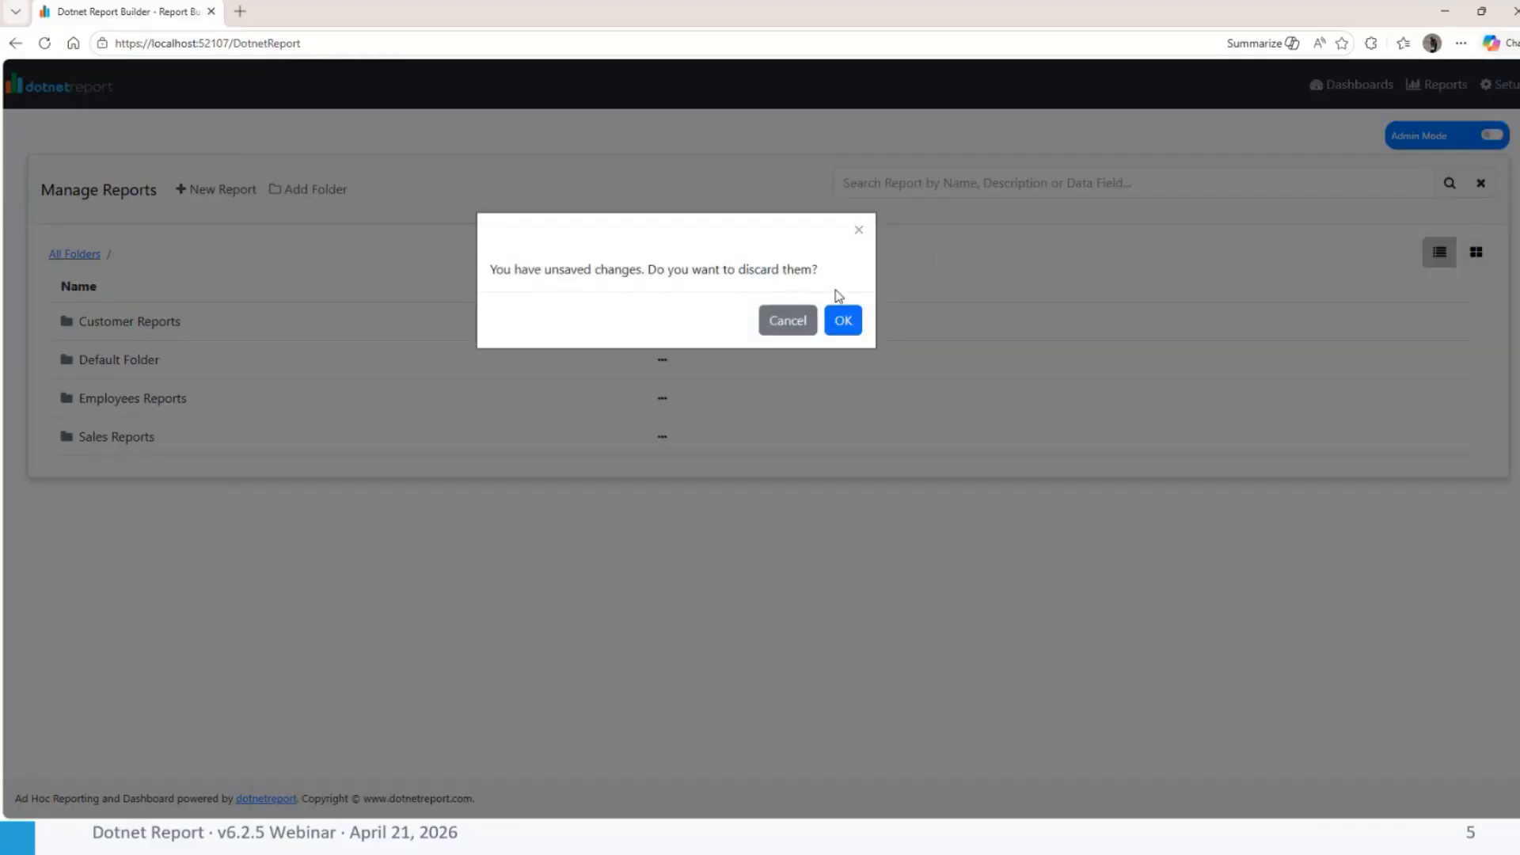
click(843, 323)
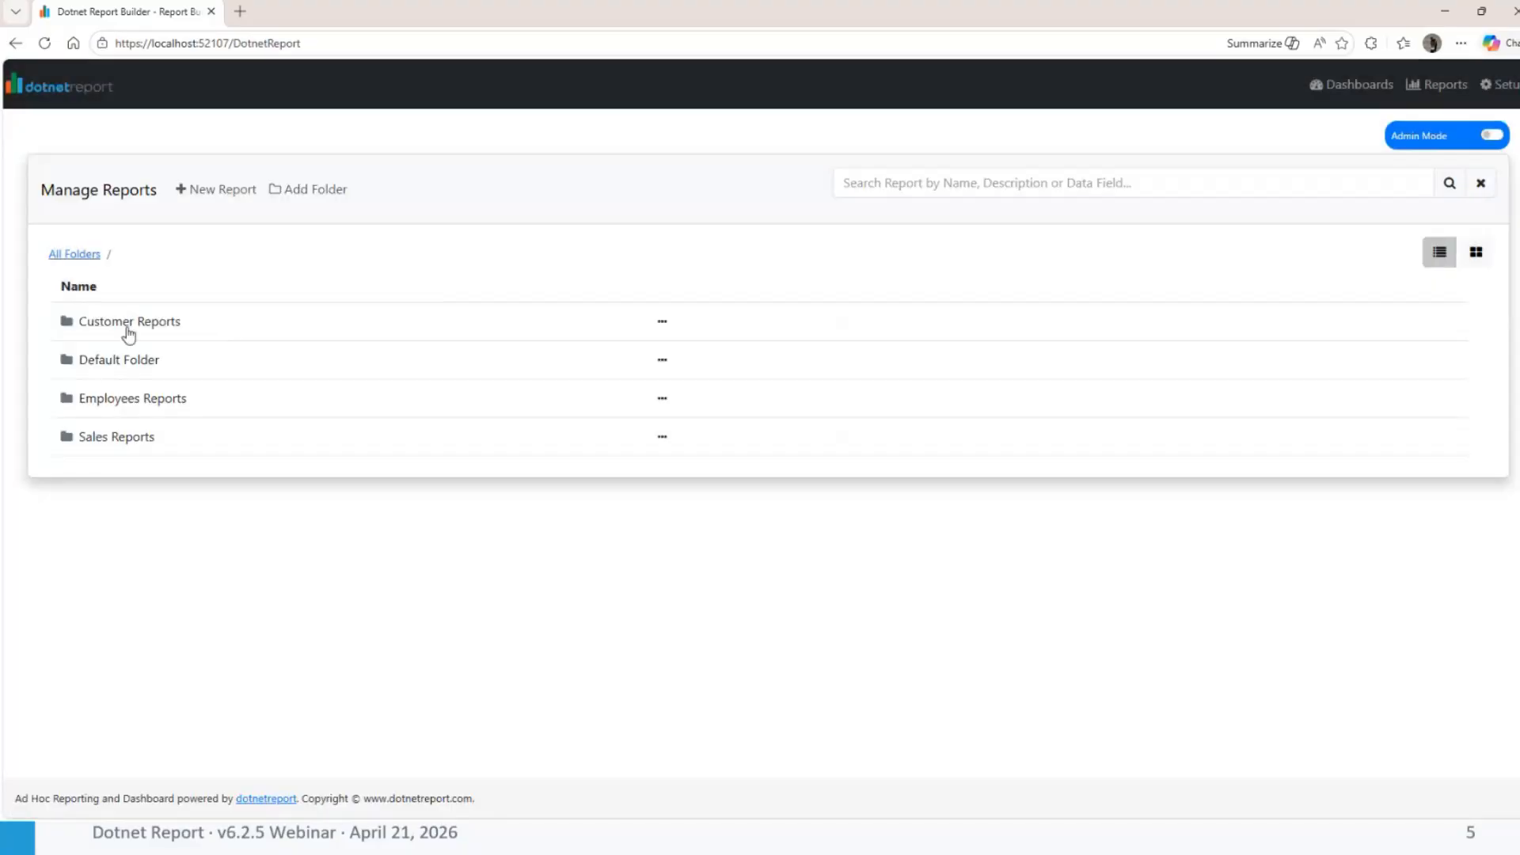
Open the Order Test Report from the Default Folder for editing in the report designer
click(129, 333)
click(83, 256)
click(149, 365)
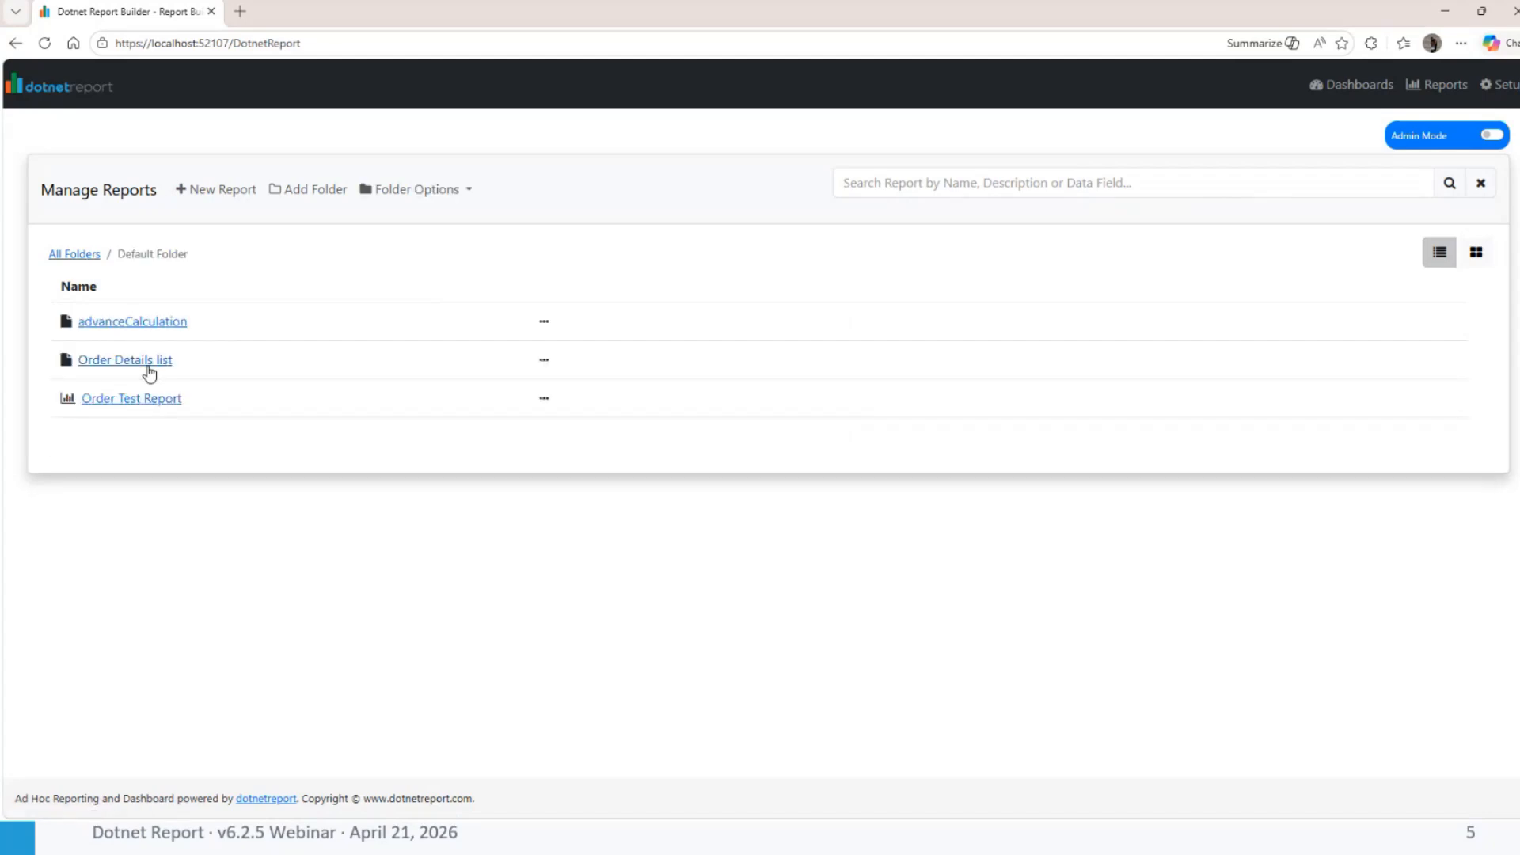
click(544, 400)
click(559, 431)
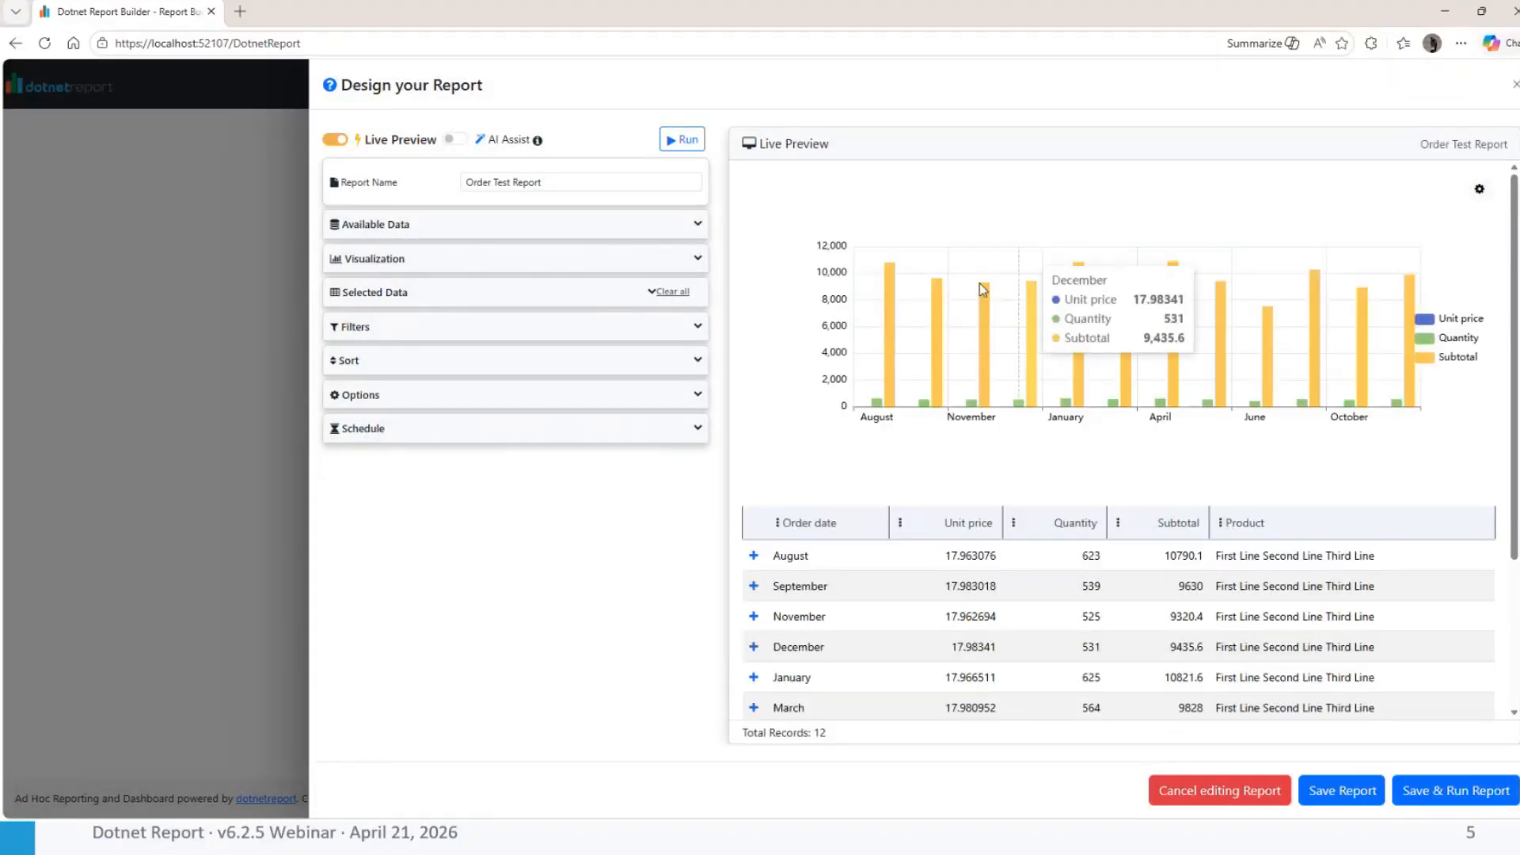
Try the Stacked Bar Chart option on the Order Test Report and turn it off again
click(398, 261)
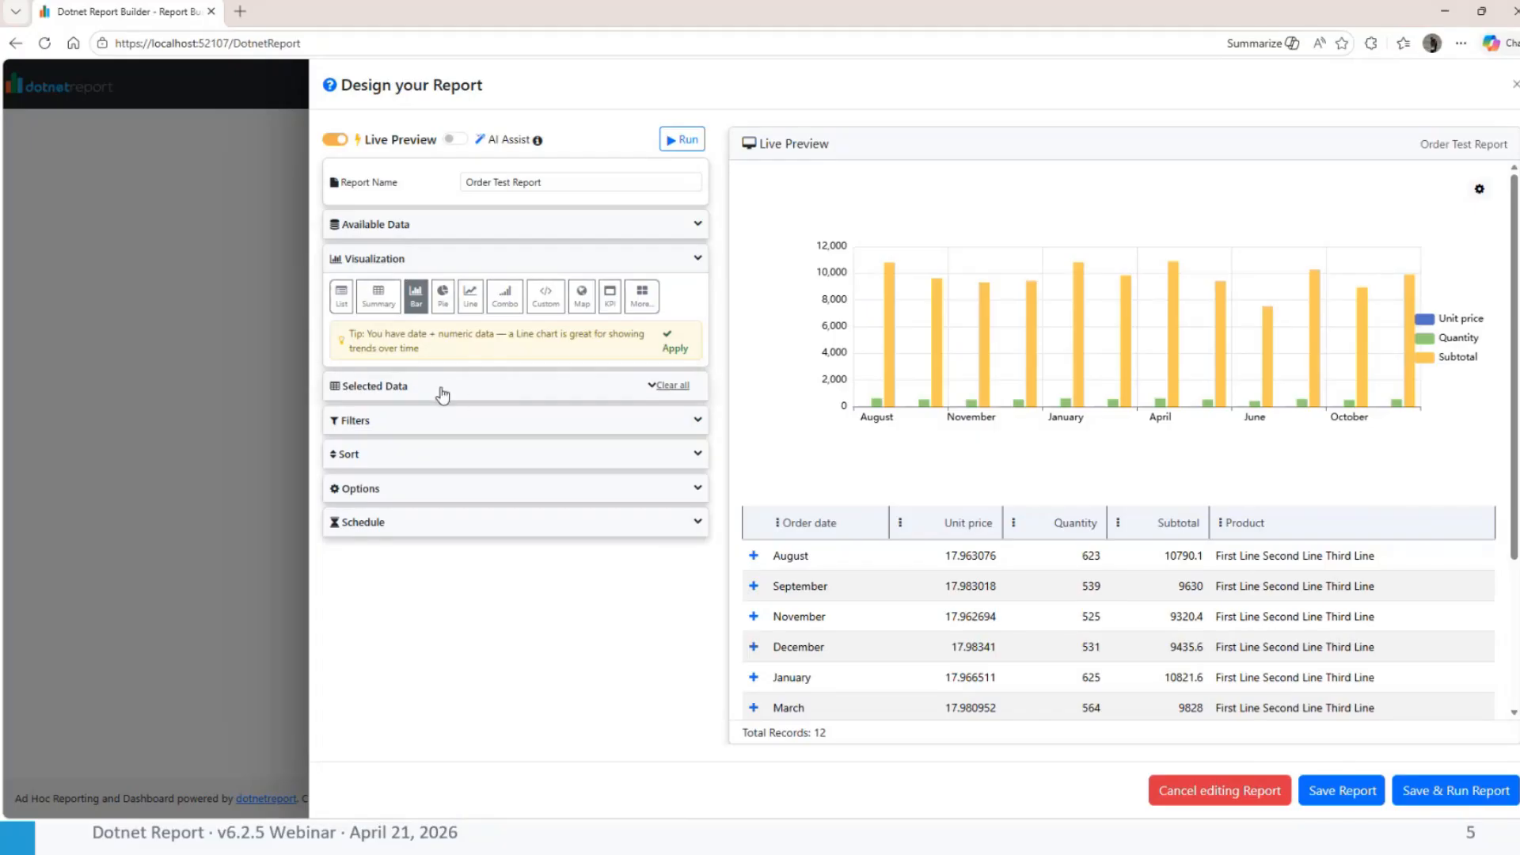
click(384, 389)
click(526, 381)
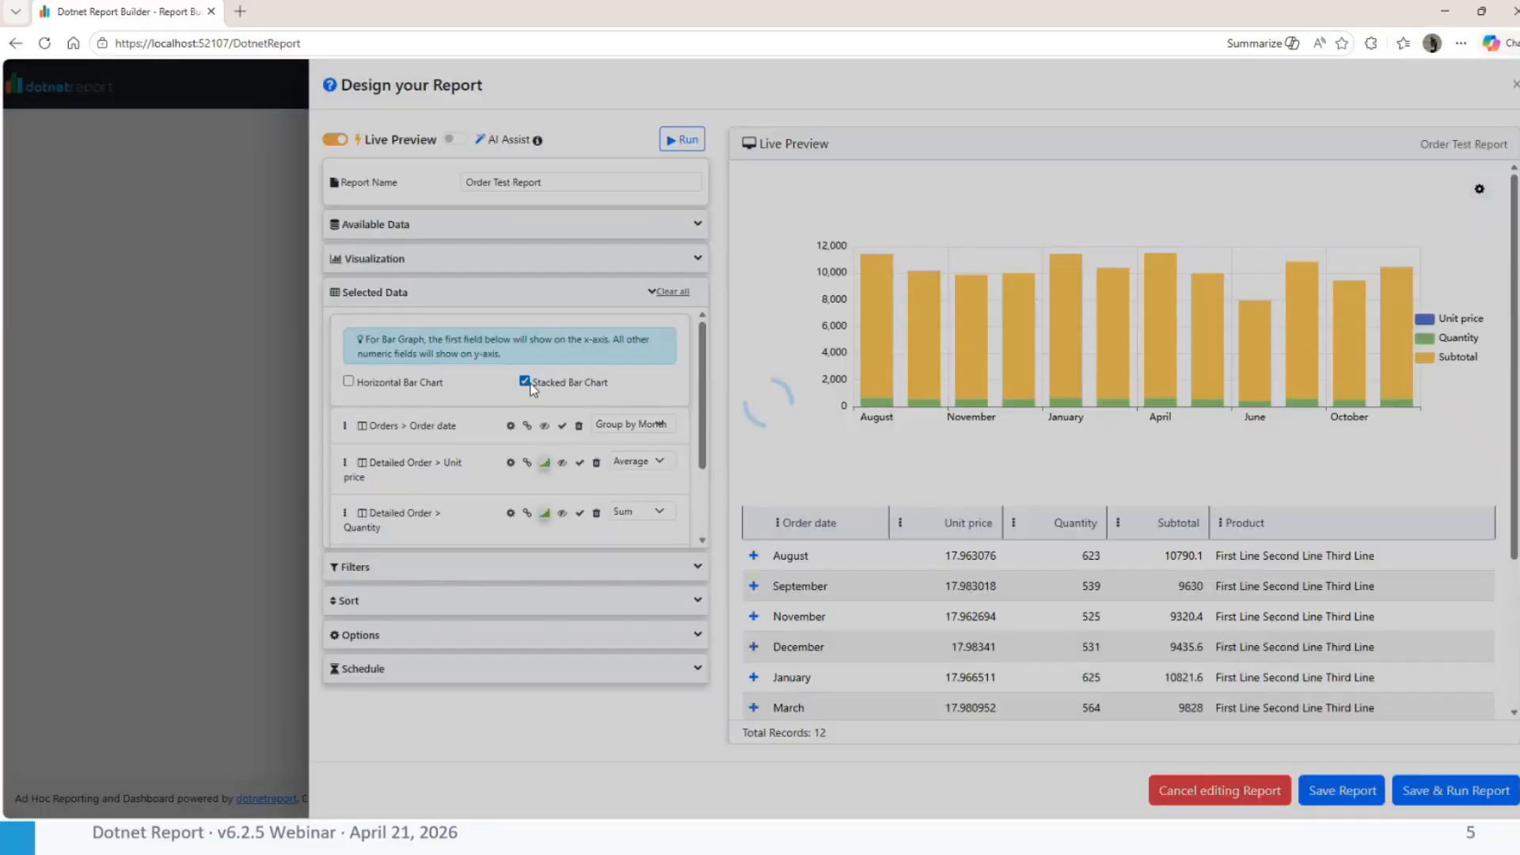
click(526, 382)
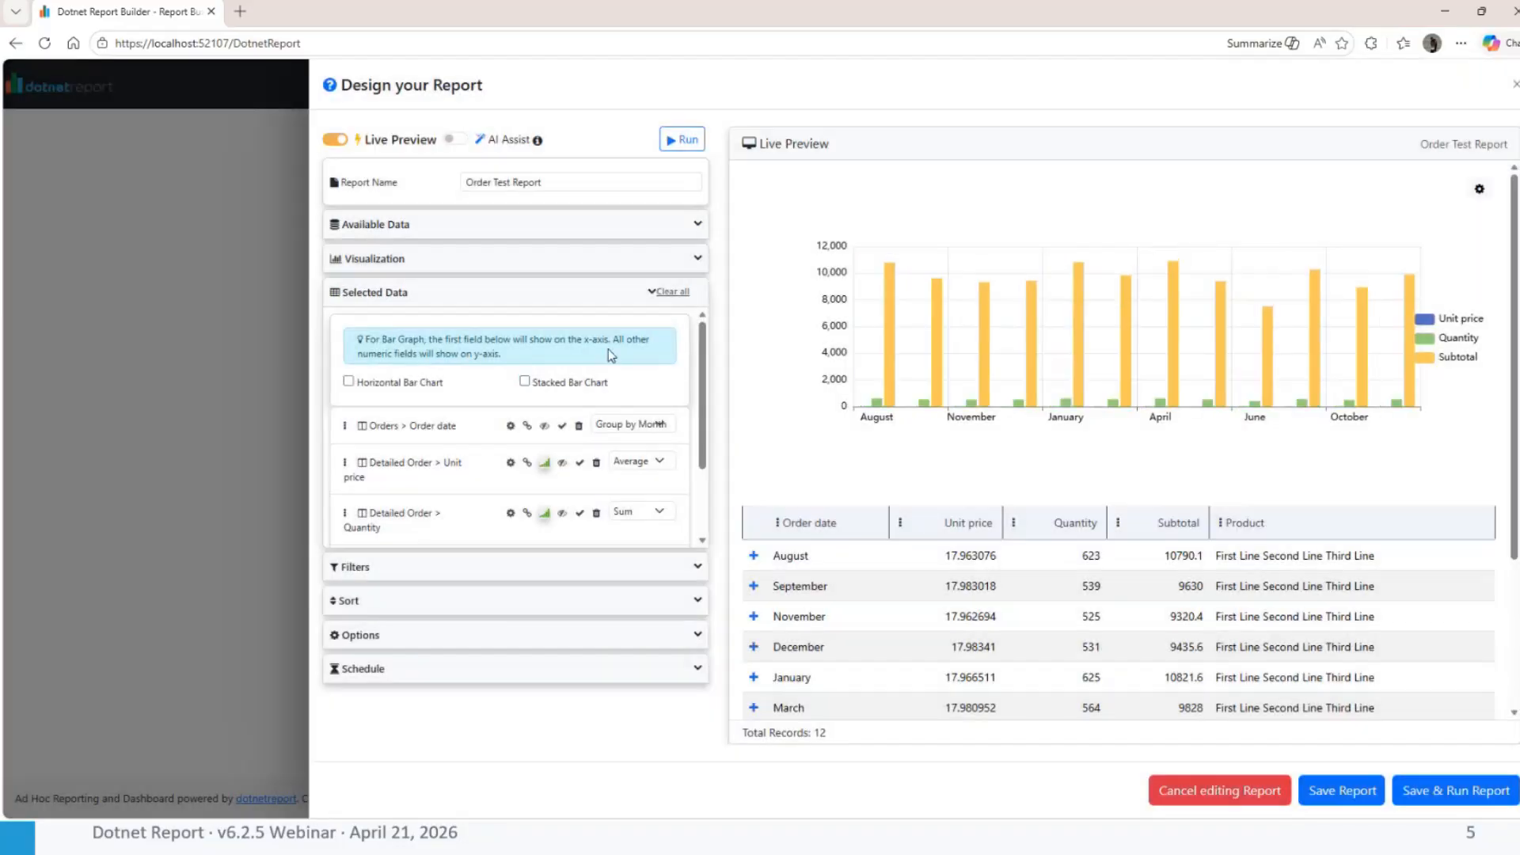
Review the descriptions and data requirements of the Horizontal Bar, Stacked Bar, Line, Area and Donut charts in the full visualization picker
click(428, 264)
click(642, 295)
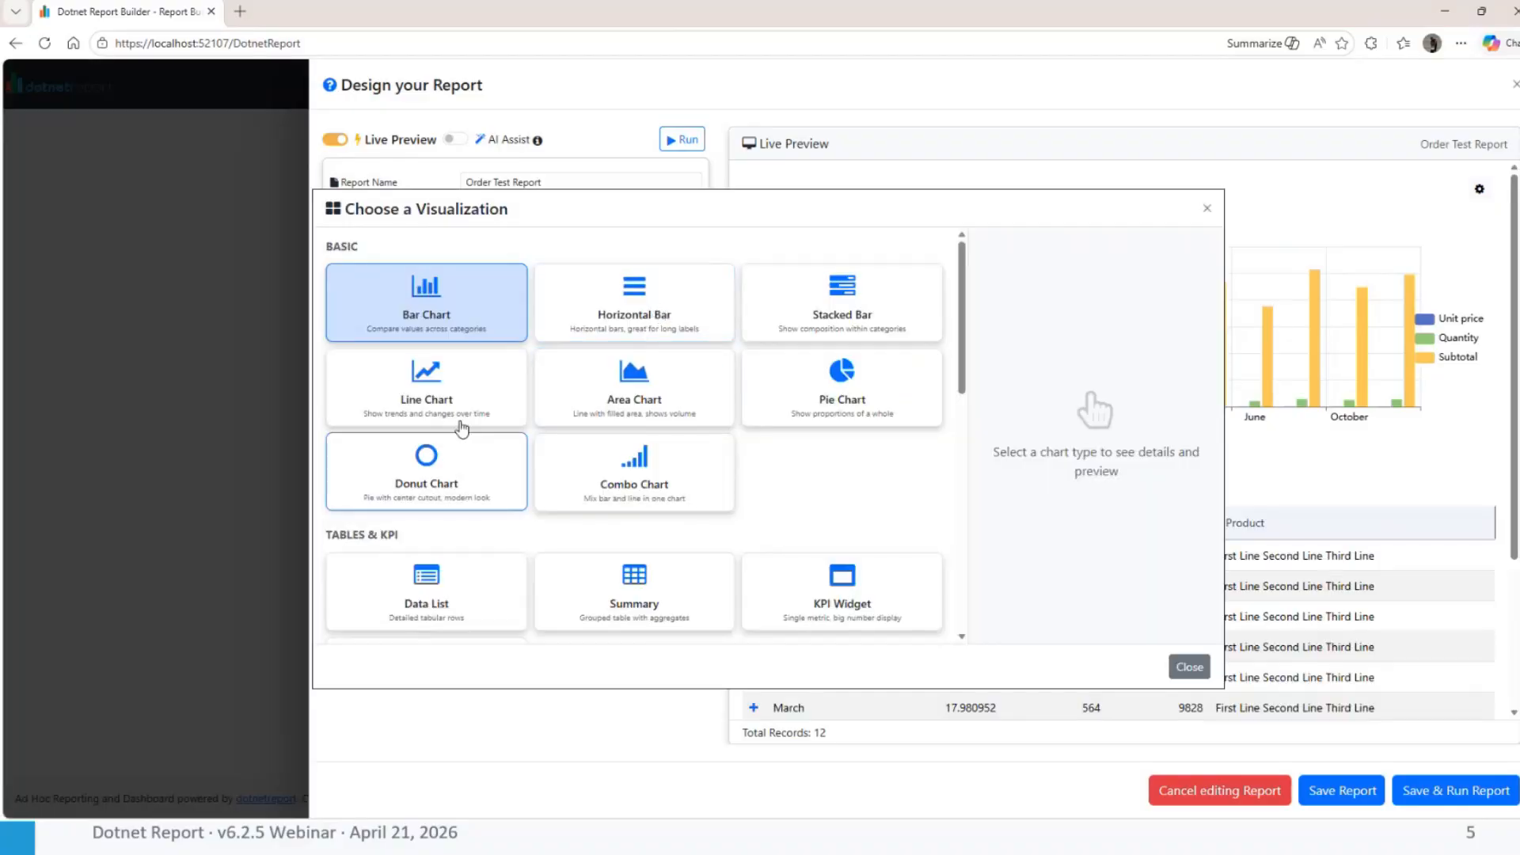
click(608, 307)
click(800, 297)
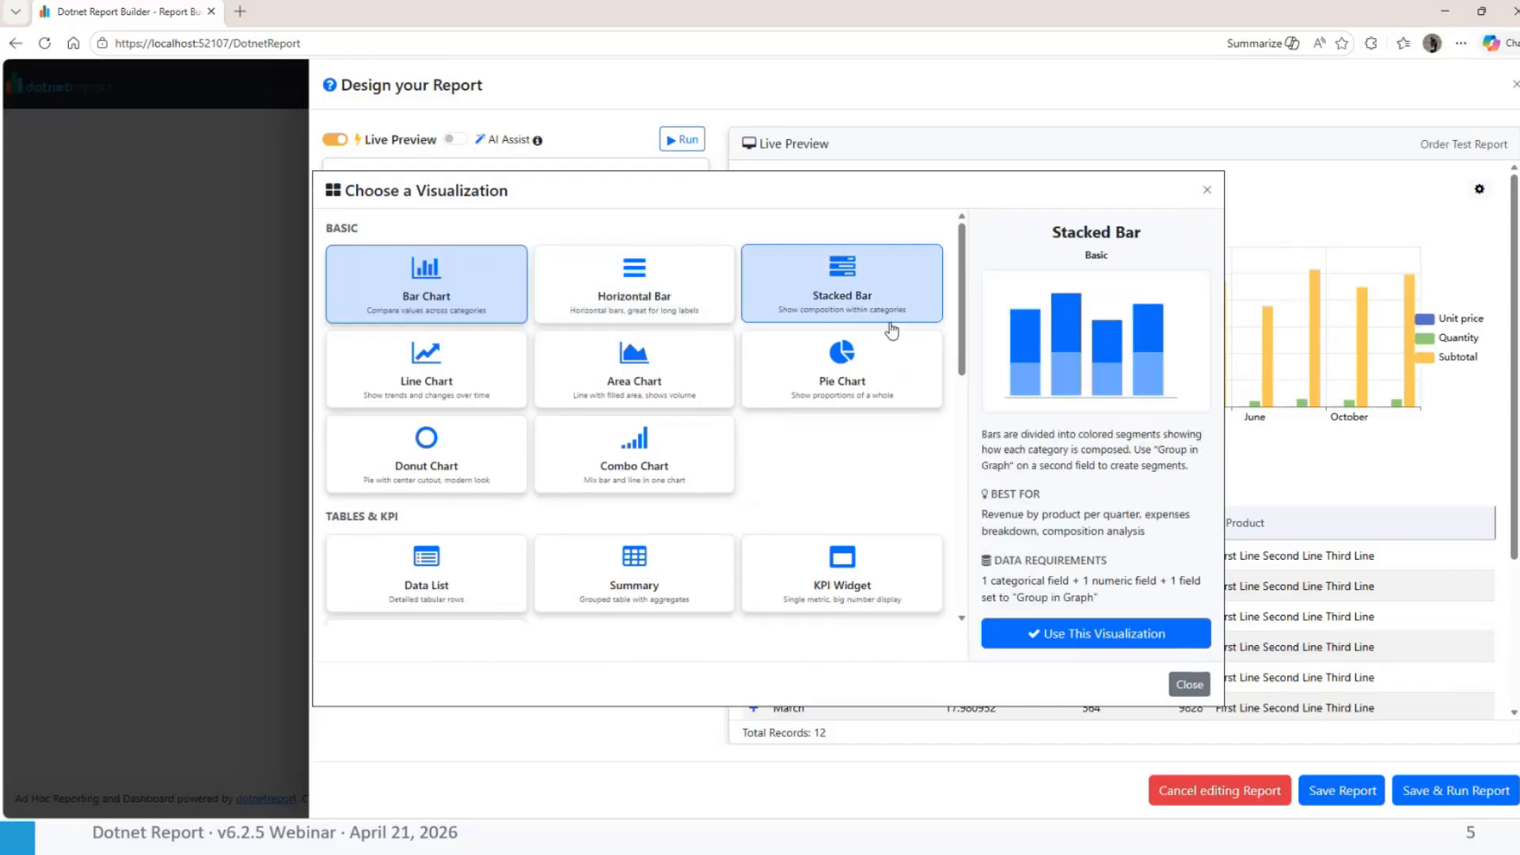
click(435, 396)
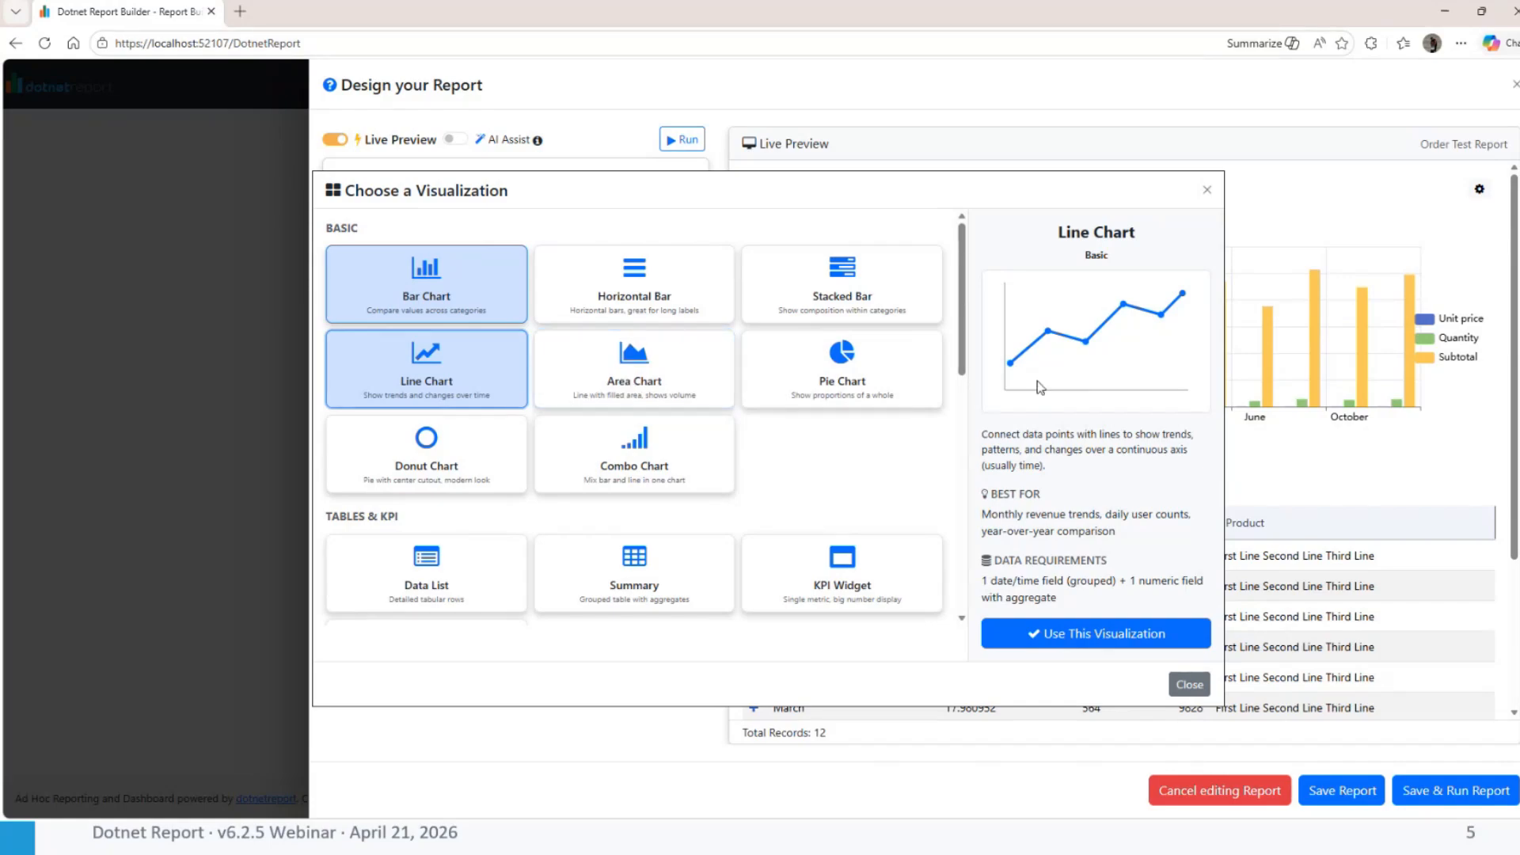
click(634, 369)
scroll(768, 499, down, 1)
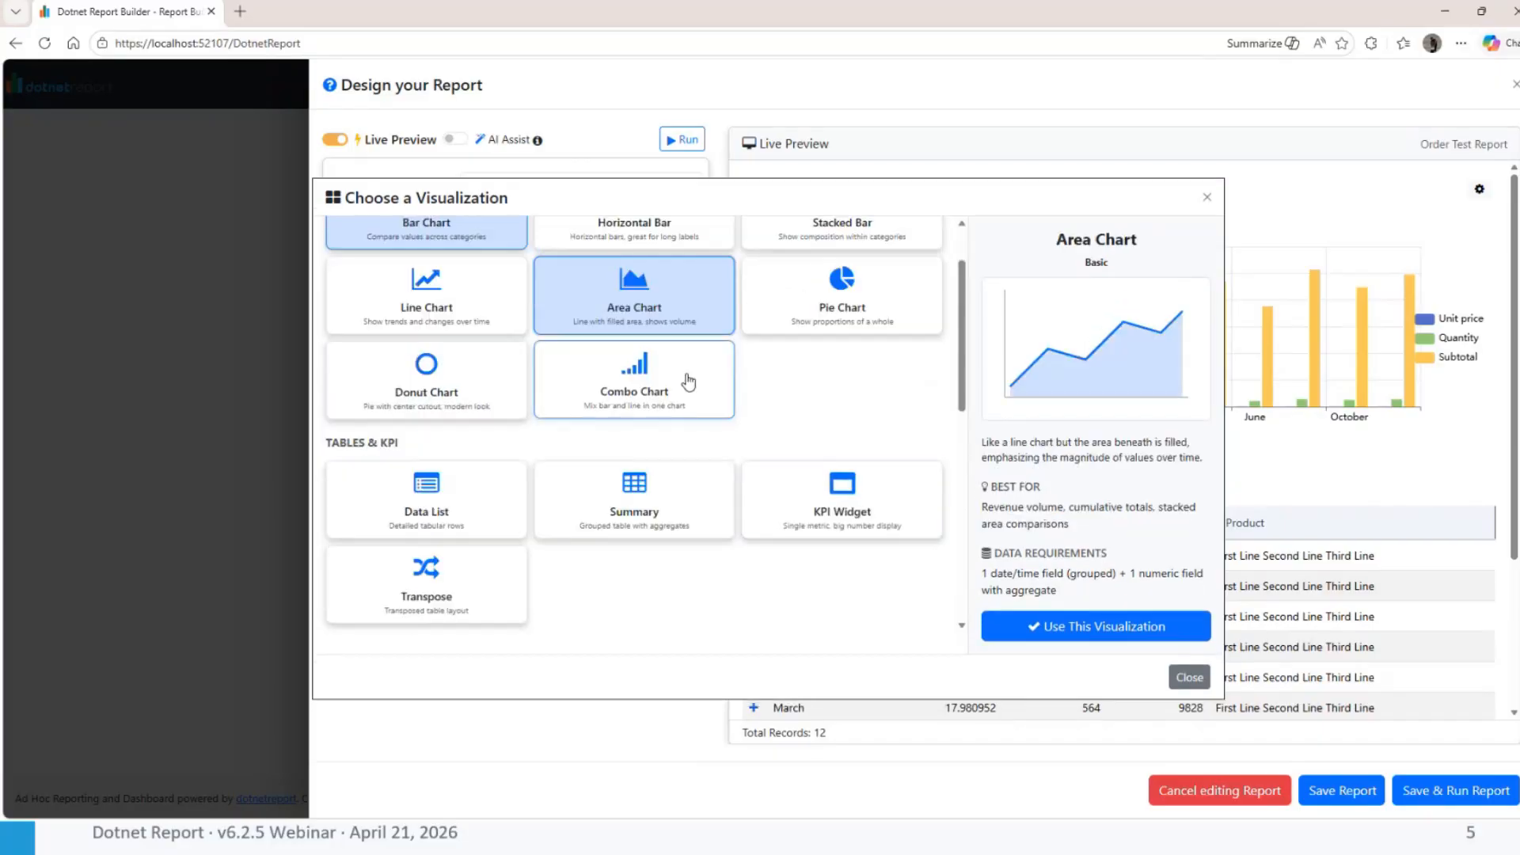
click(459, 380)
scroll(678, 434, down, 1)
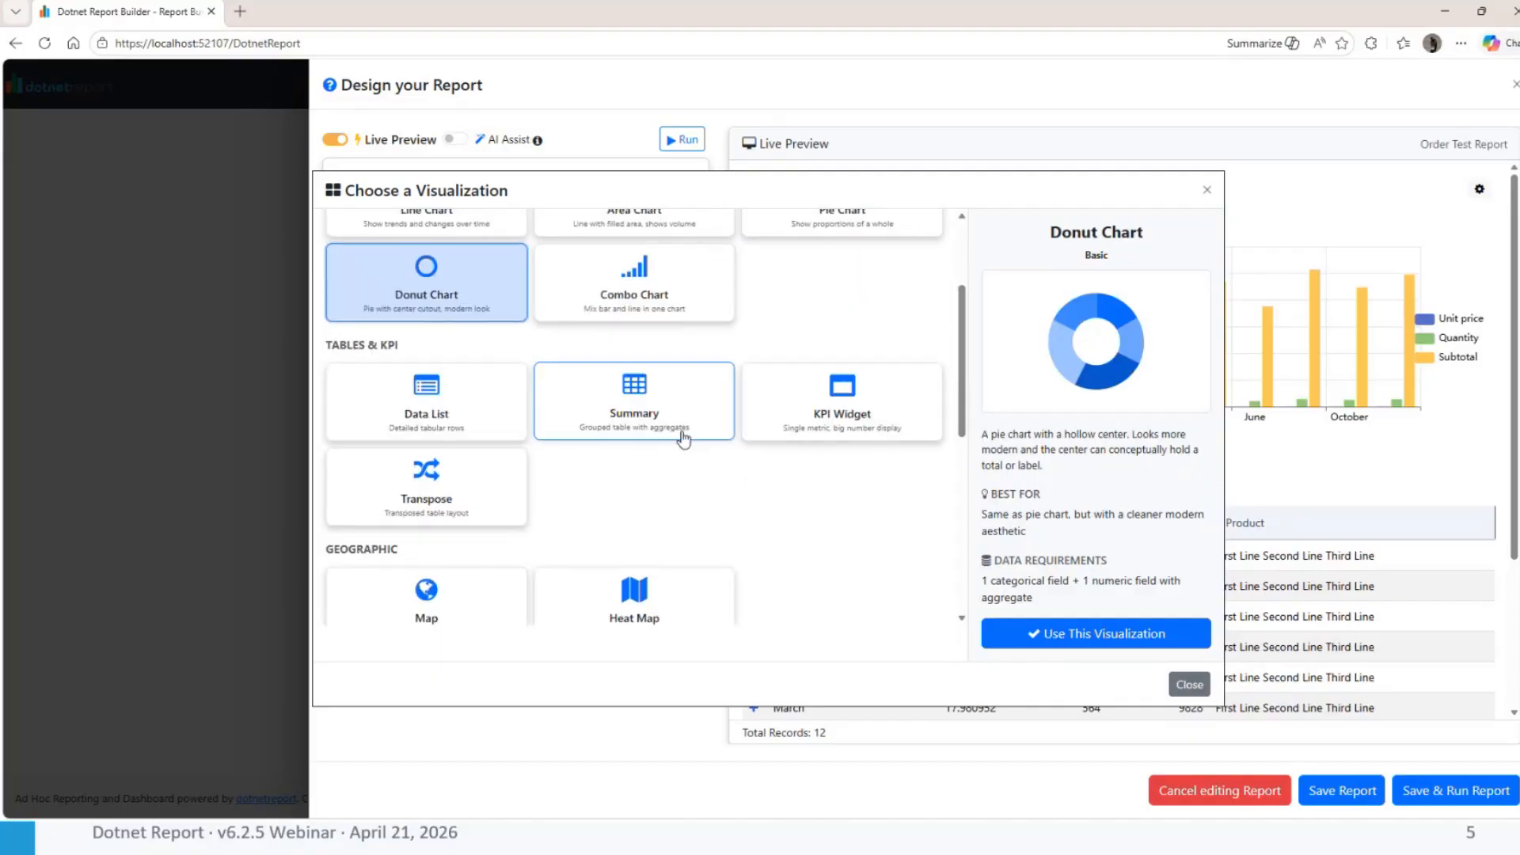
Apply the advanced Polar Stacked Bar visualization to the Order Test Report and inspect the values of its chart segments
scroll(516, 499, down, 4)
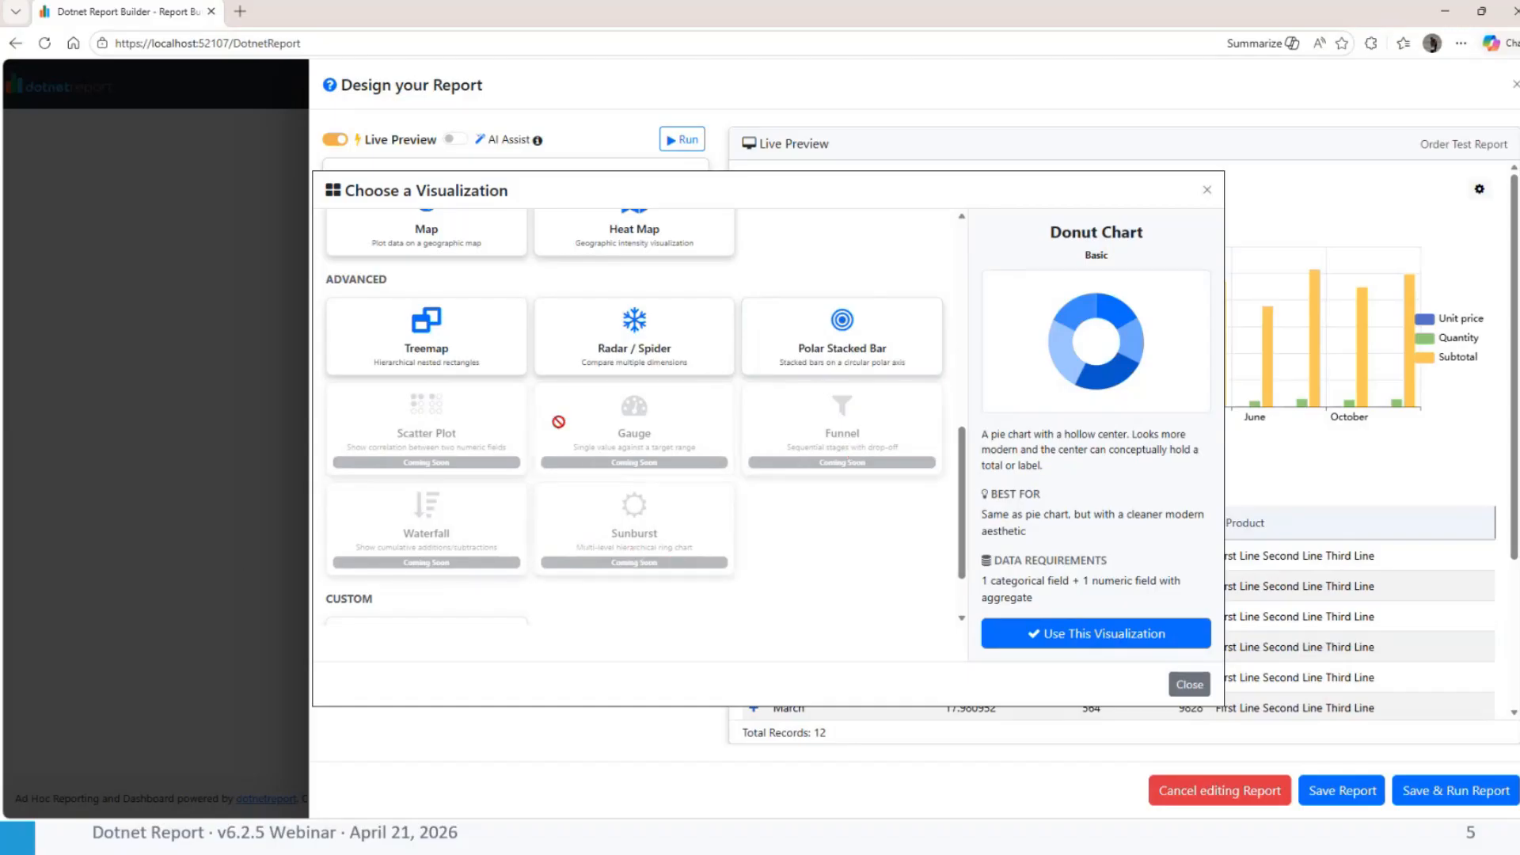
click(840, 361)
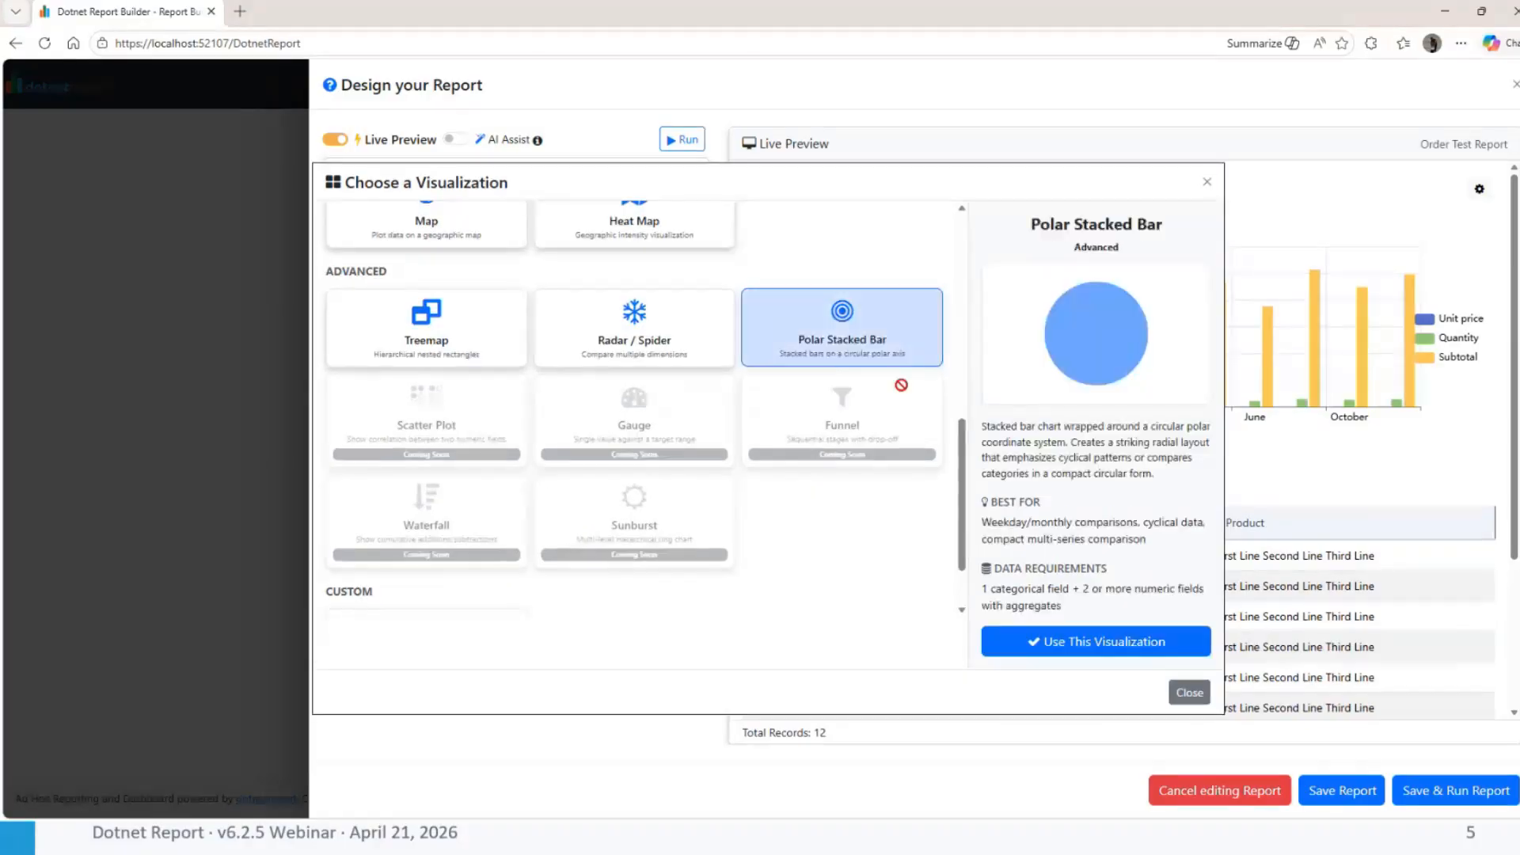
click(1077, 639)
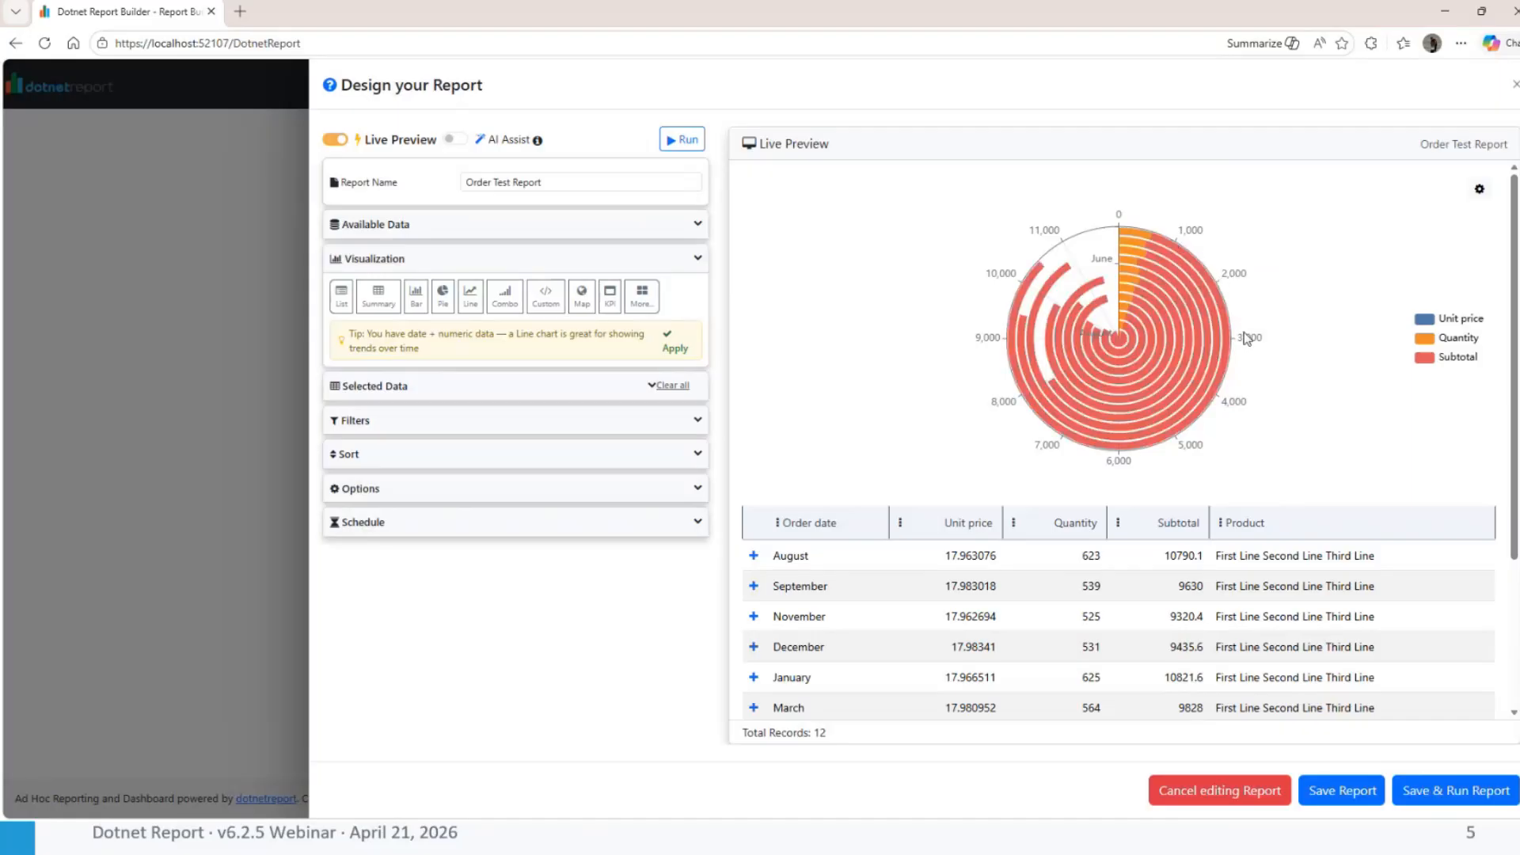
mouse_move(1162, 329)
mouse_move(1146, 293)
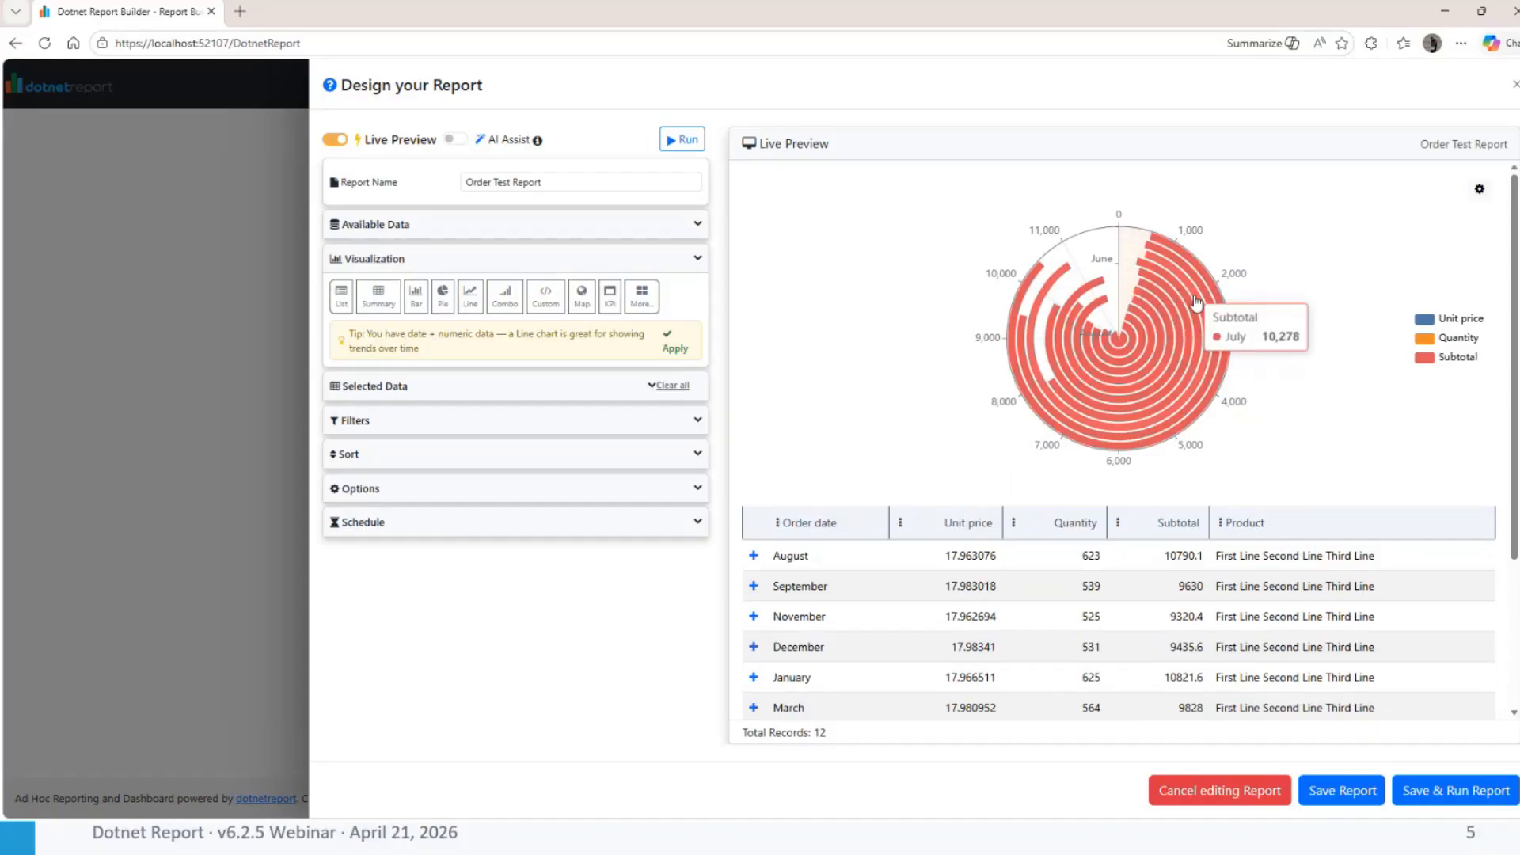
mouse_move(1149, 440)
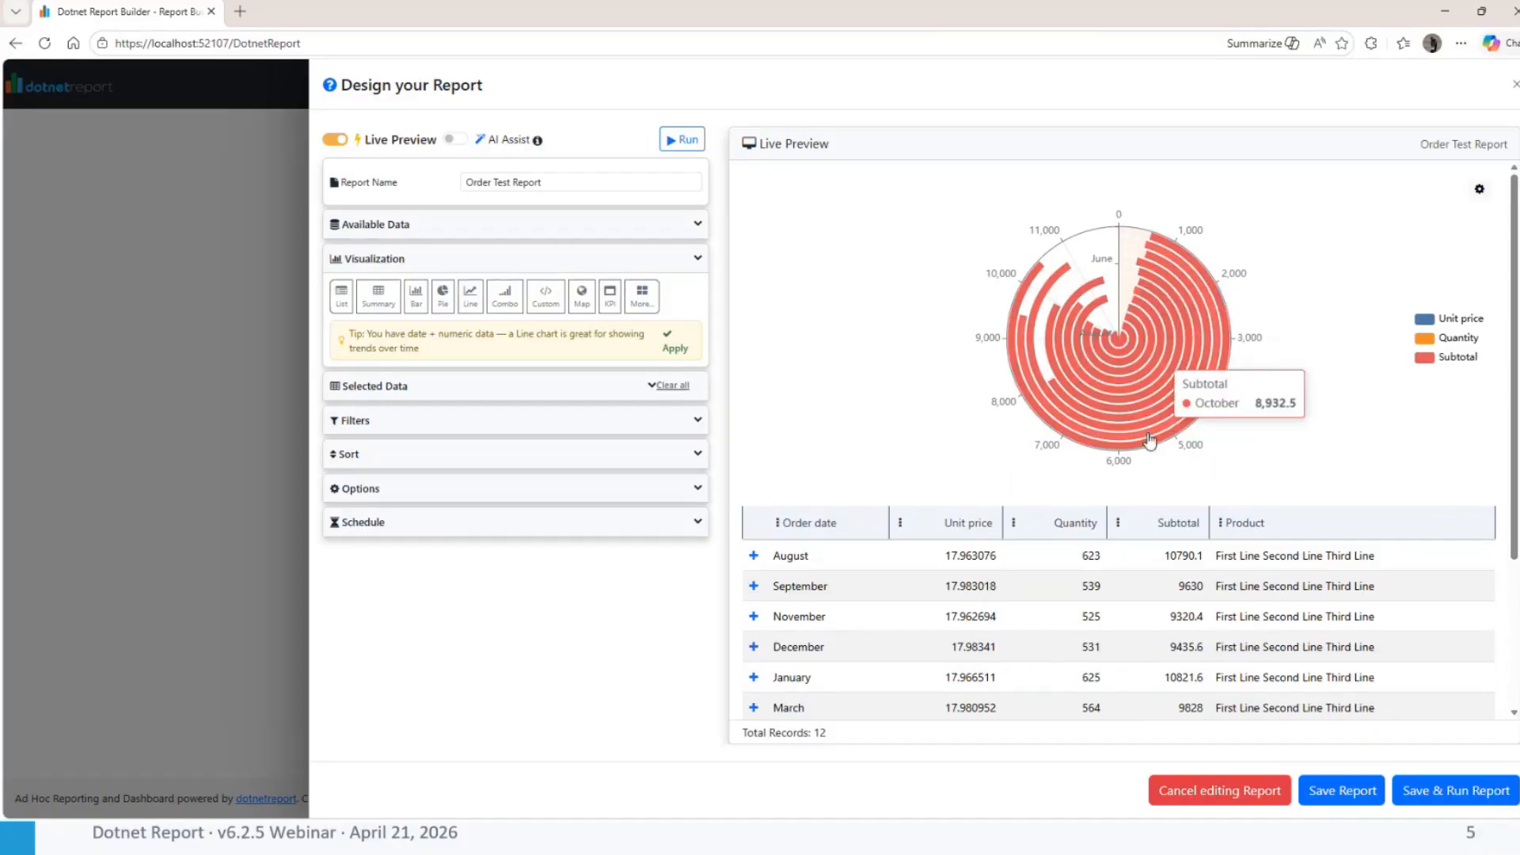
Switch the Order Test Report to the advanced Radar / Spider visualization
click(640, 295)
click(612, 375)
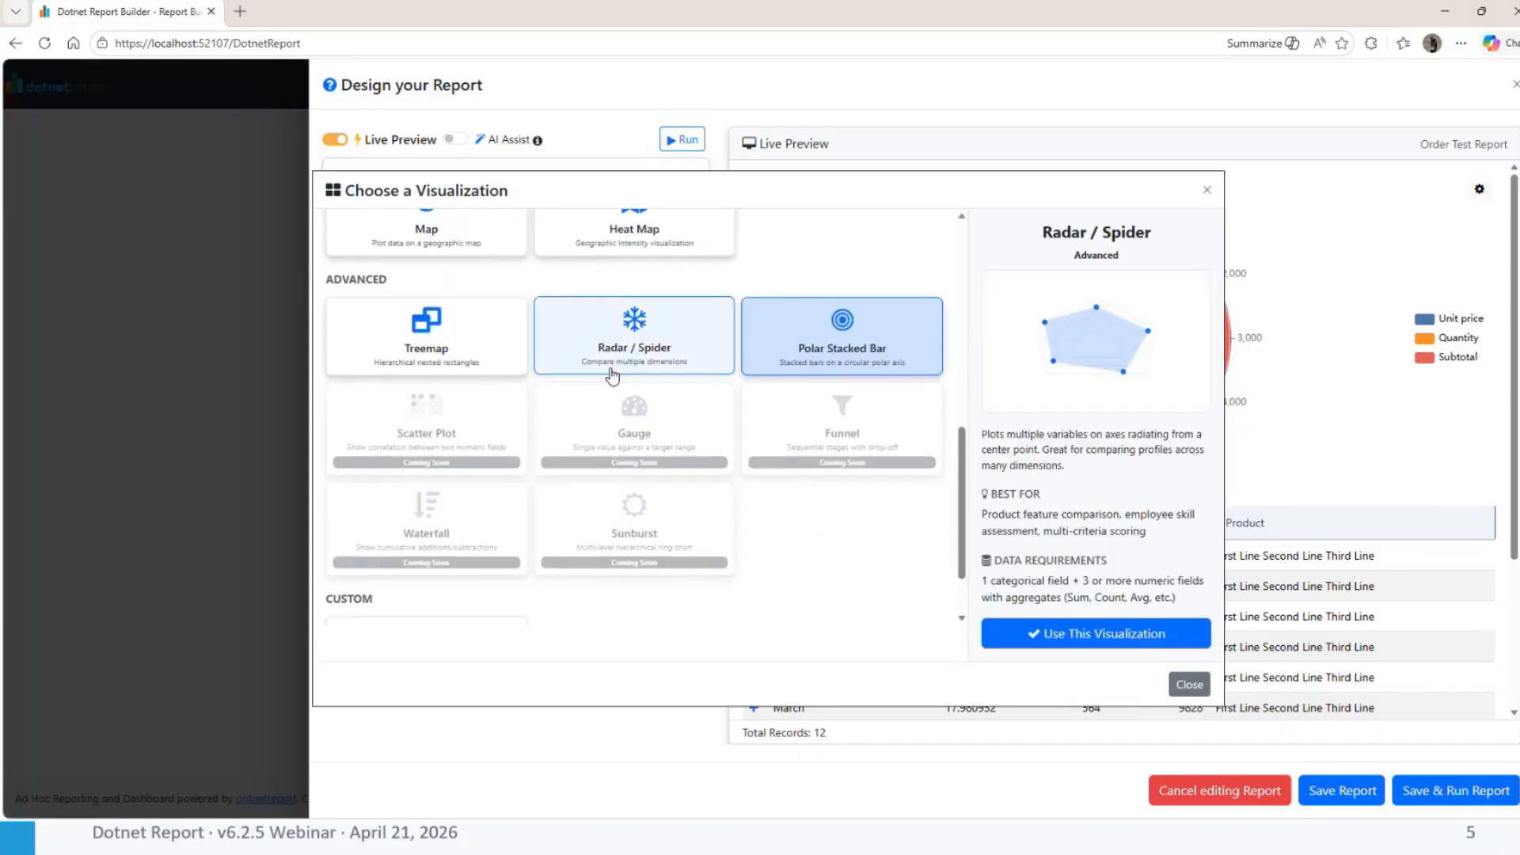
click(1039, 637)
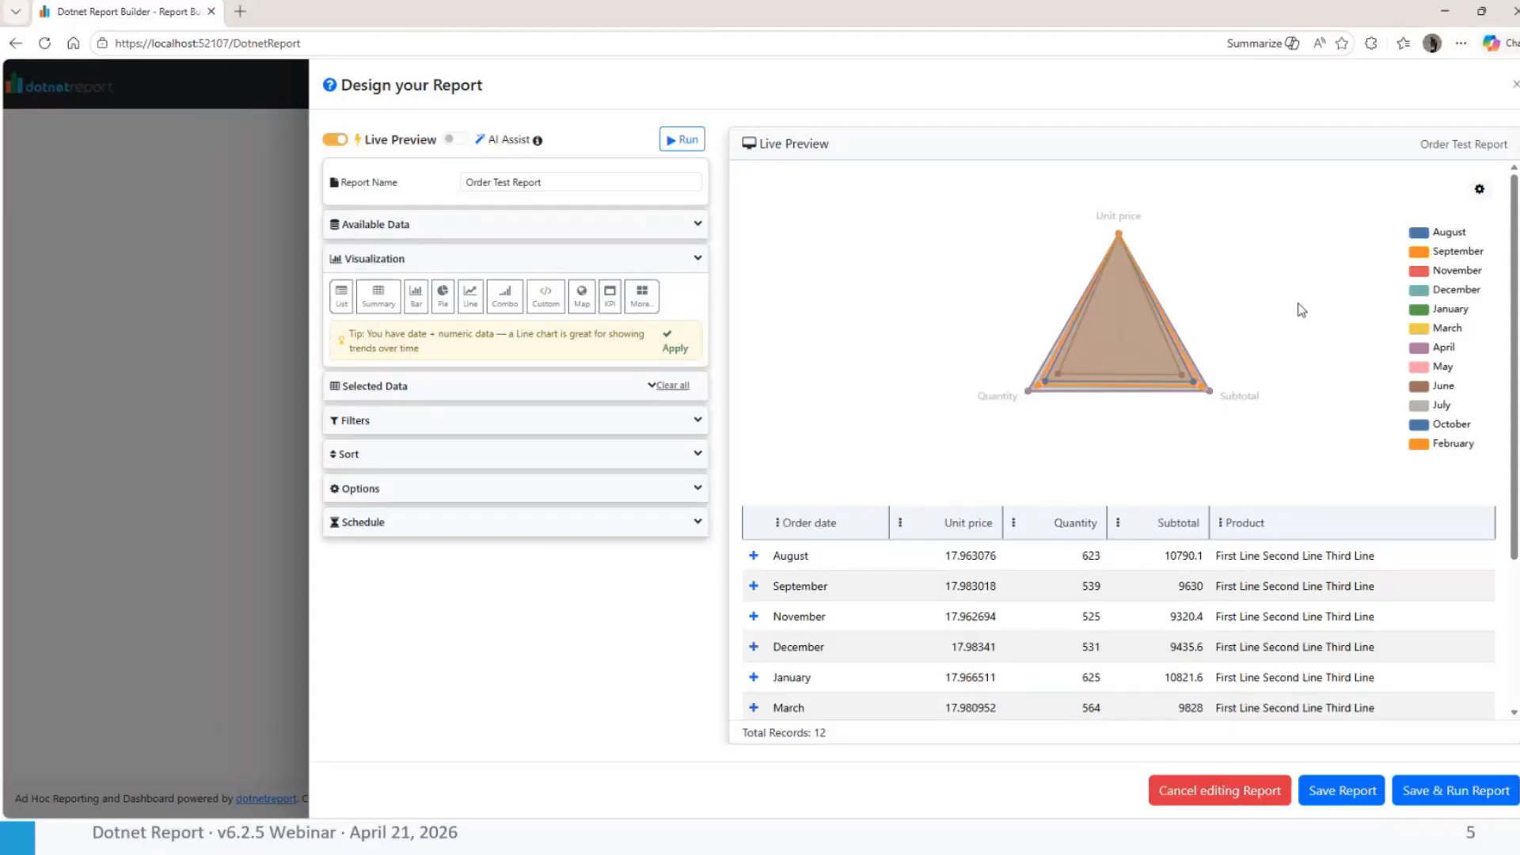
Review the Radar / Spider description and data requirements in the visualization picker, and close the picker without changing the chart
click(642, 296)
click(586, 369)
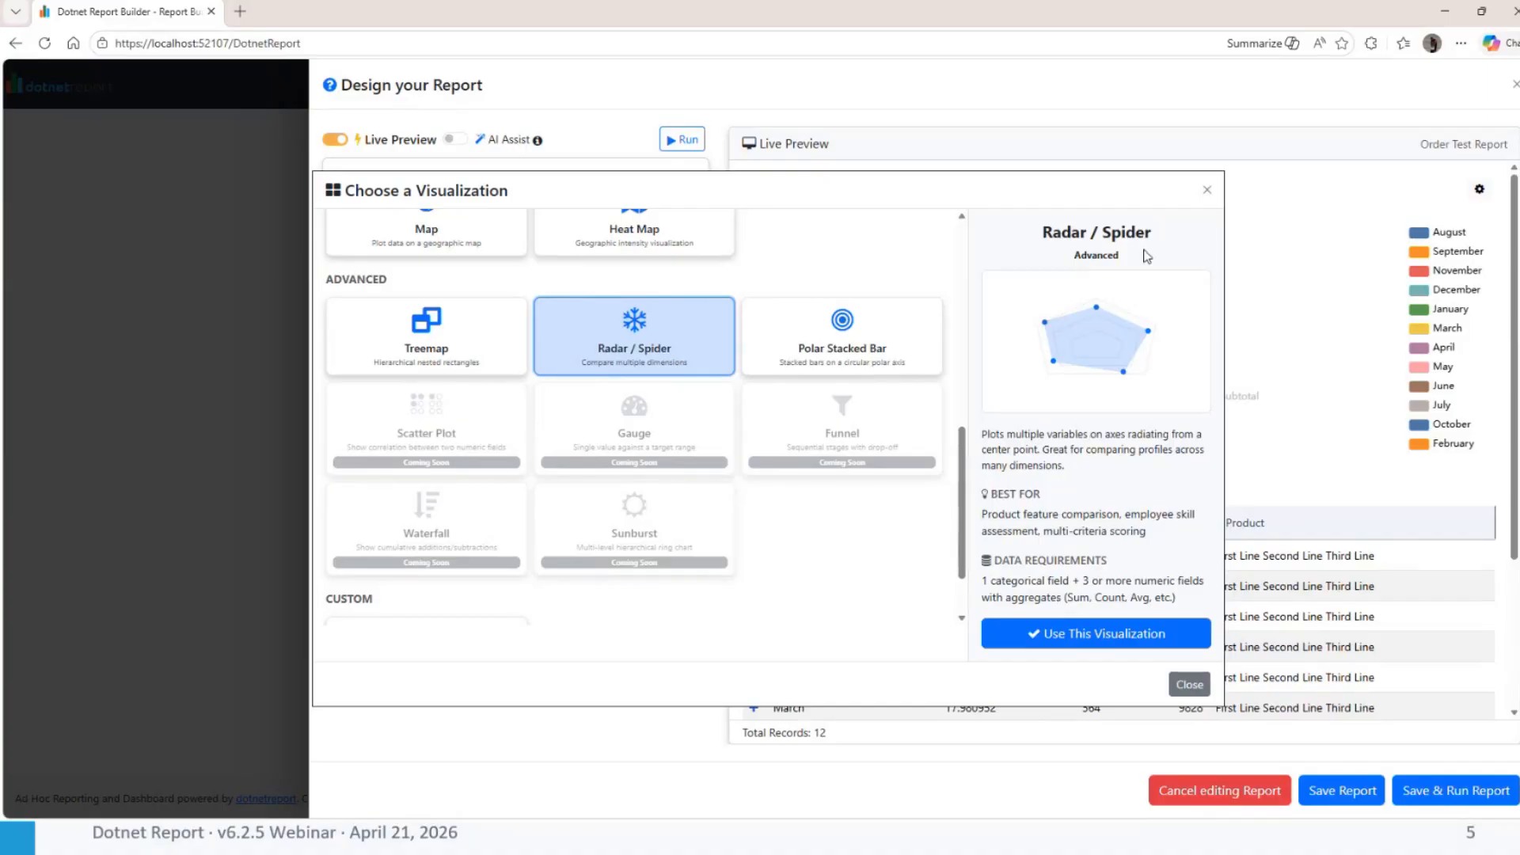
click(1207, 190)
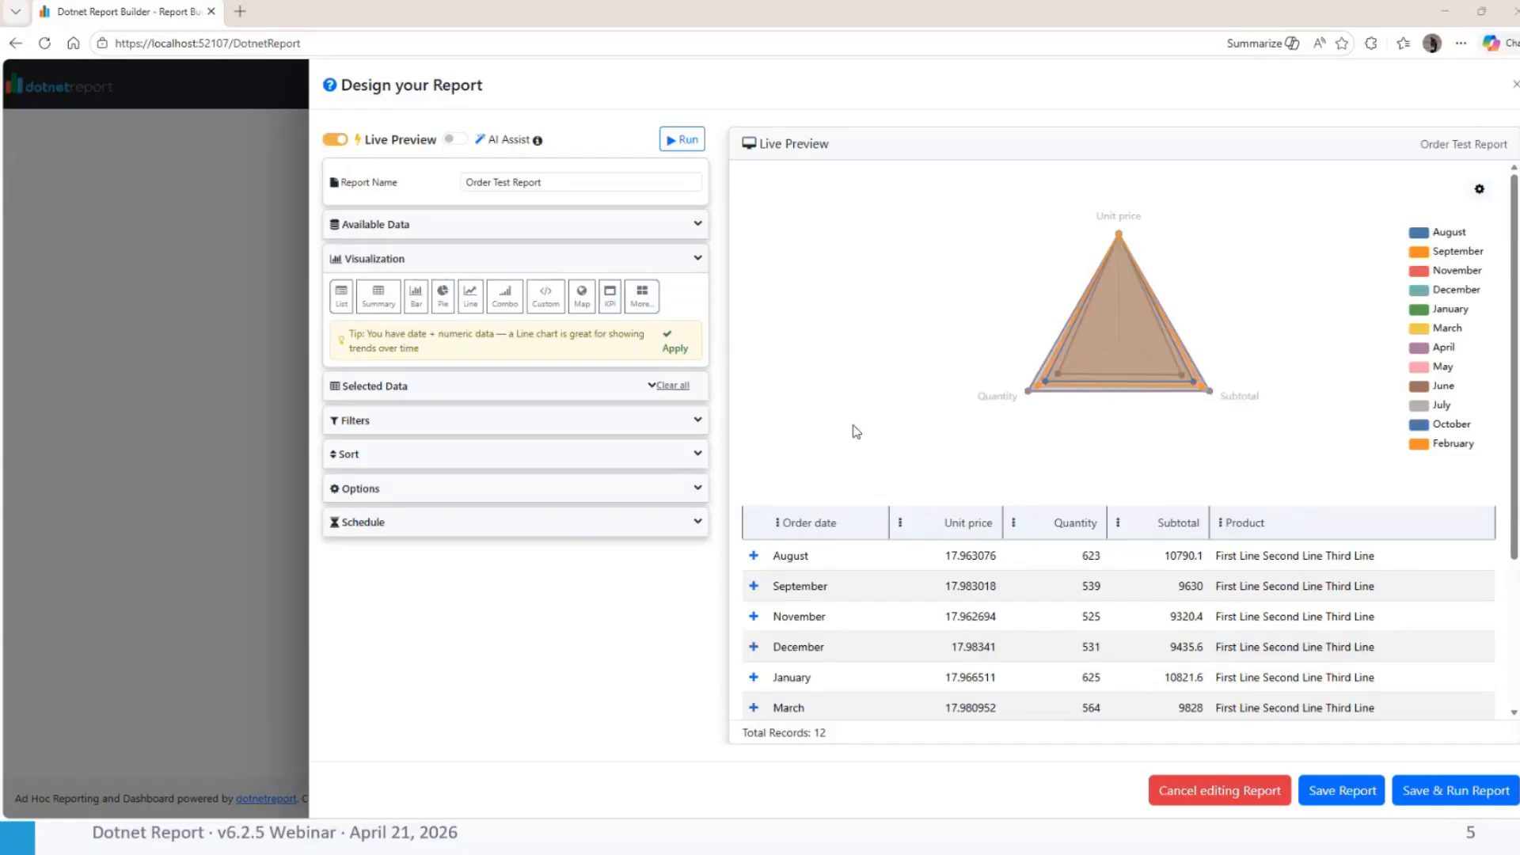
key(alt+Tab)
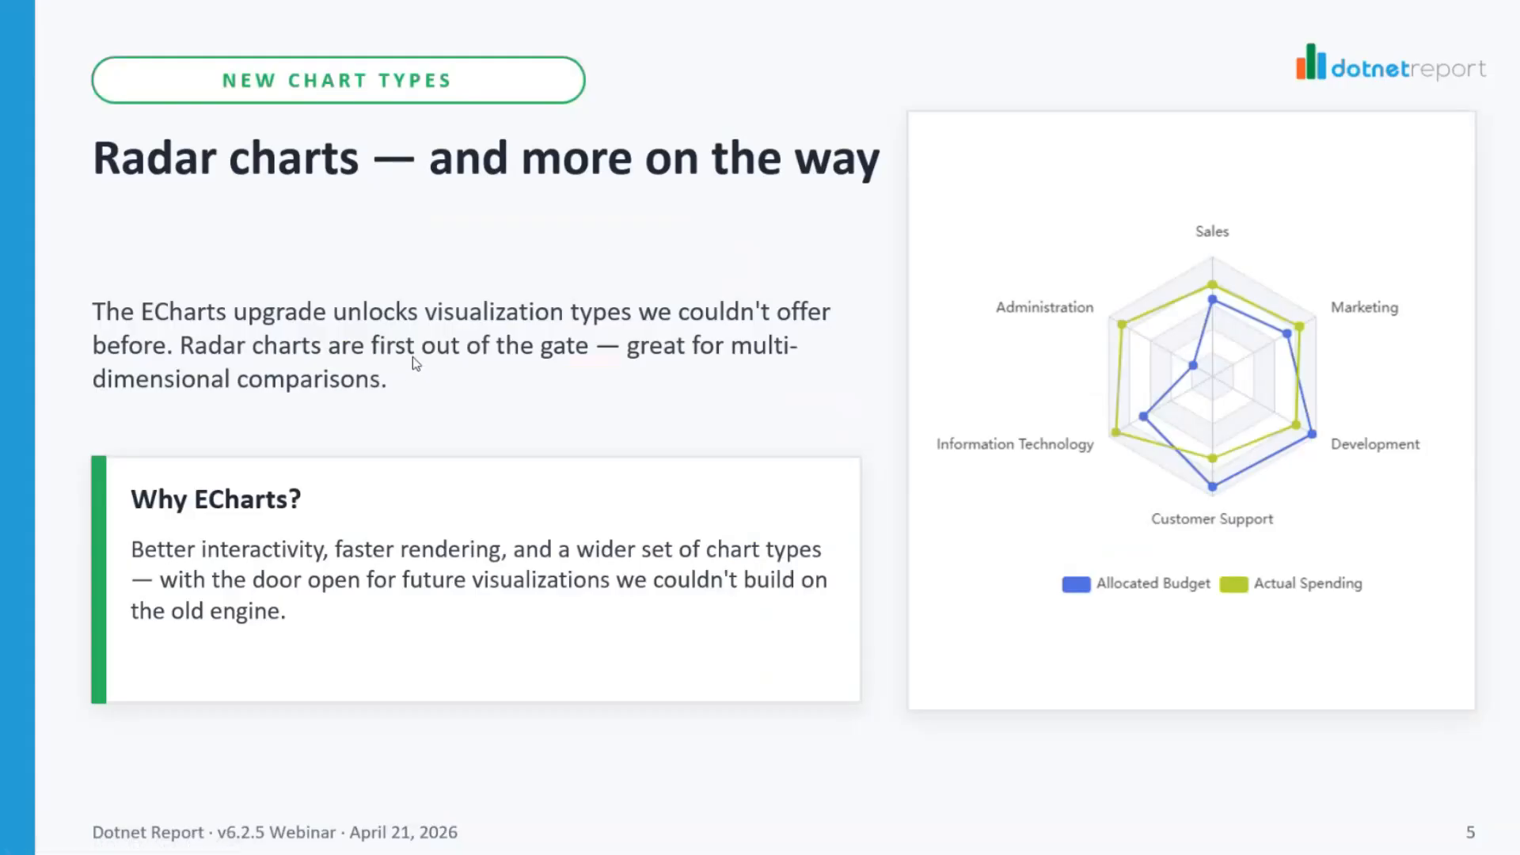
click(744, 400)
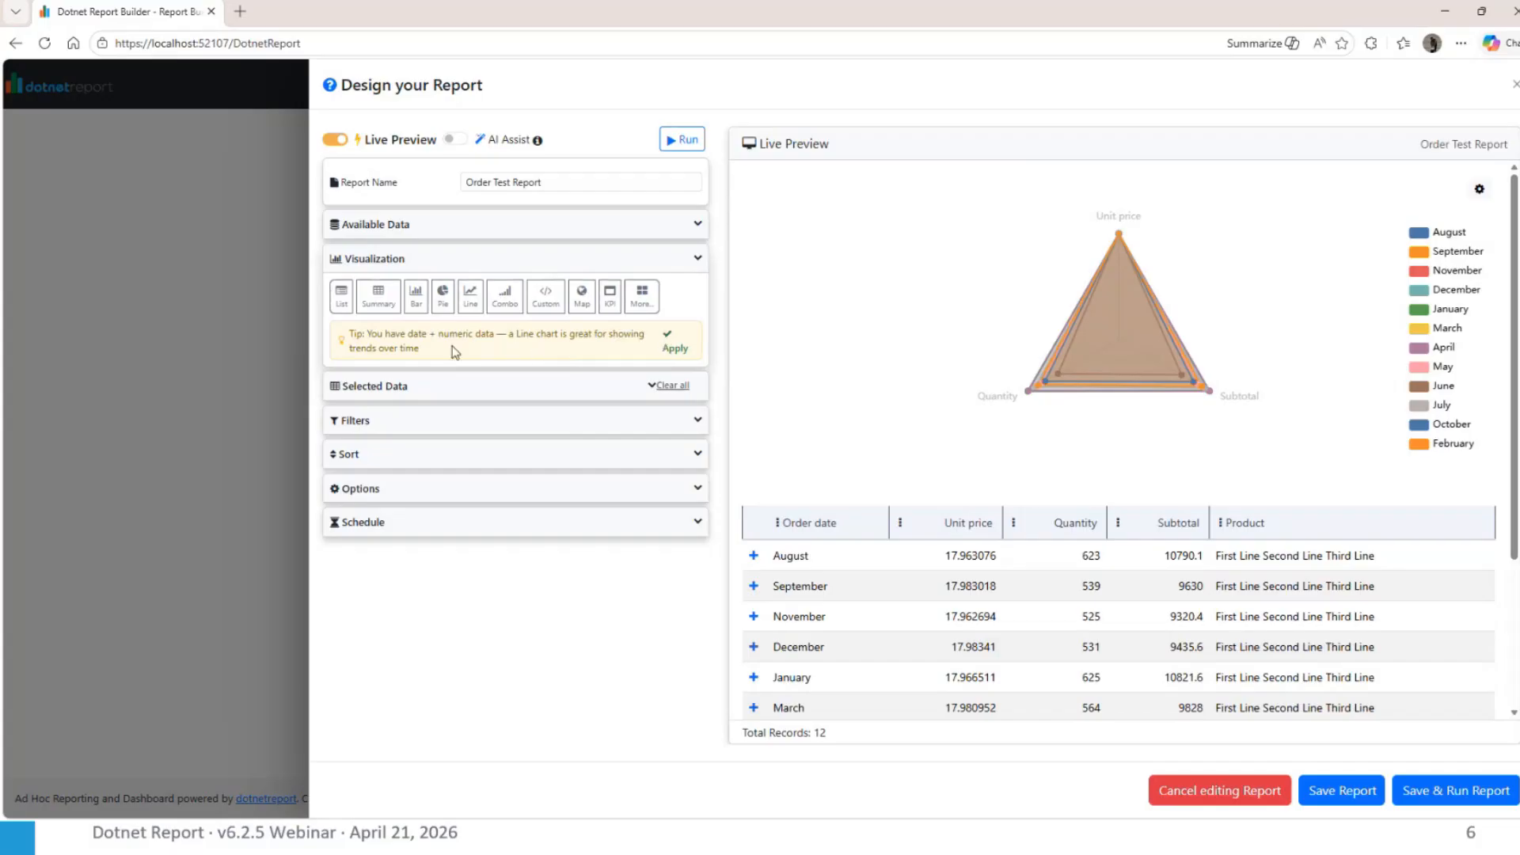
Apply the suggested Line chart from the visualization tip to the Order Test Report
click(676, 352)
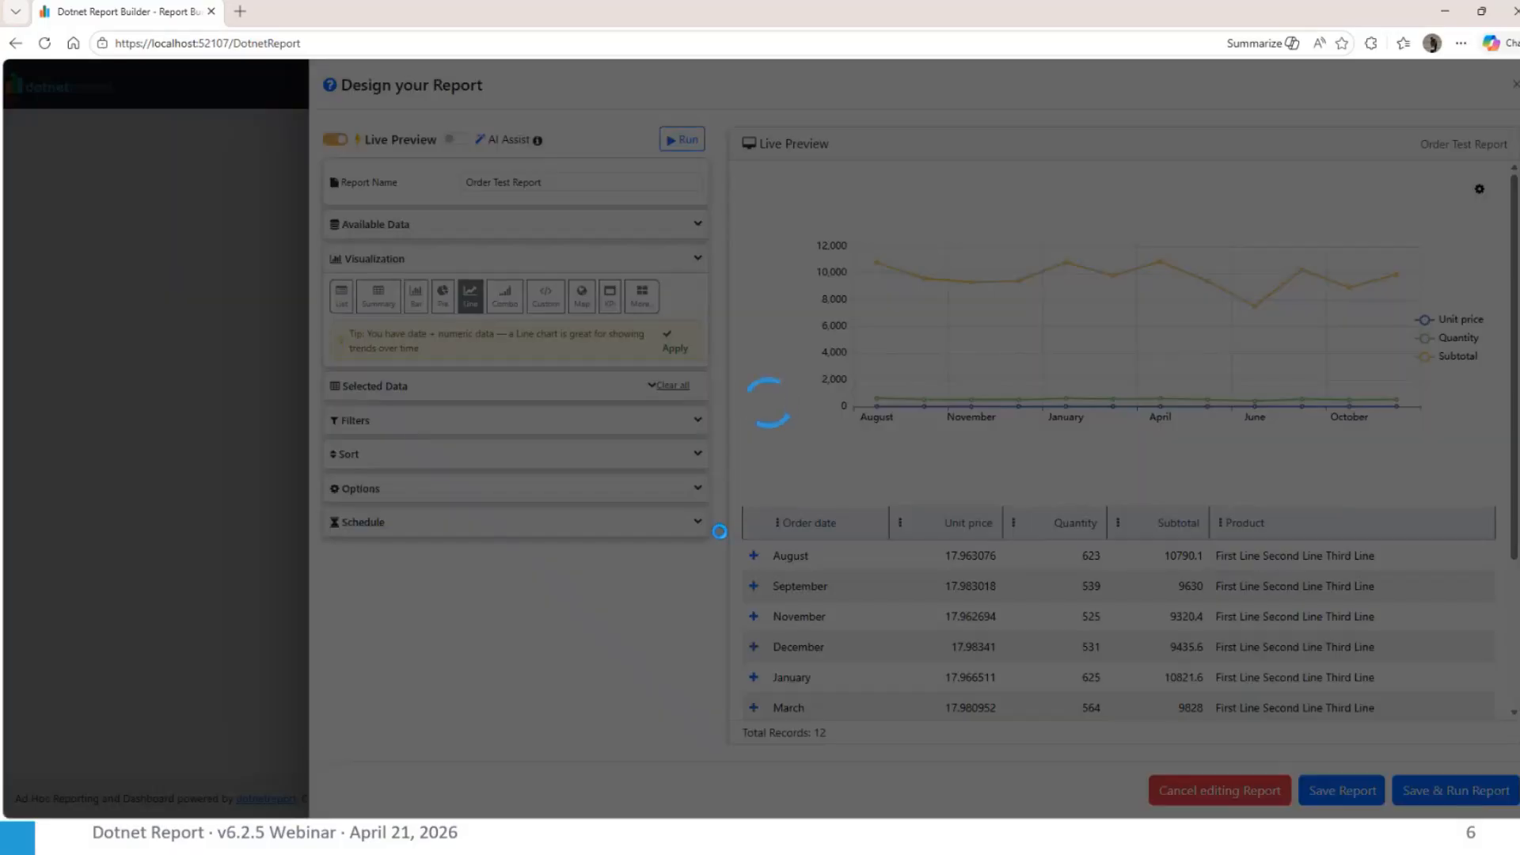
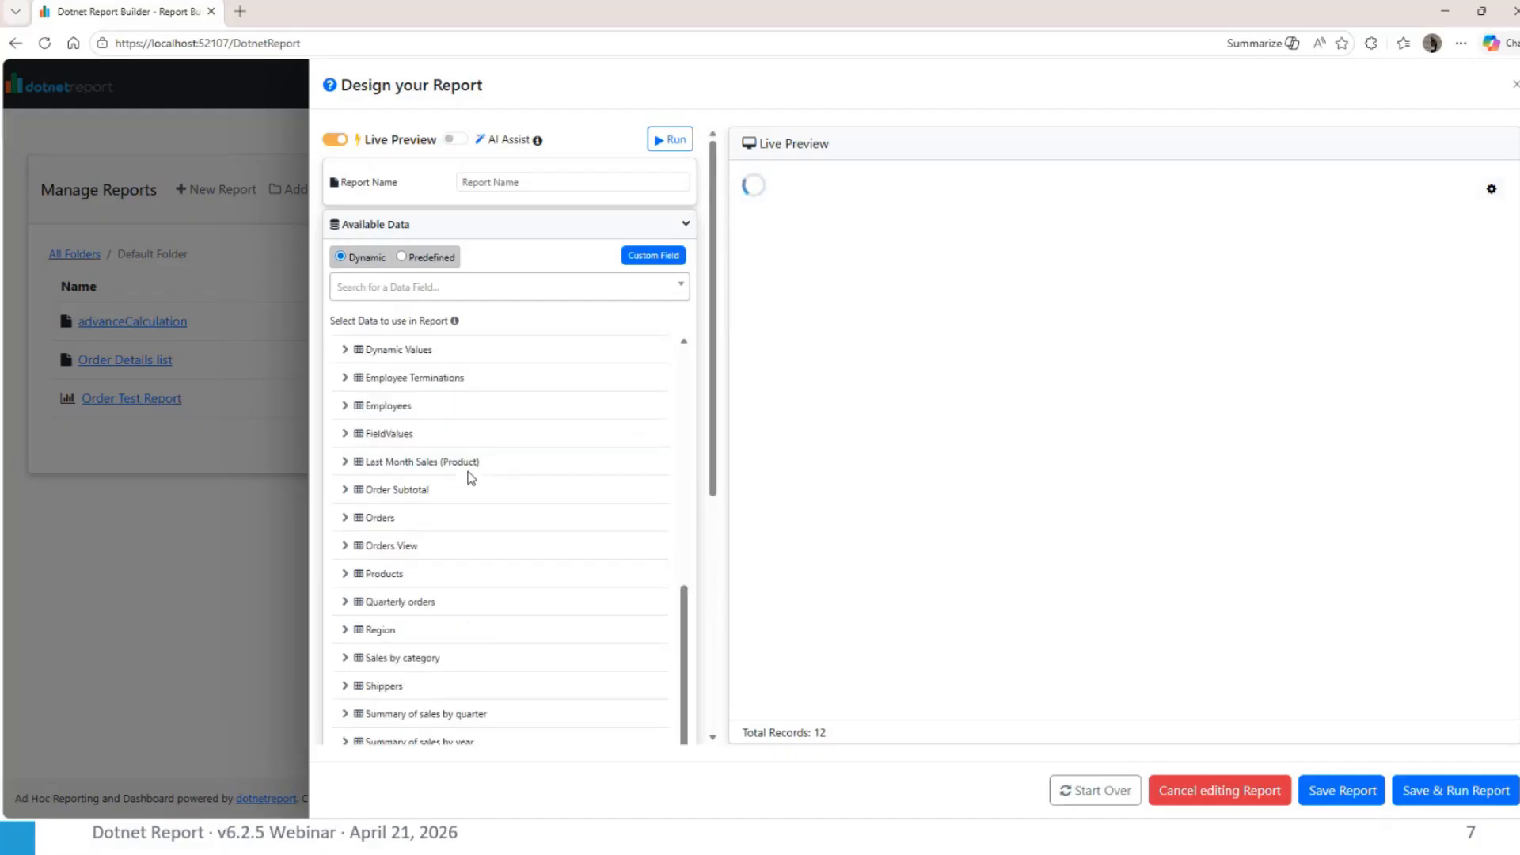
Add the Order date, Order ID, Customer and Ship country fields from the Orders table to the new report
click(346, 518)
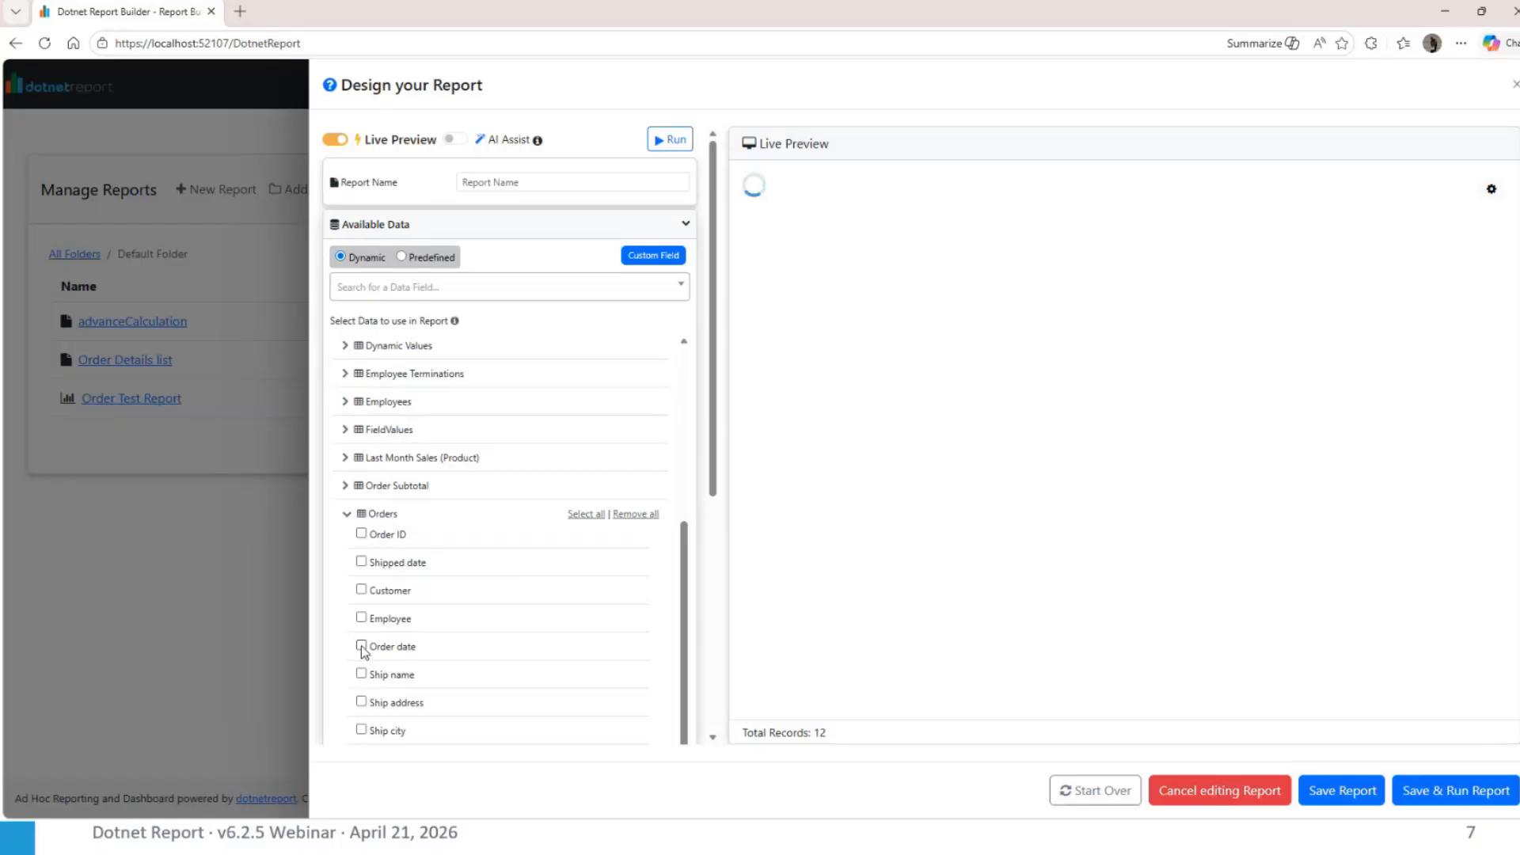
click(361, 646)
click(361, 534)
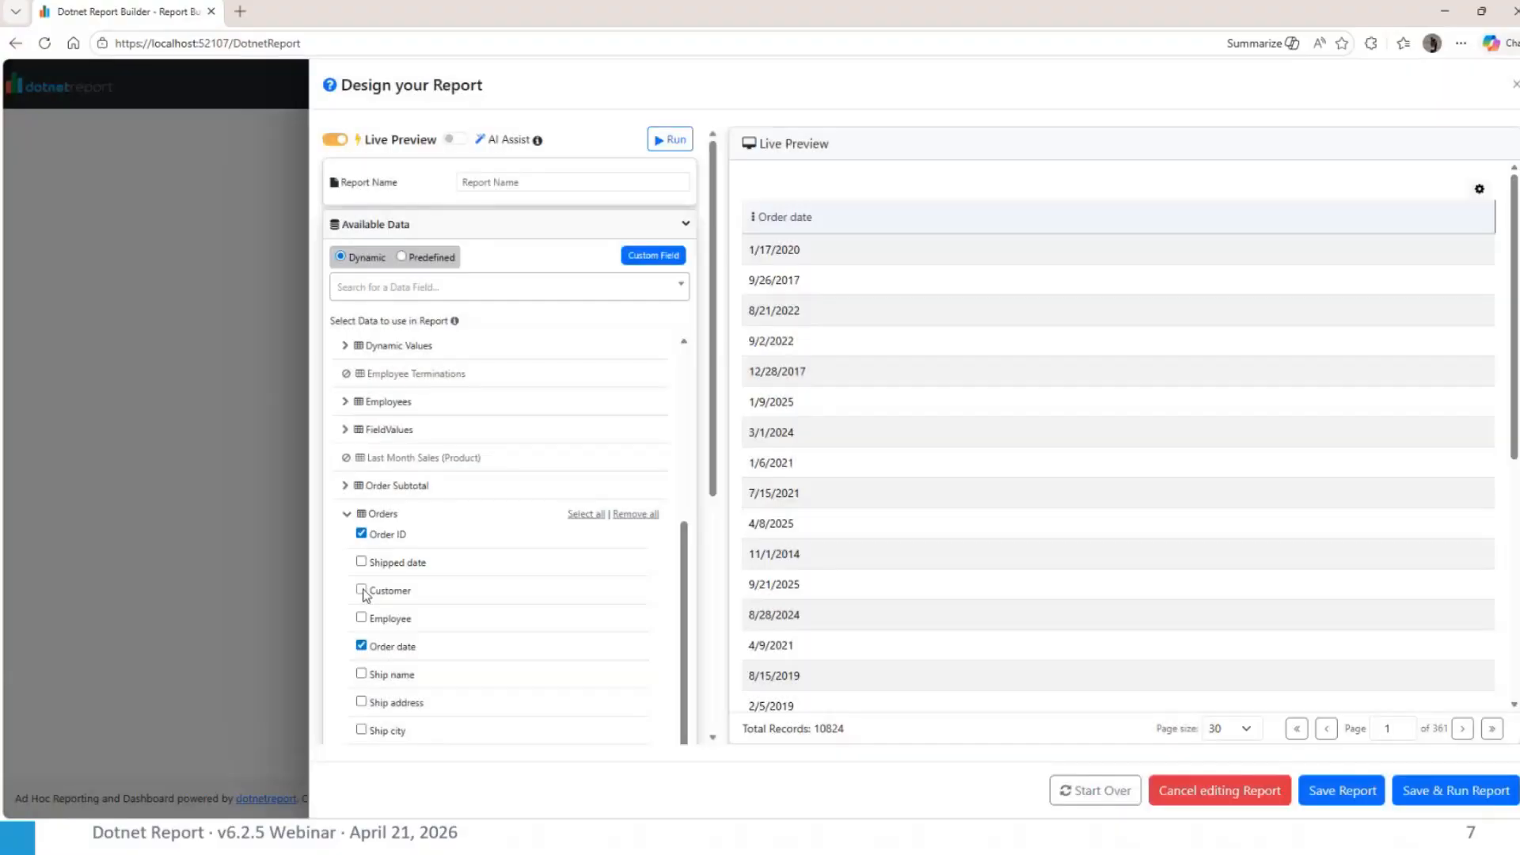
click(361, 590)
scroll(364, 681, down, 1)
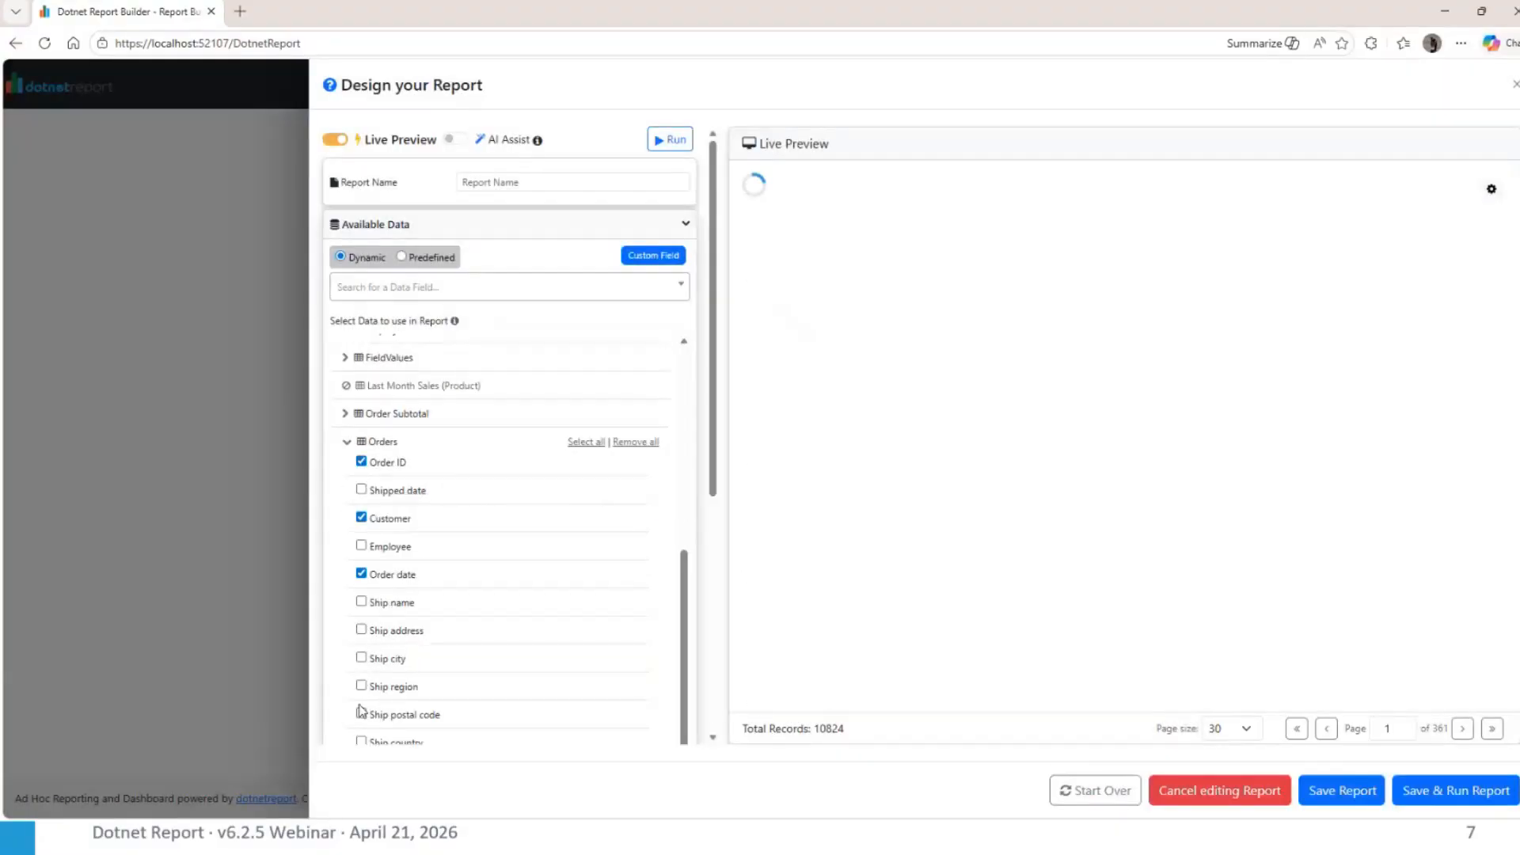
scroll(364, 687, down, 1)
click(361, 675)
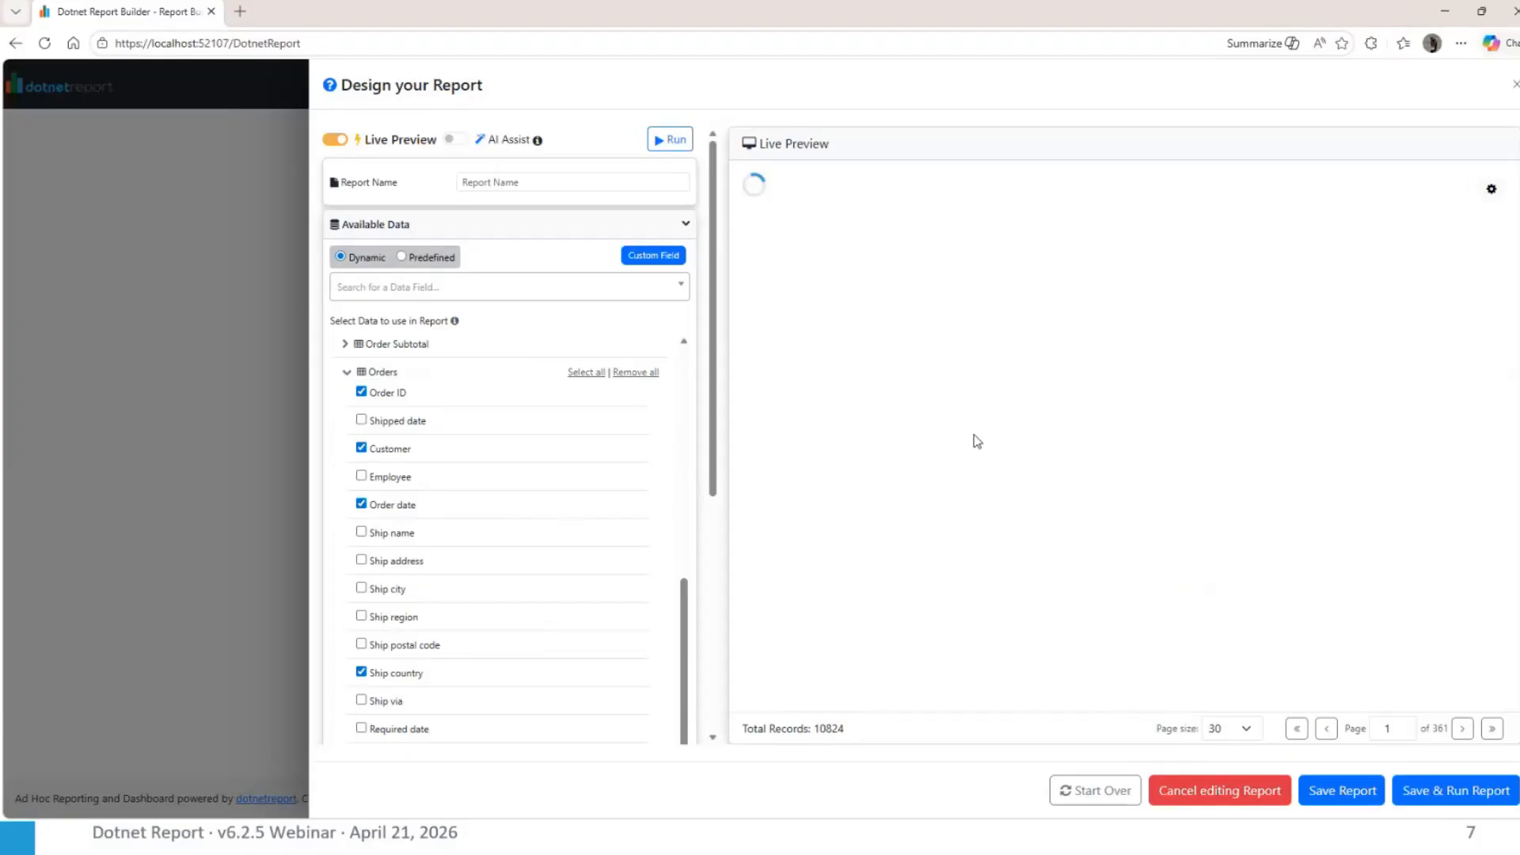
Link the Order ID field to the Order Details list report in Default Folder, sending its value to the Orders > Order ID filter
scroll(602, 411, up, 8)
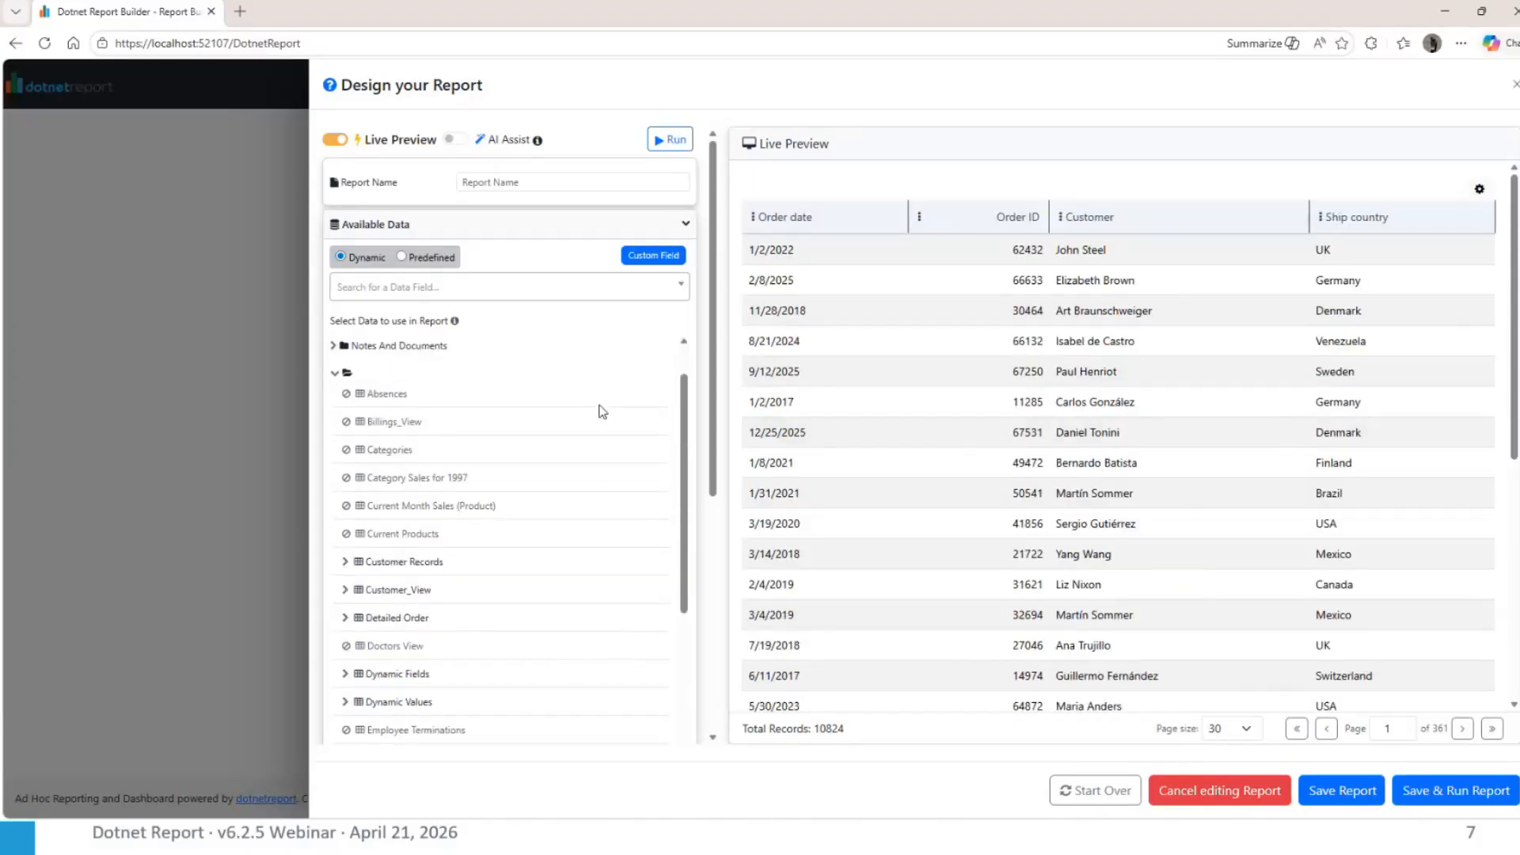
scroll(601, 411, down, 4)
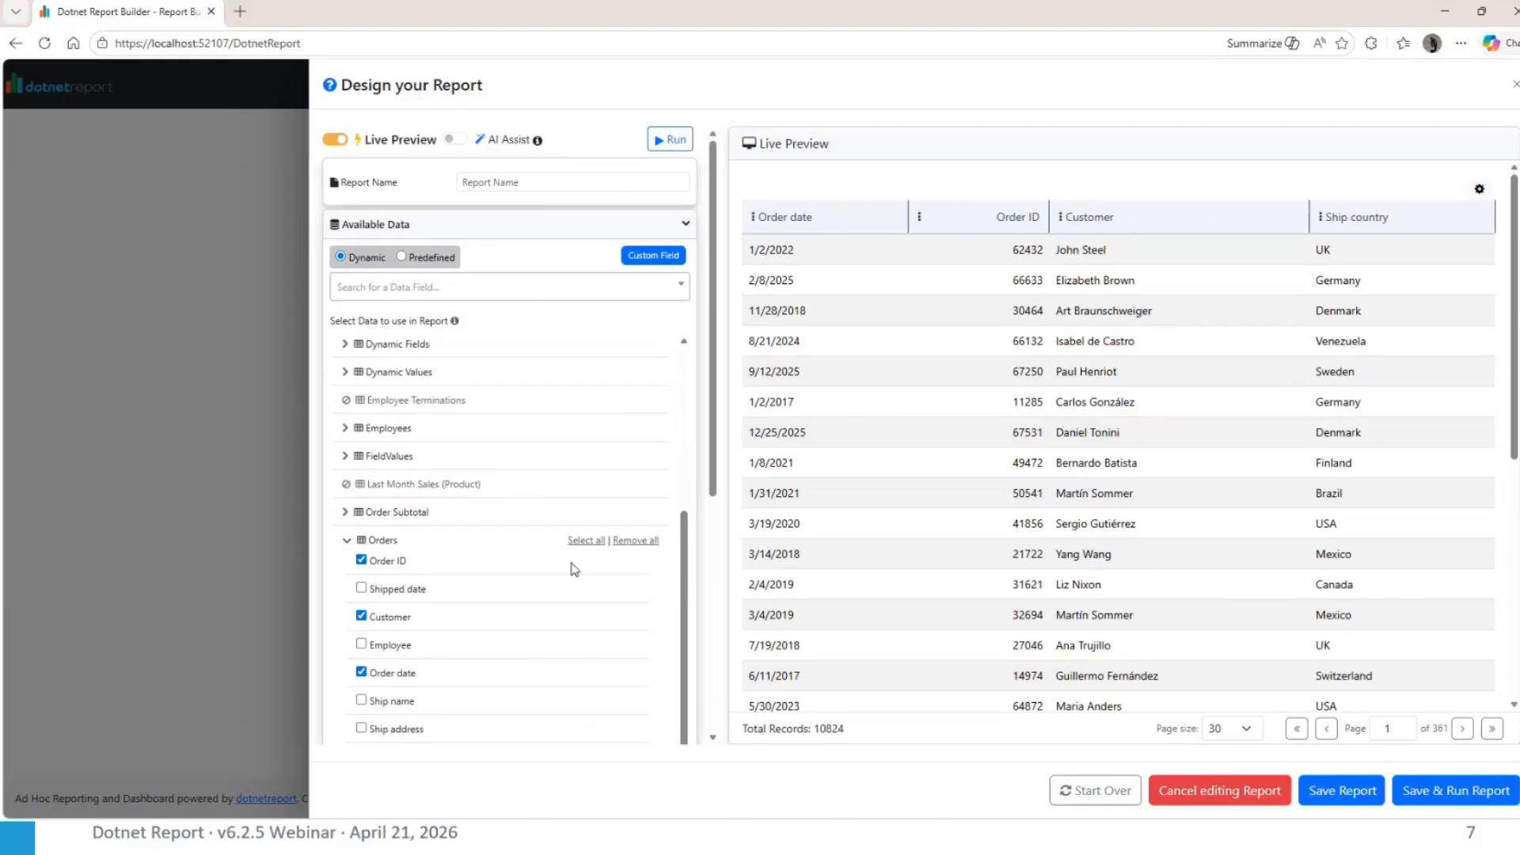
scroll(575, 570, down, 1)
scroll(575, 570, down, 10)
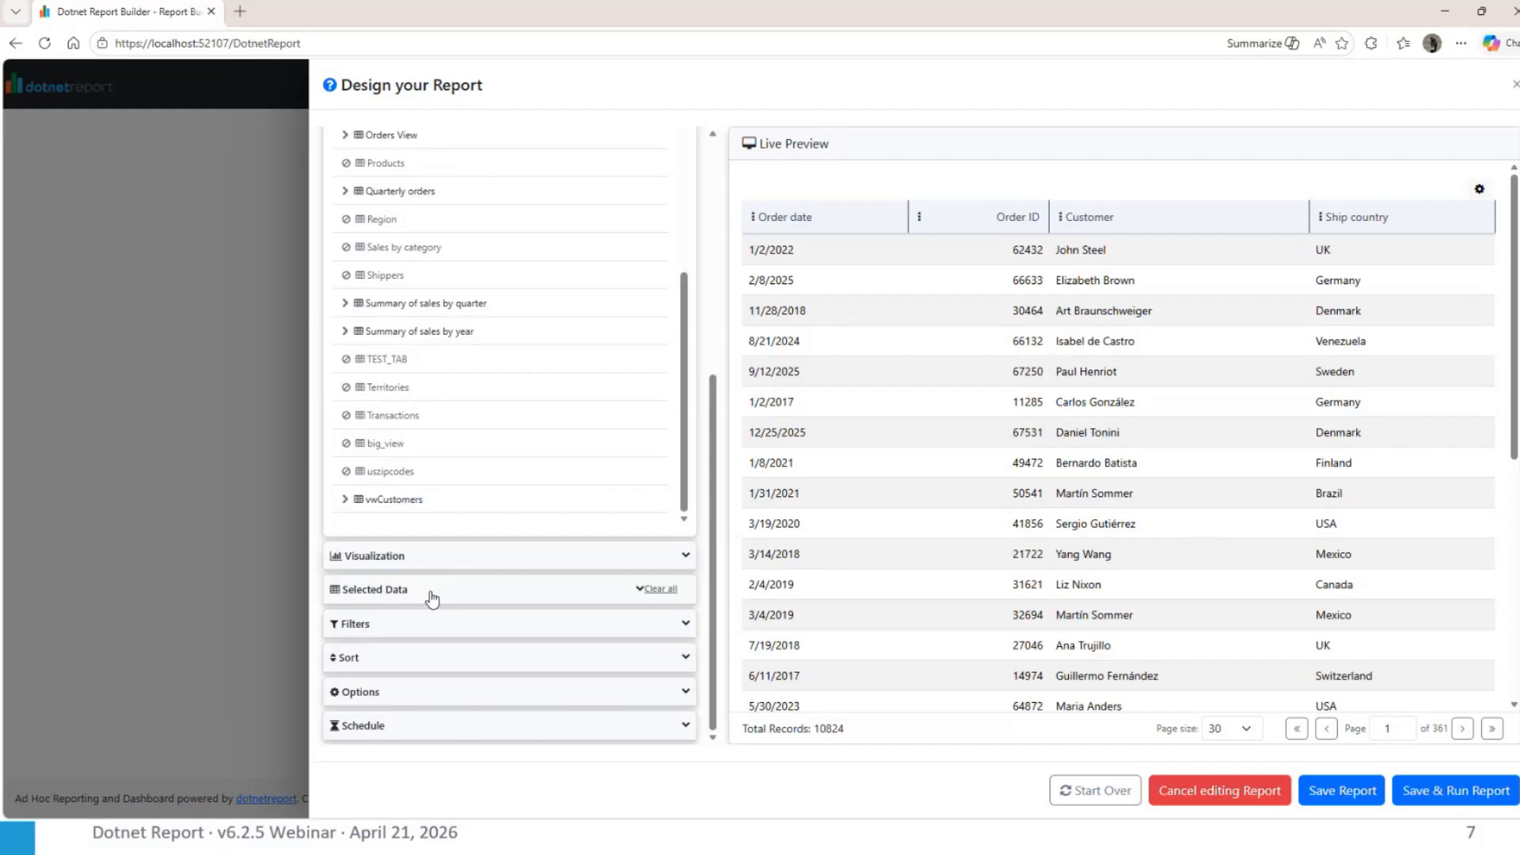
click(432, 599)
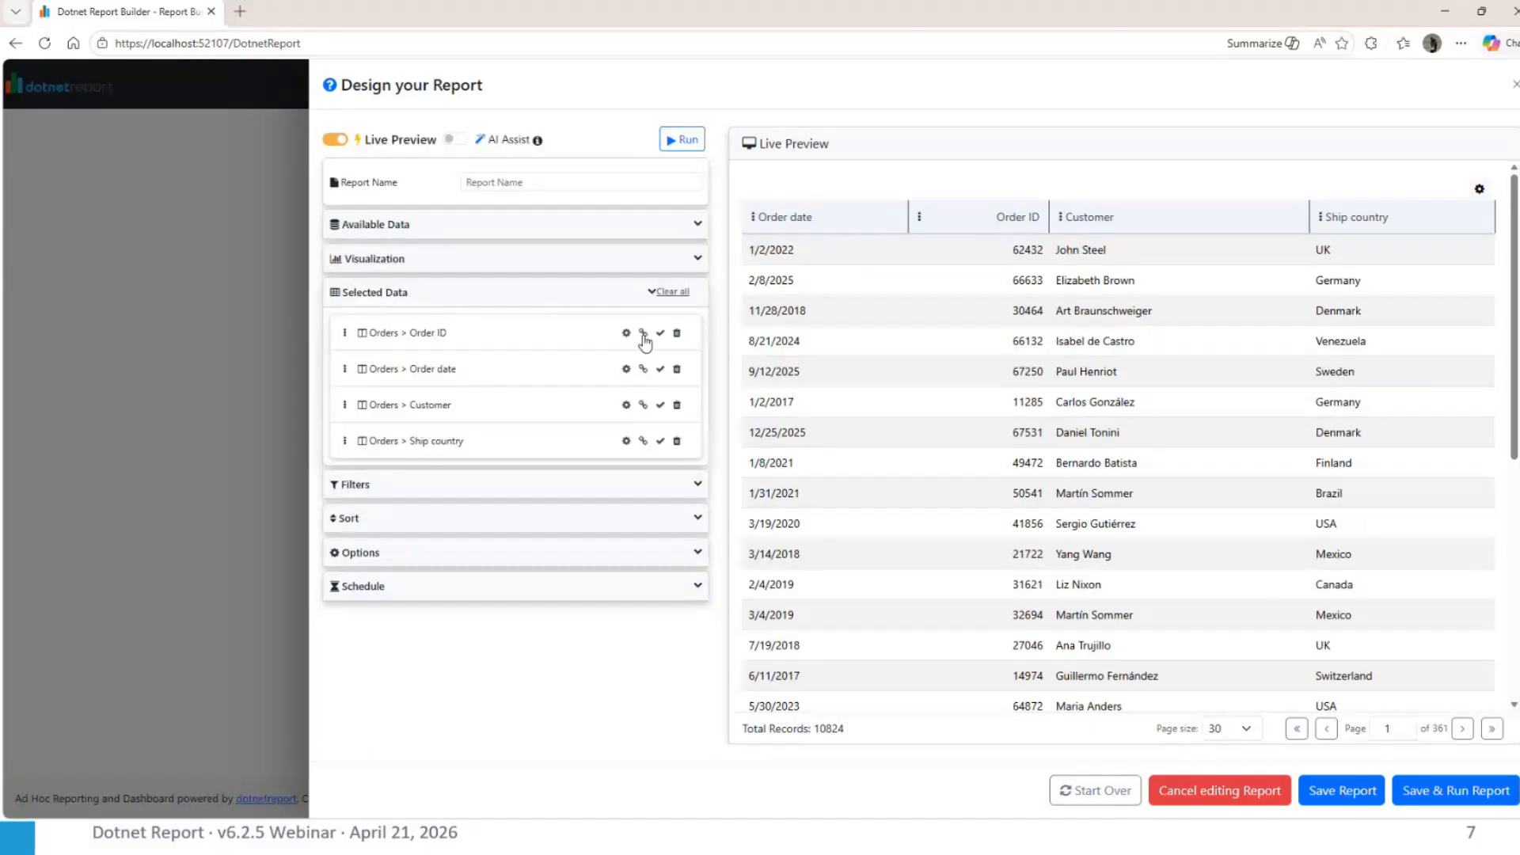
click(643, 333)
click(842, 168)
click(836, 195)
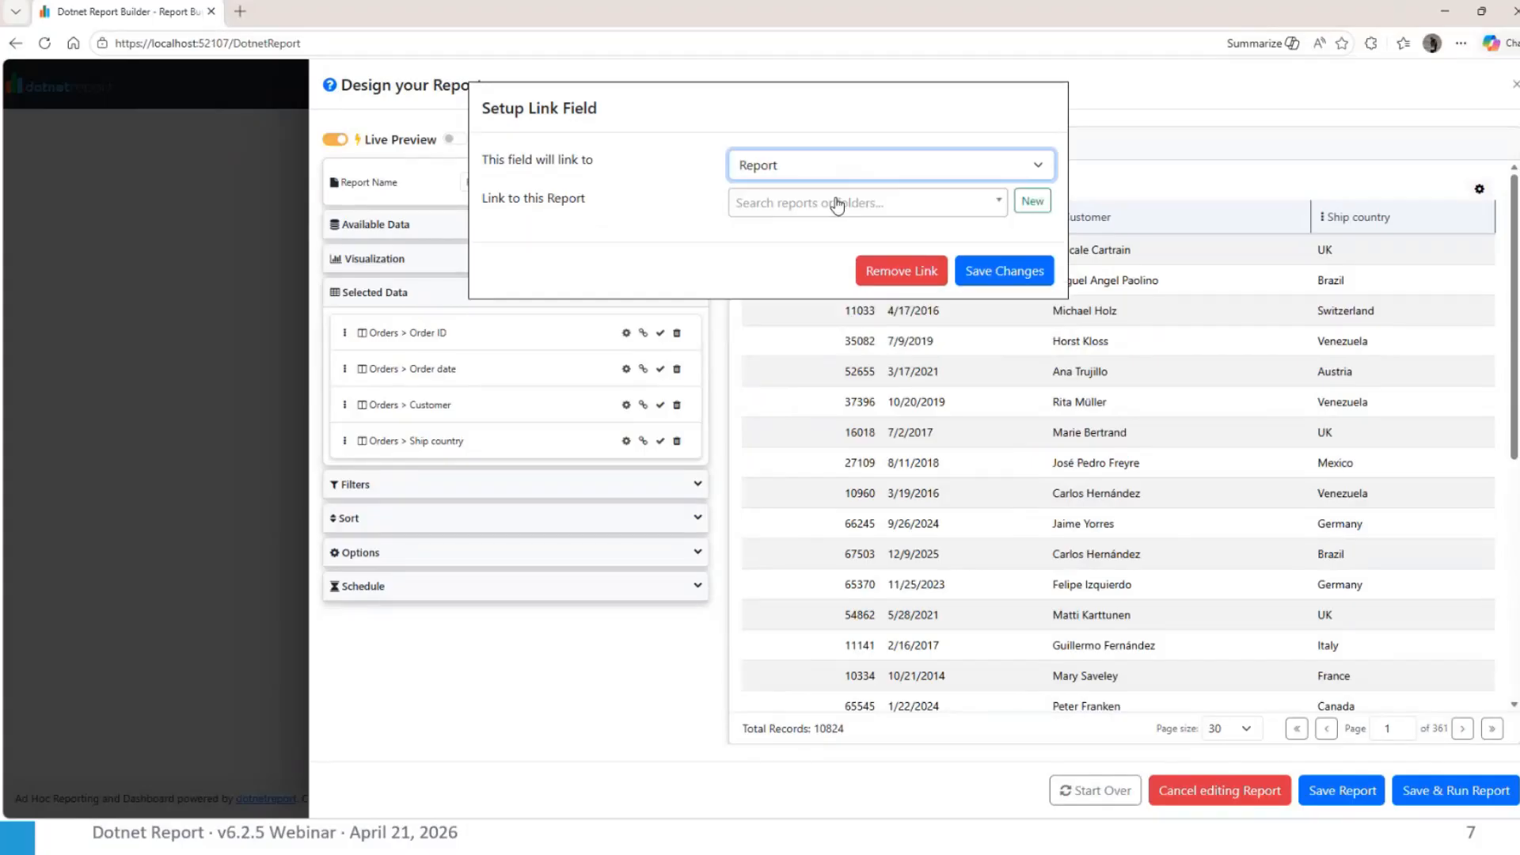
click(819, 207)
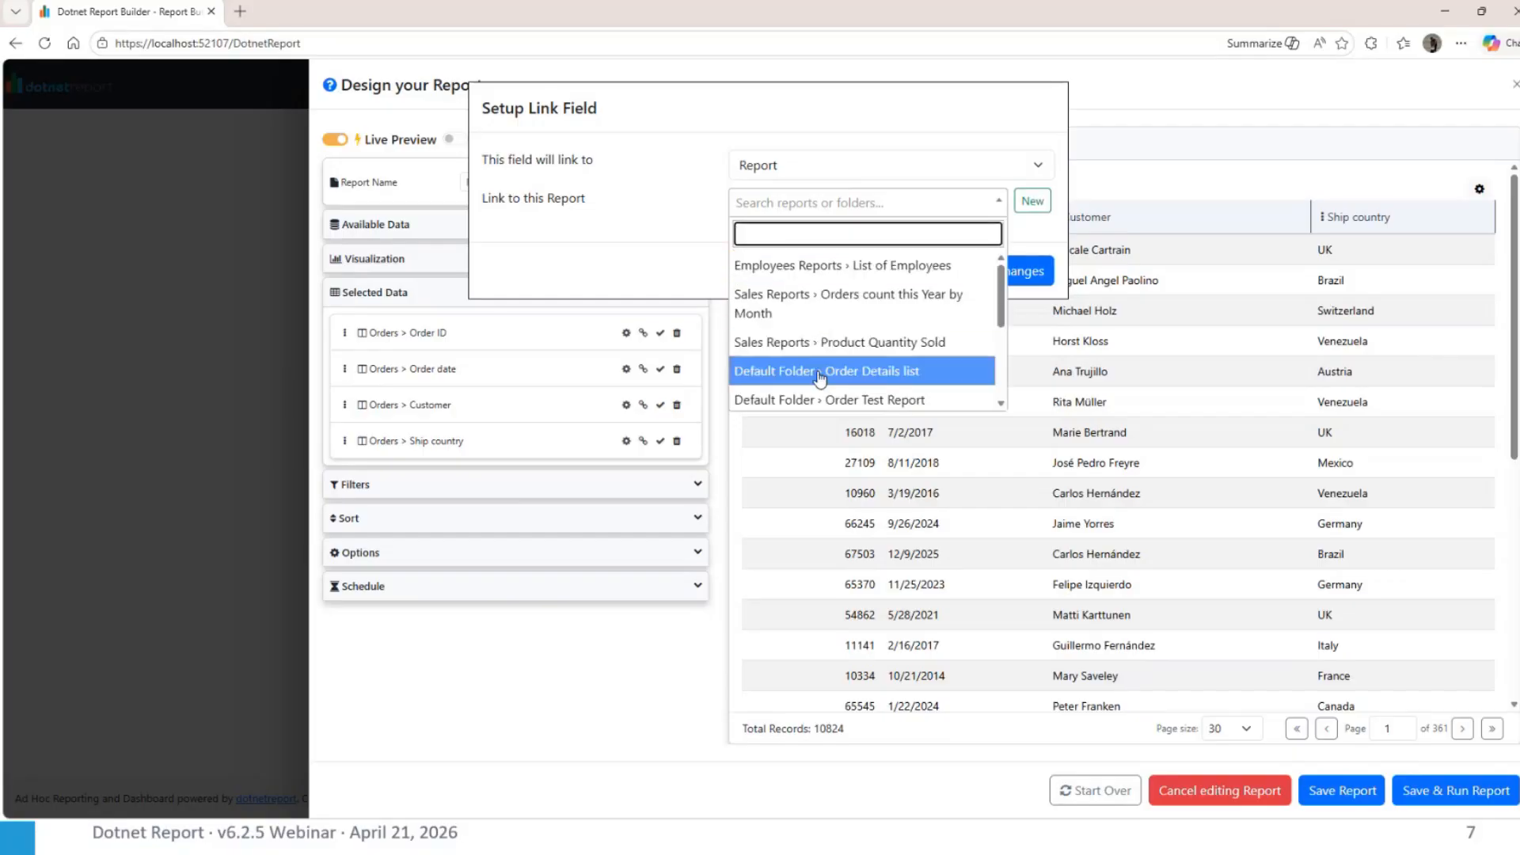
scroll(819, 378, down, 2)
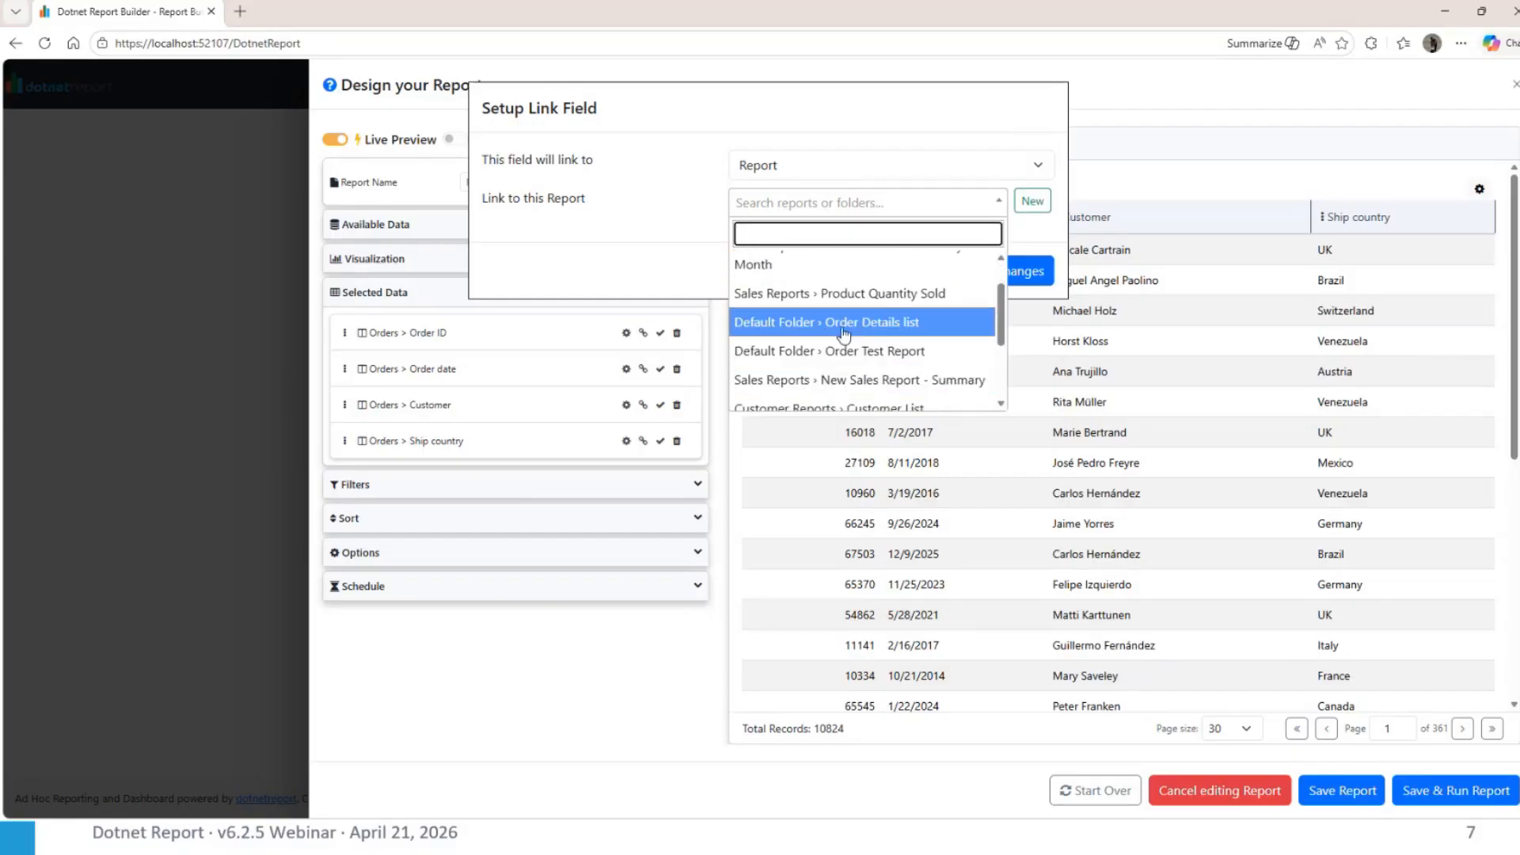
click(844, 324)
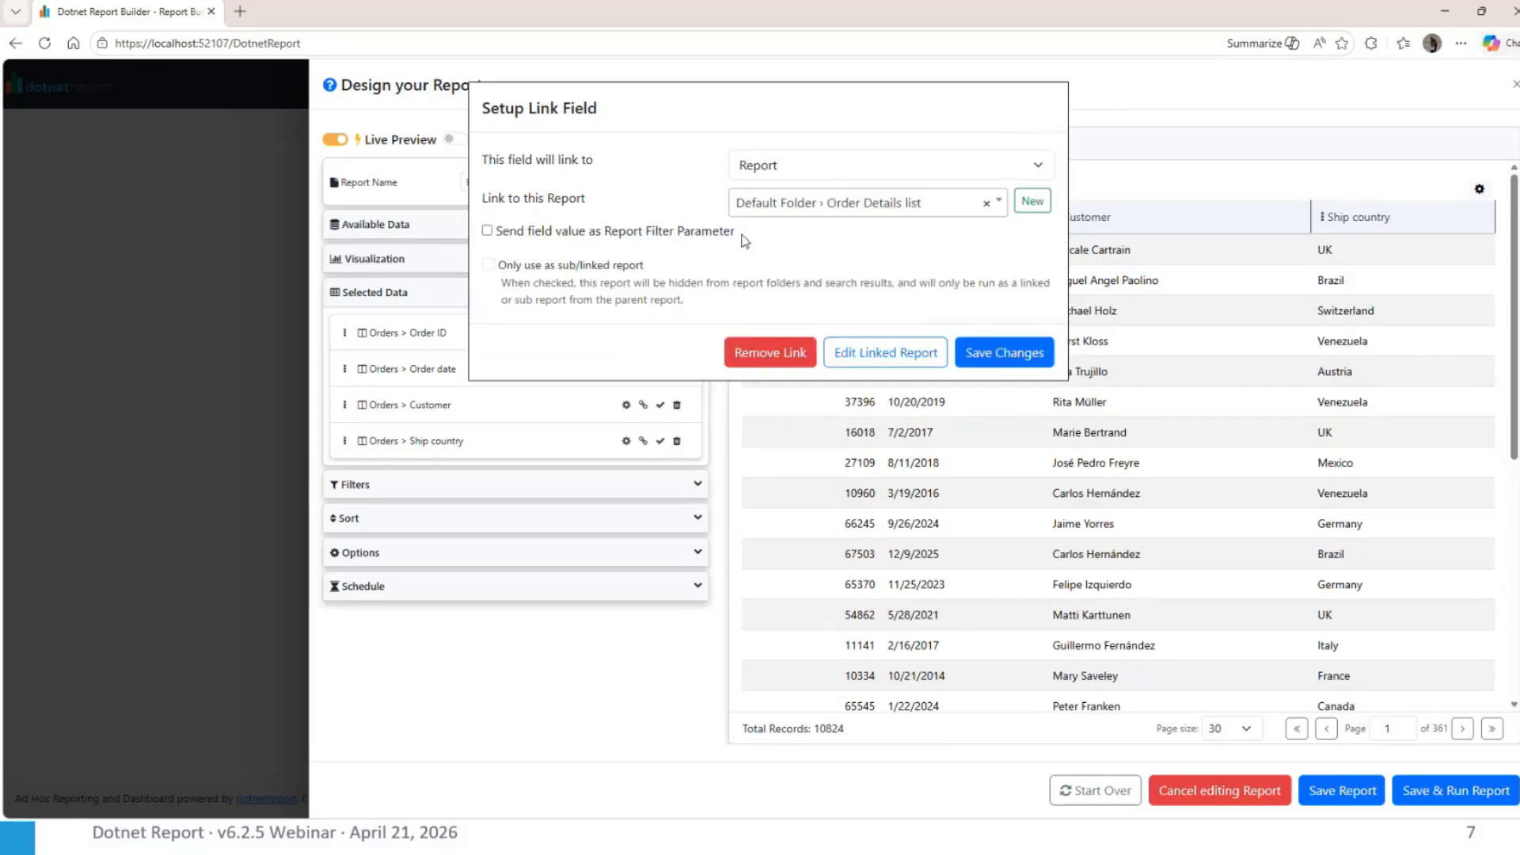
click(730, 231)
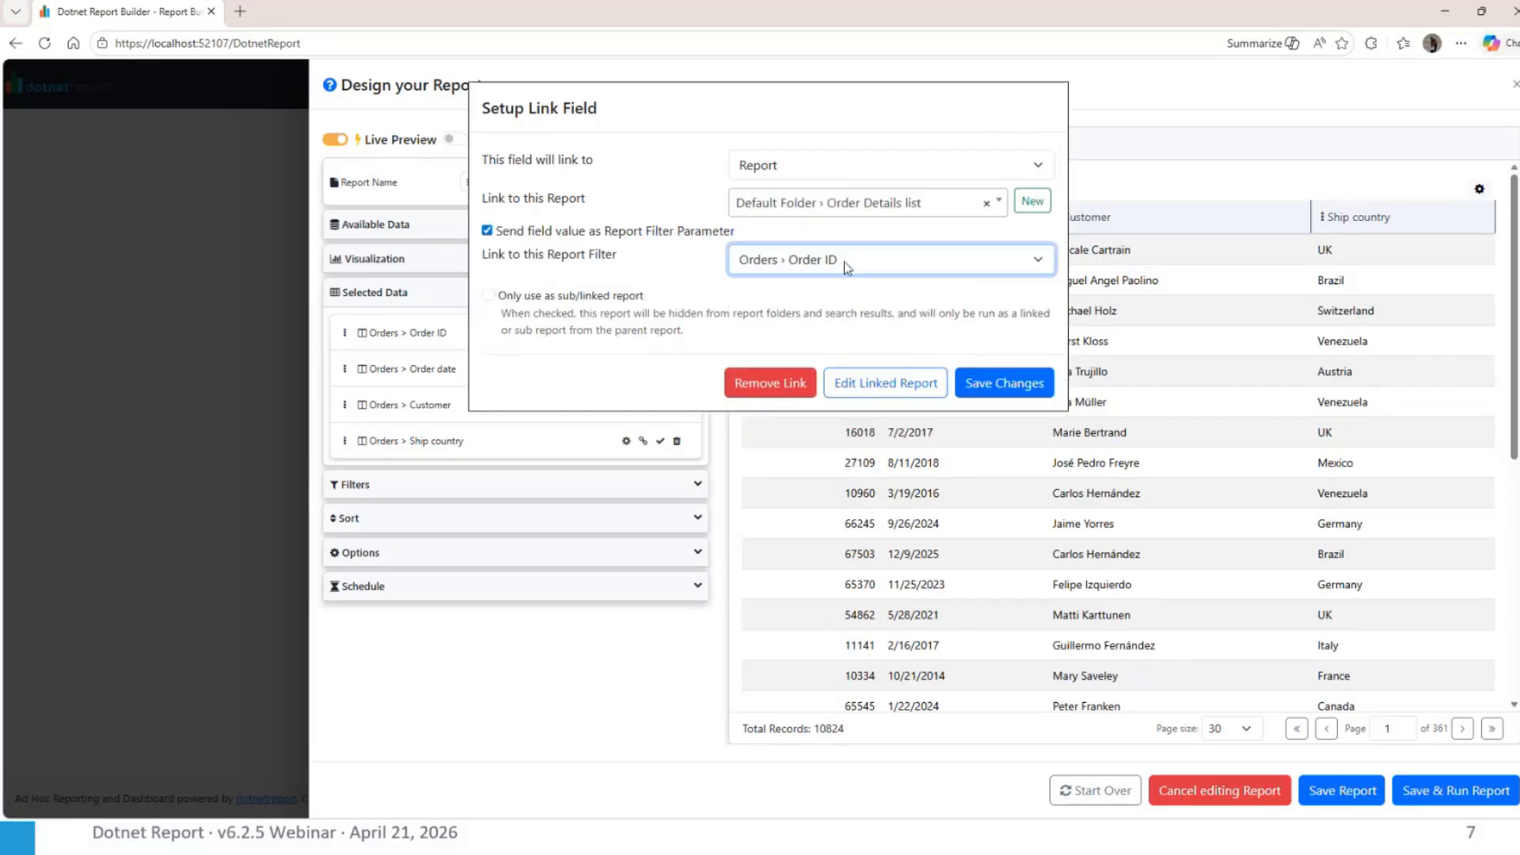
click(1008, 384)
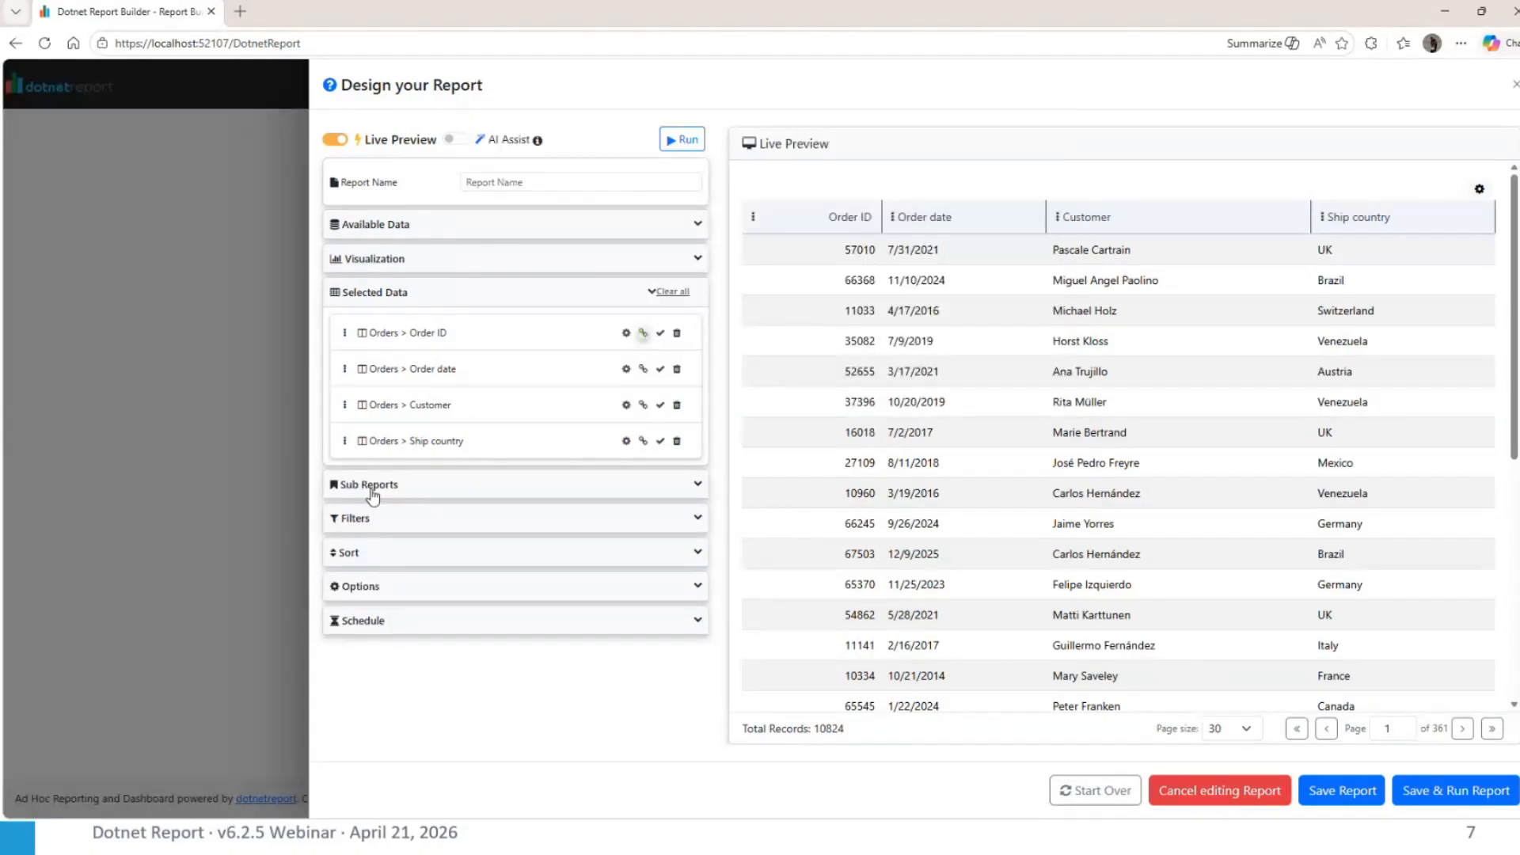
Switch the report to the Custom visualization and add the linked Order Details list as a sub report
click(372, 489)
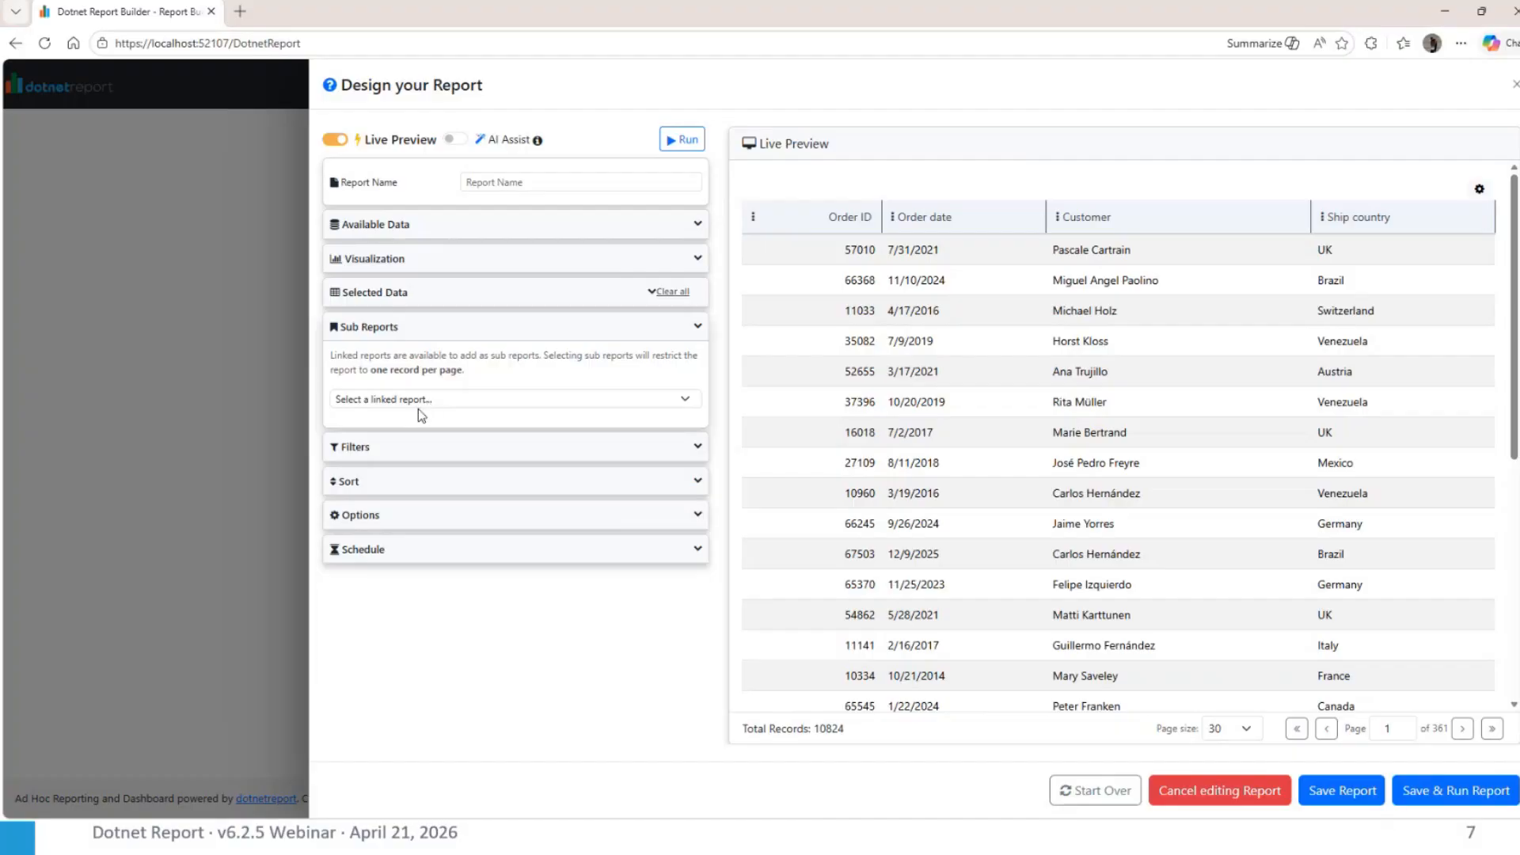
click(401, 261)
click(546, 296)
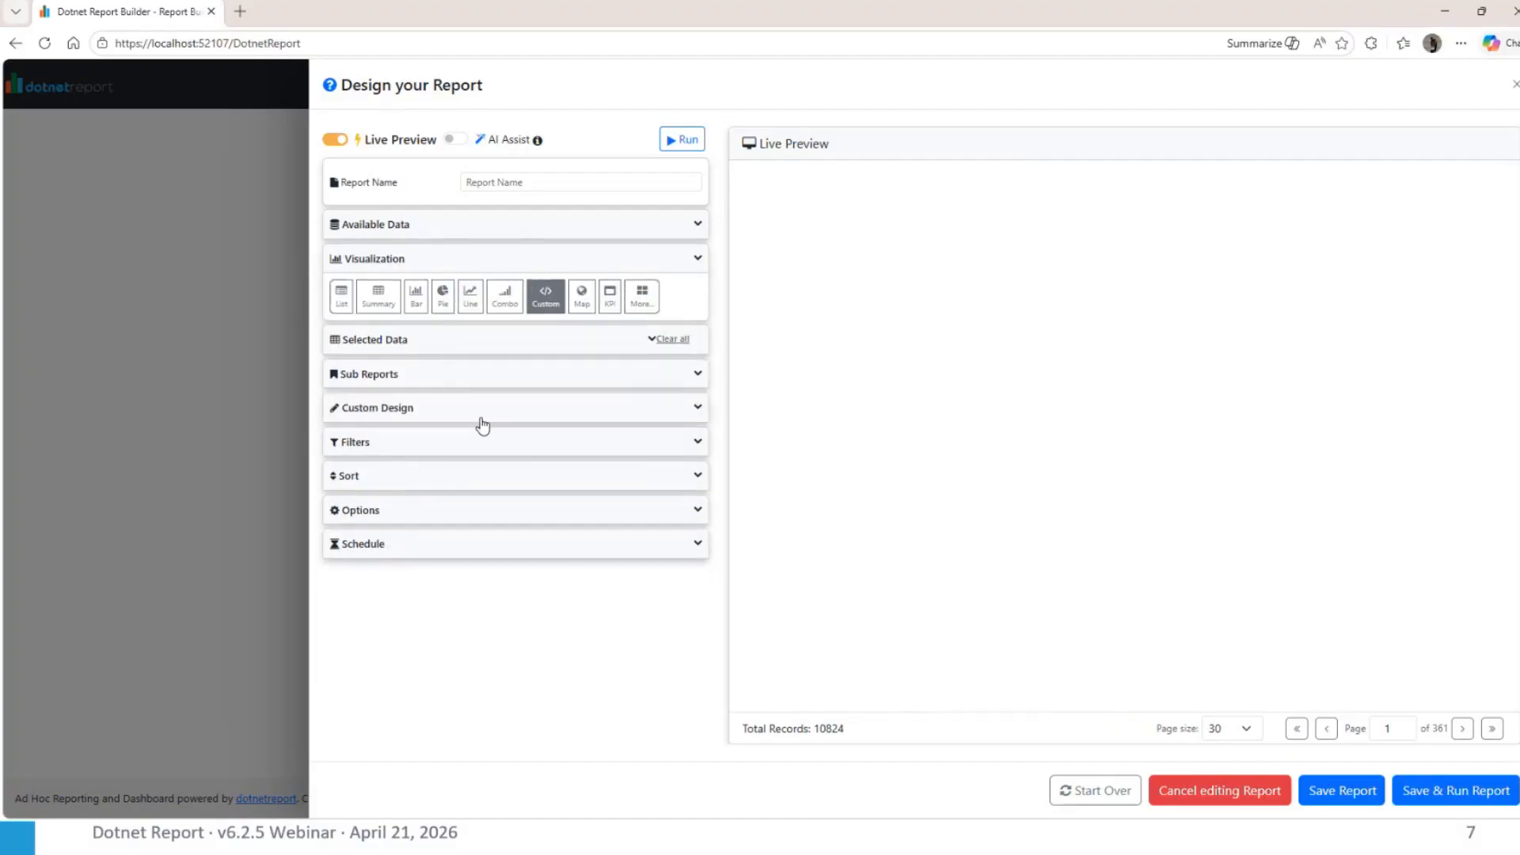
click(369, 376)
click(396, 399)
click(406, 441)
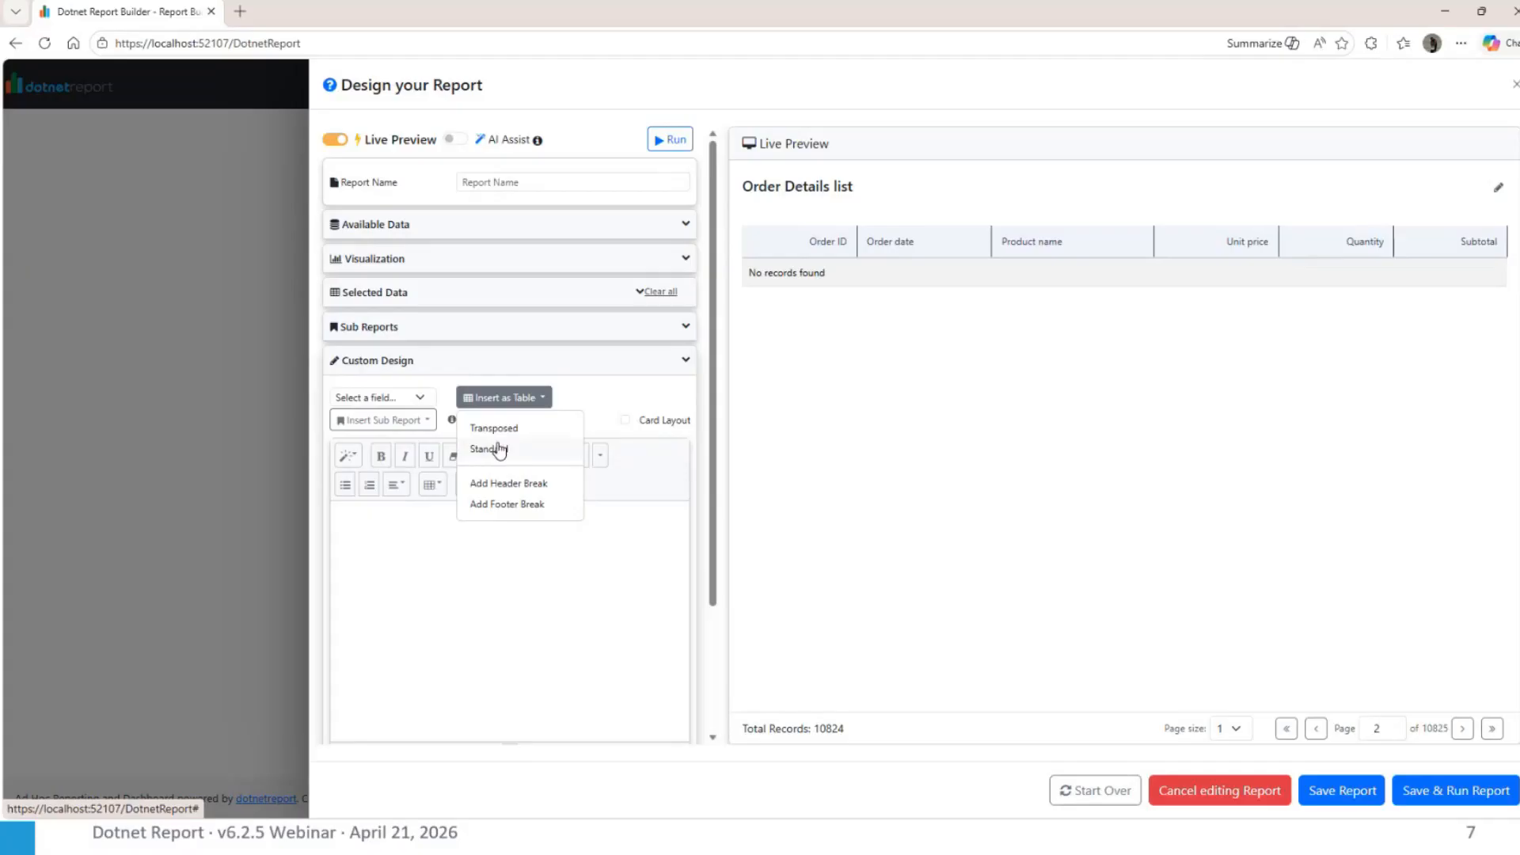
Insert the selected fields as a transposed table in the custom design, and insert the Order ID > Order Details list sub report below it
click(500, 429)
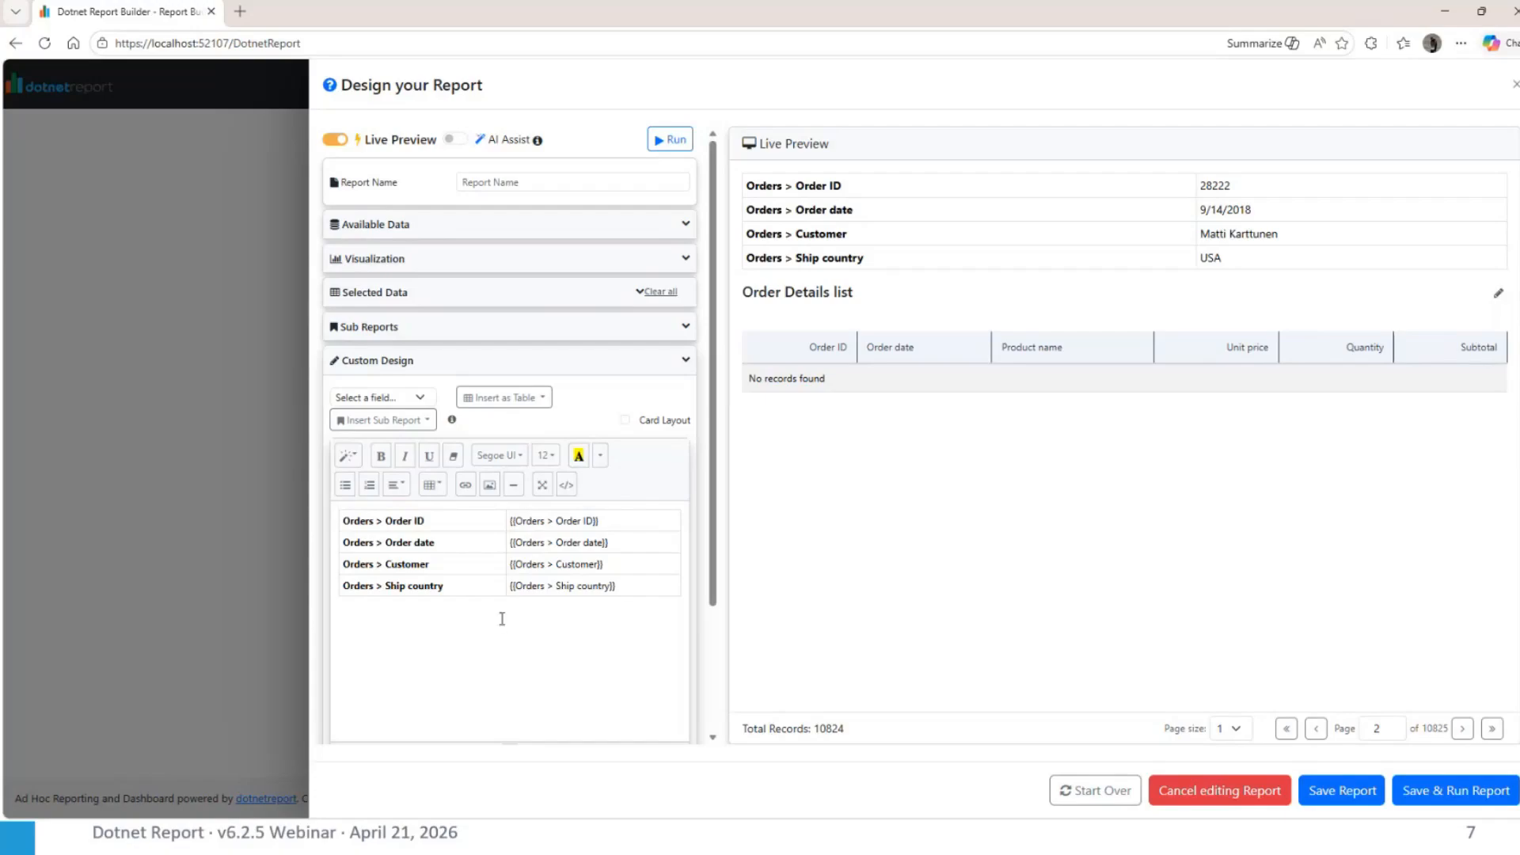
key(Return)
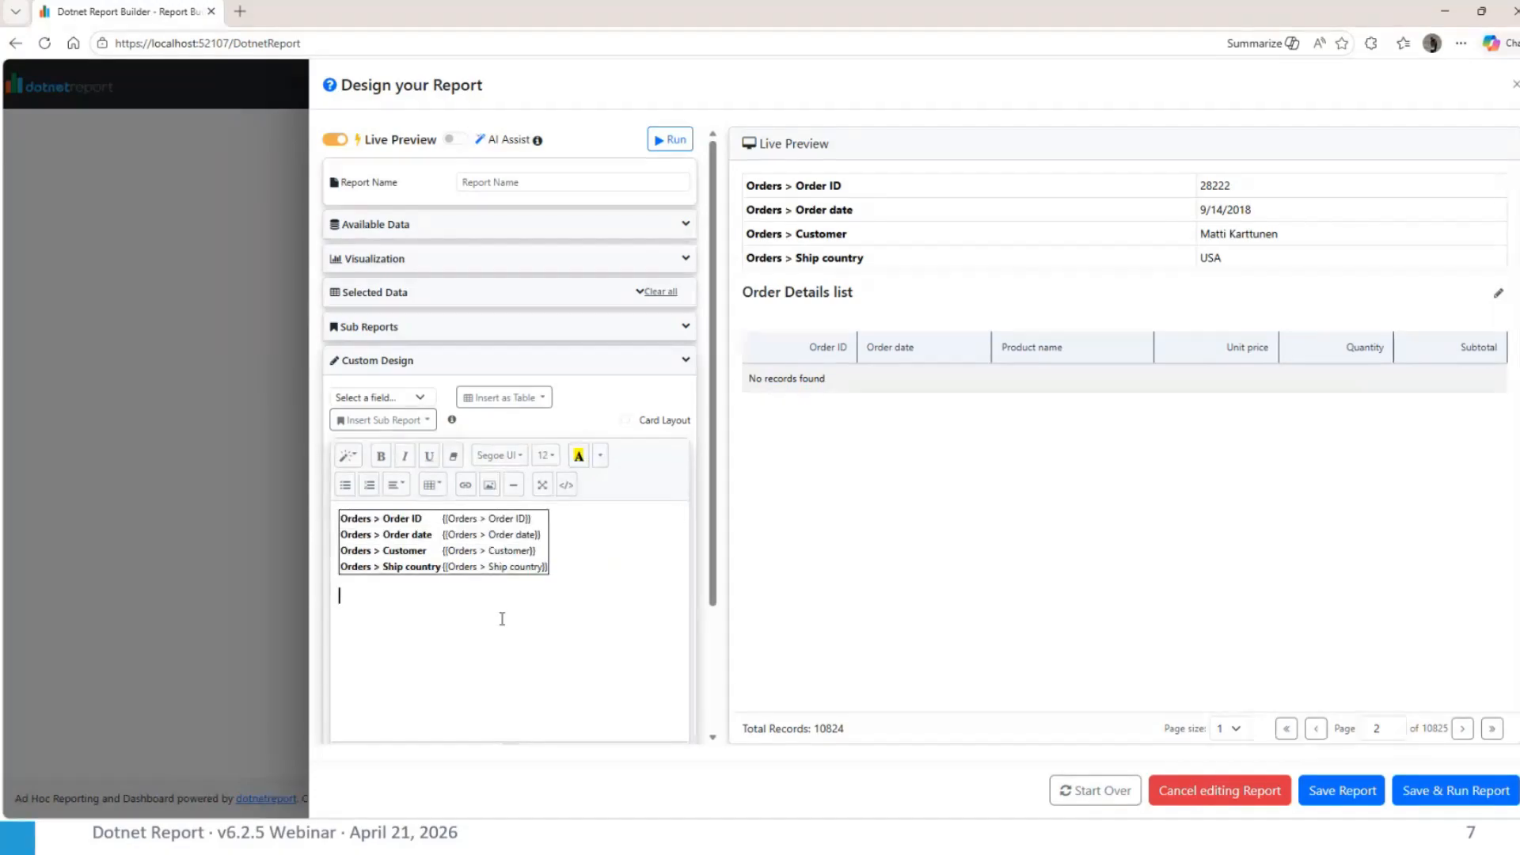
click(373, 425)
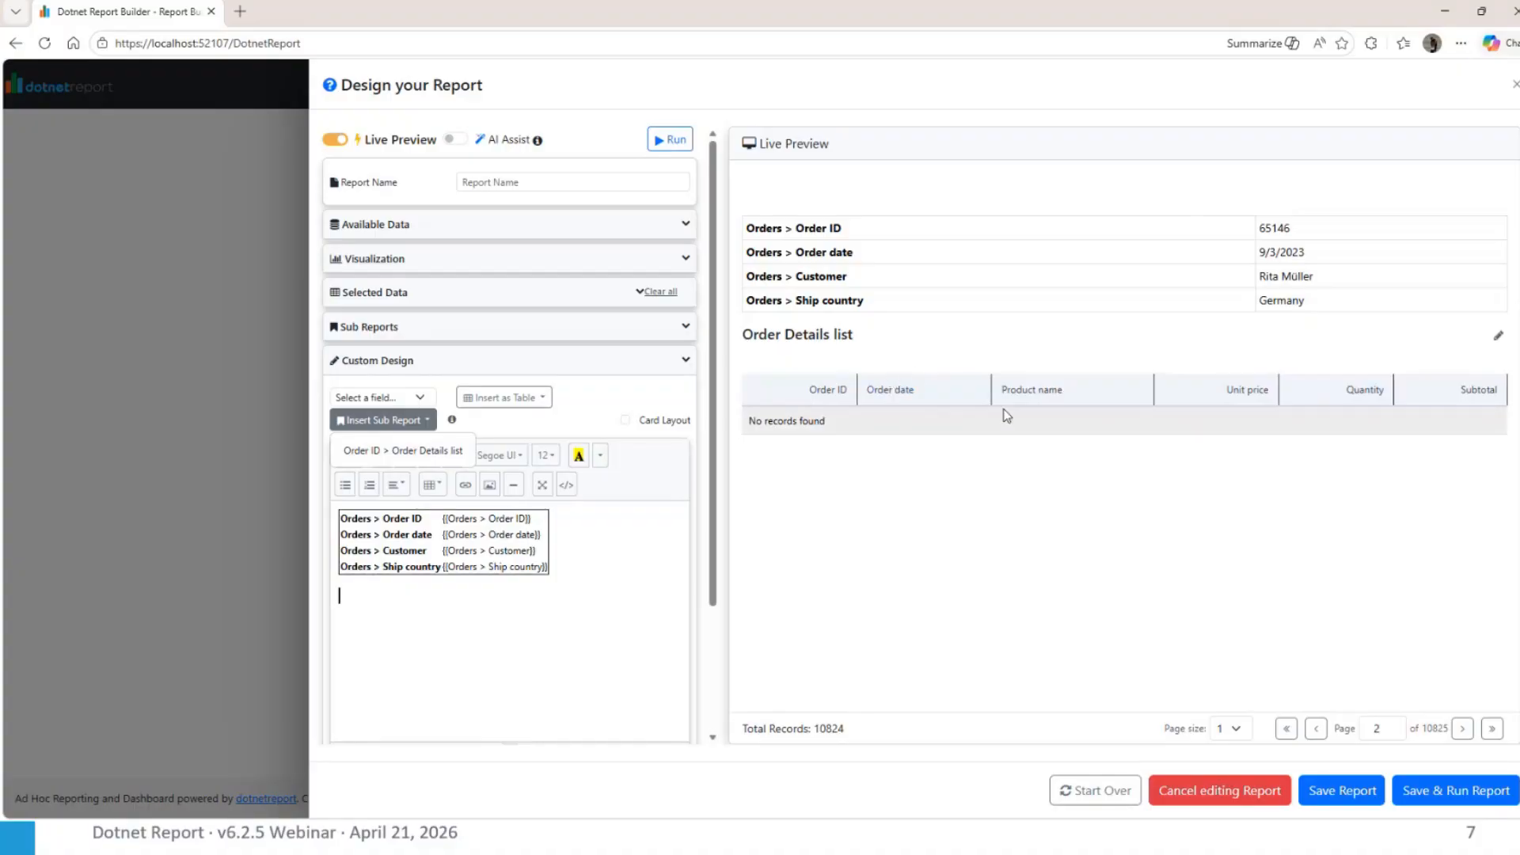
click(403, 450)
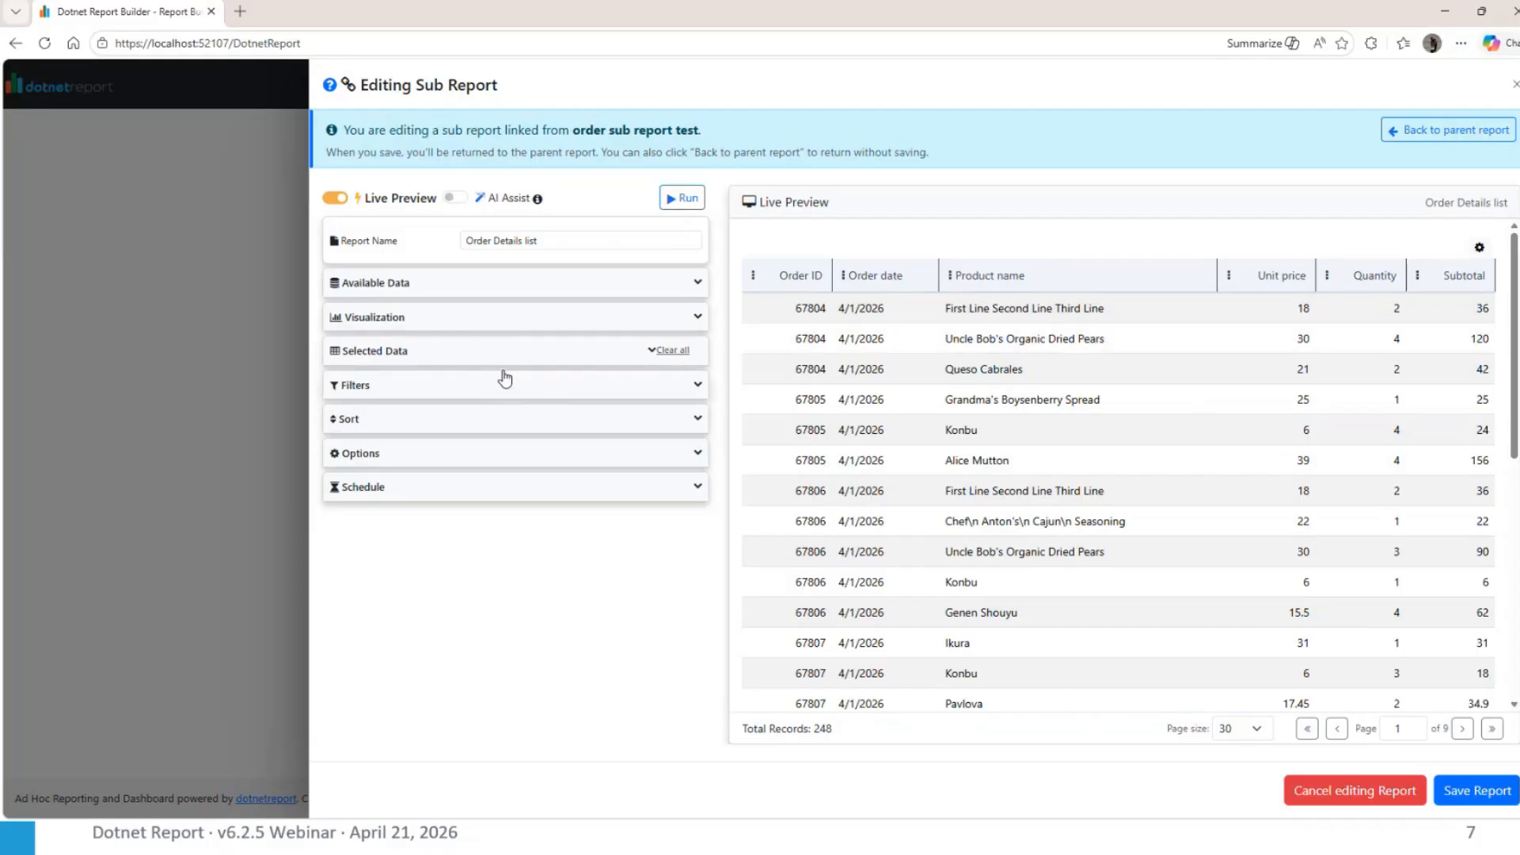
Remove the This Month filter on Order date from the Order Details list sub report and save the sub report
click(399, 388)
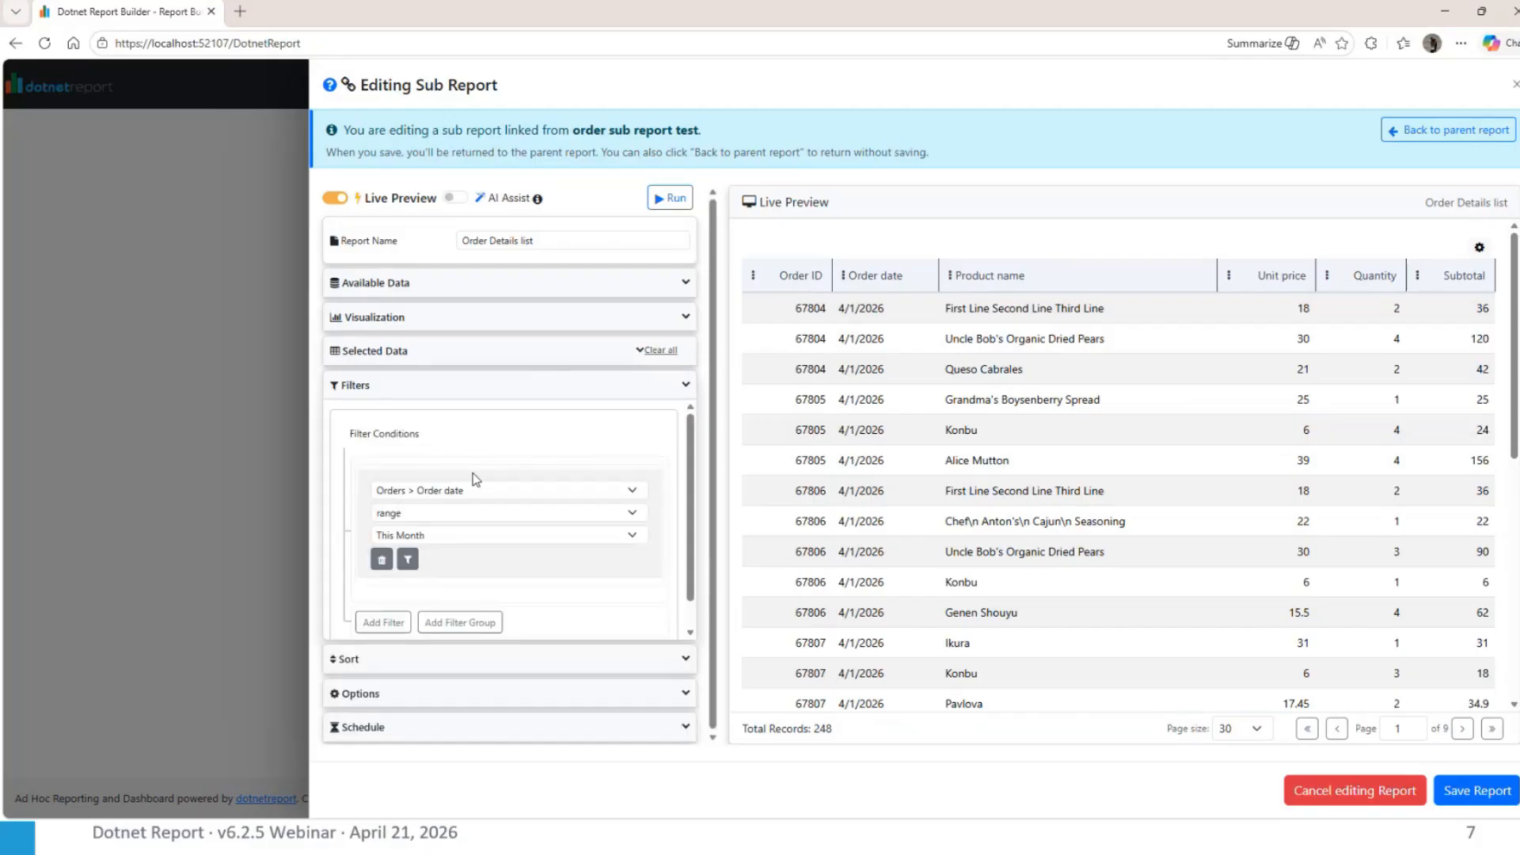
click(382, 561)
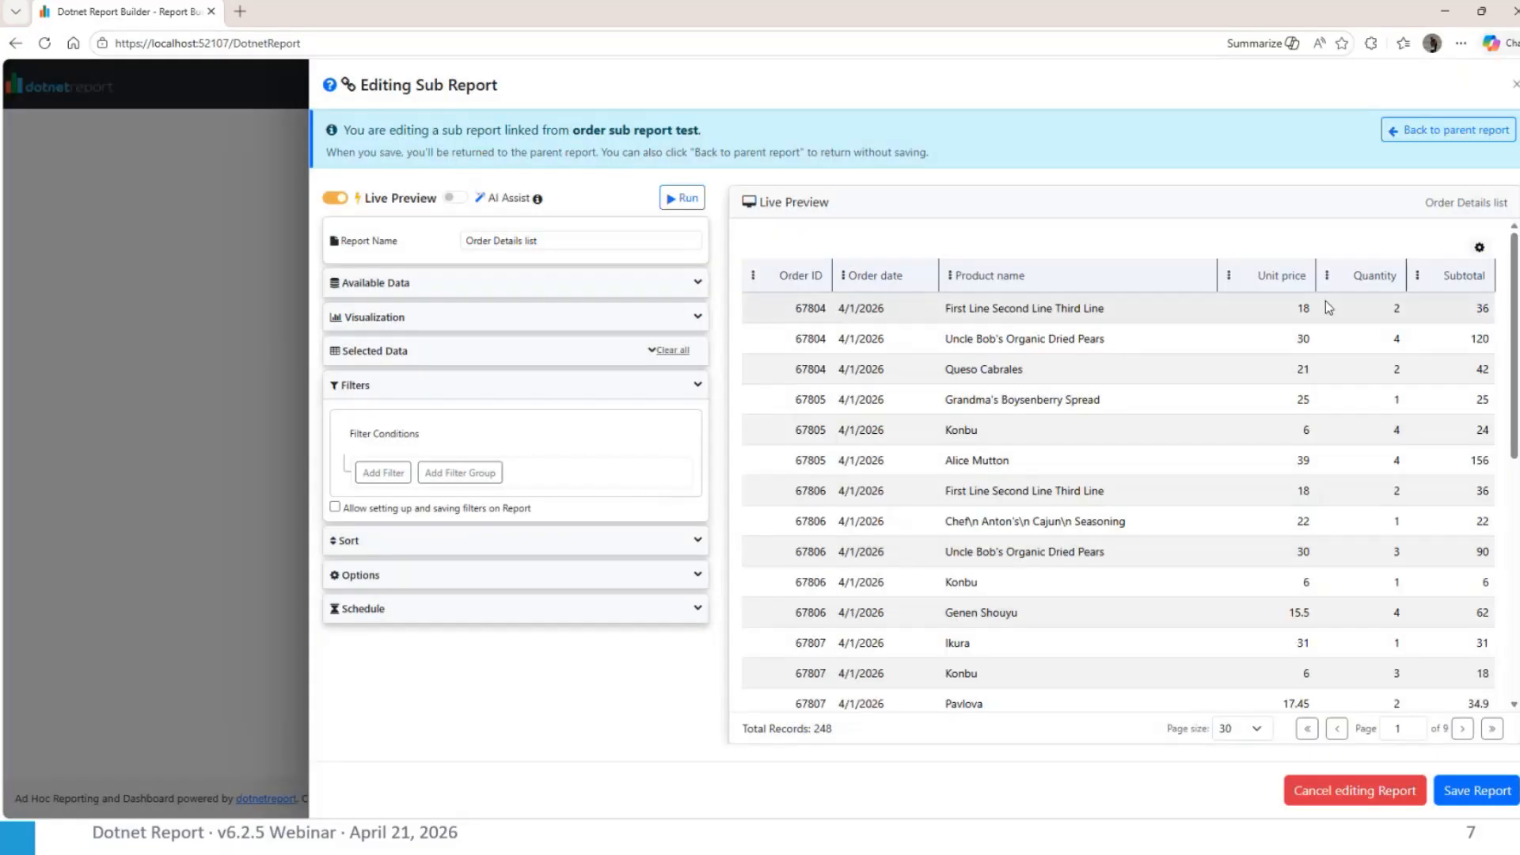
click(1476, 790)
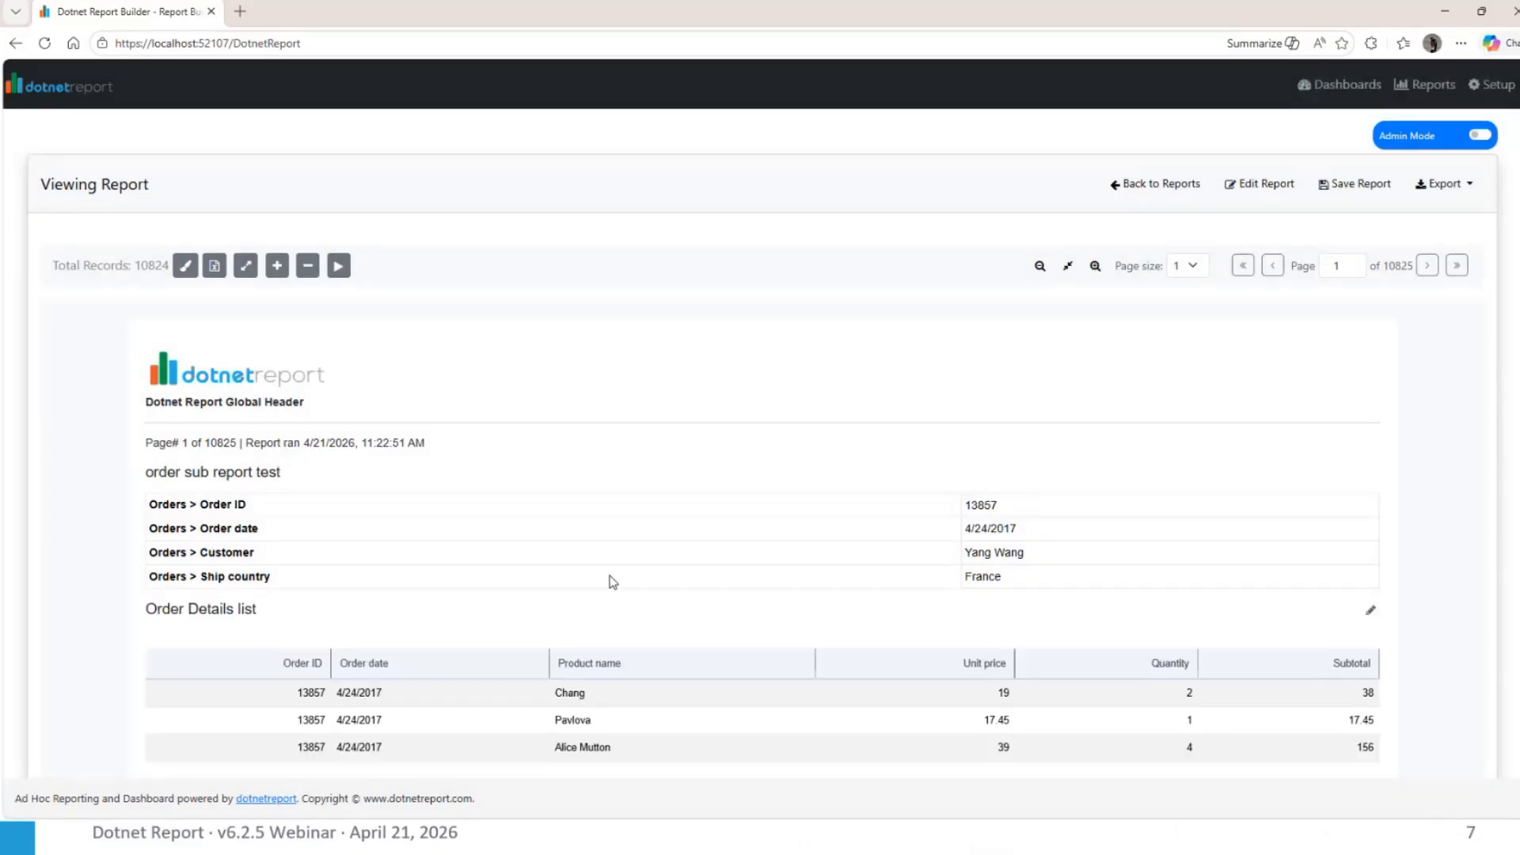
Review the order sub report test output, view its Order Details list sub report in the editor with Live Preview, and return without saving
scroll(483, 643, down, 3)
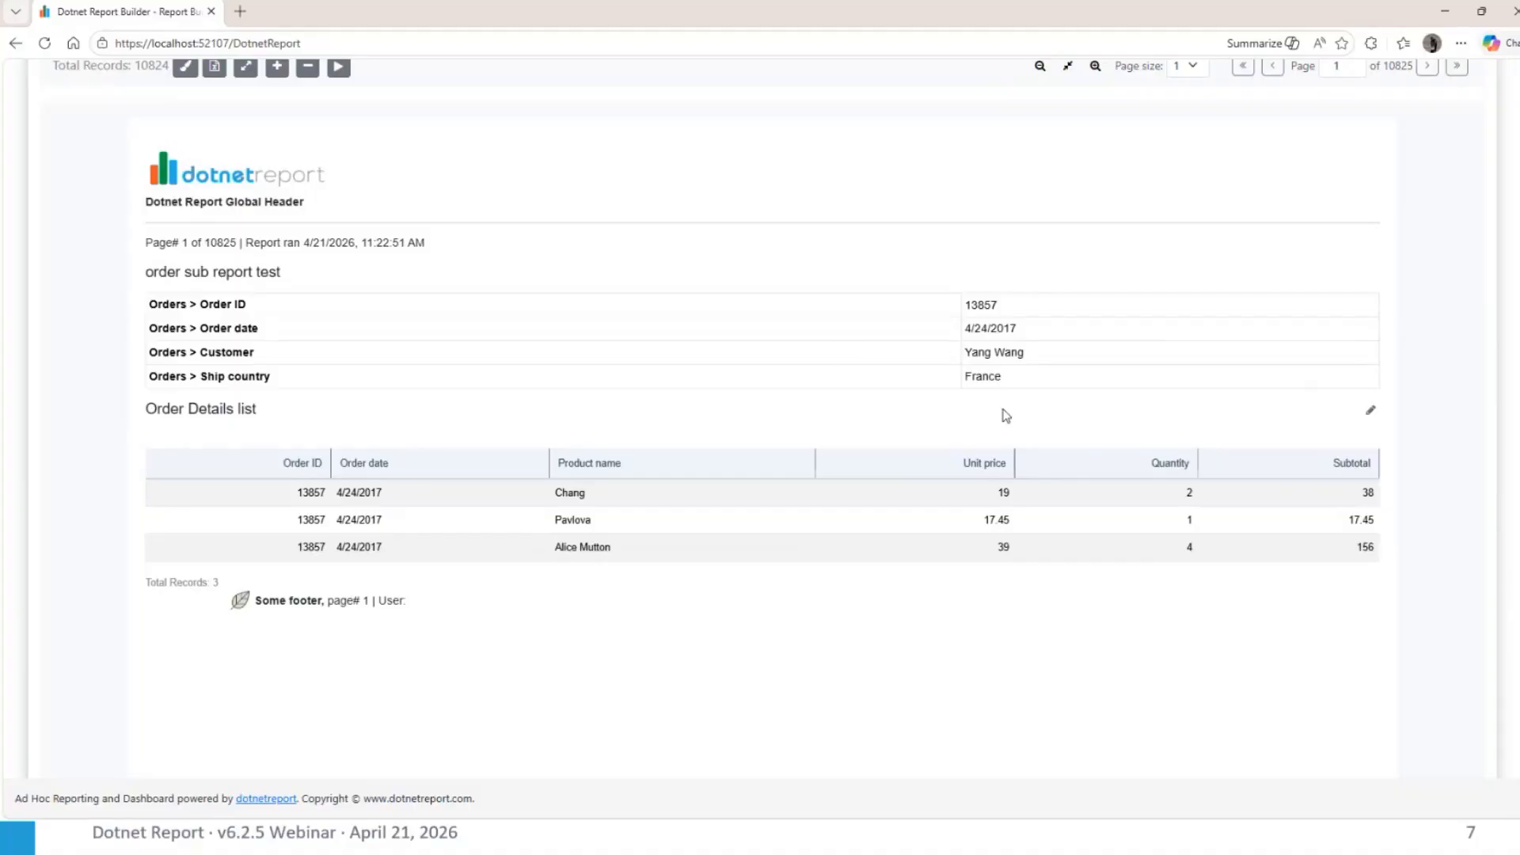
scroll(1005, 415, up, 1)
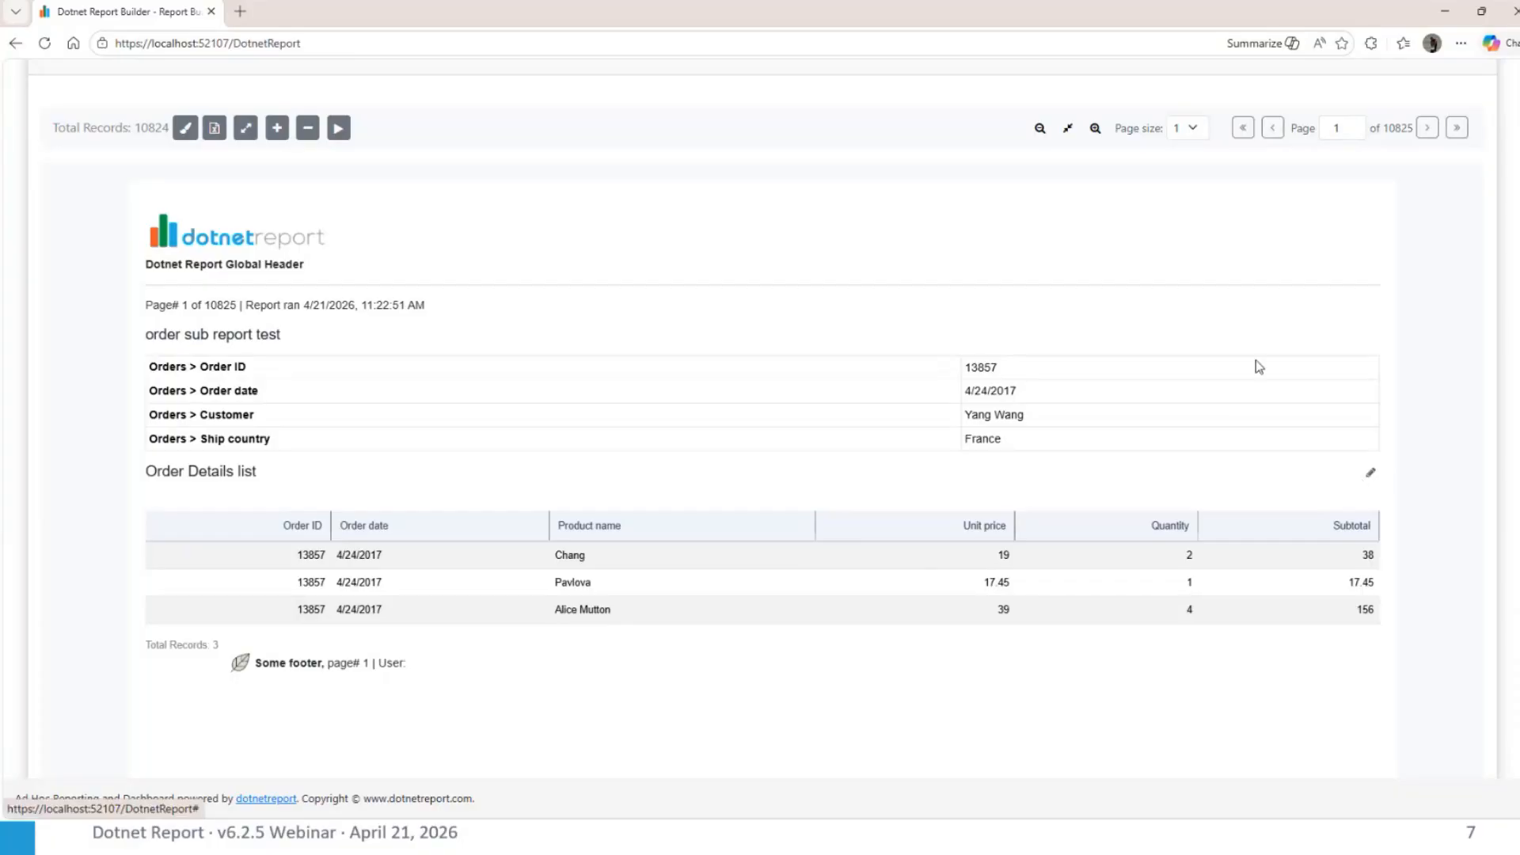
click(1372, 477)
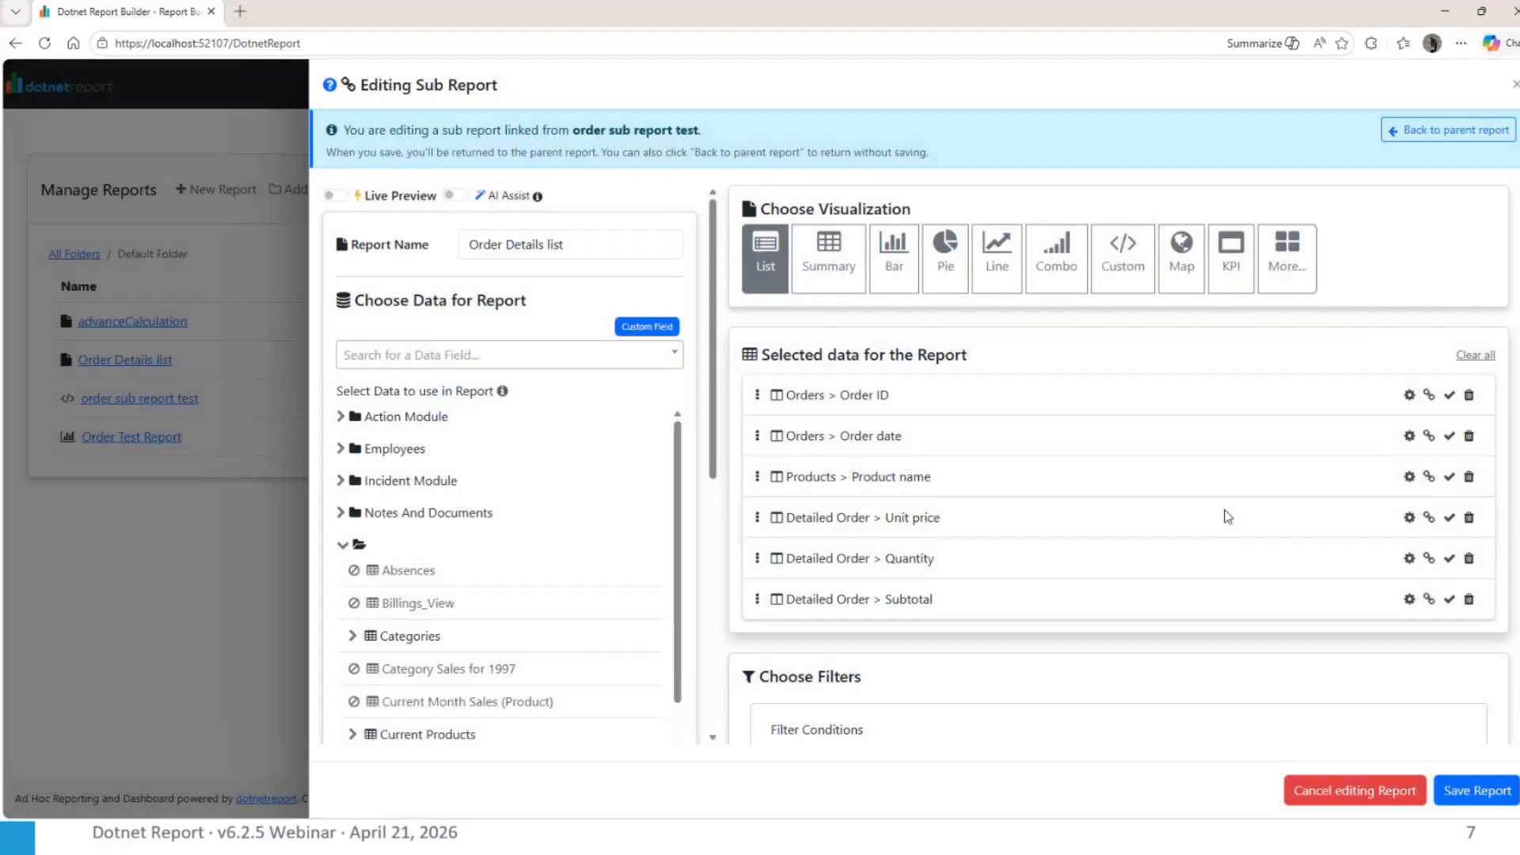
click(334, 197)
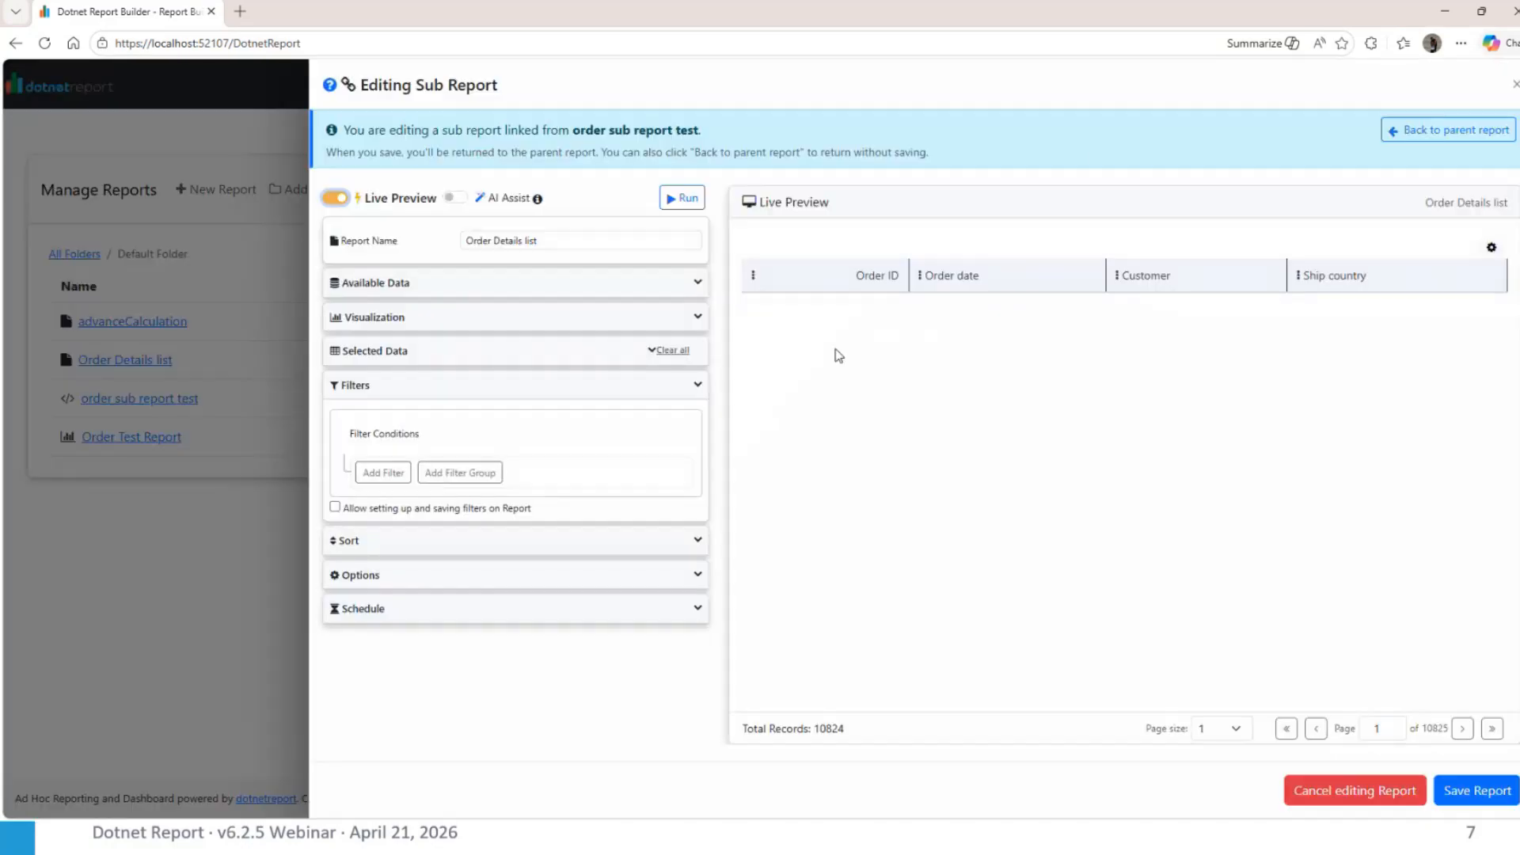
click(1407, 126)
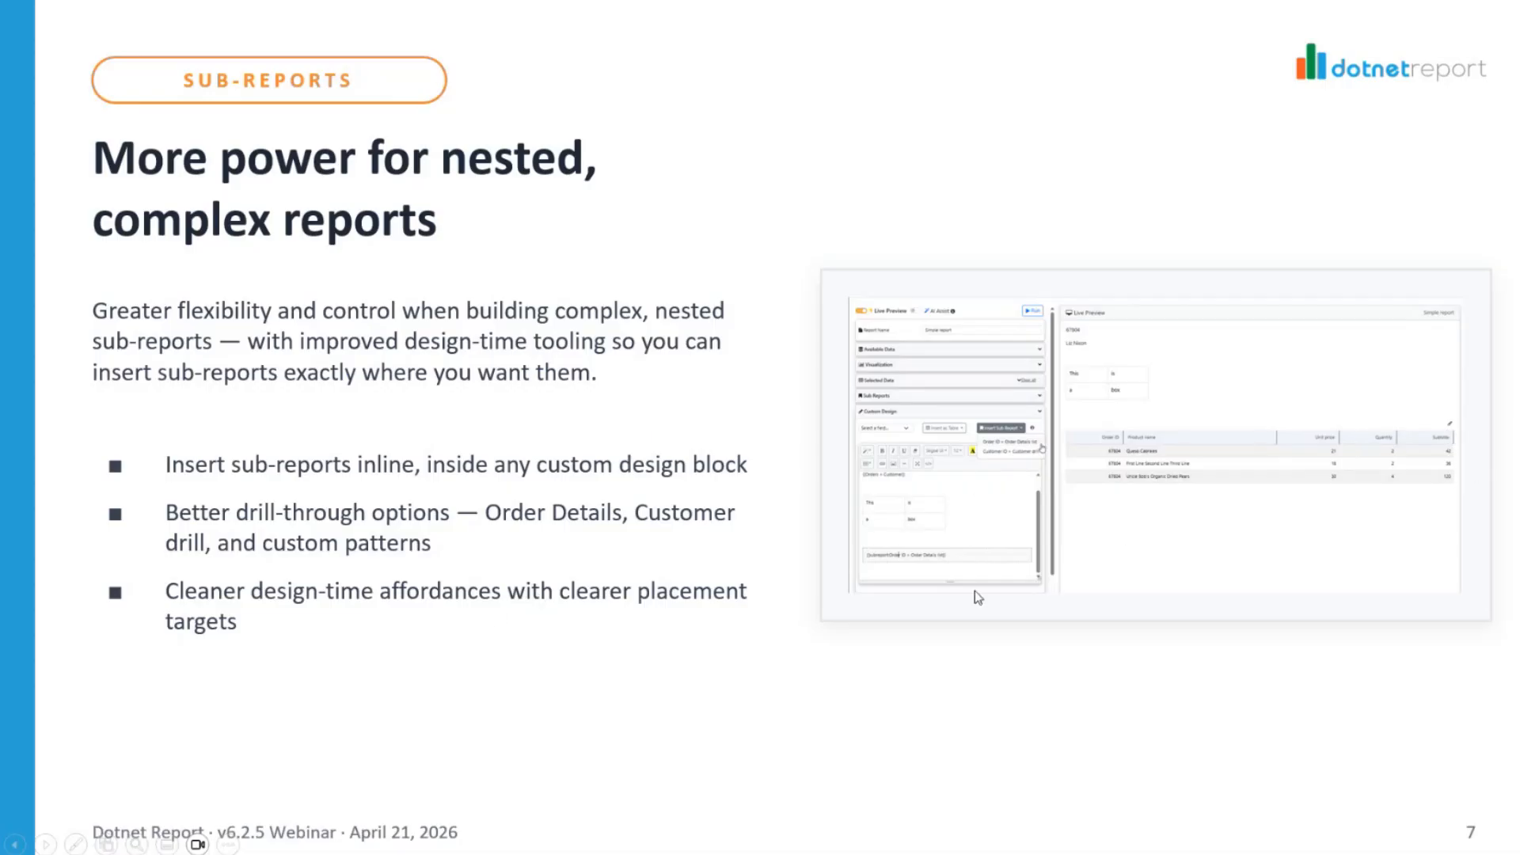
key(Right)
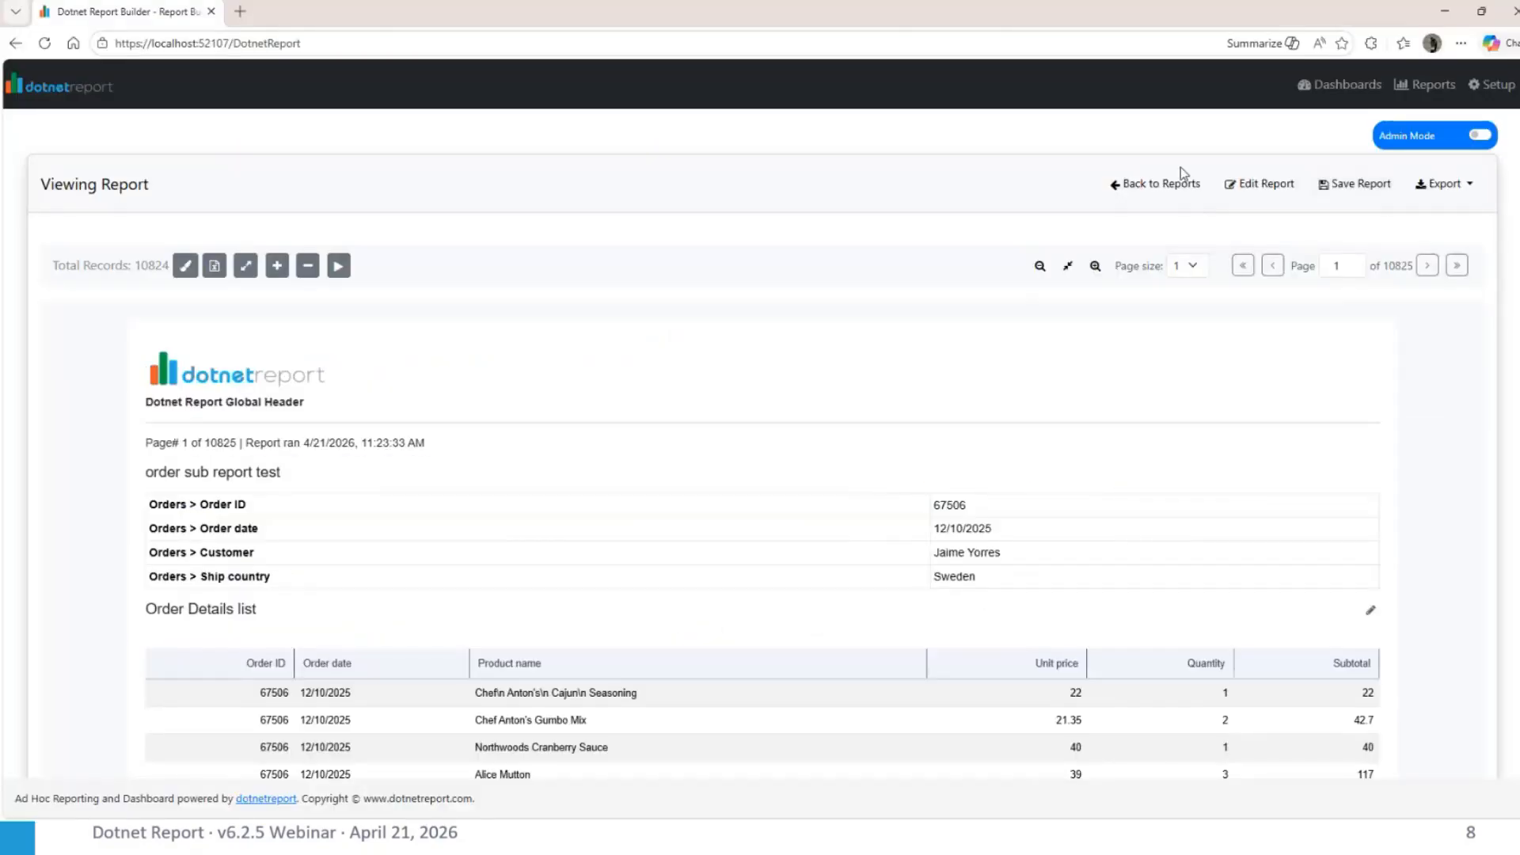
In the database setup's relations, move the Products to Categories join above the Categories to Products join
click(1473, 84)
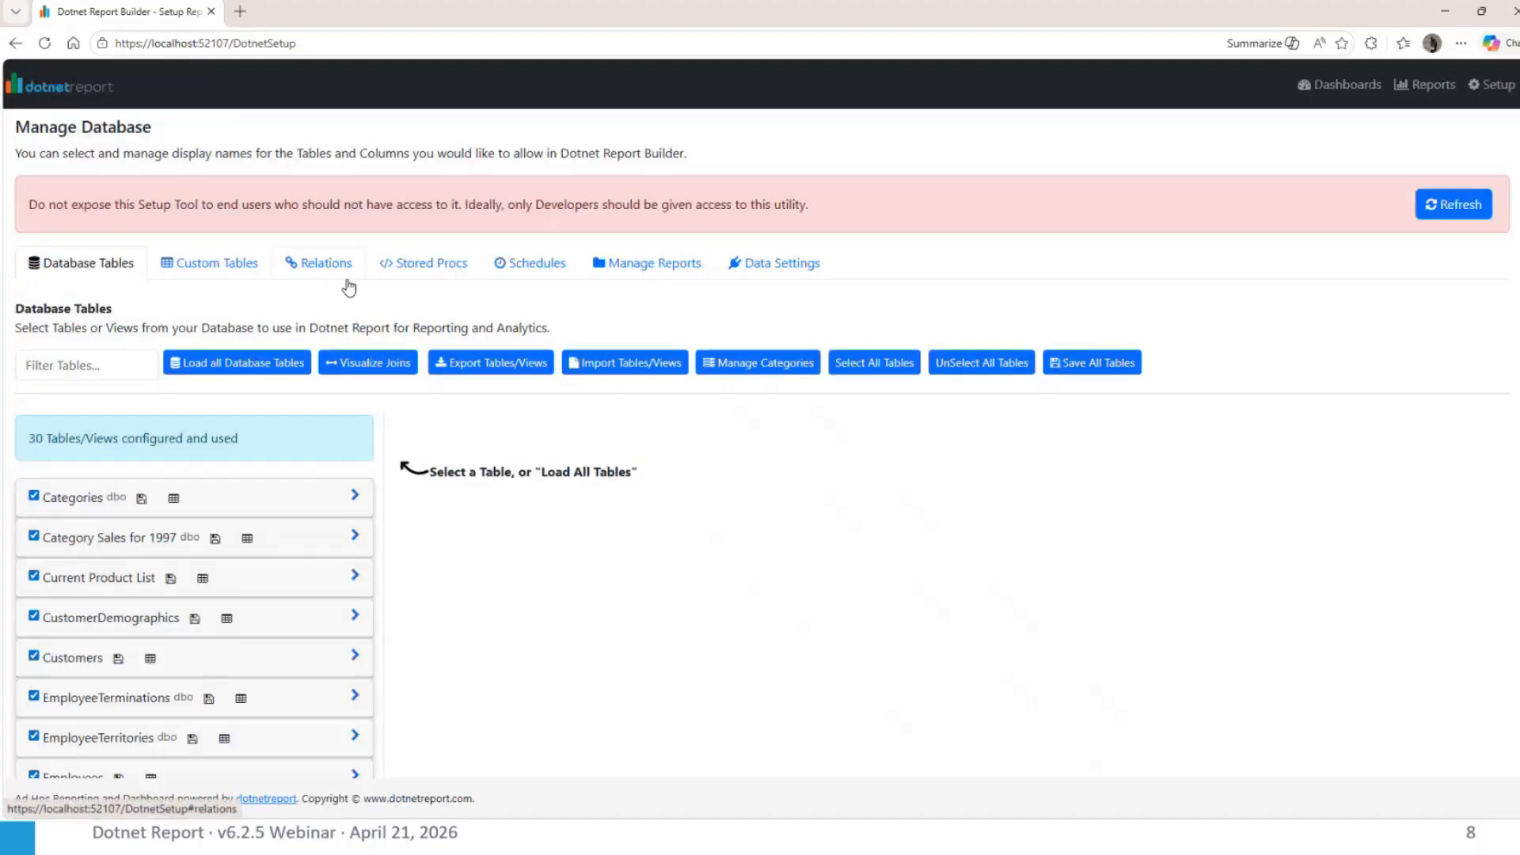
click(349, 282)
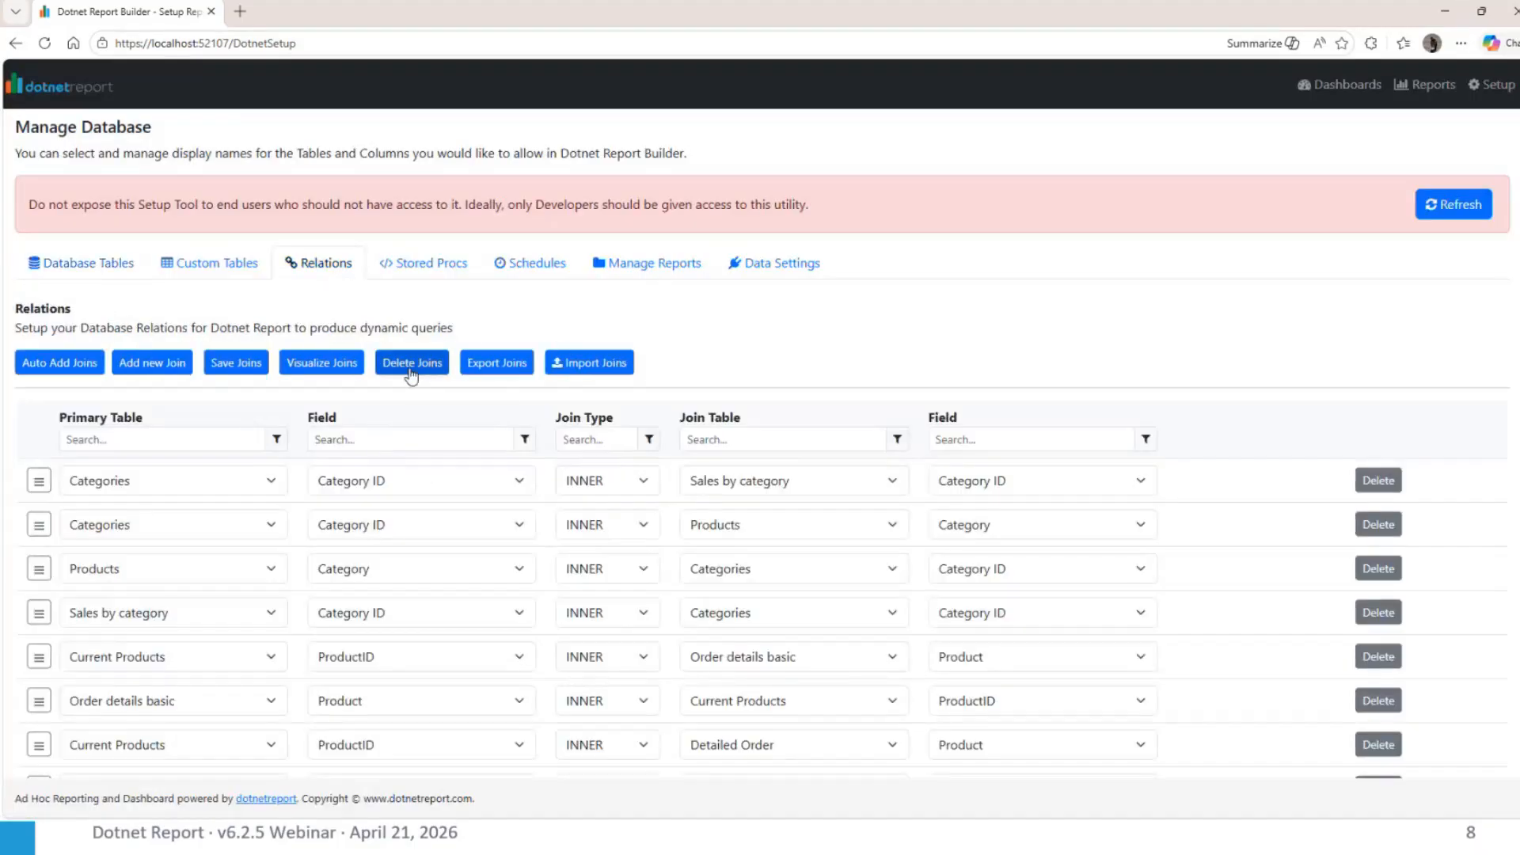
scroll(303, 542, down, 2)
scroll(303, 543, up, 1)
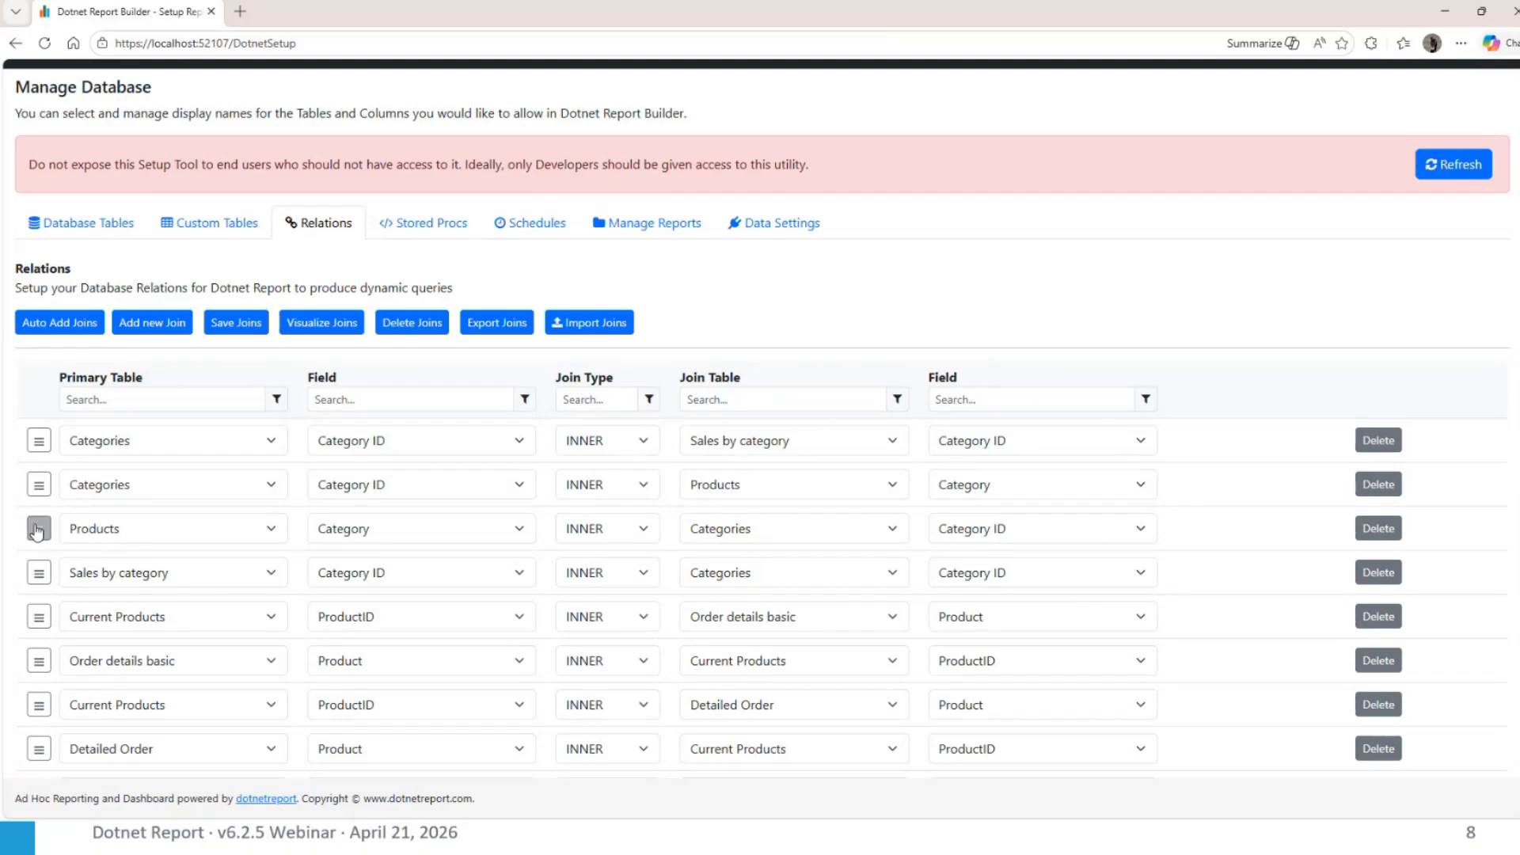
mouse_move(35, 518)
mouse_down()
mouse_move(37, 484)
mouse_move(38, 534)
mouse_move(40, 489)
mouse_move(47, 498)
mouse_up()
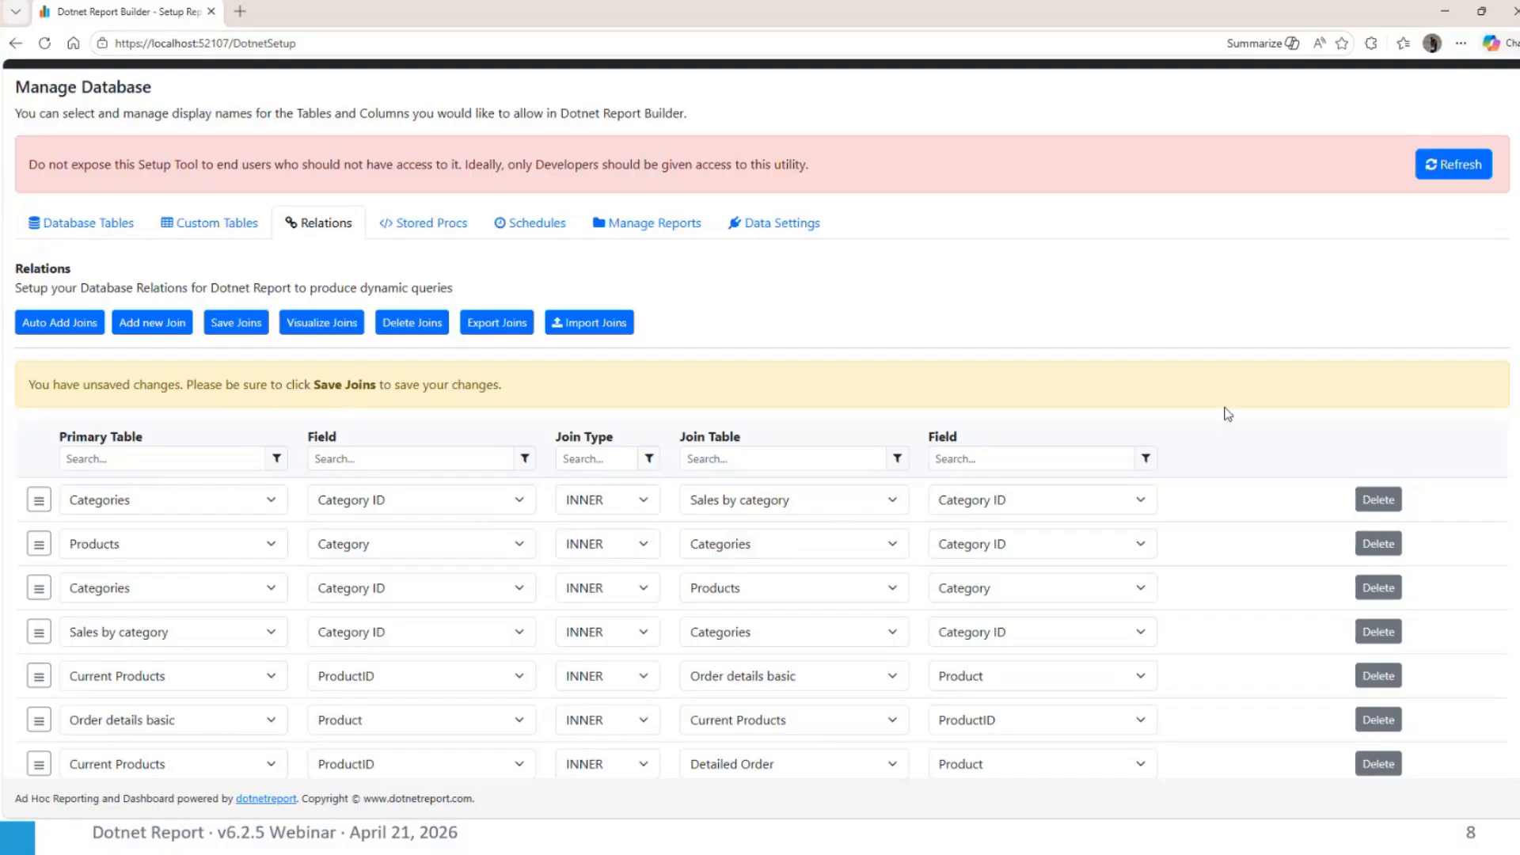
Leave the database setup and return to the Manage Reports page
scroll(1297, 258, up, 1)
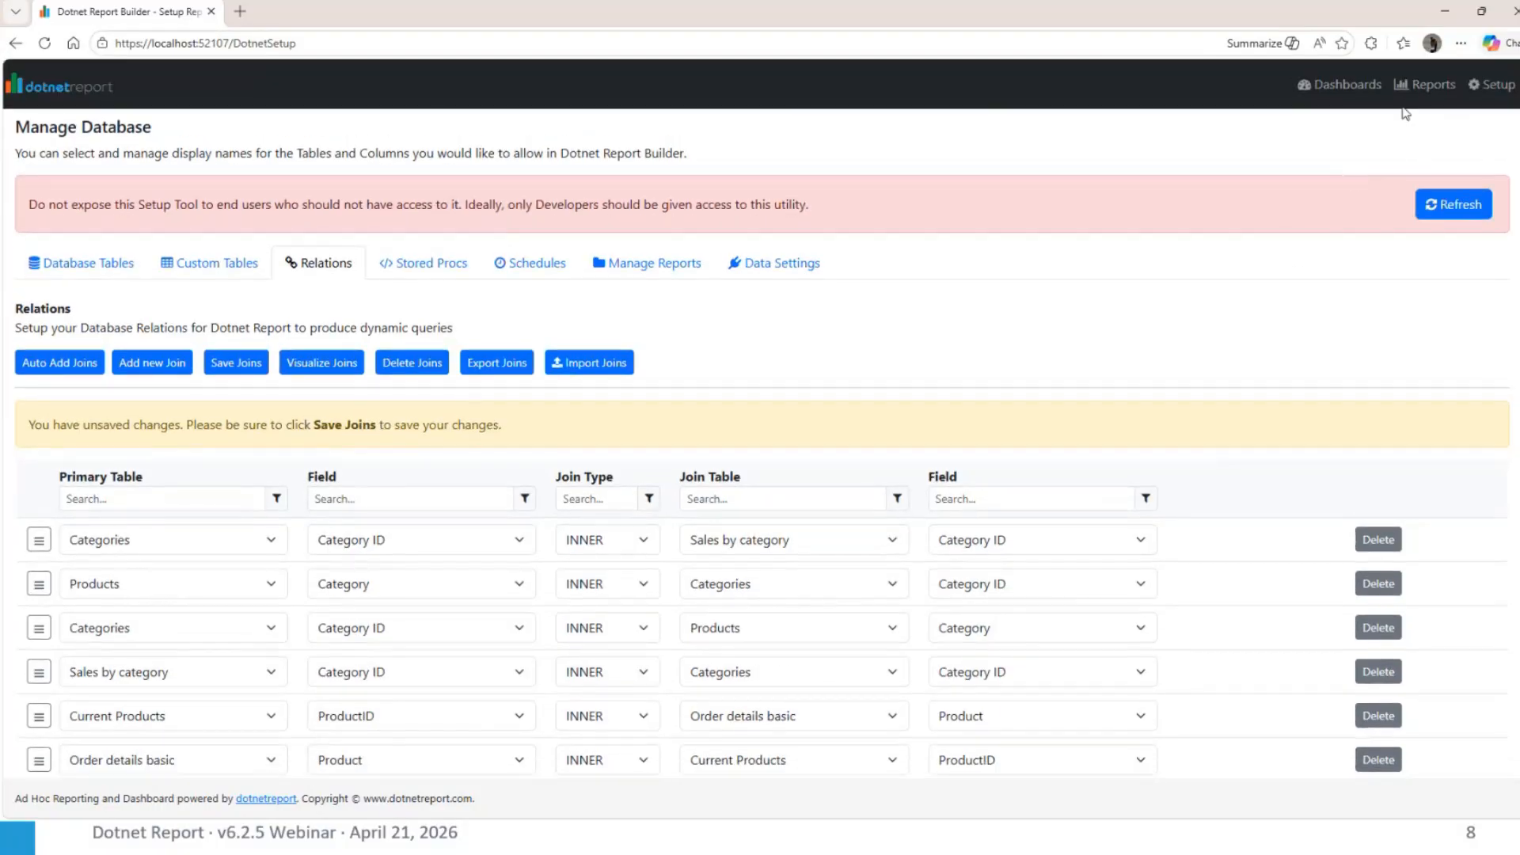
click(1421, 88)
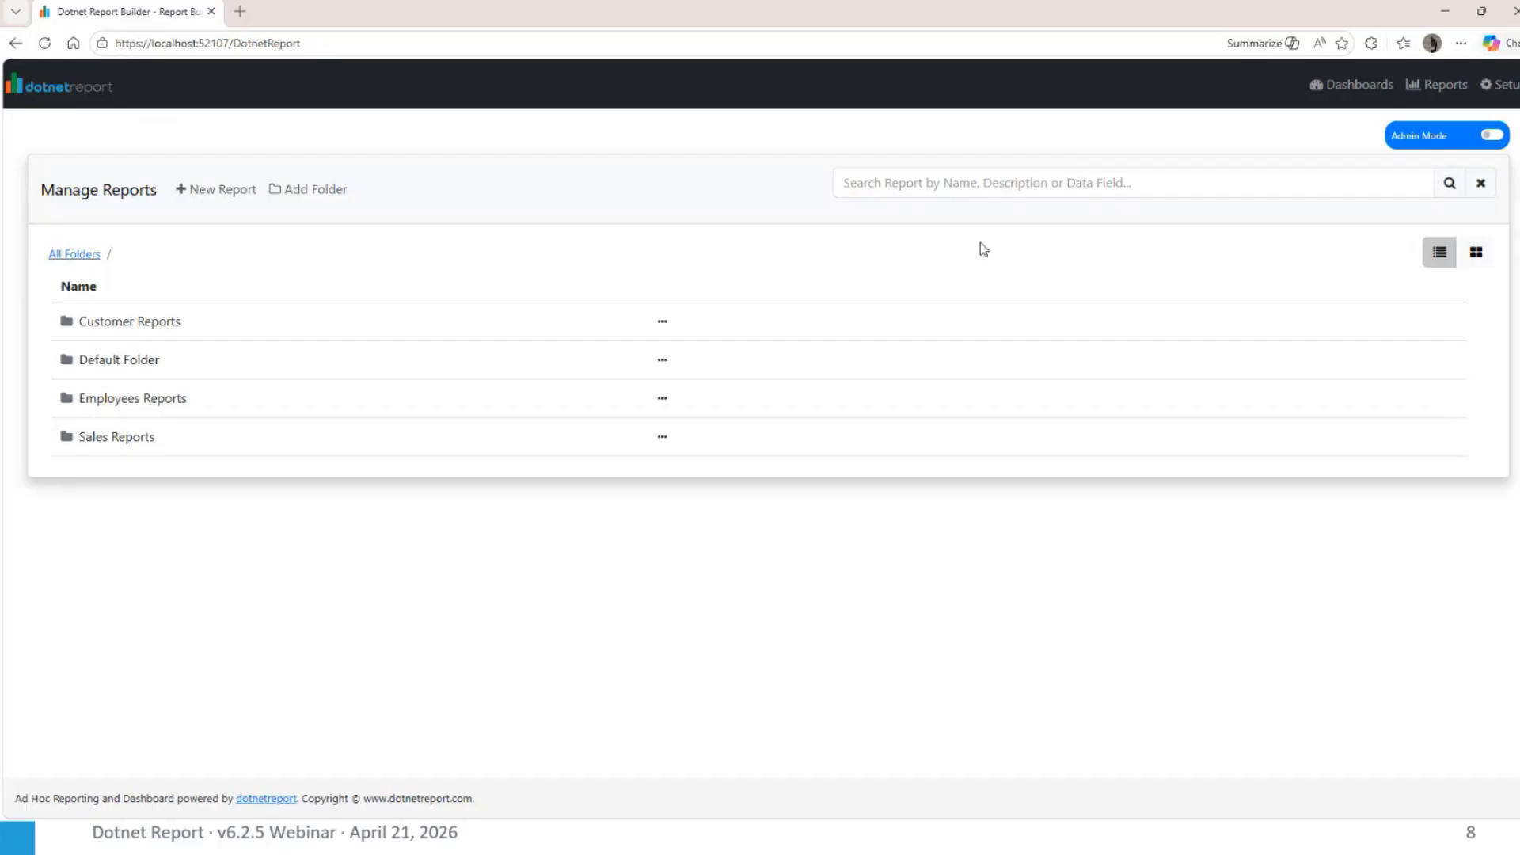
Turn on Admin Mode and start a new report with the Orders fields Order ID, Shipped date, Employee and Order date
click(1489, 138)
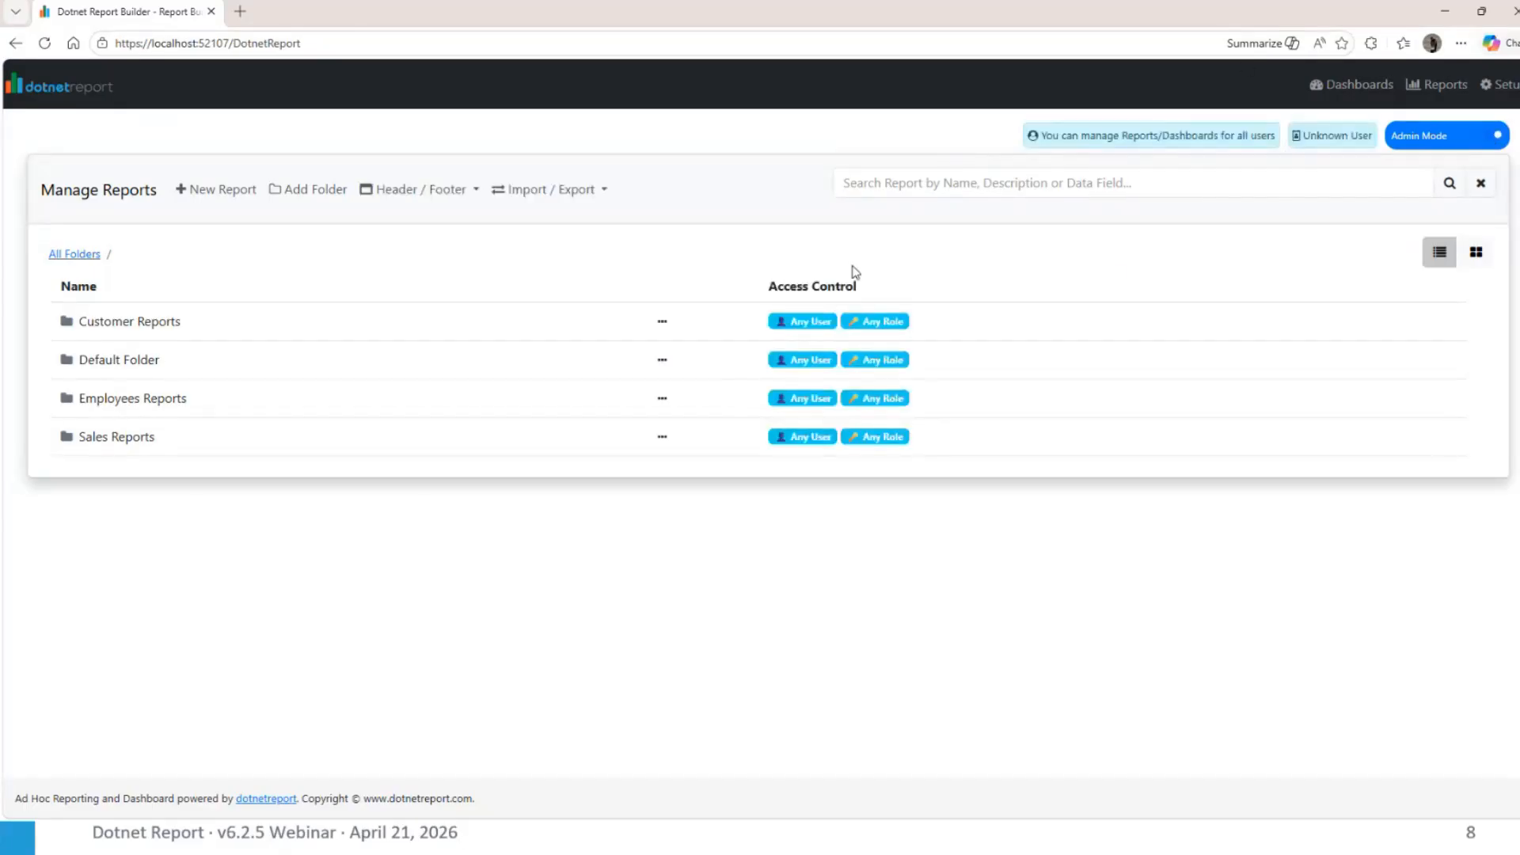
click(219, 194)
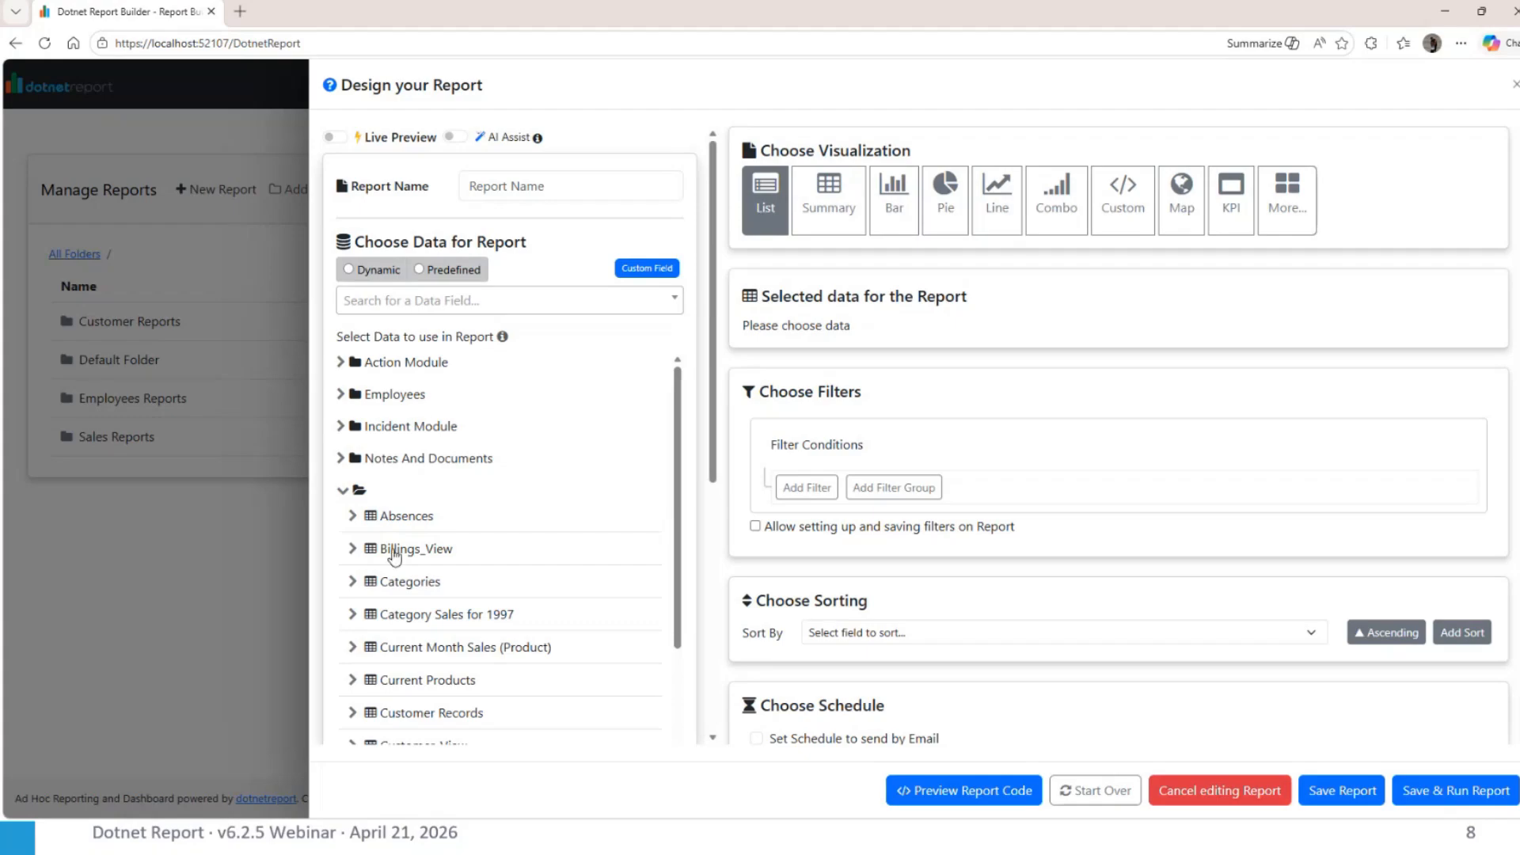
scroll(394, 554, down, 2)
scroll(393, 554, down, 3)
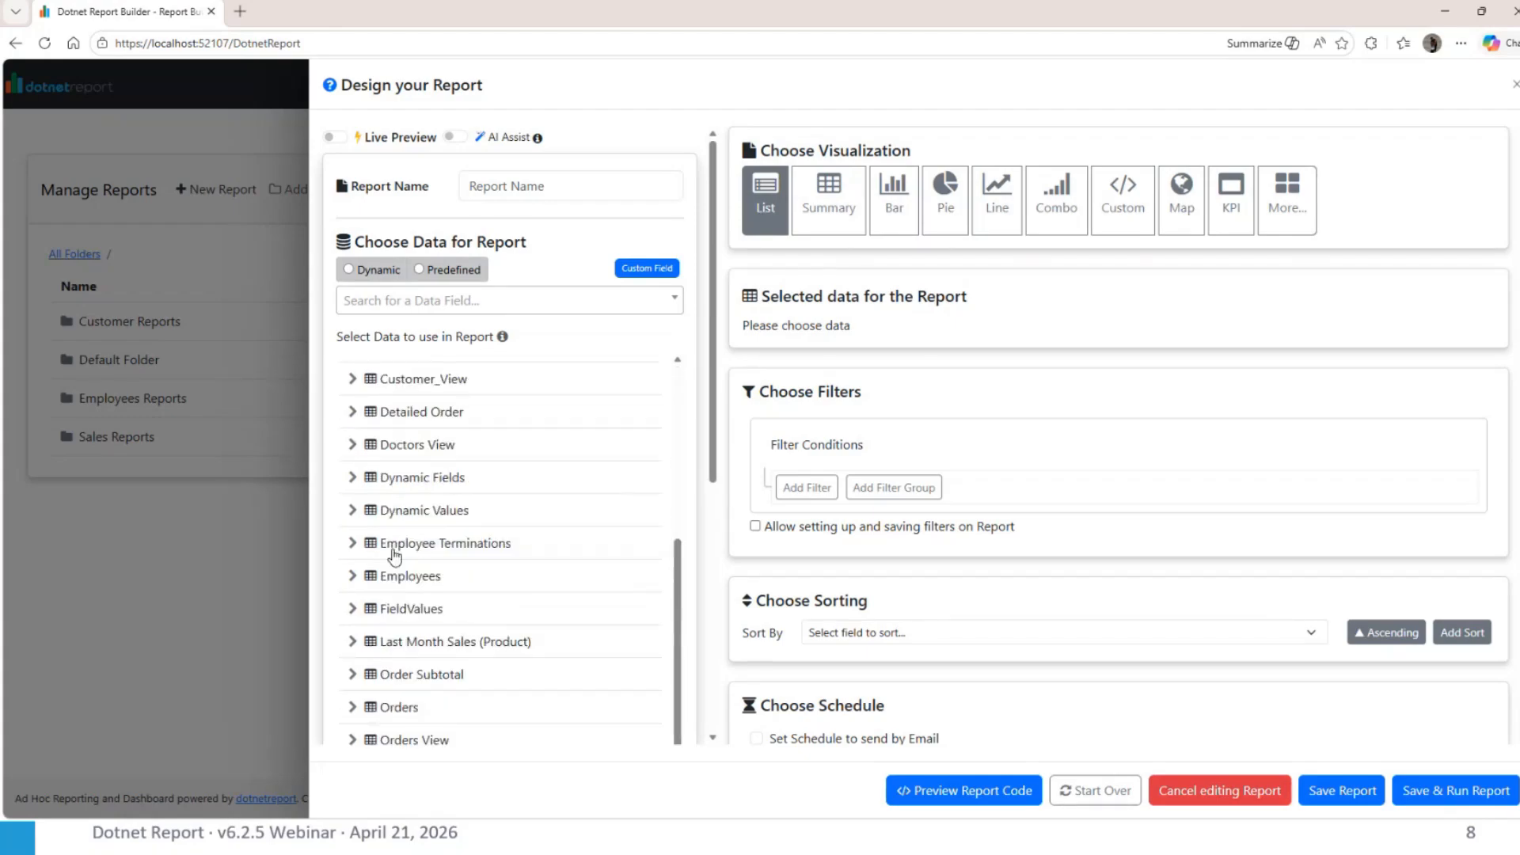
click(368, 707)
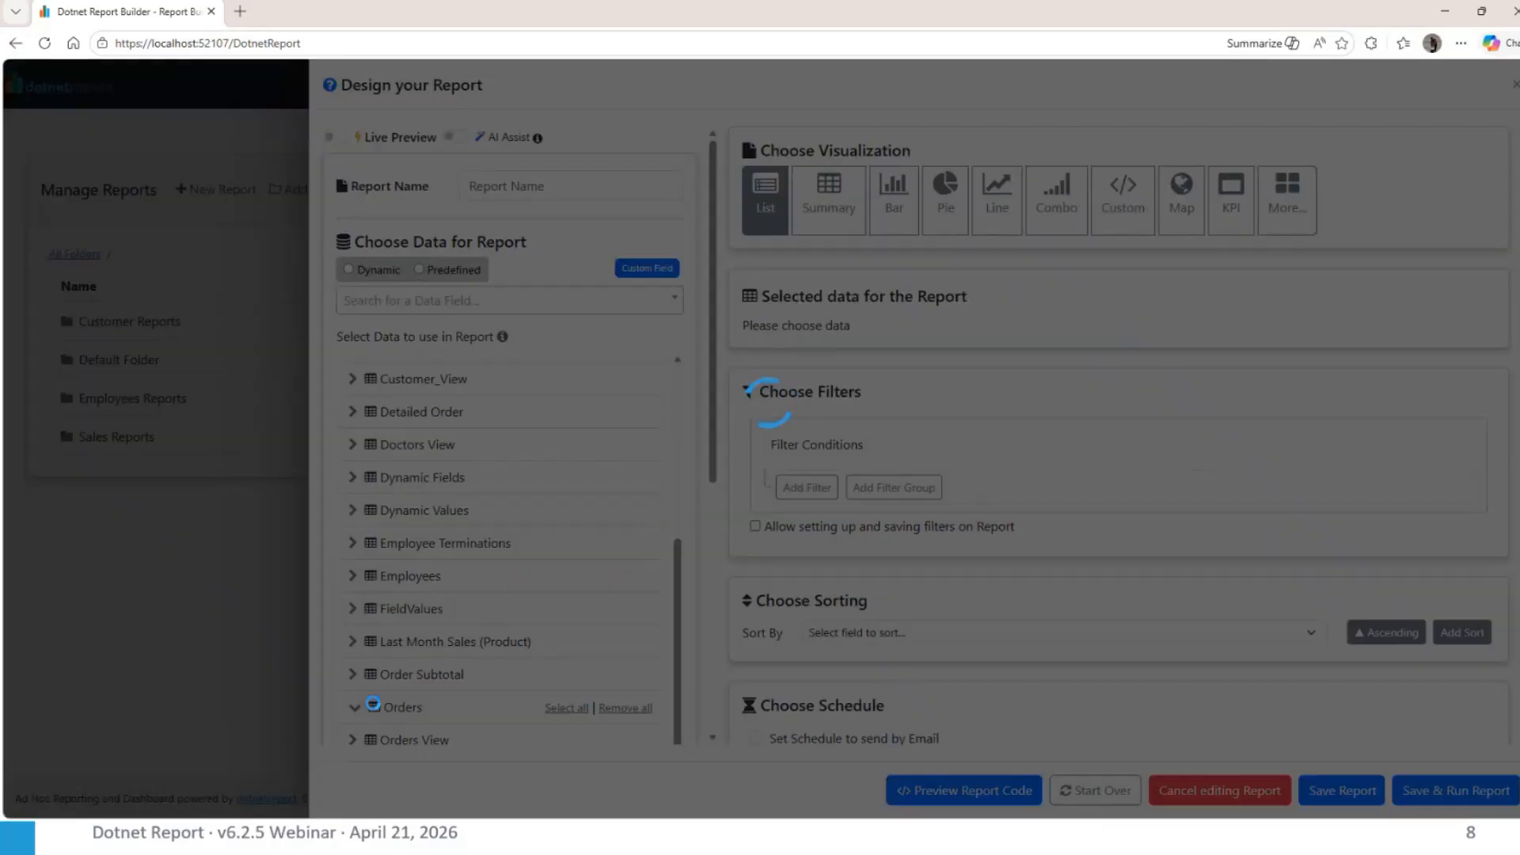
scroll(522, 685, down, 2)
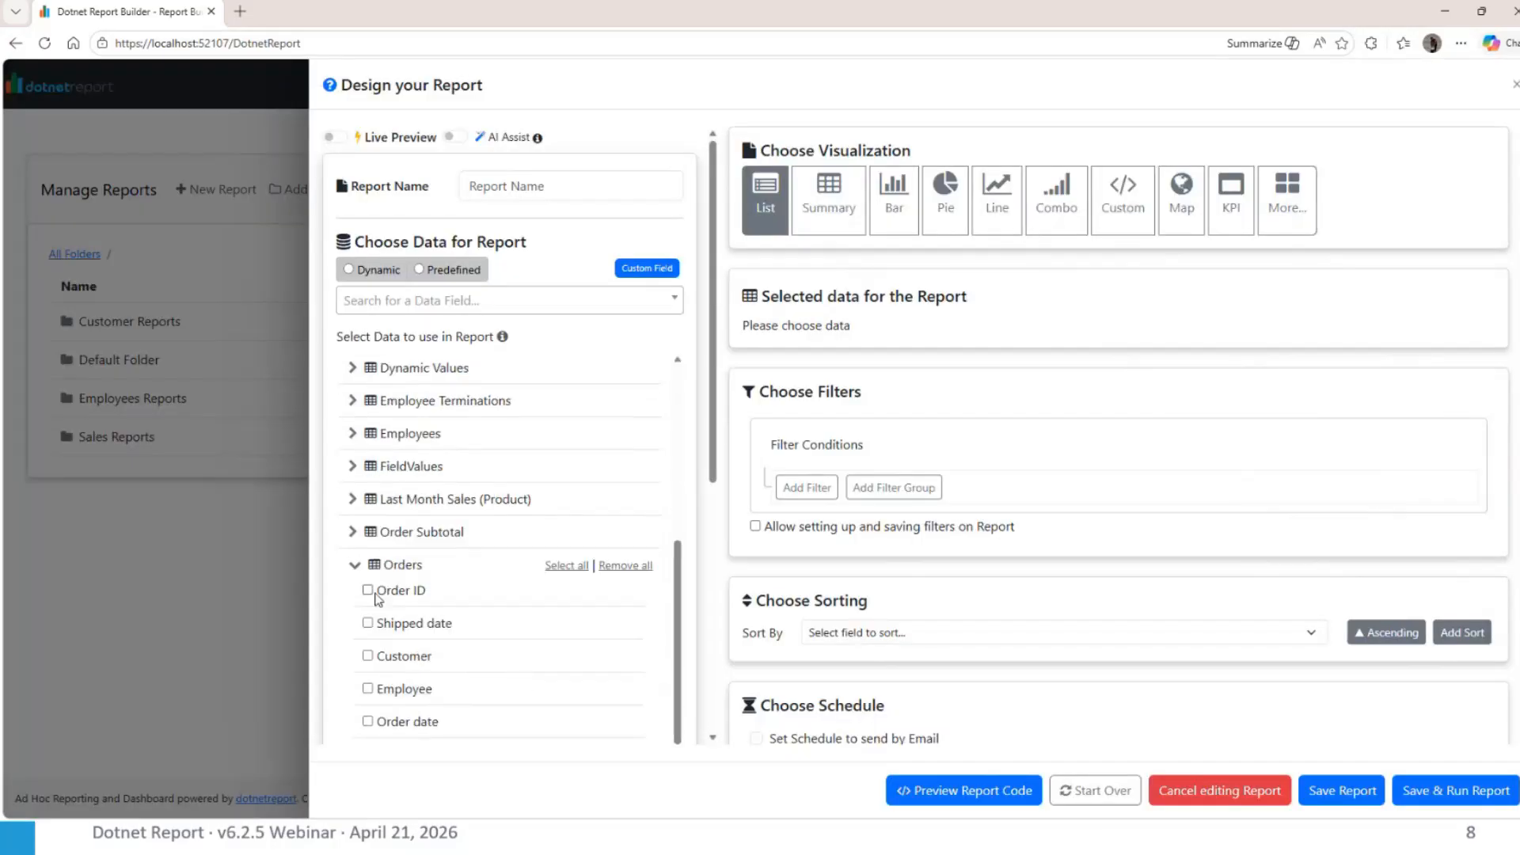
click(368, 590)
click(367, 623)
click(368, 688)
scroll(372, 681, down, 2)
click(368, 610)
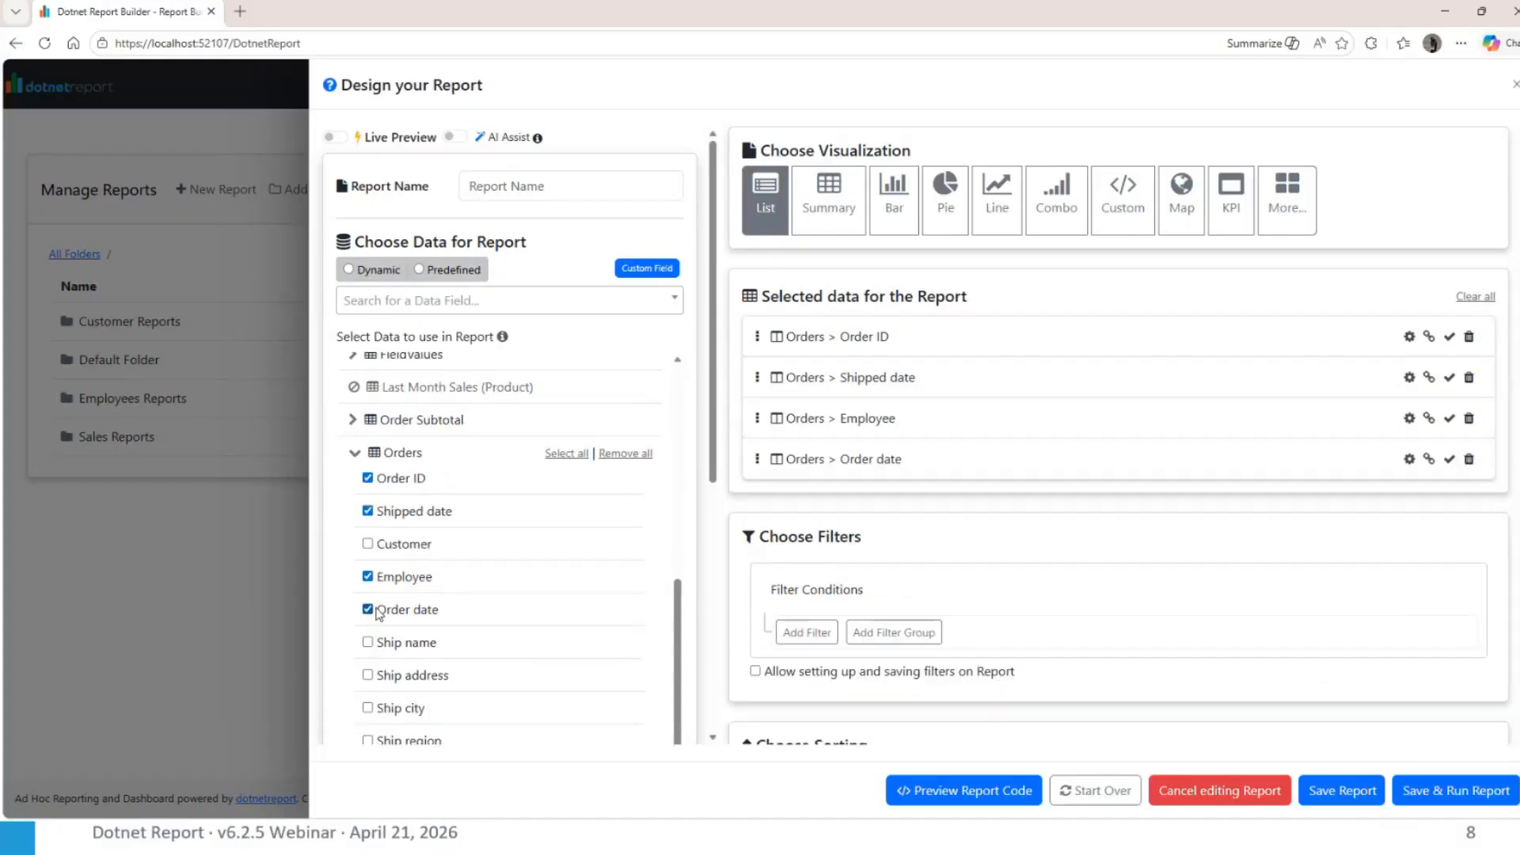
Add First name and Last name from the Employees table to the report's selected data
scroll(502, 600, up, 3)
click(354, 496)
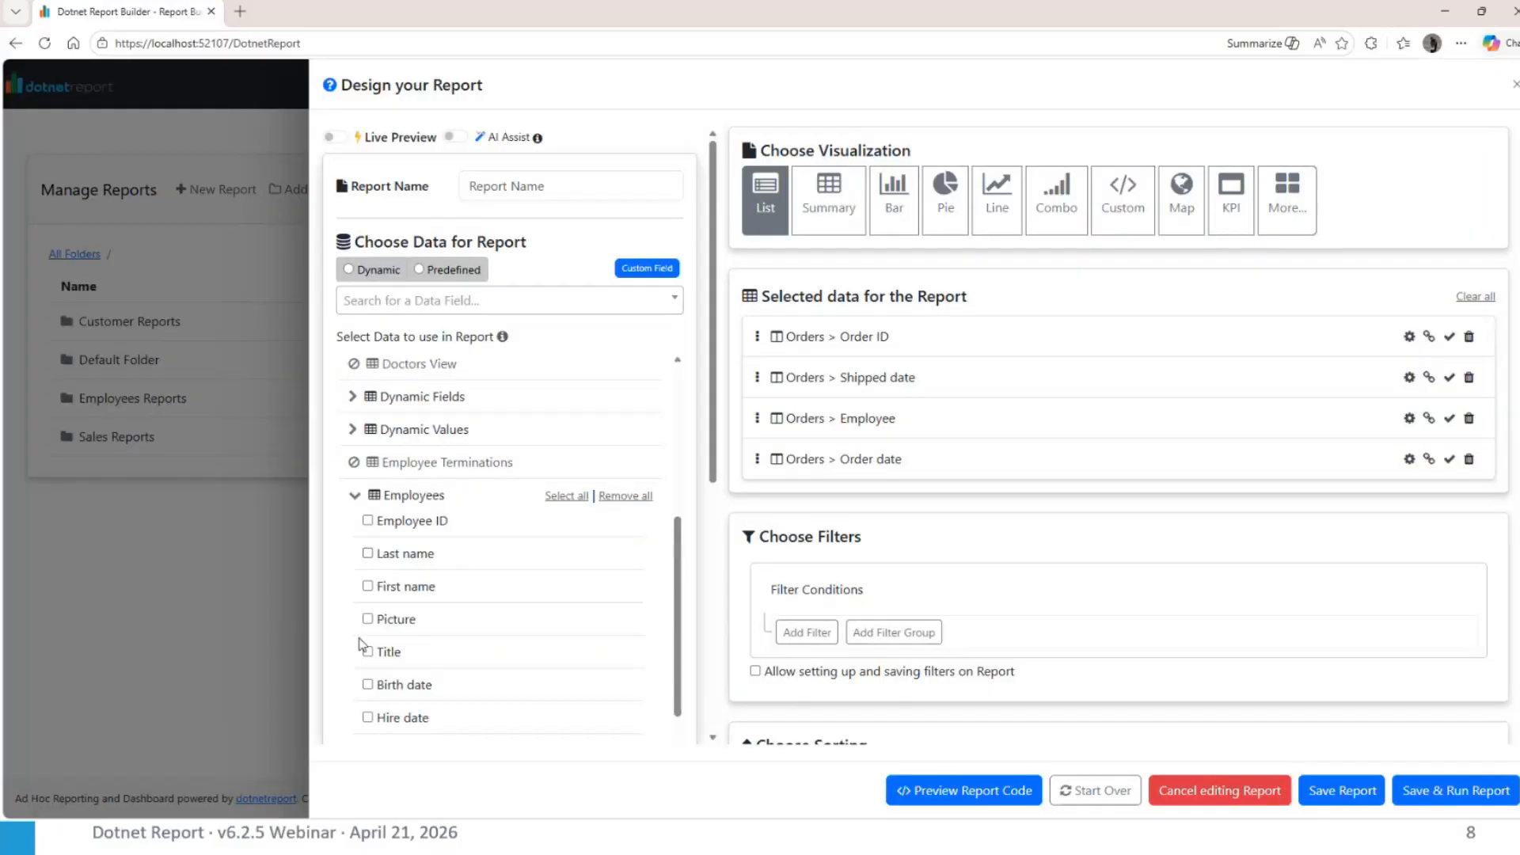
click(368, 586)
click(367, 553)
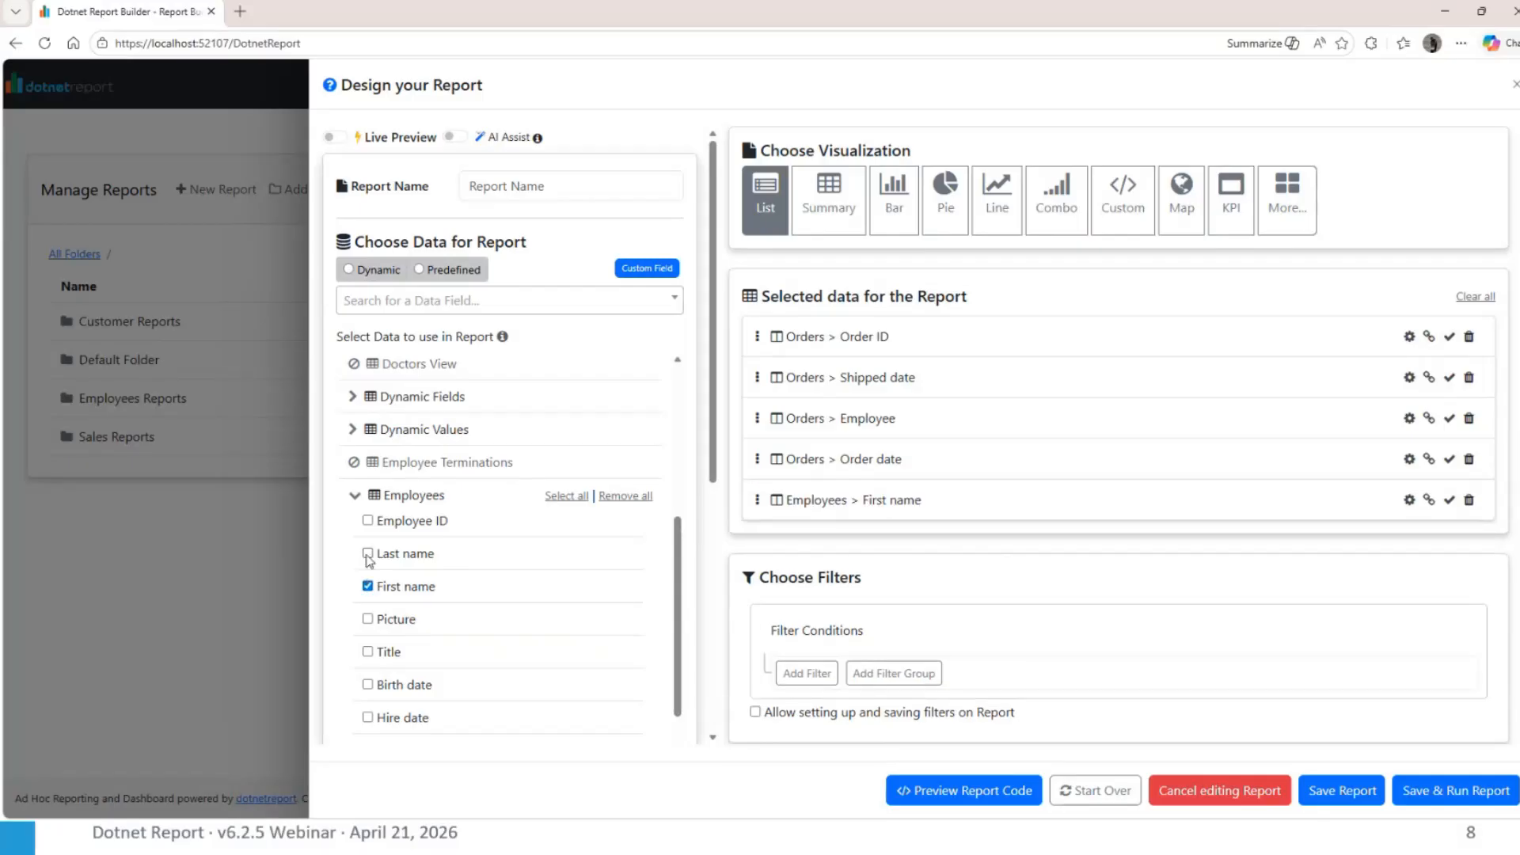
Try to preview the report code for the selected Orders and Employees fields, and close the preview
click(953, 809)
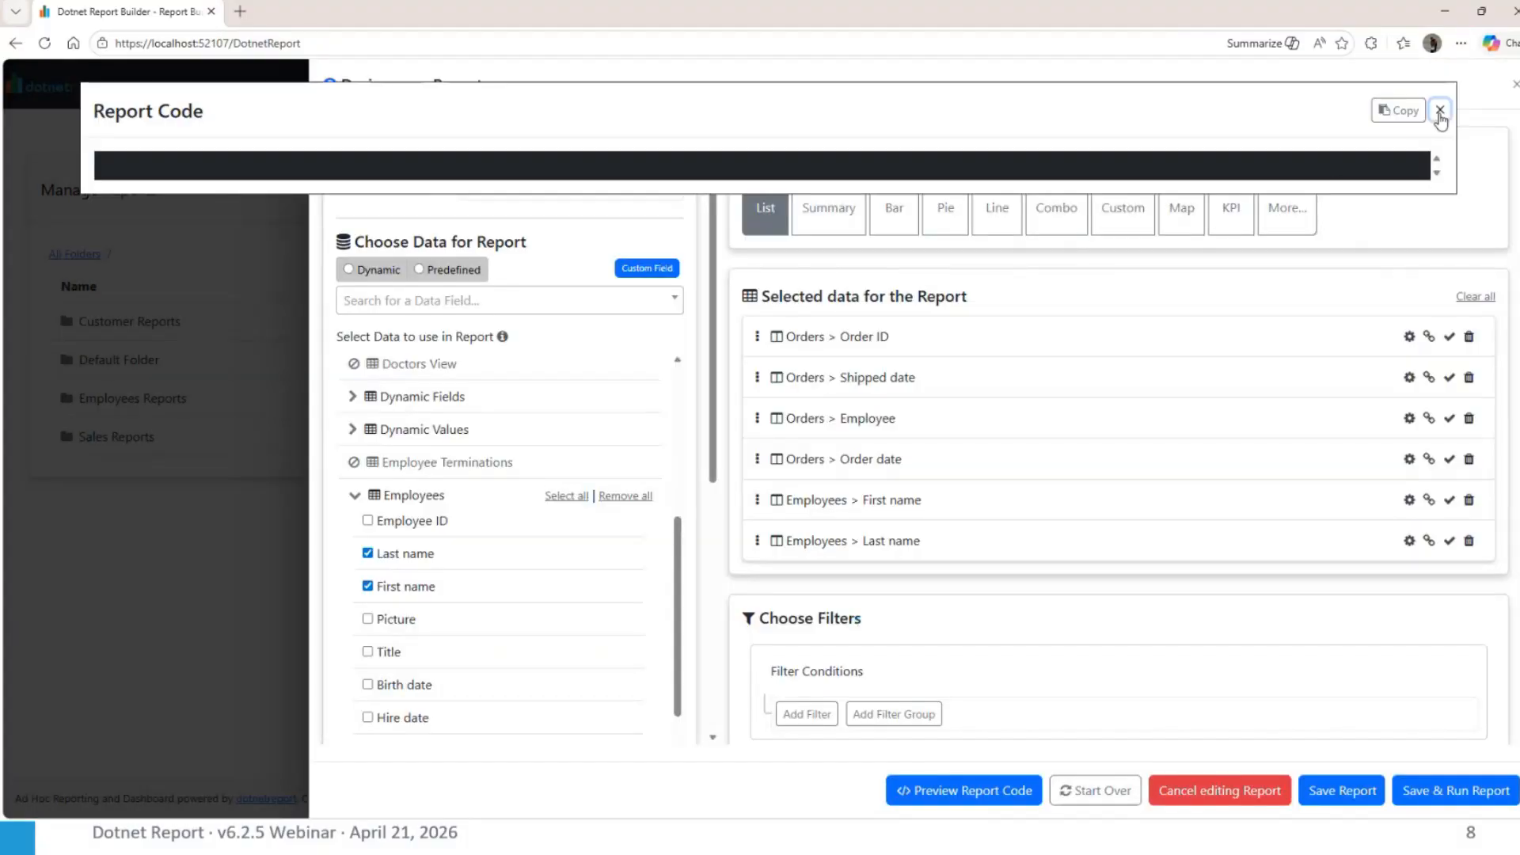
click(1440, 110)
scroll(674, 506, down, 3)
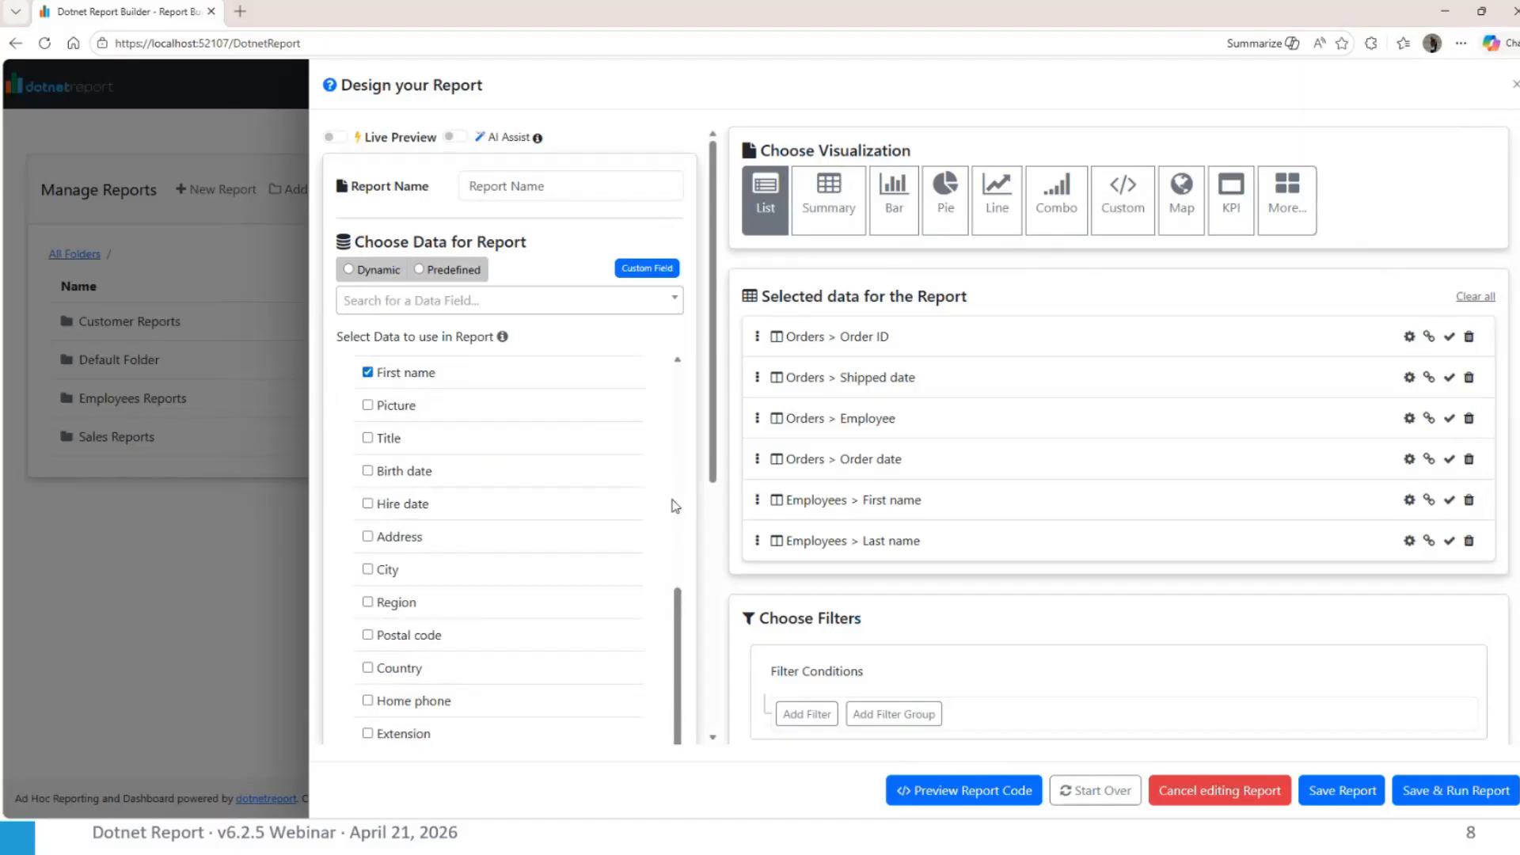
scroll(672, 506, up, 6)
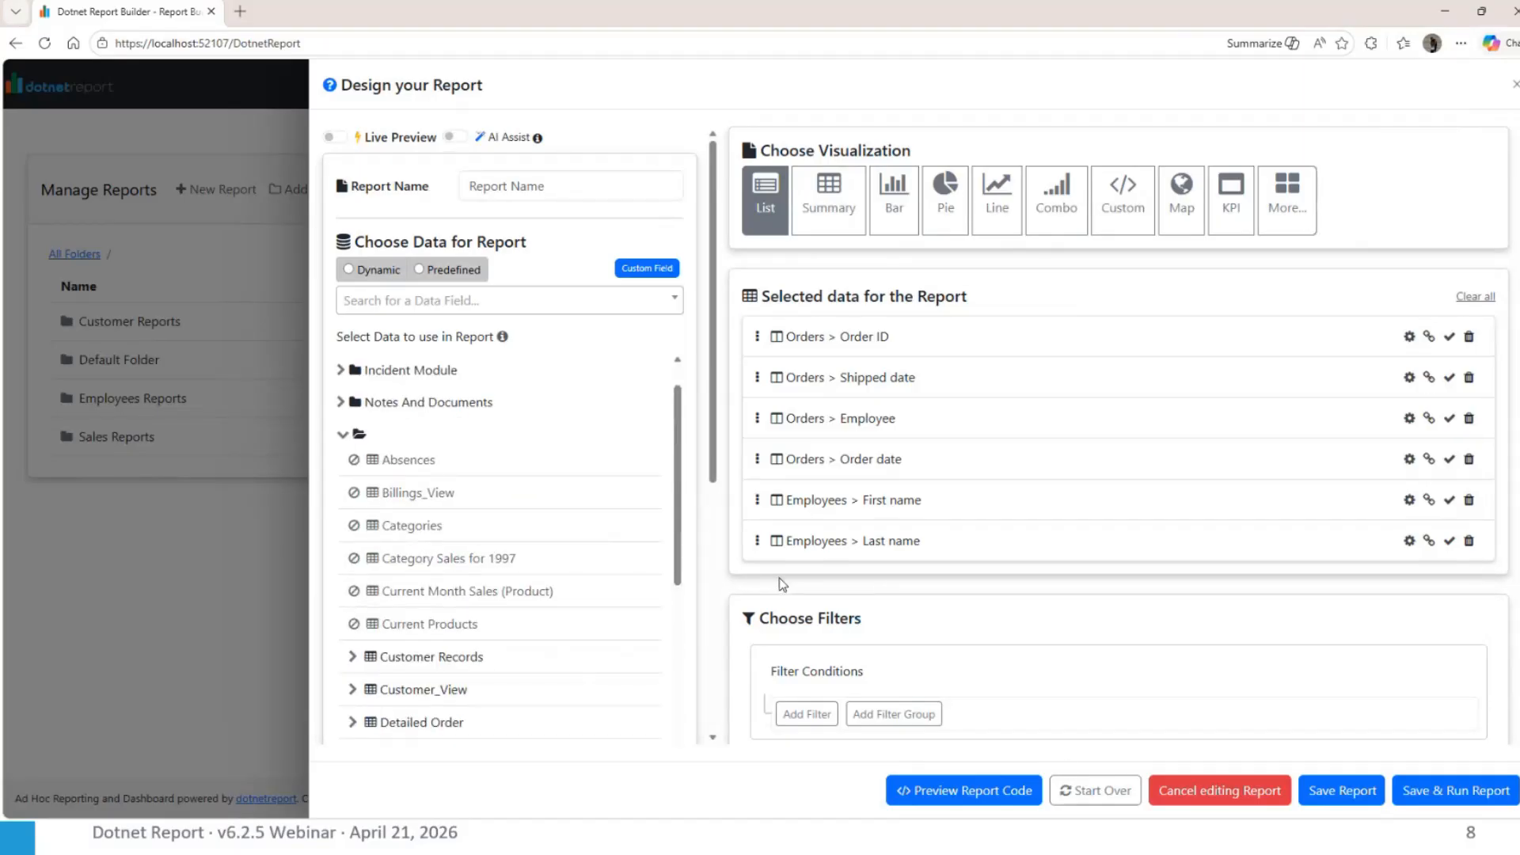
click(980, 795)
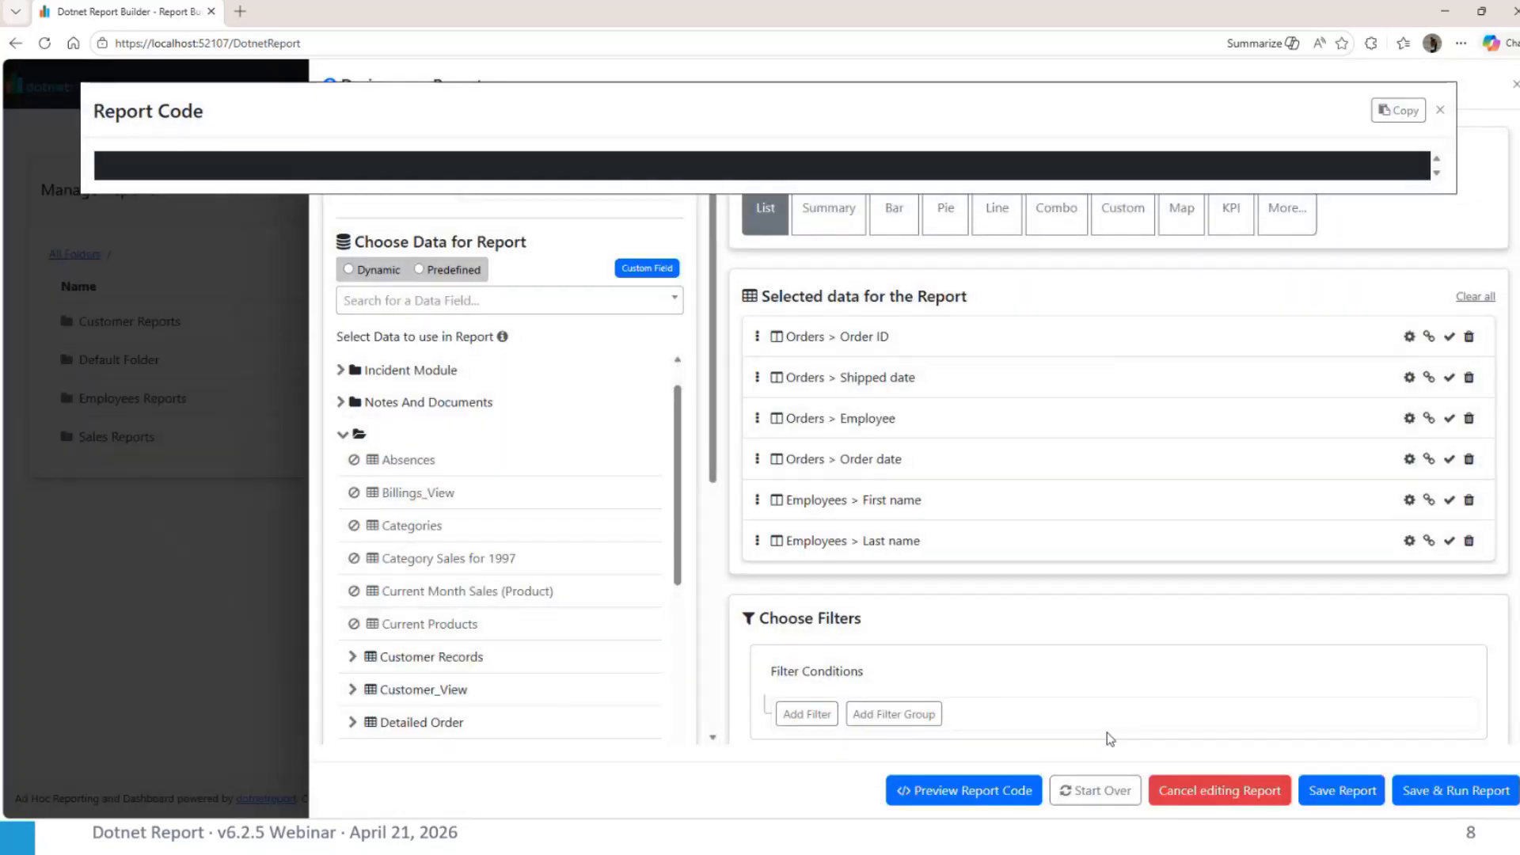
click(1440, 110)
Turn on Live Preview and examine the FROM clause and the Employees join in the generated report code
click(330, 137)
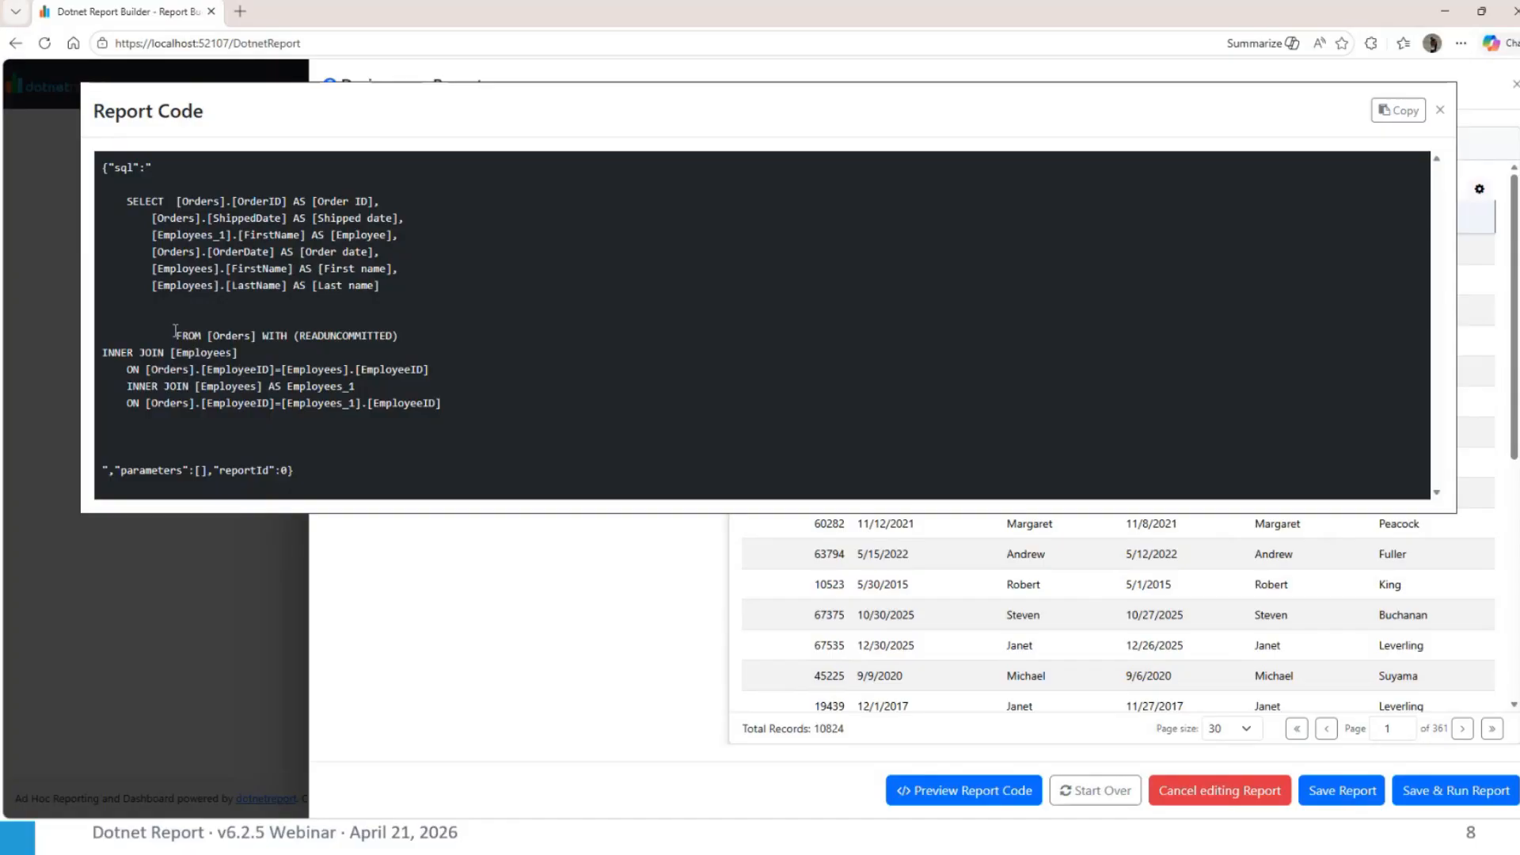
drag(175, 331, 414, 370)
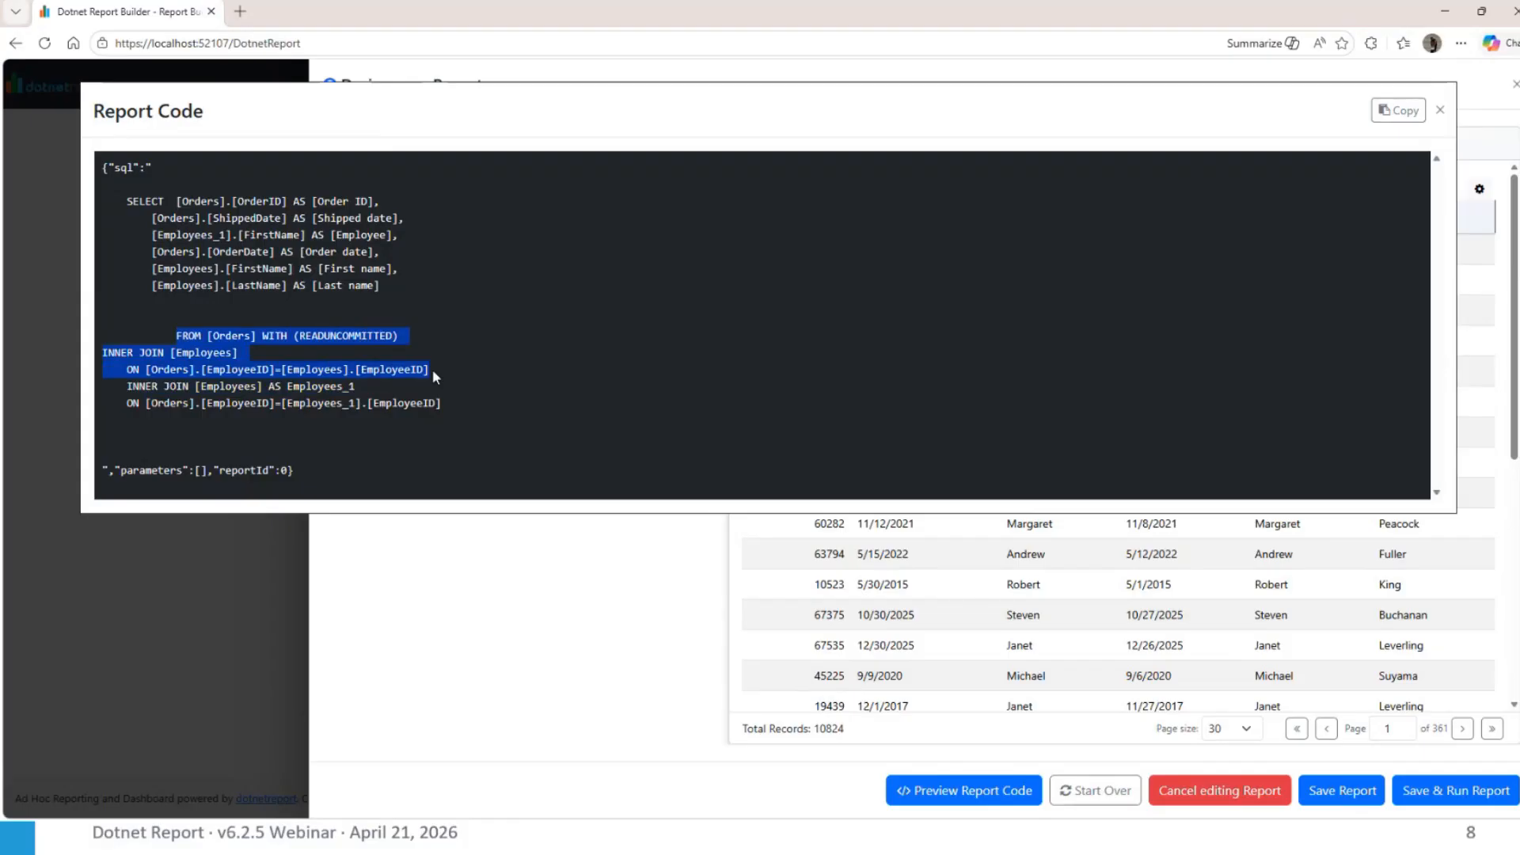
drag(432, 369, 432, 369)
click(1442, 111)
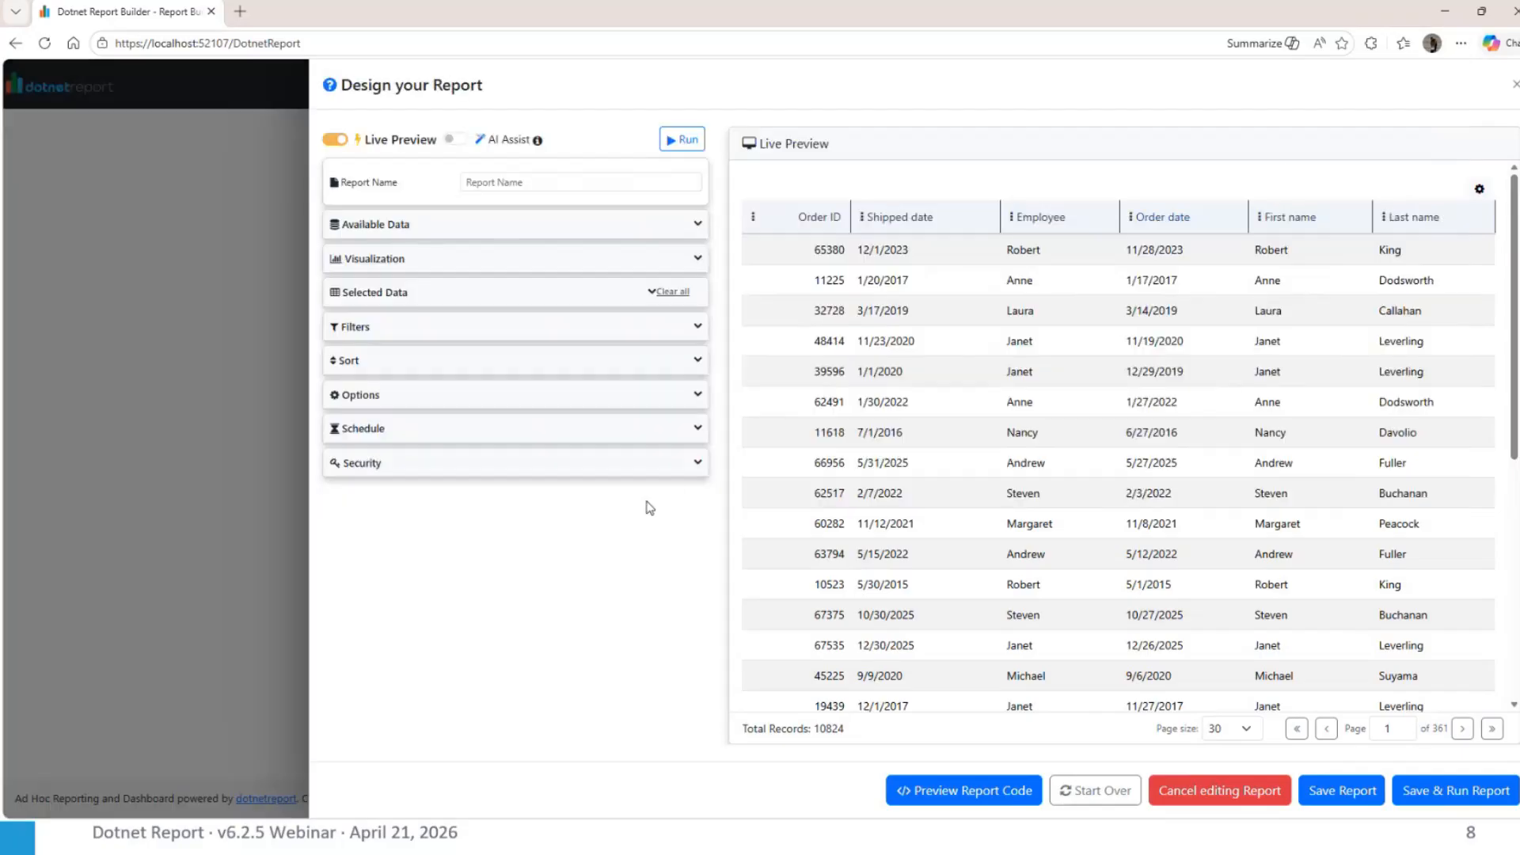
Override the report's Orders to Employees join with type RIGHT, swap its two tables and apply the override to the report
click(394, 395)
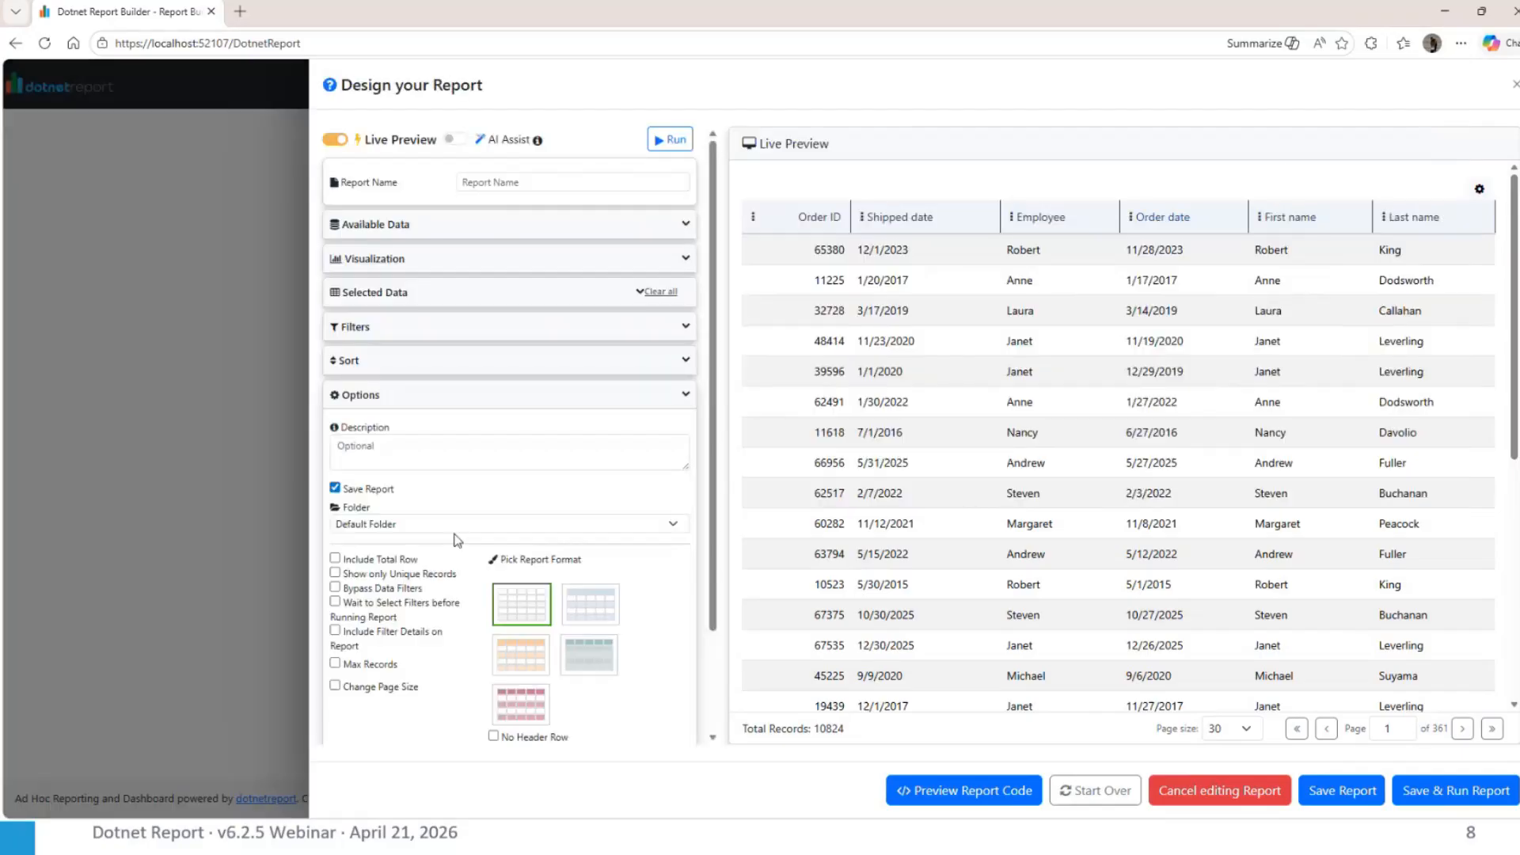
scroll(458, 540, down, 2)
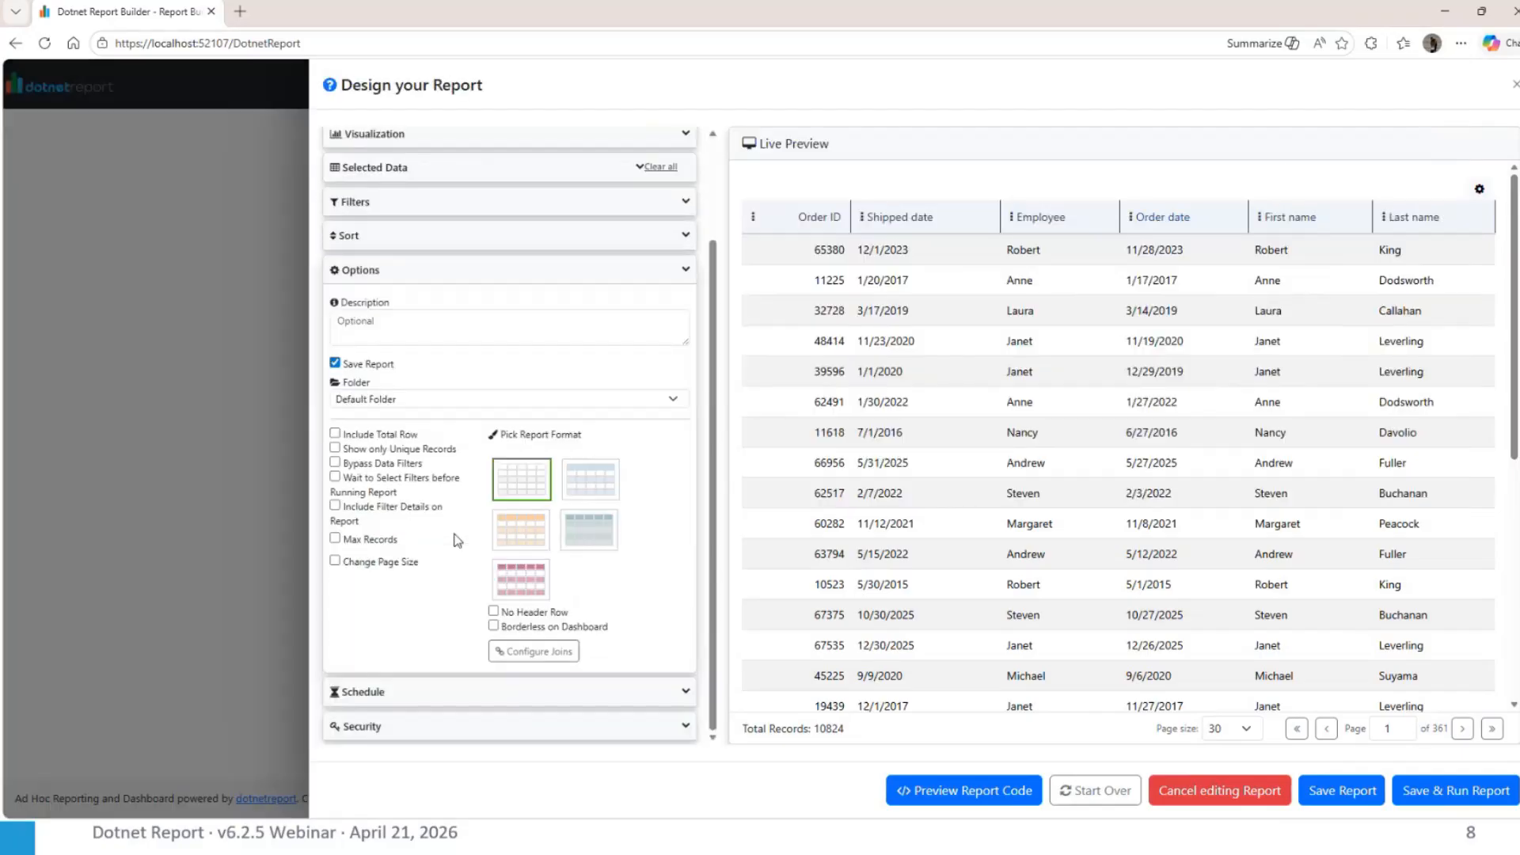
click(553, 654)
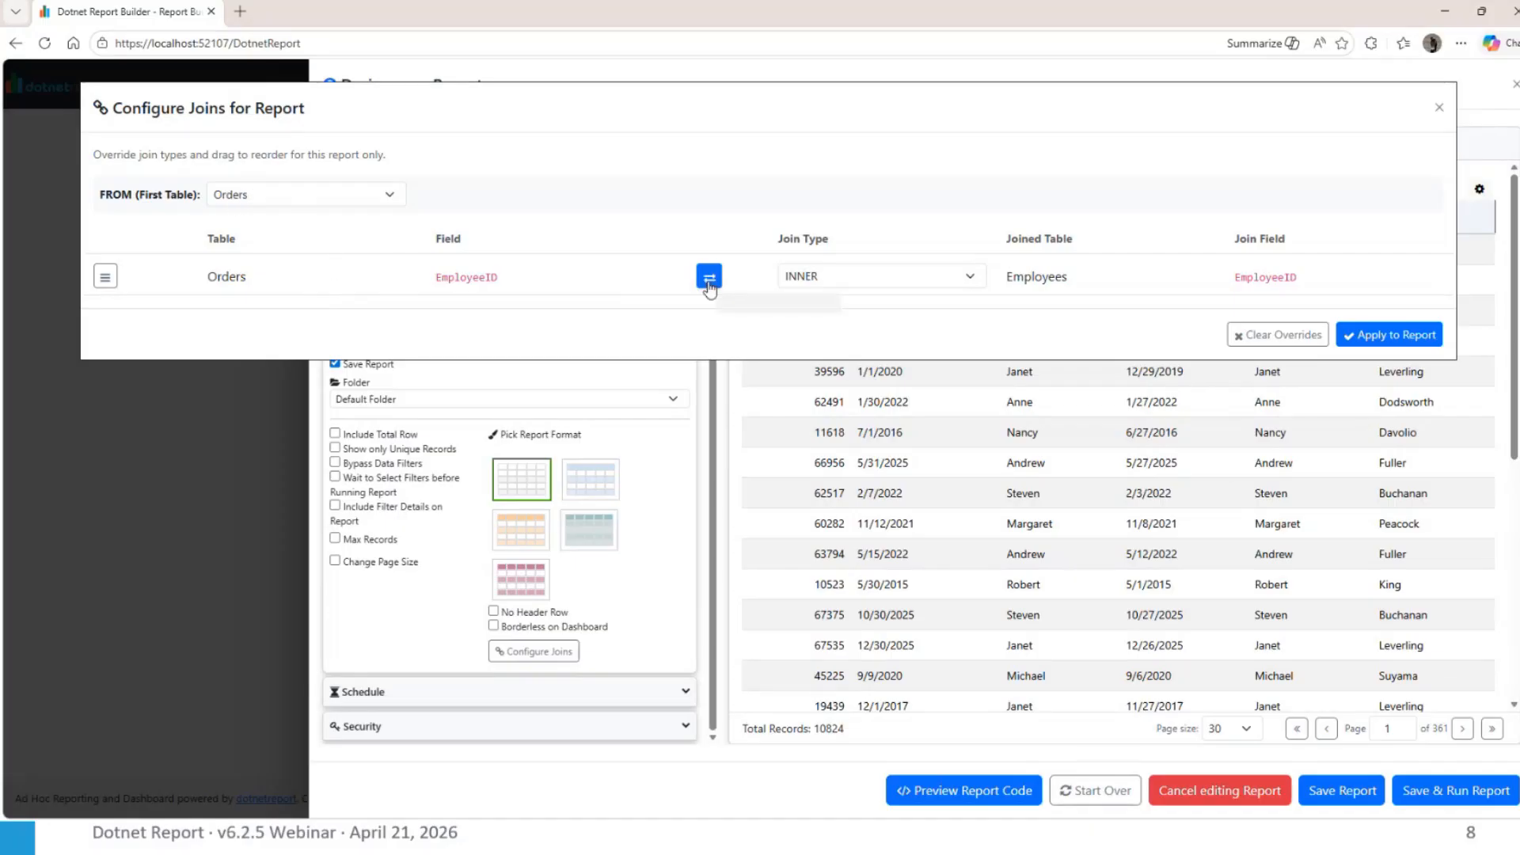
click(798, 279)
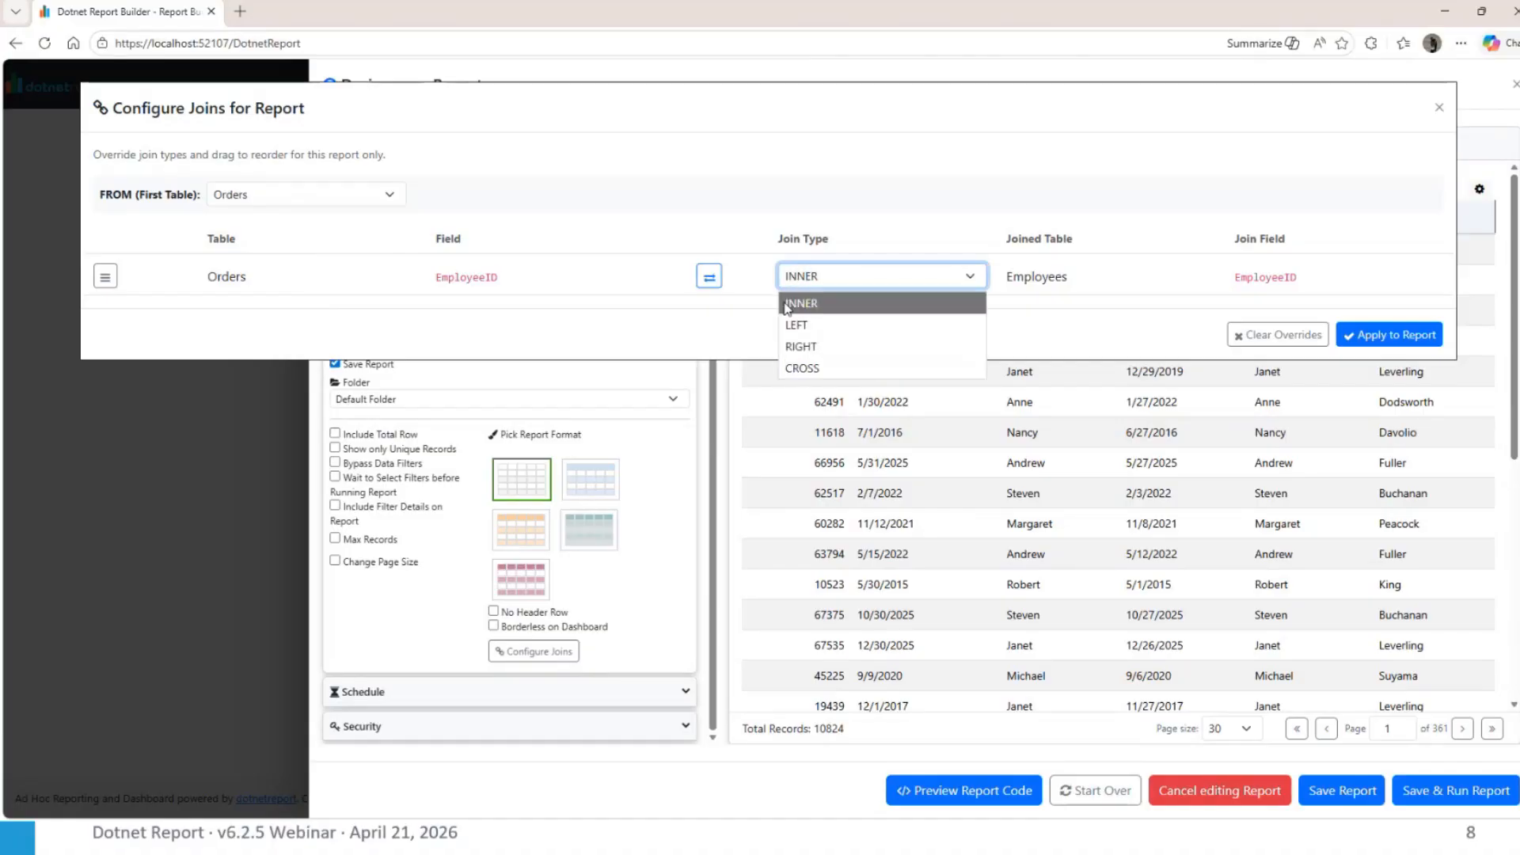
click(801, 346)
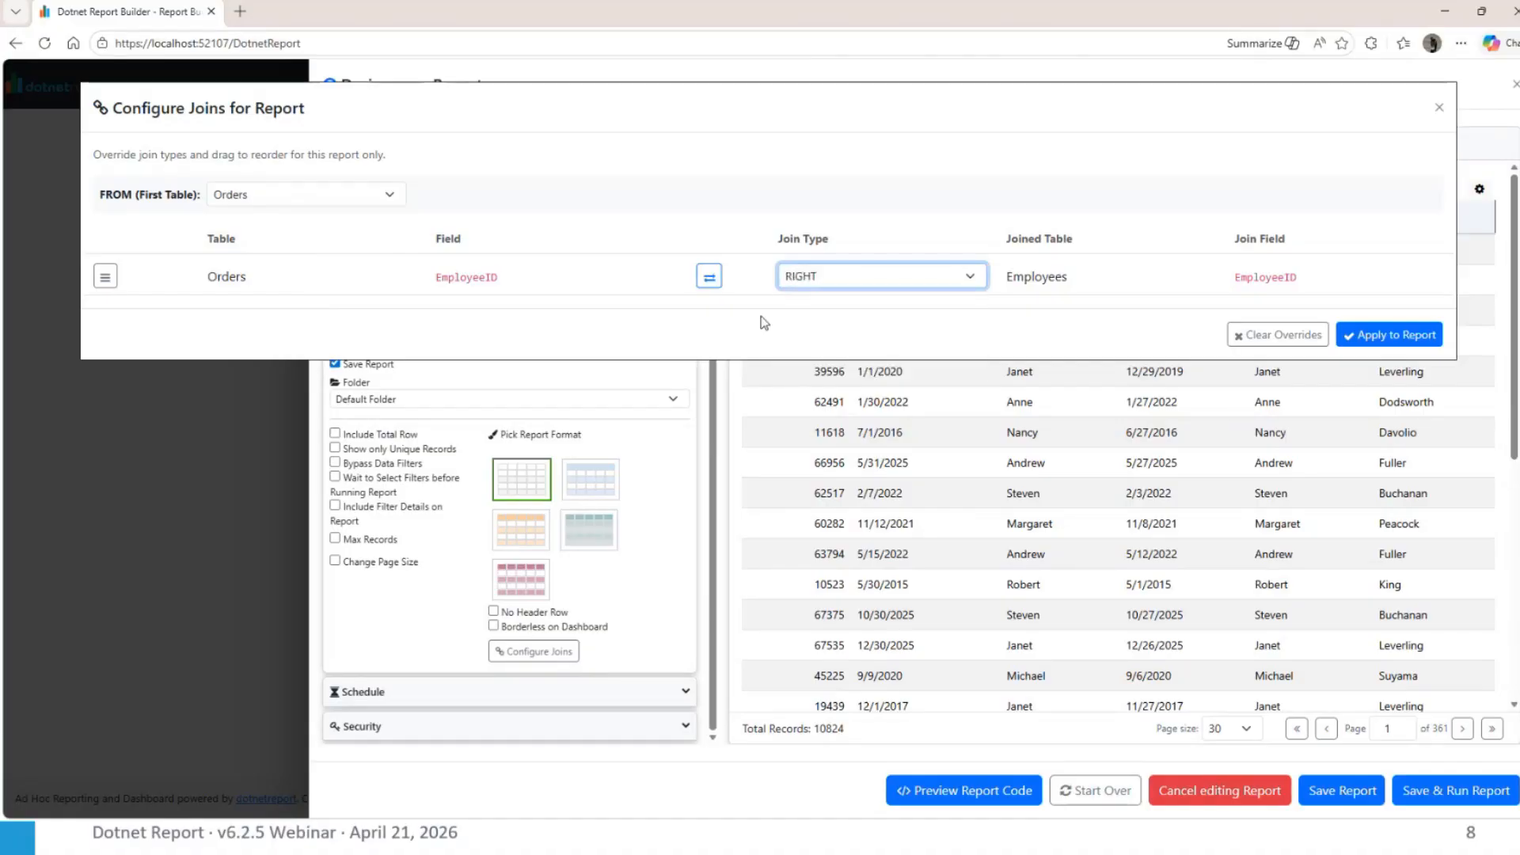
click(828, 284)
click(827, 284)
click(720, 281)
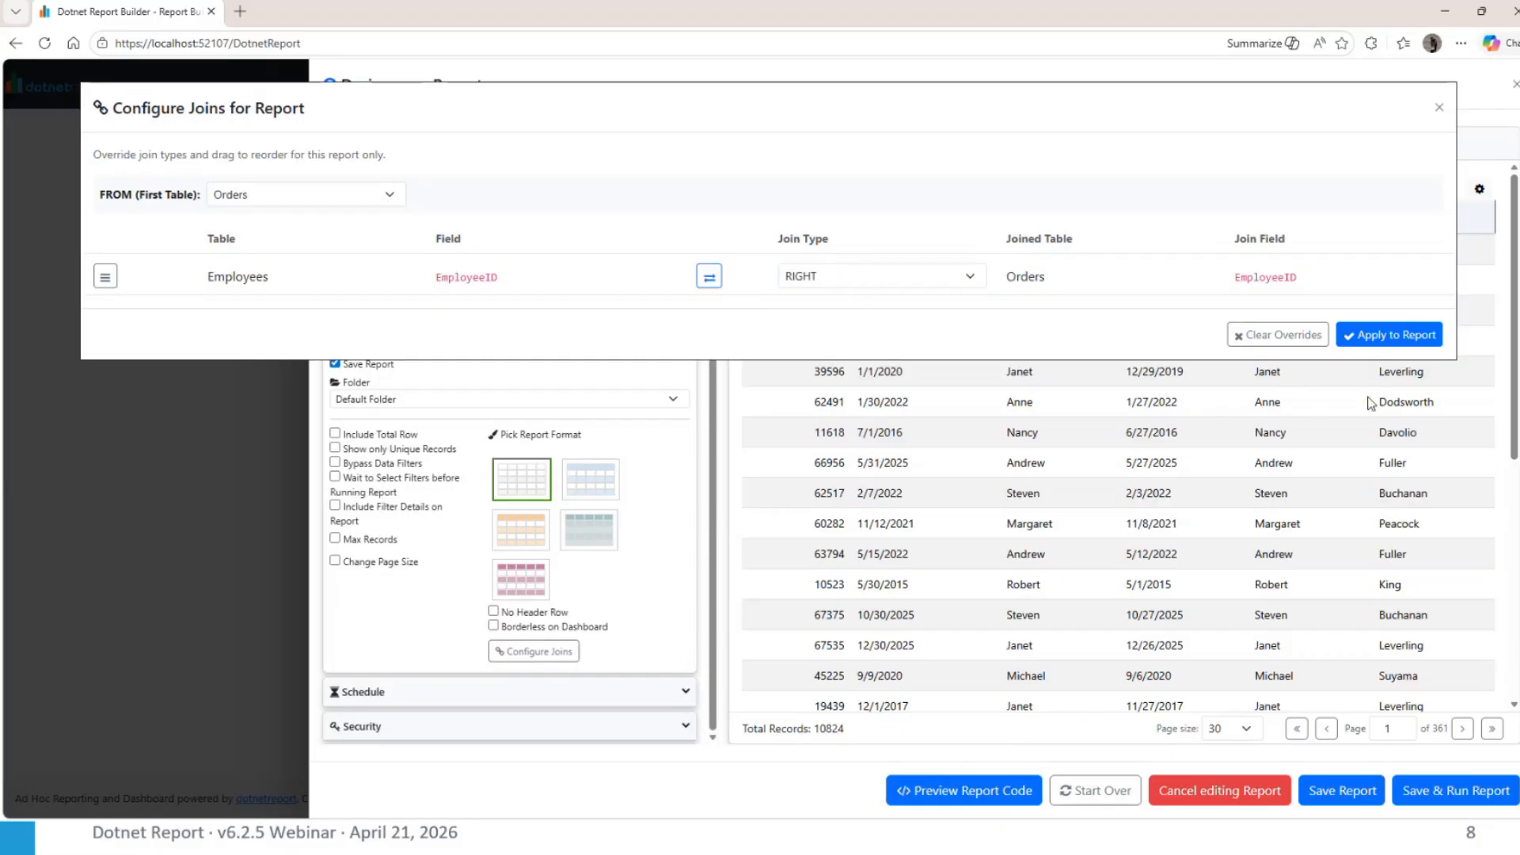
click(1387, 335)
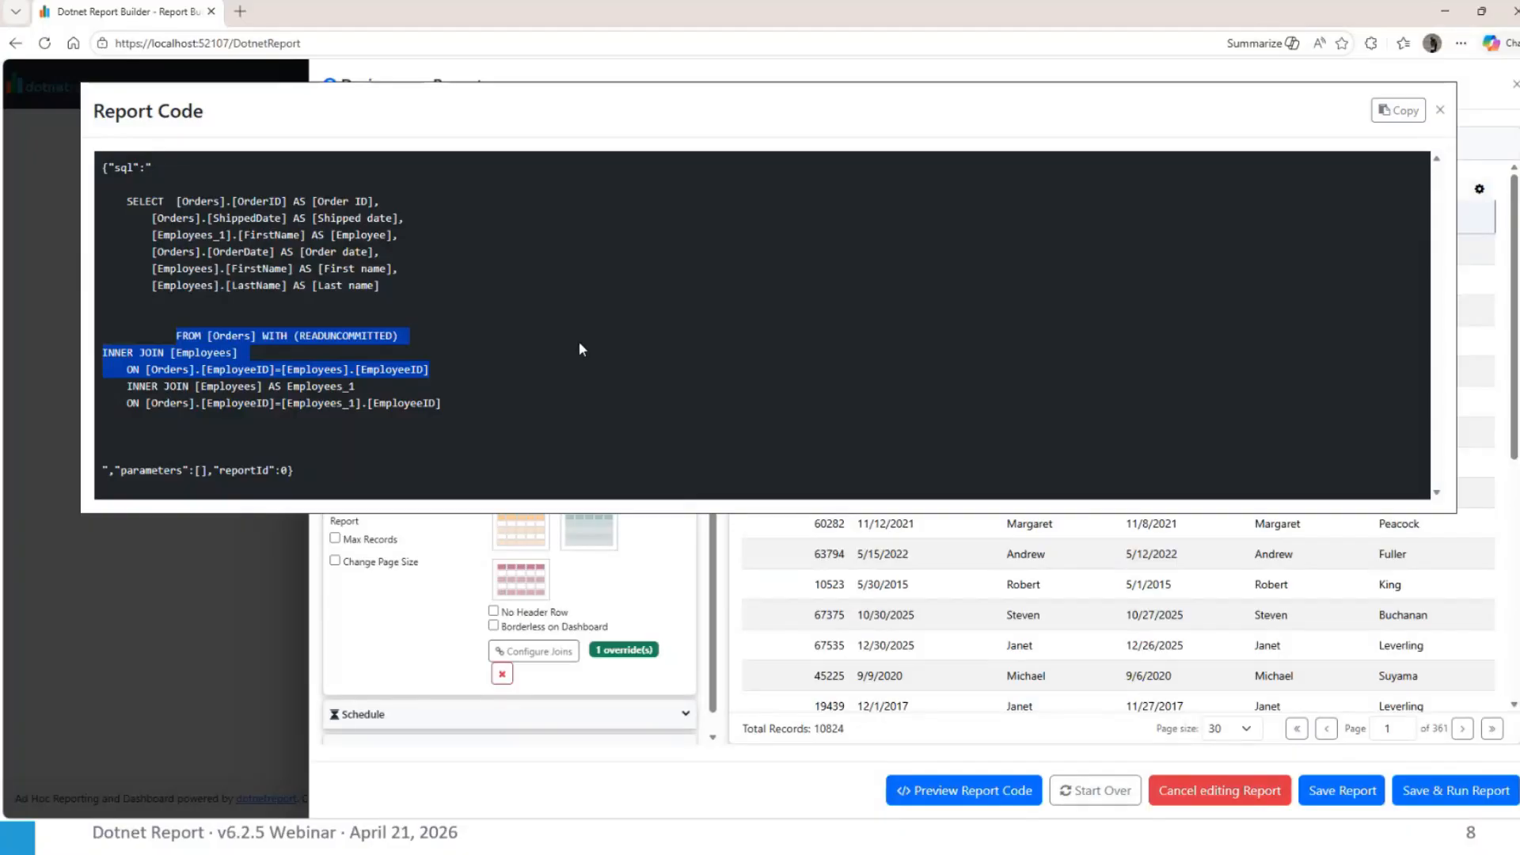
Check the report code after the join override, close it and rerun the live preview
click(581, 348)
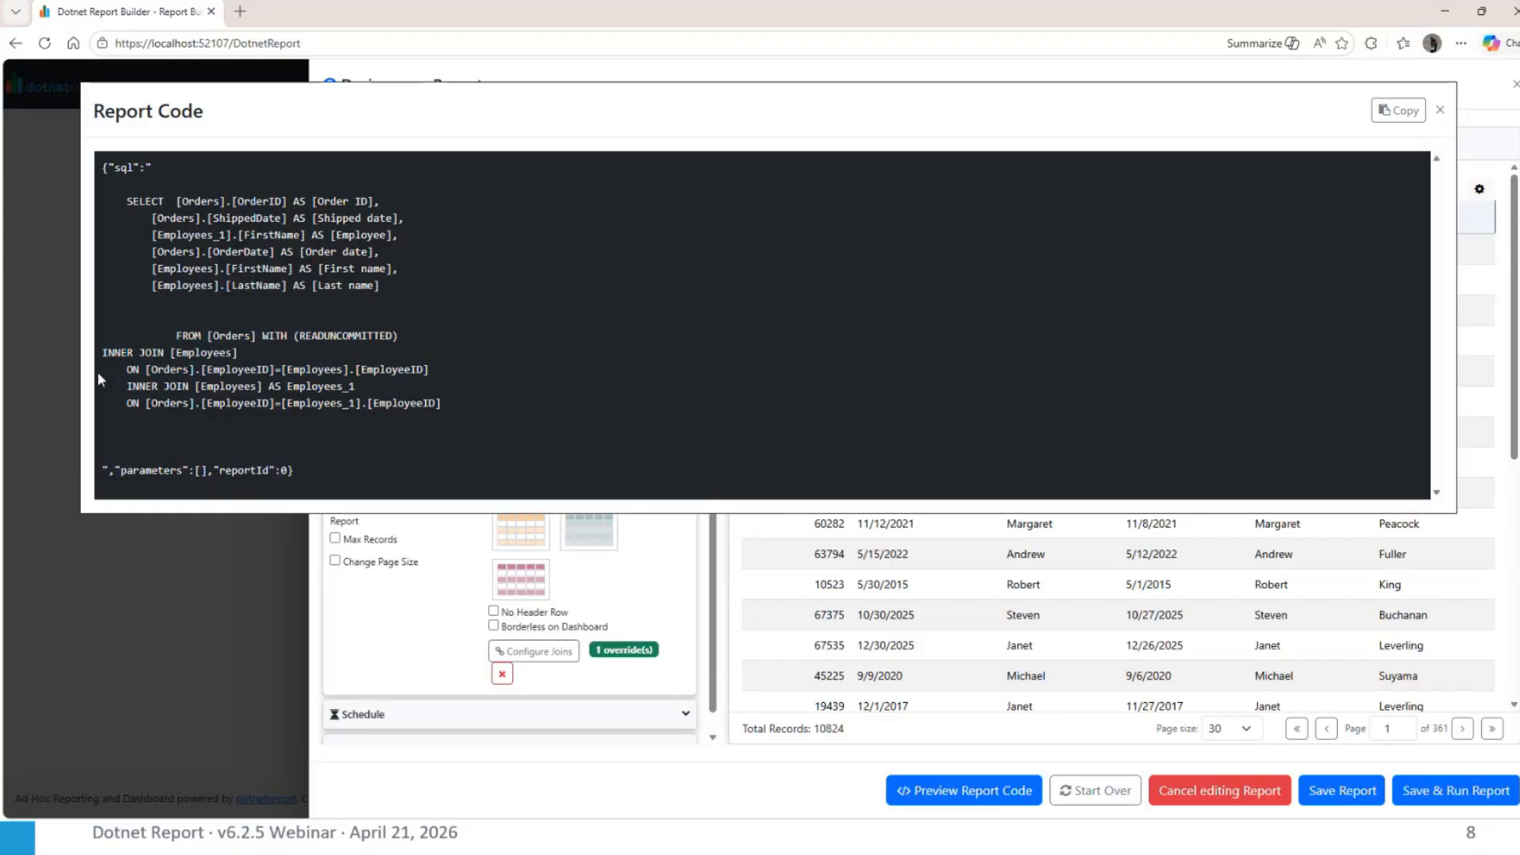
click(1441, 110)
scroll(682, 254, up, 3)
click(670, 139)
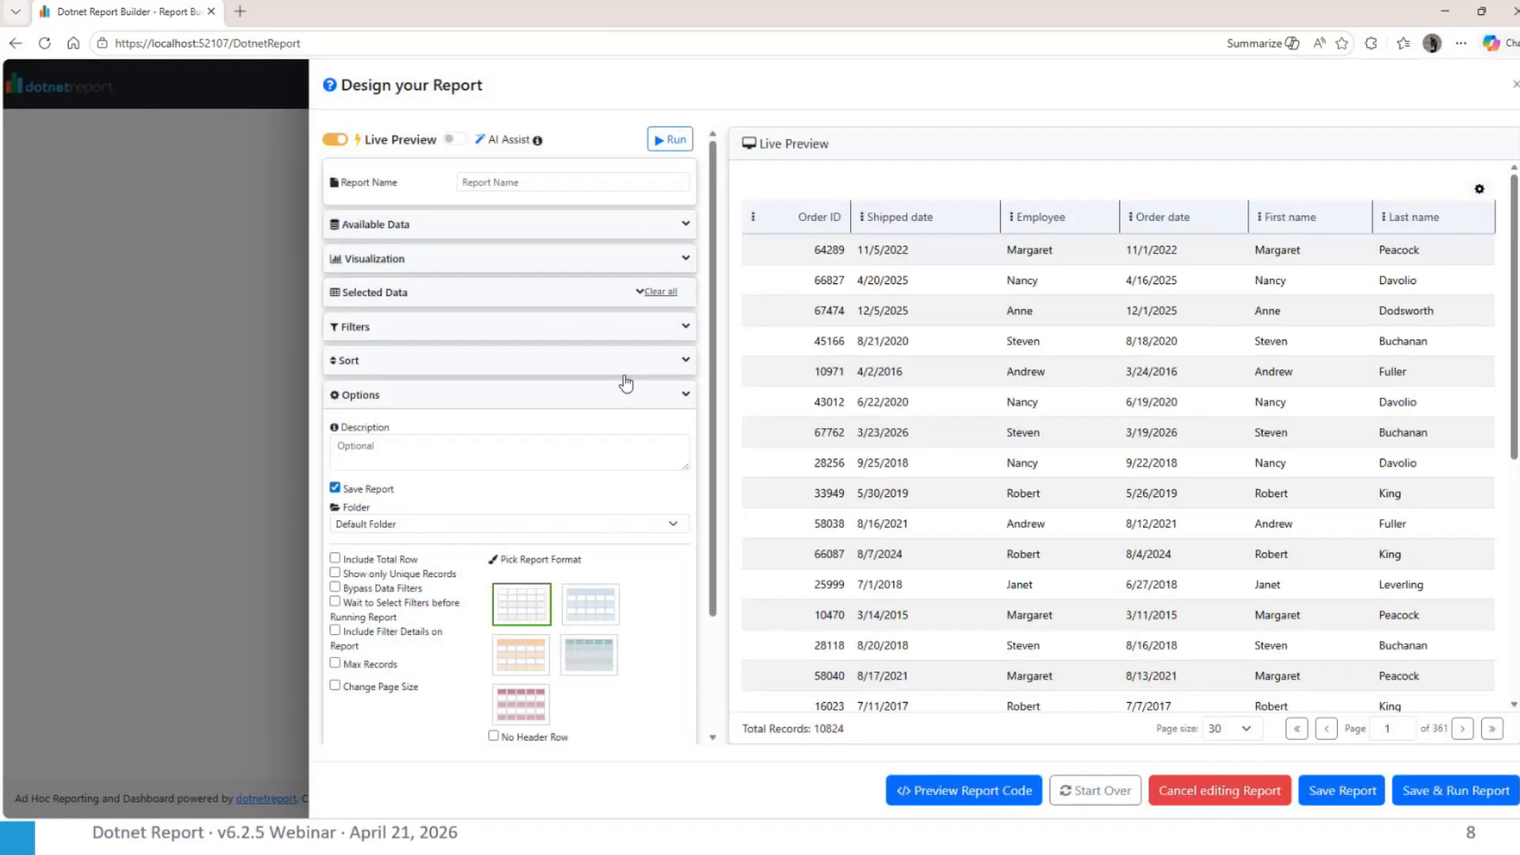
Examine the FROM and join clauses in the refreshed report code and close it
click(942, 791)
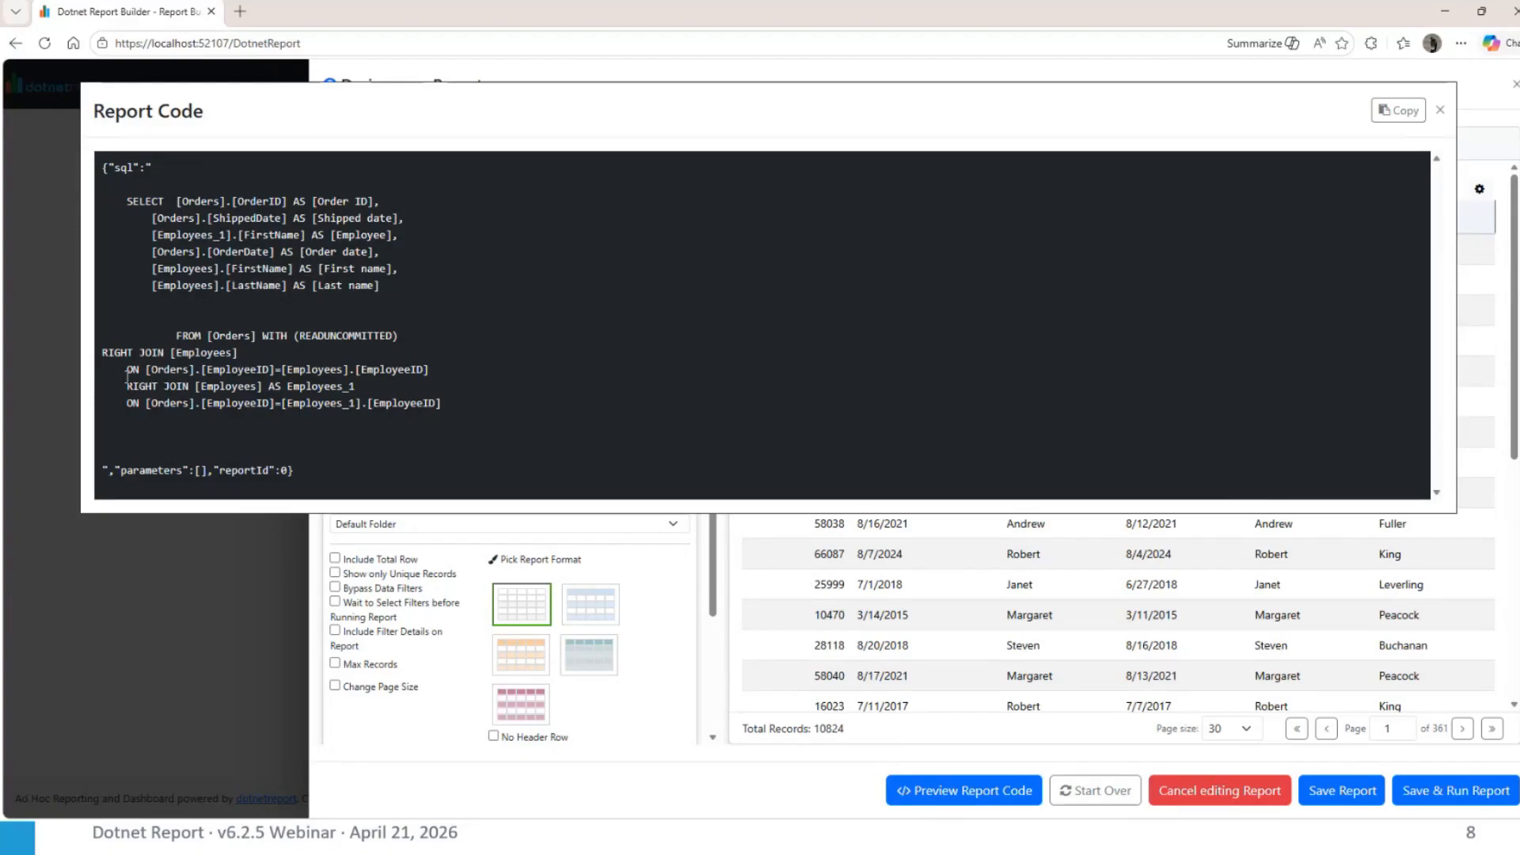
drag(127, 371, 357, 390)
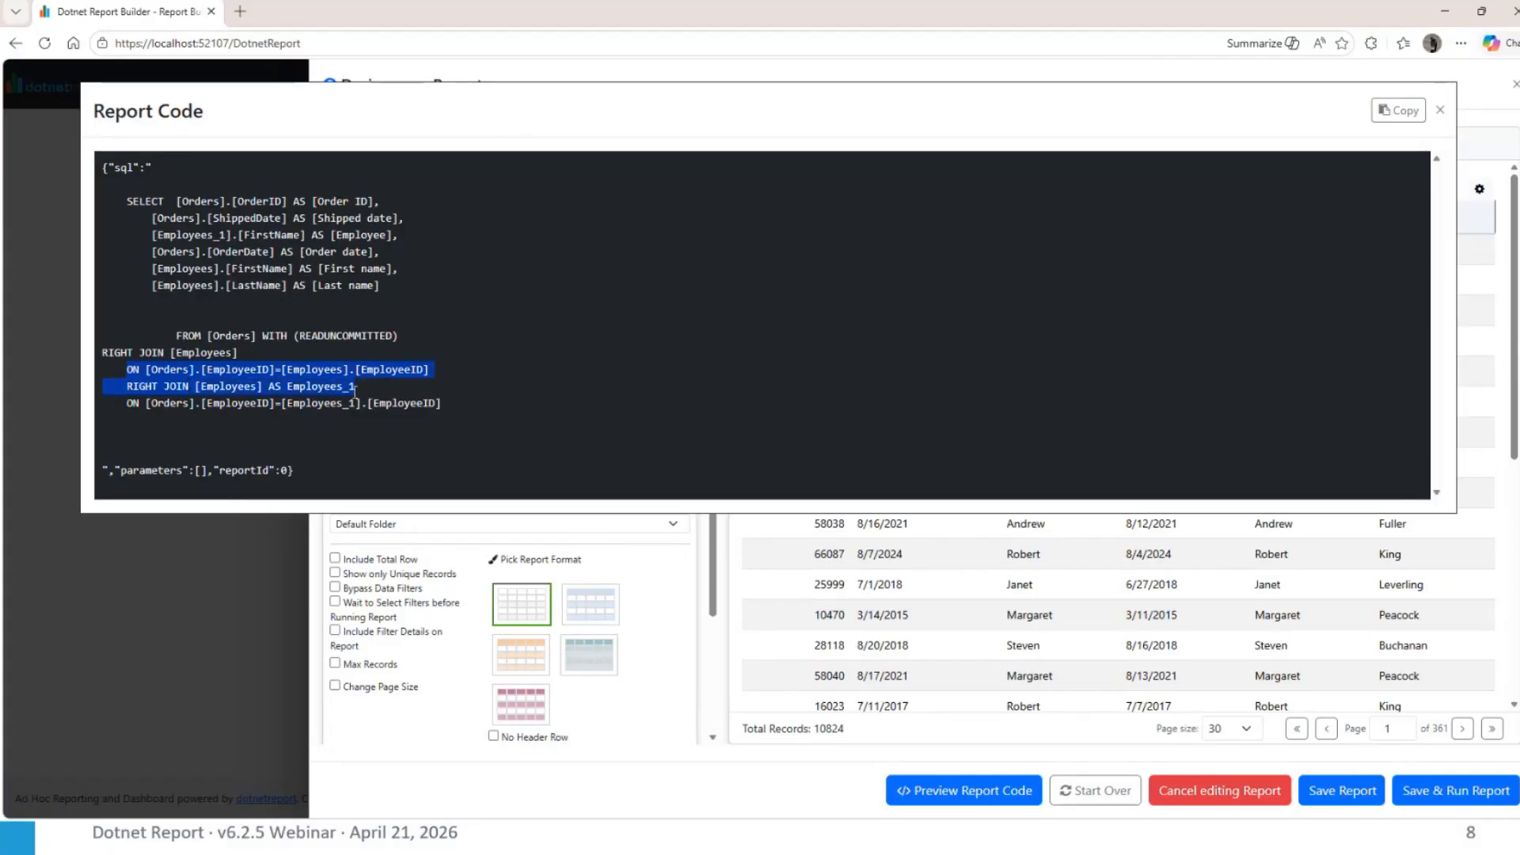
double_click(177, 335)
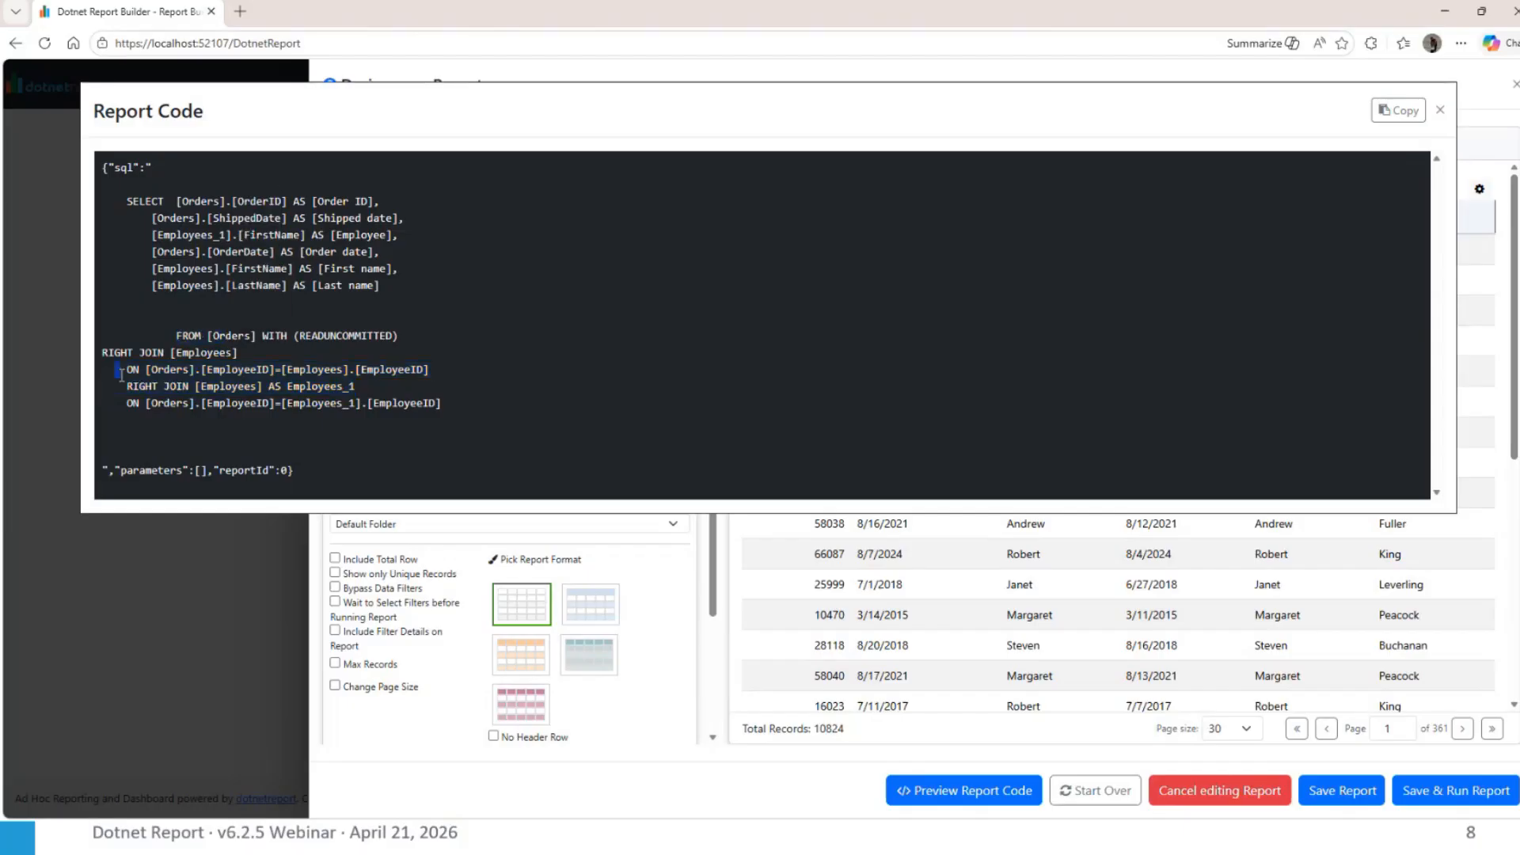
drag(126, 369, 355, 388)
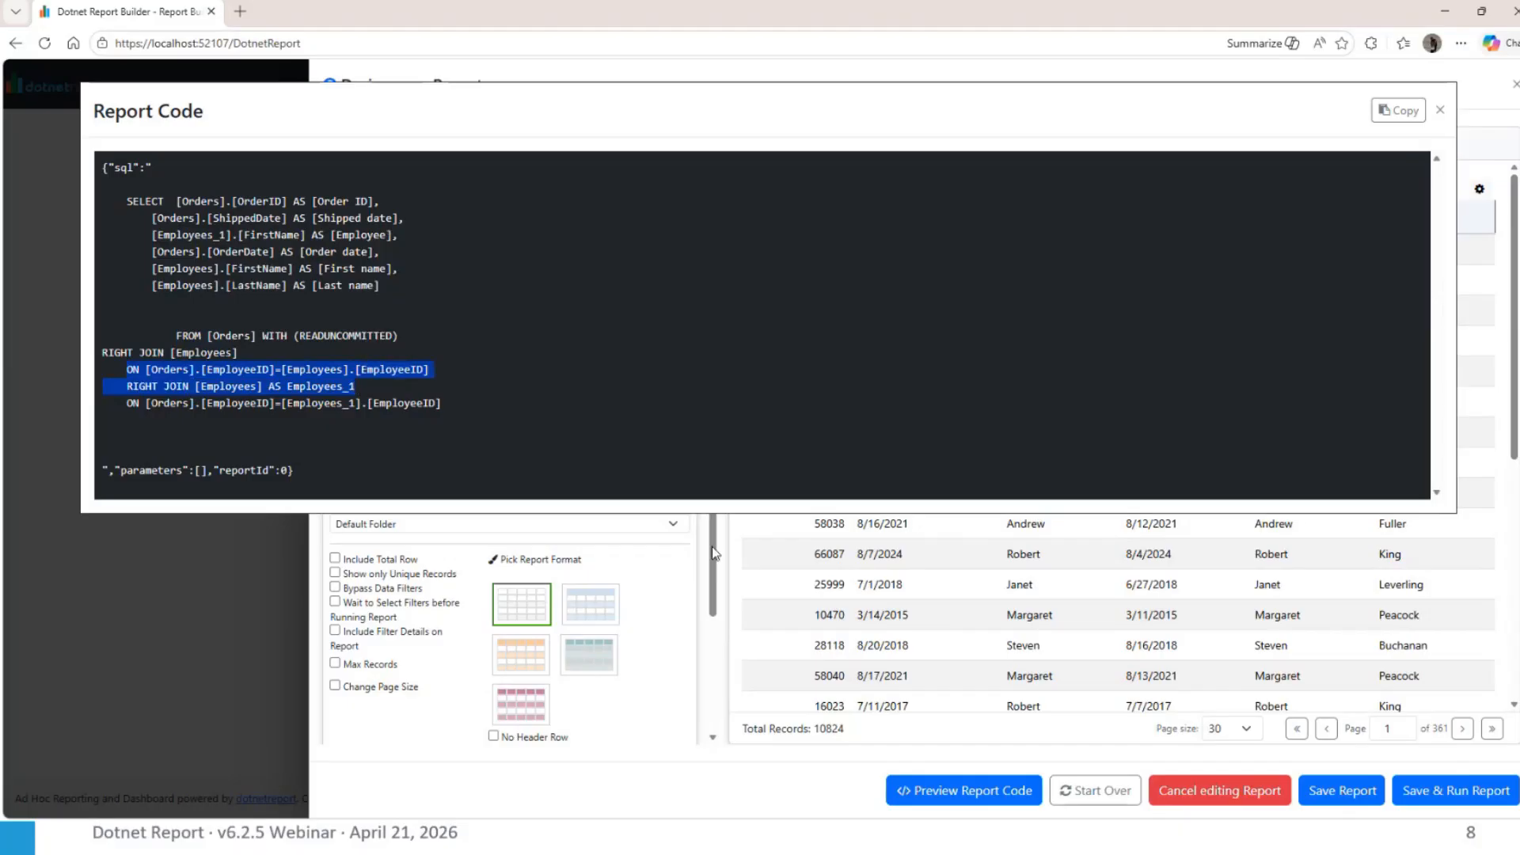
click(1438, 111)
In the report's join configuration, make Employees the first table, swap the join back to Orders joining Employees and apply it
scroll(756, 558, down, 1)
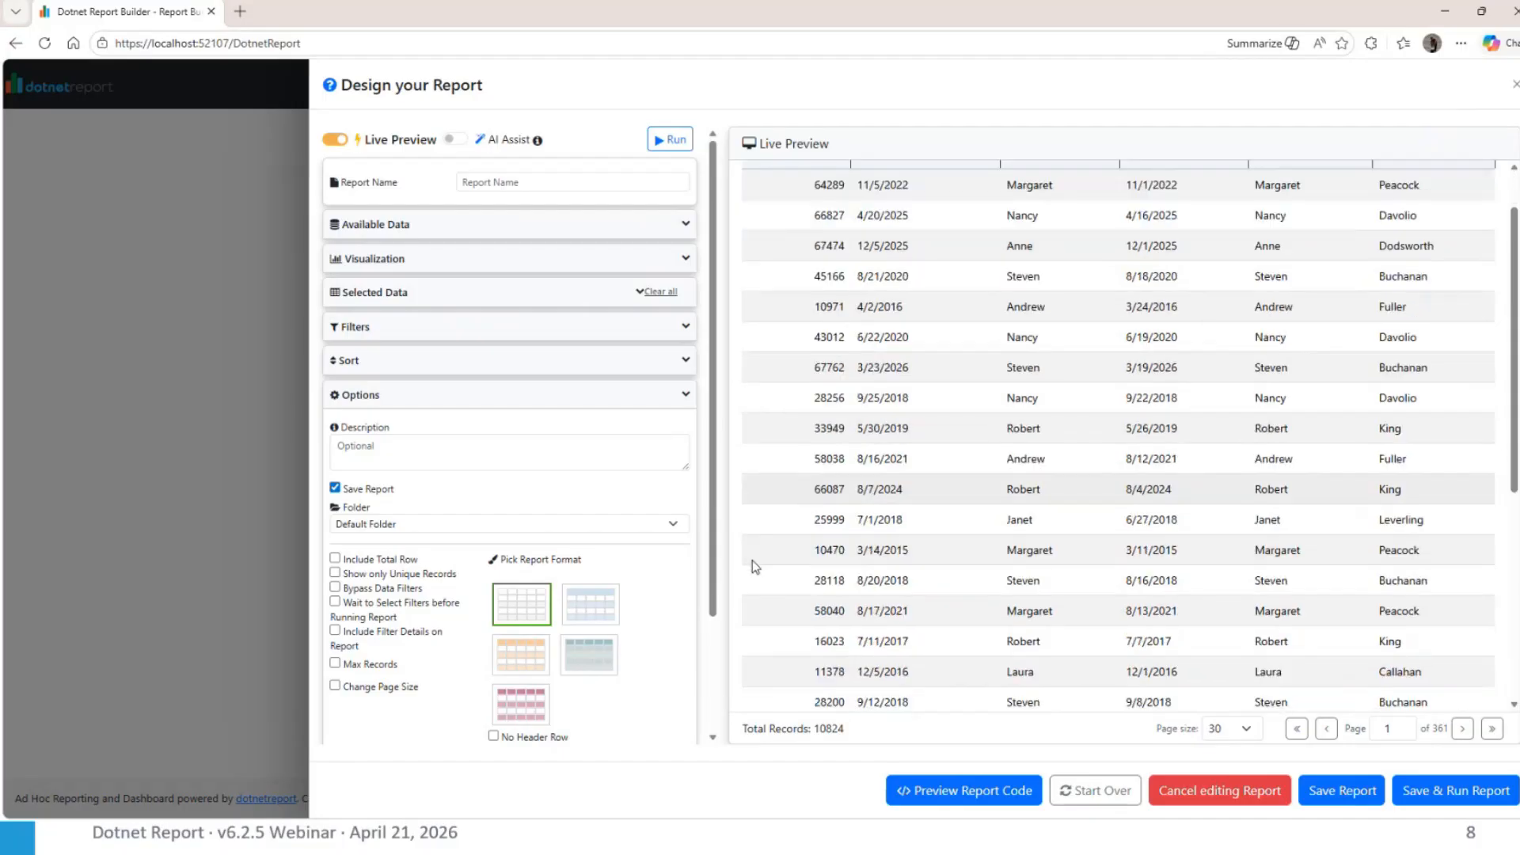
scroll(640, 651, down, 2)
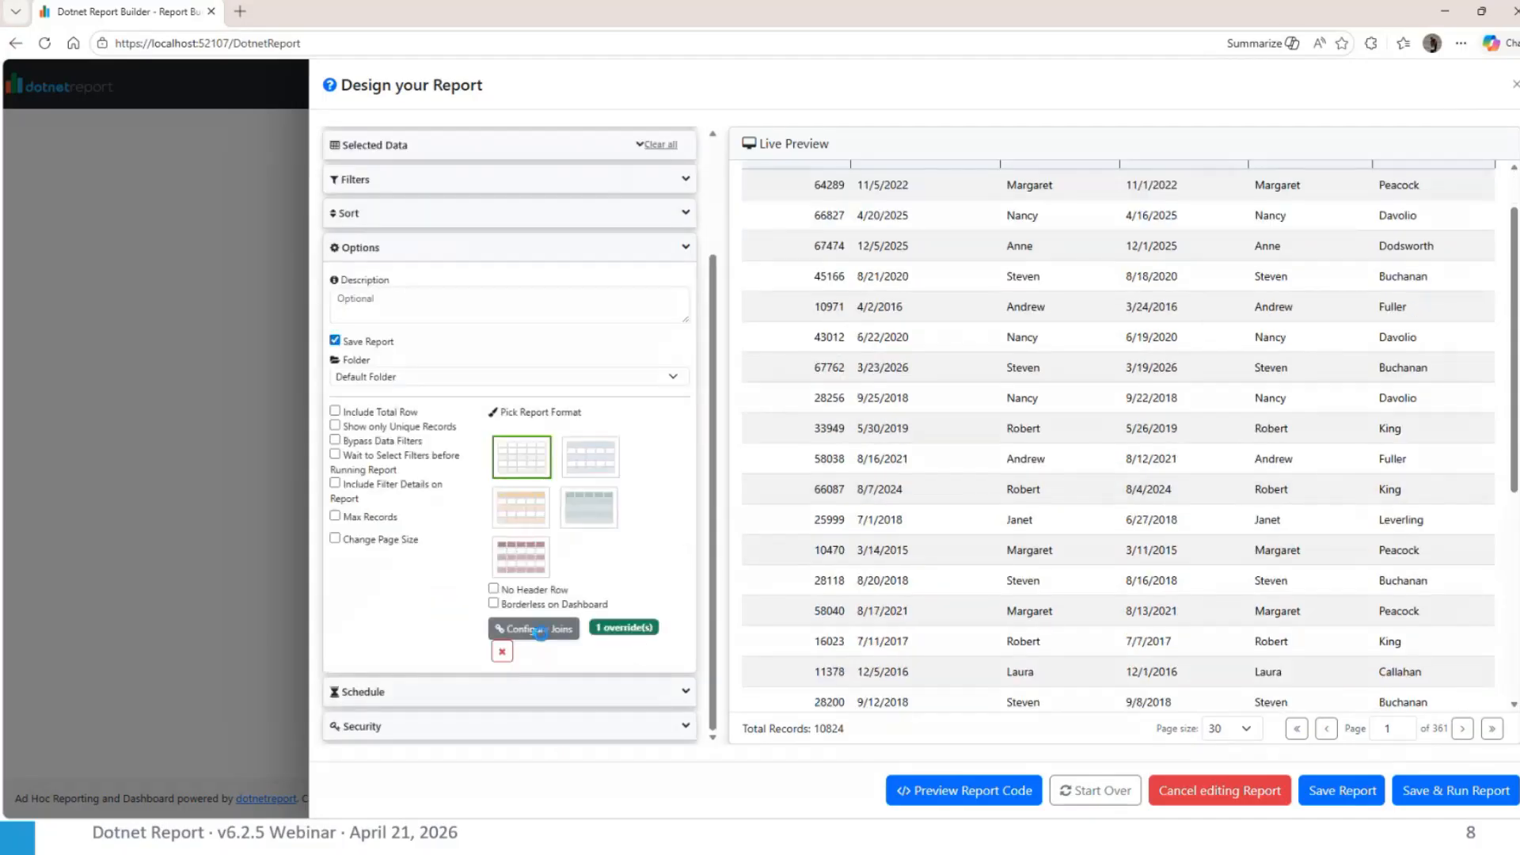
click(534, 629)
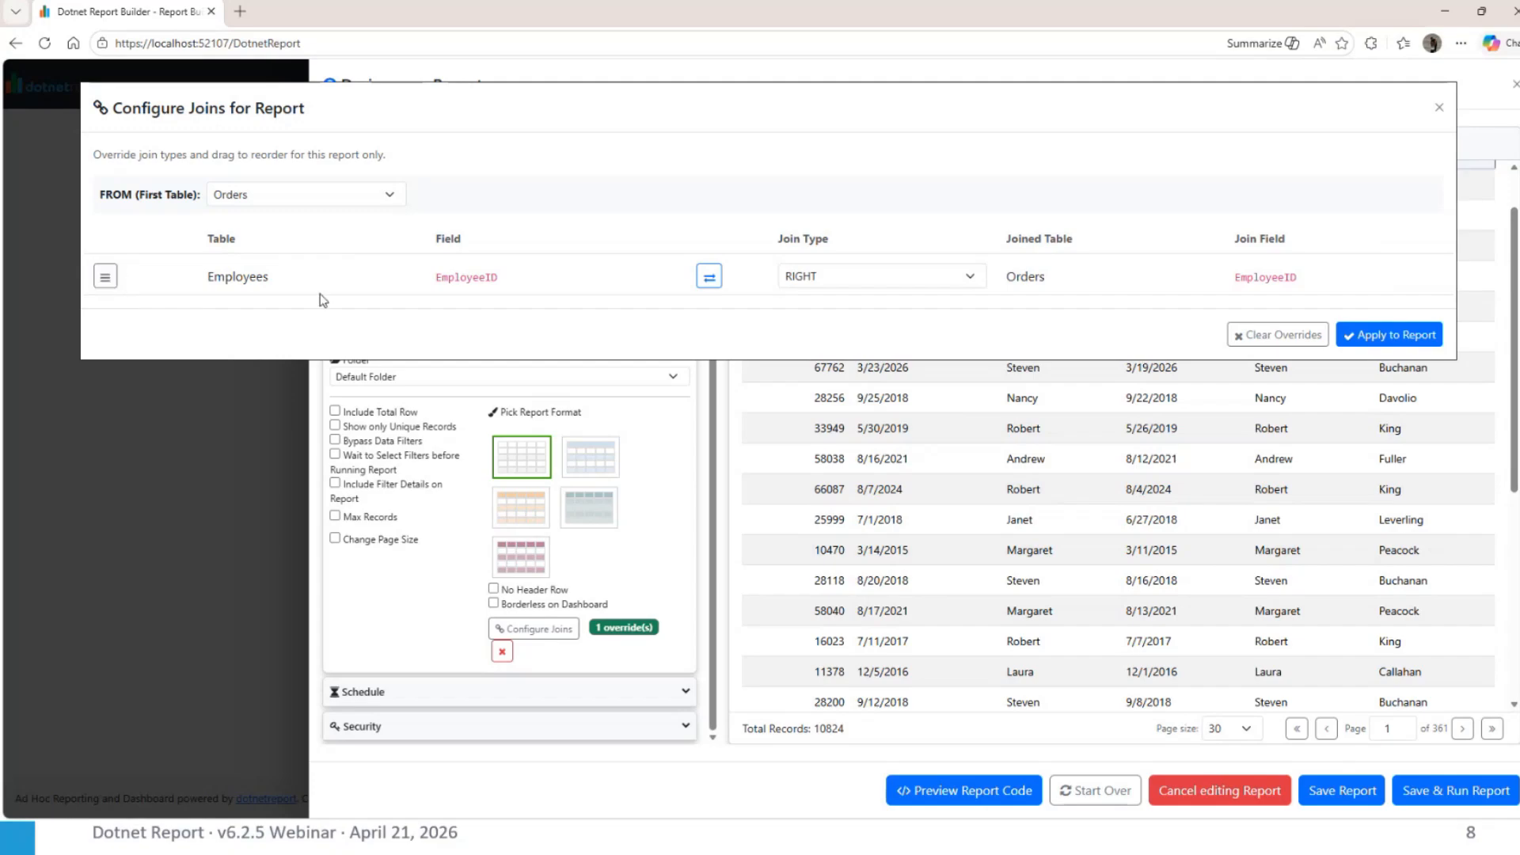
click(330, 195)
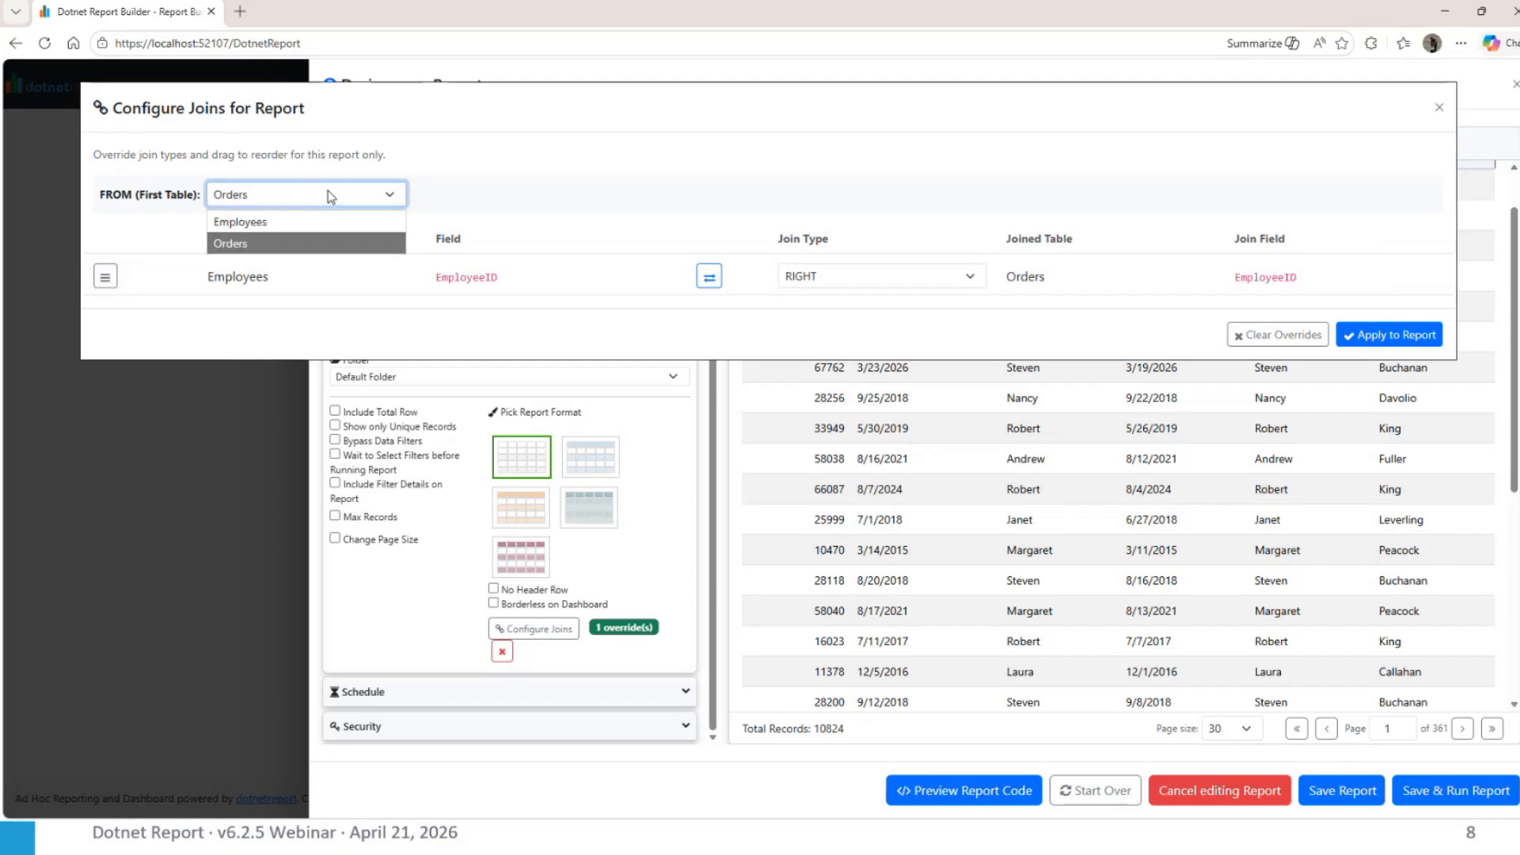
click(323, 222)
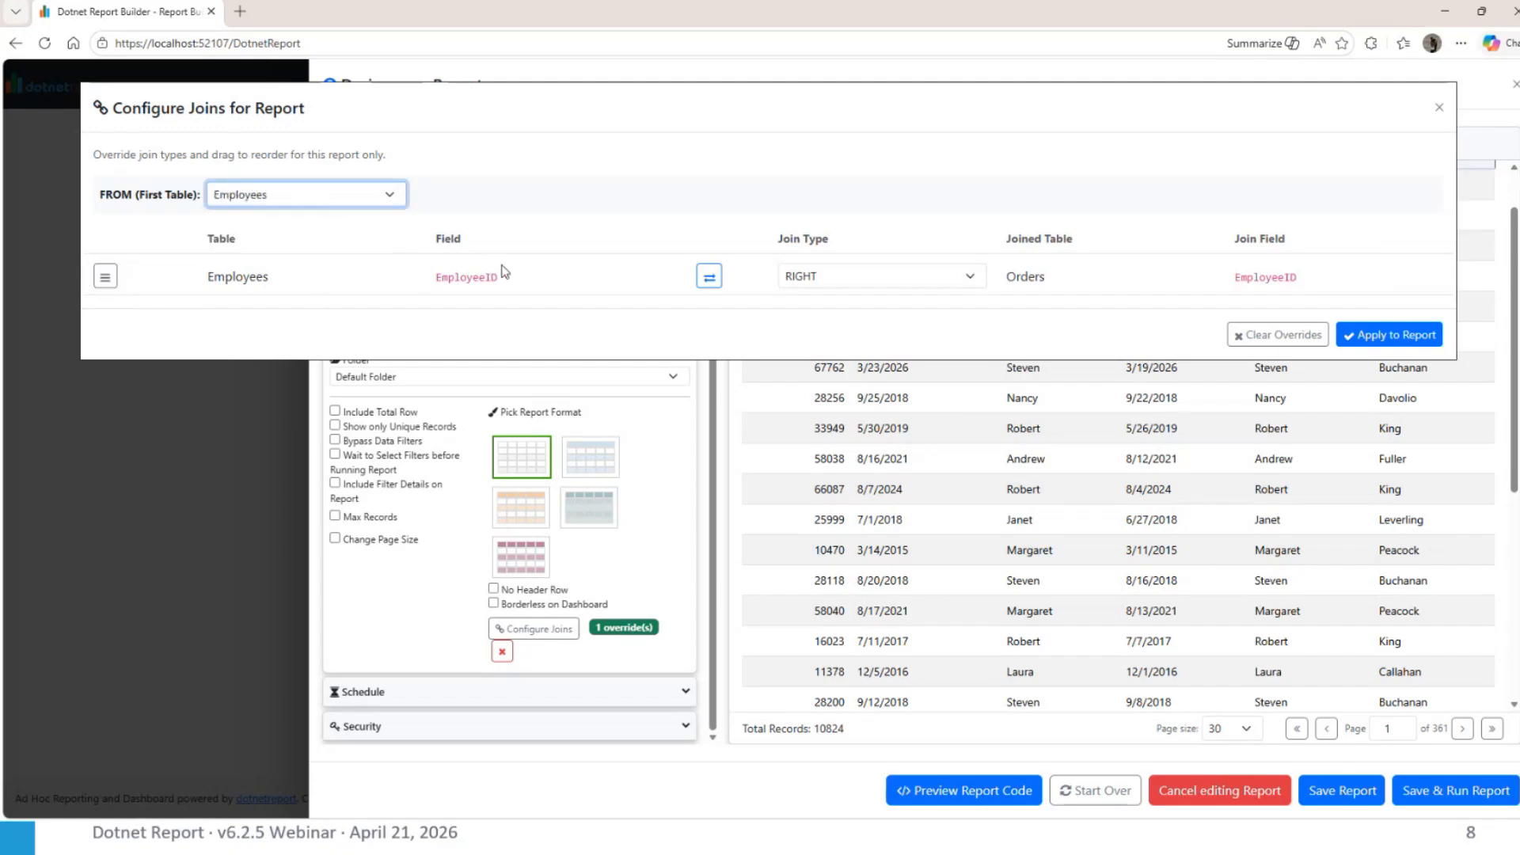
click(709, 276)
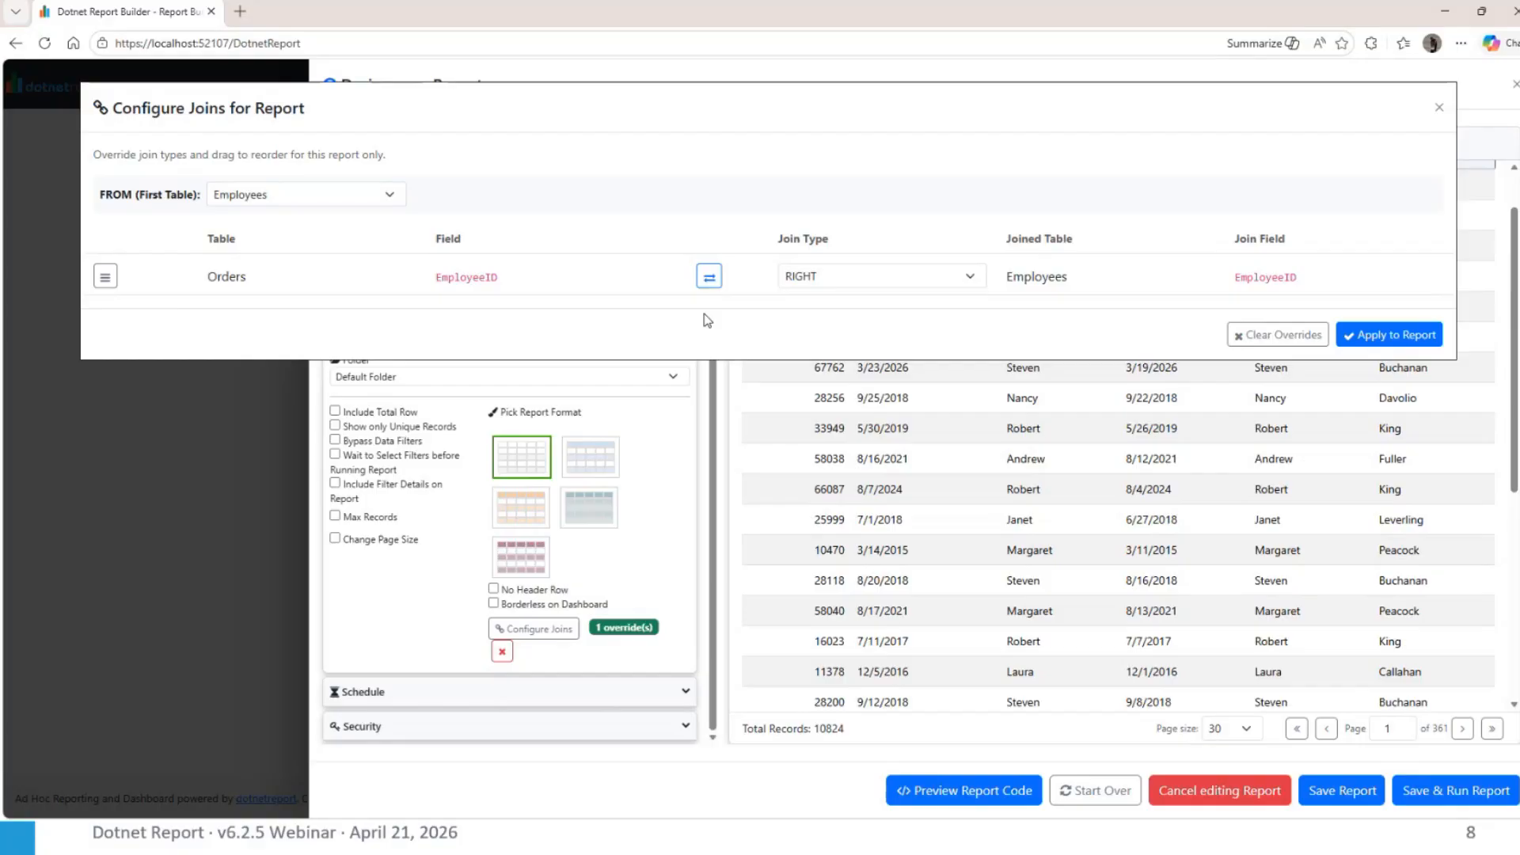
click(1384, 335)
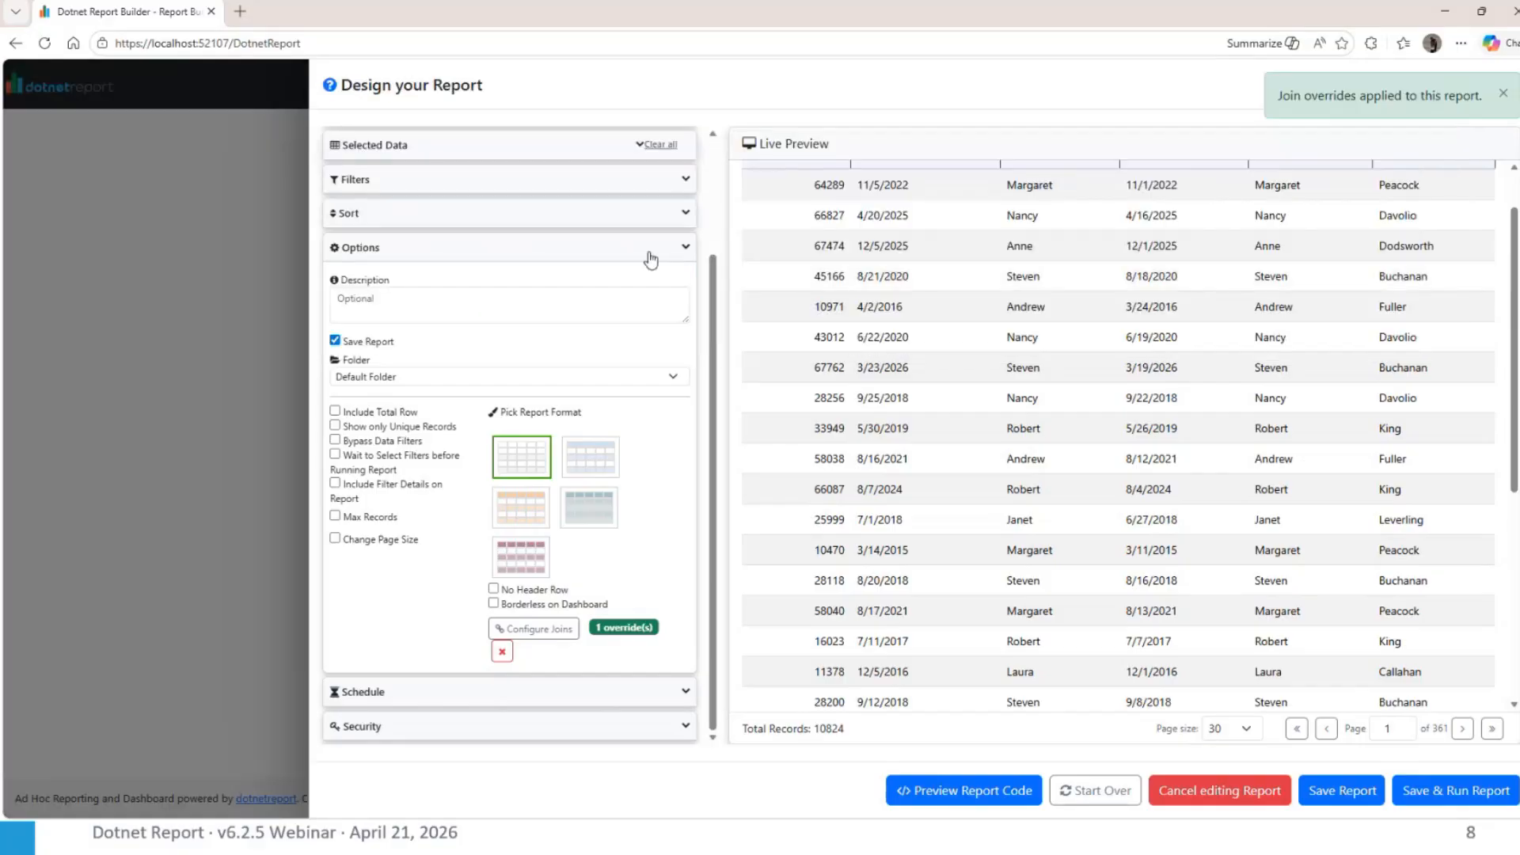
Rerun the live preview, check the FROM Employees and Orders join lines in the report code, and close the code
scroll(655, 257, up, 2)
click(671, 140)
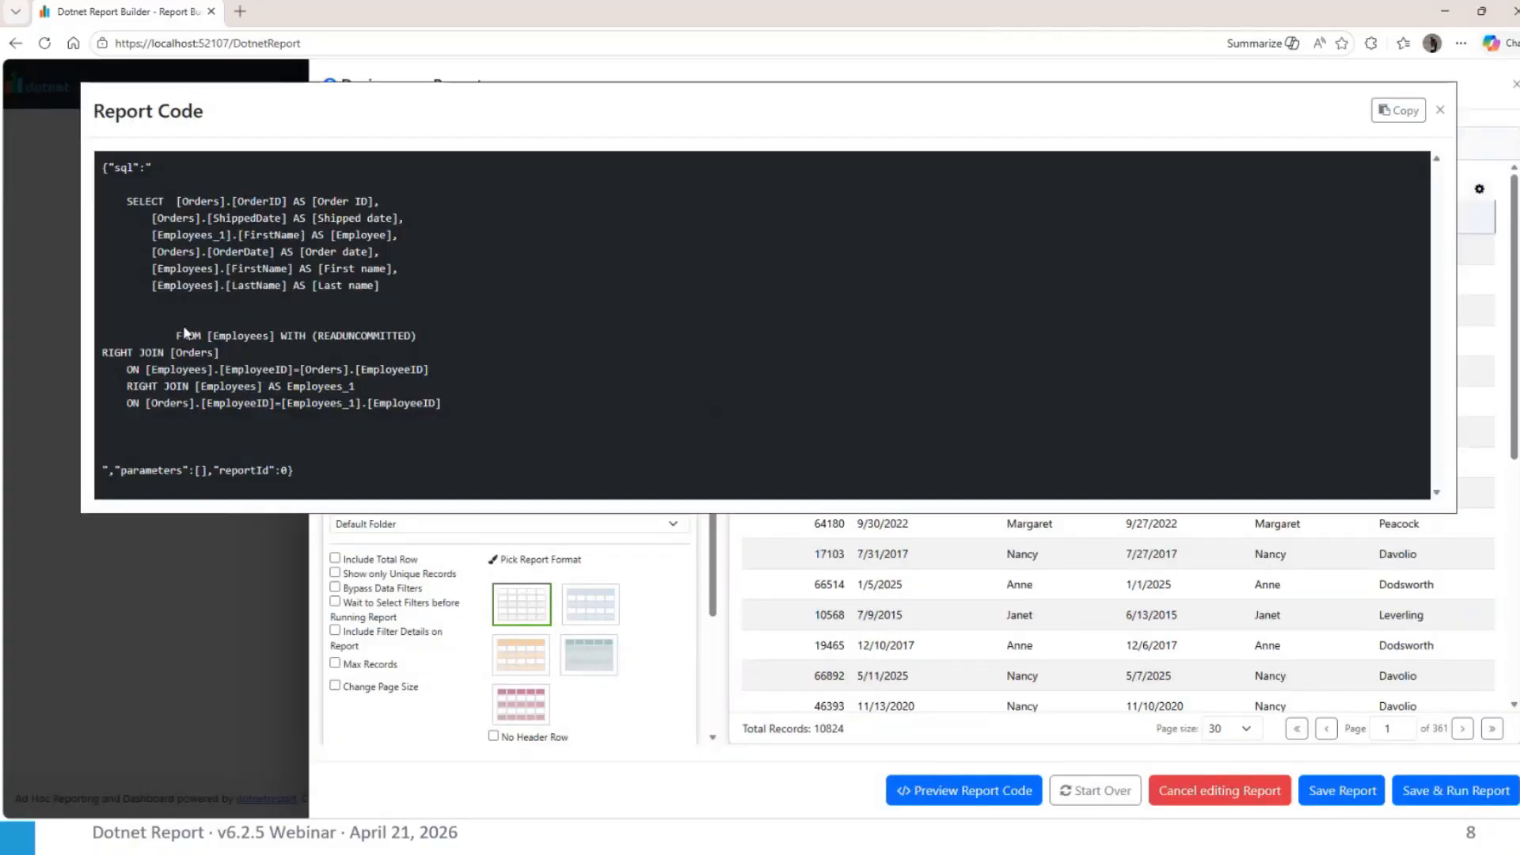
drag(176, 335, 431, 366)
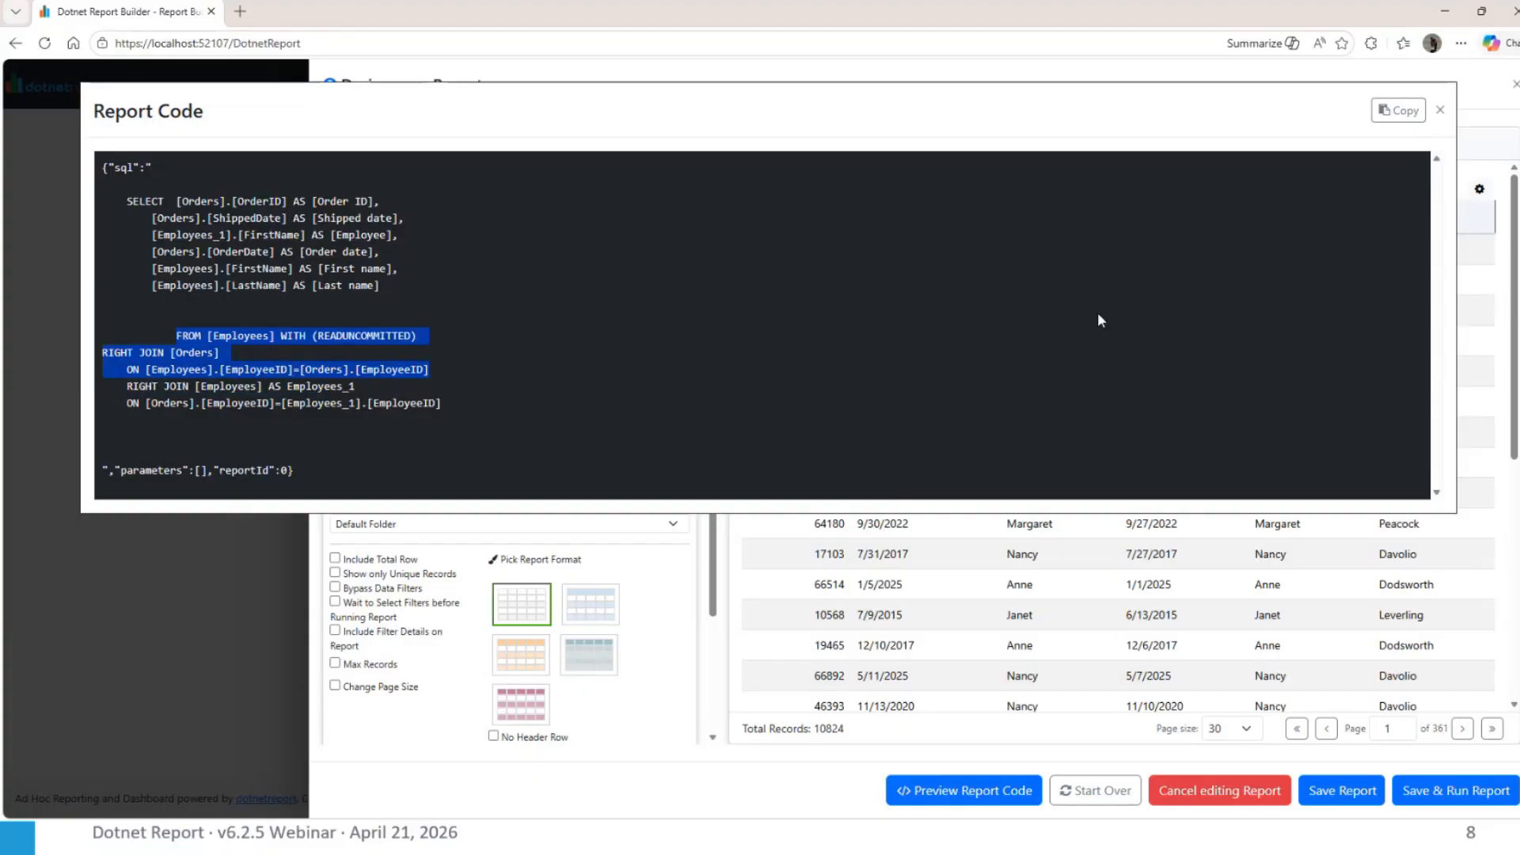
click(1440, 110)
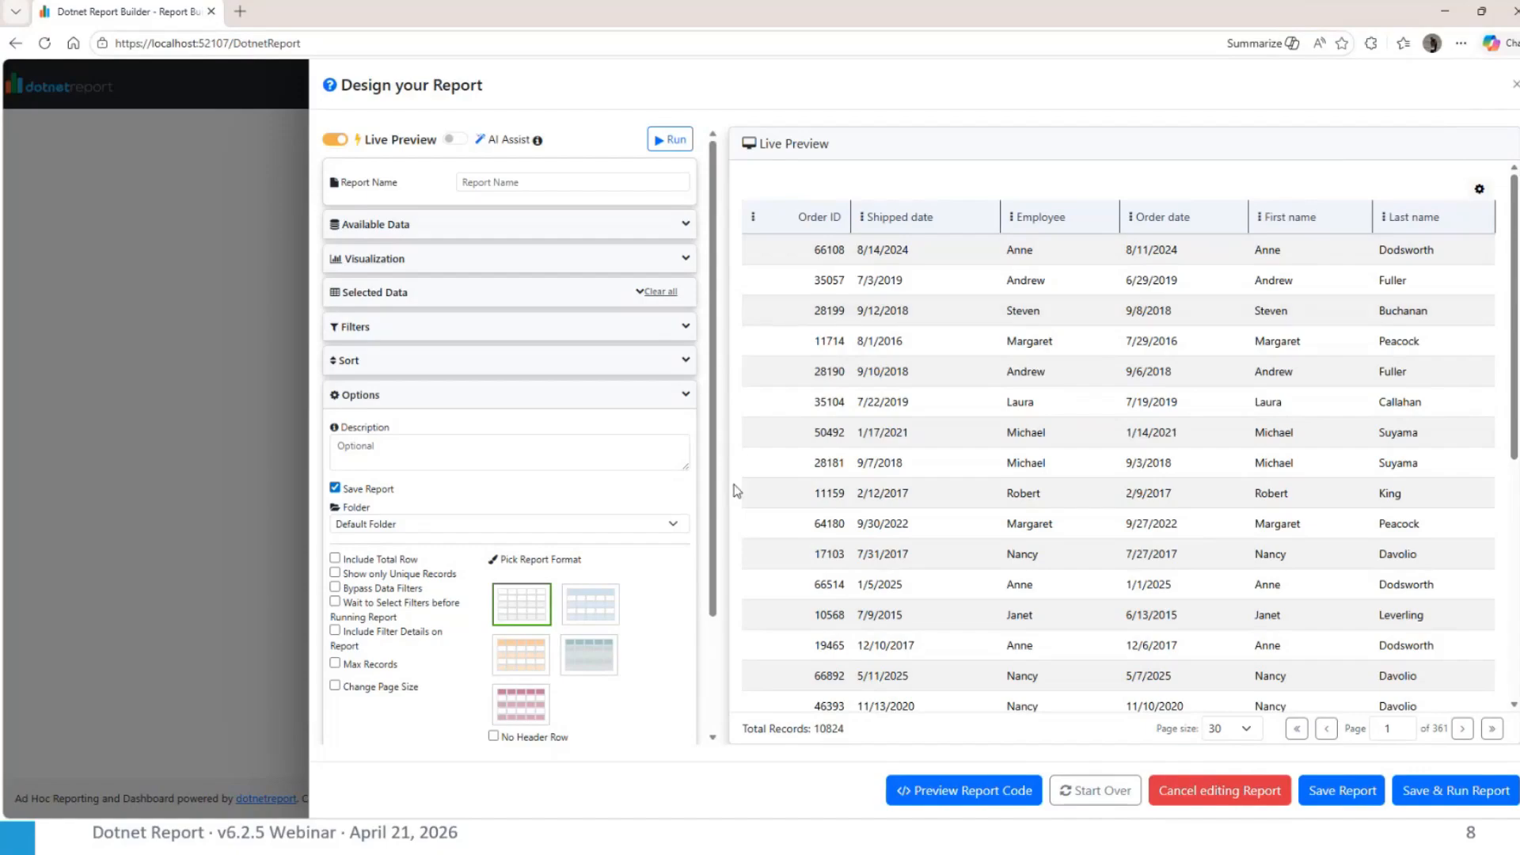
scroll(733, 488, down, 3)
scroll(638, 604, down, 2)
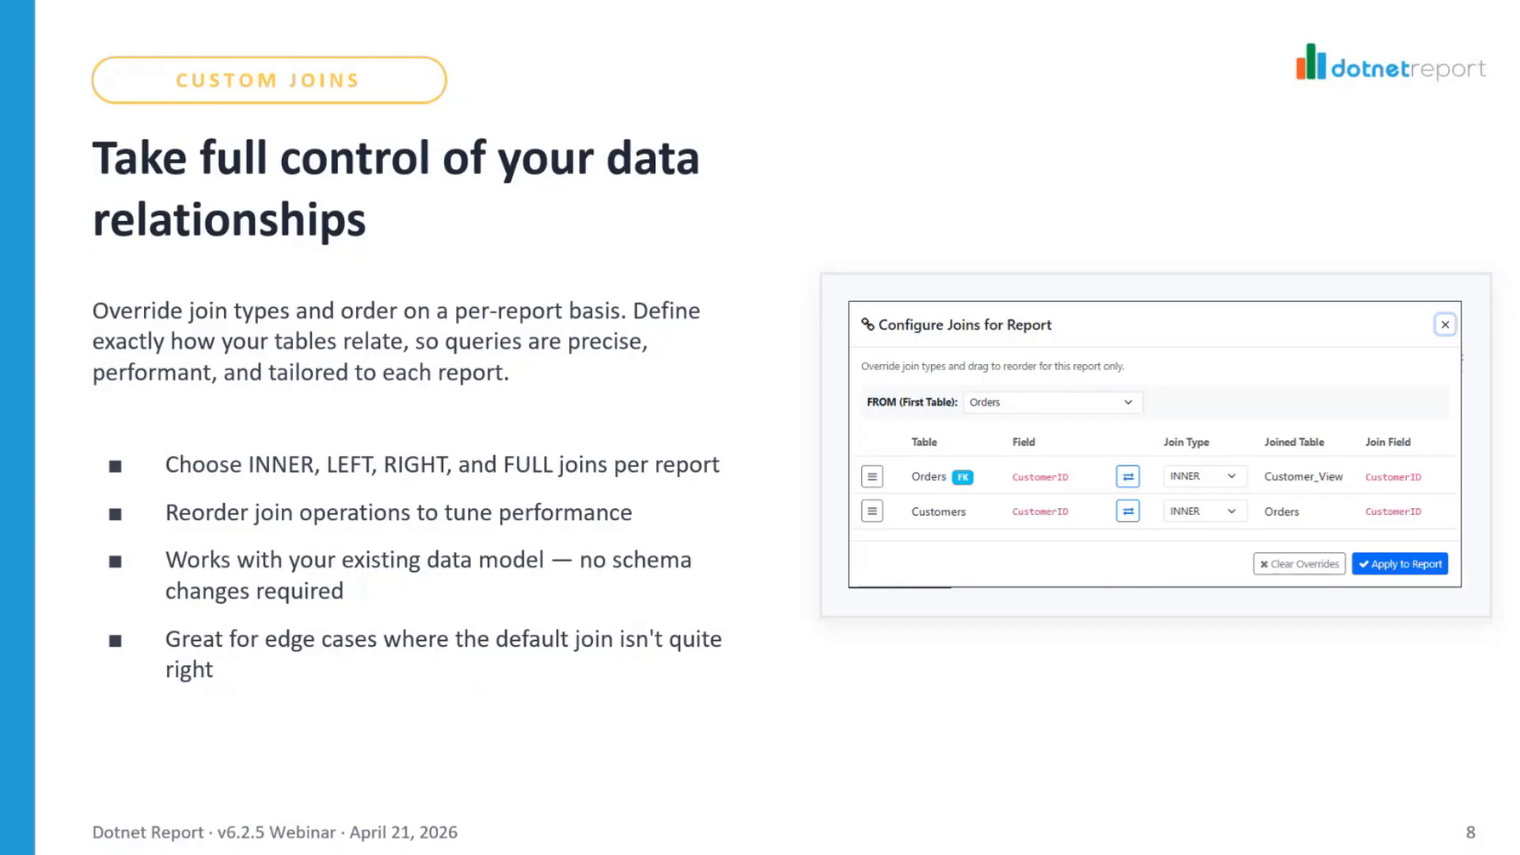
key(Right)
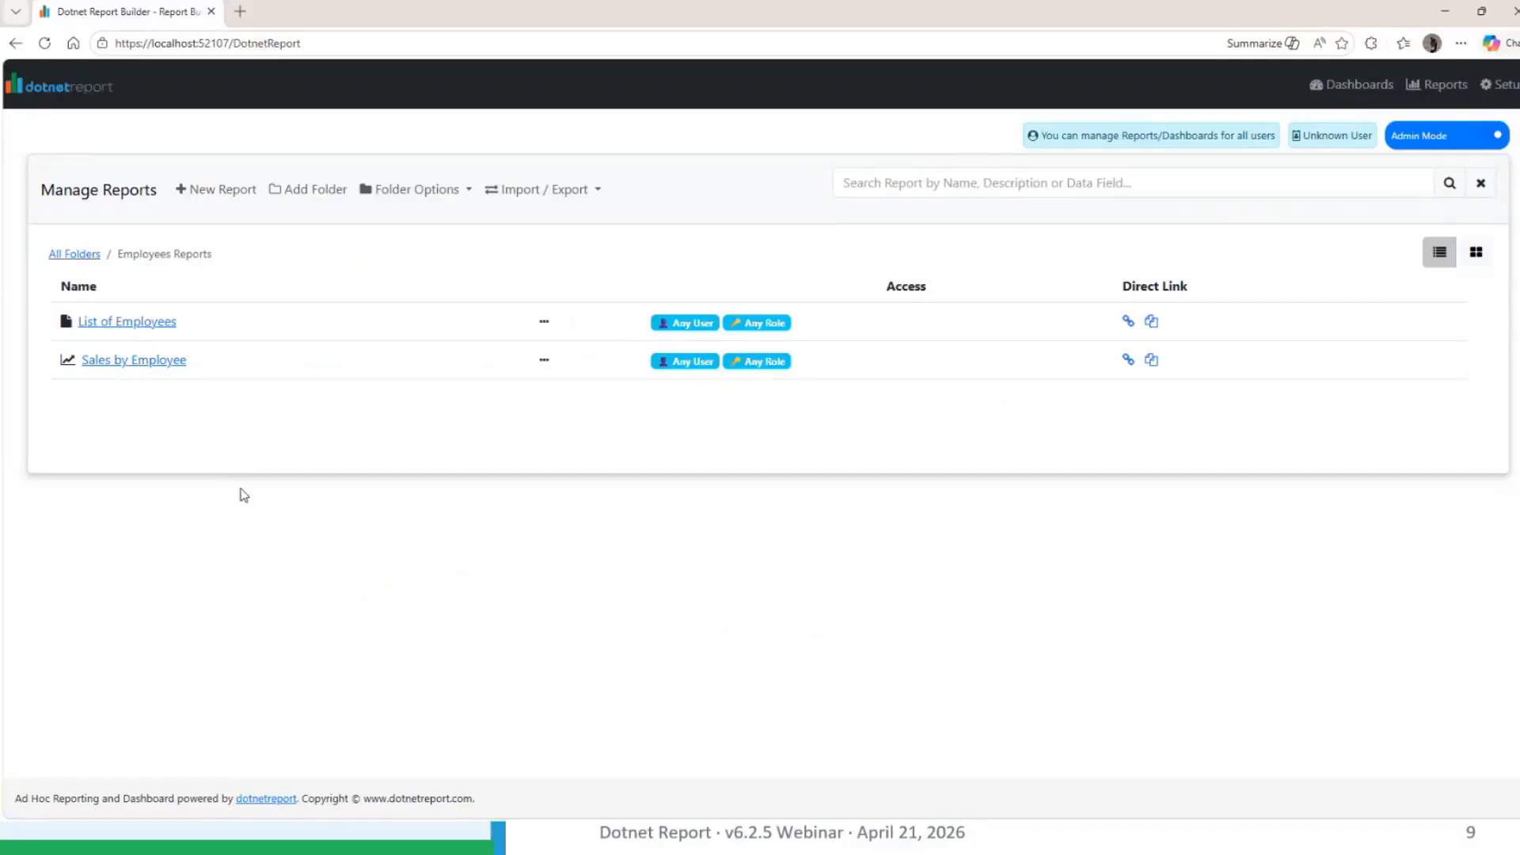
Open the Category Sales for 1997 table in the database setup, view its role access settings and close them
click(1498, 84)
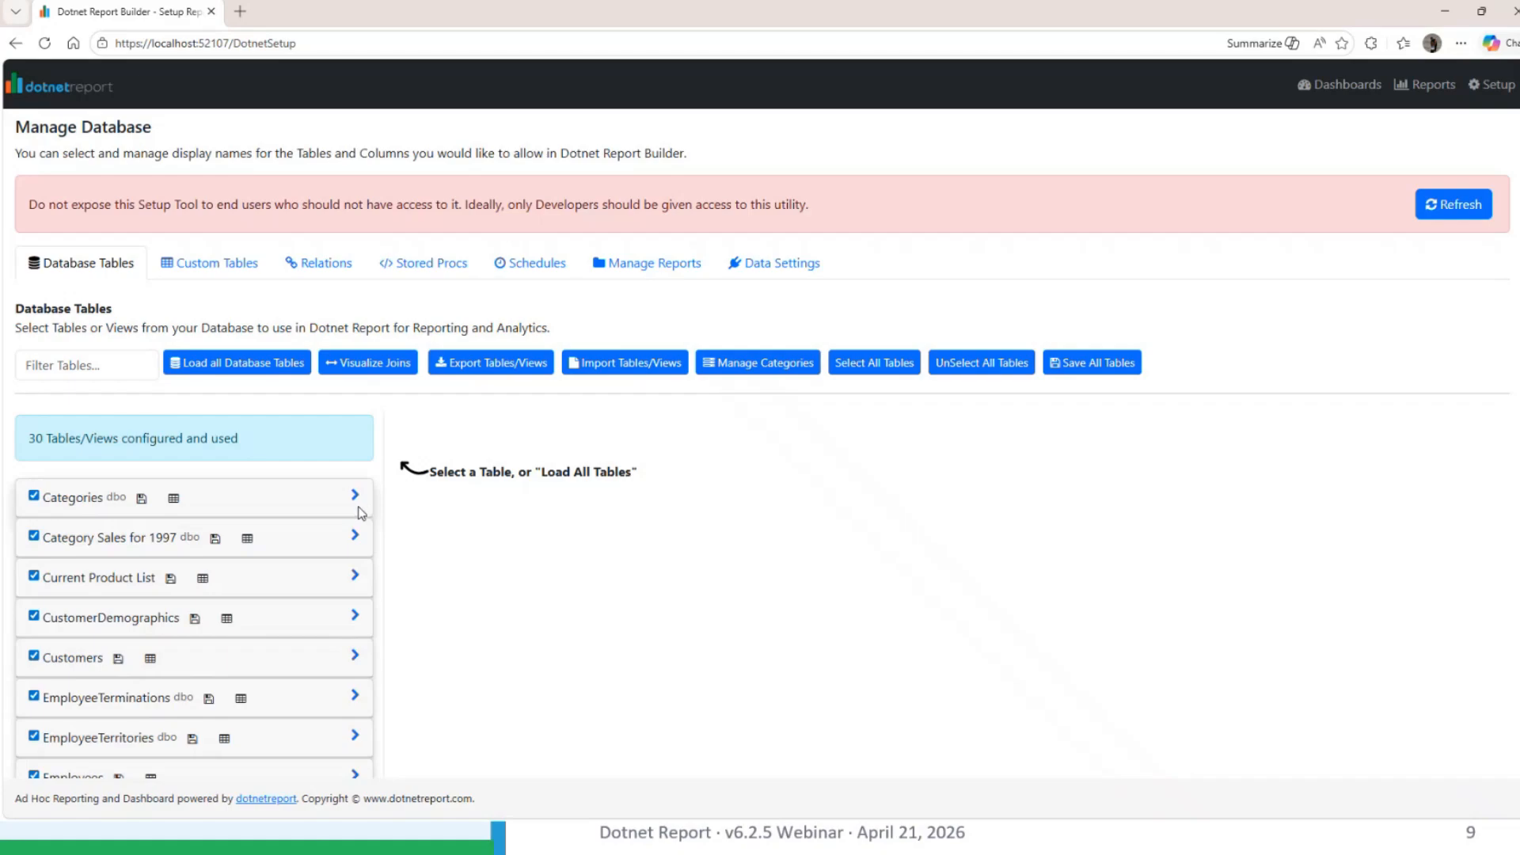
click(358, 538)
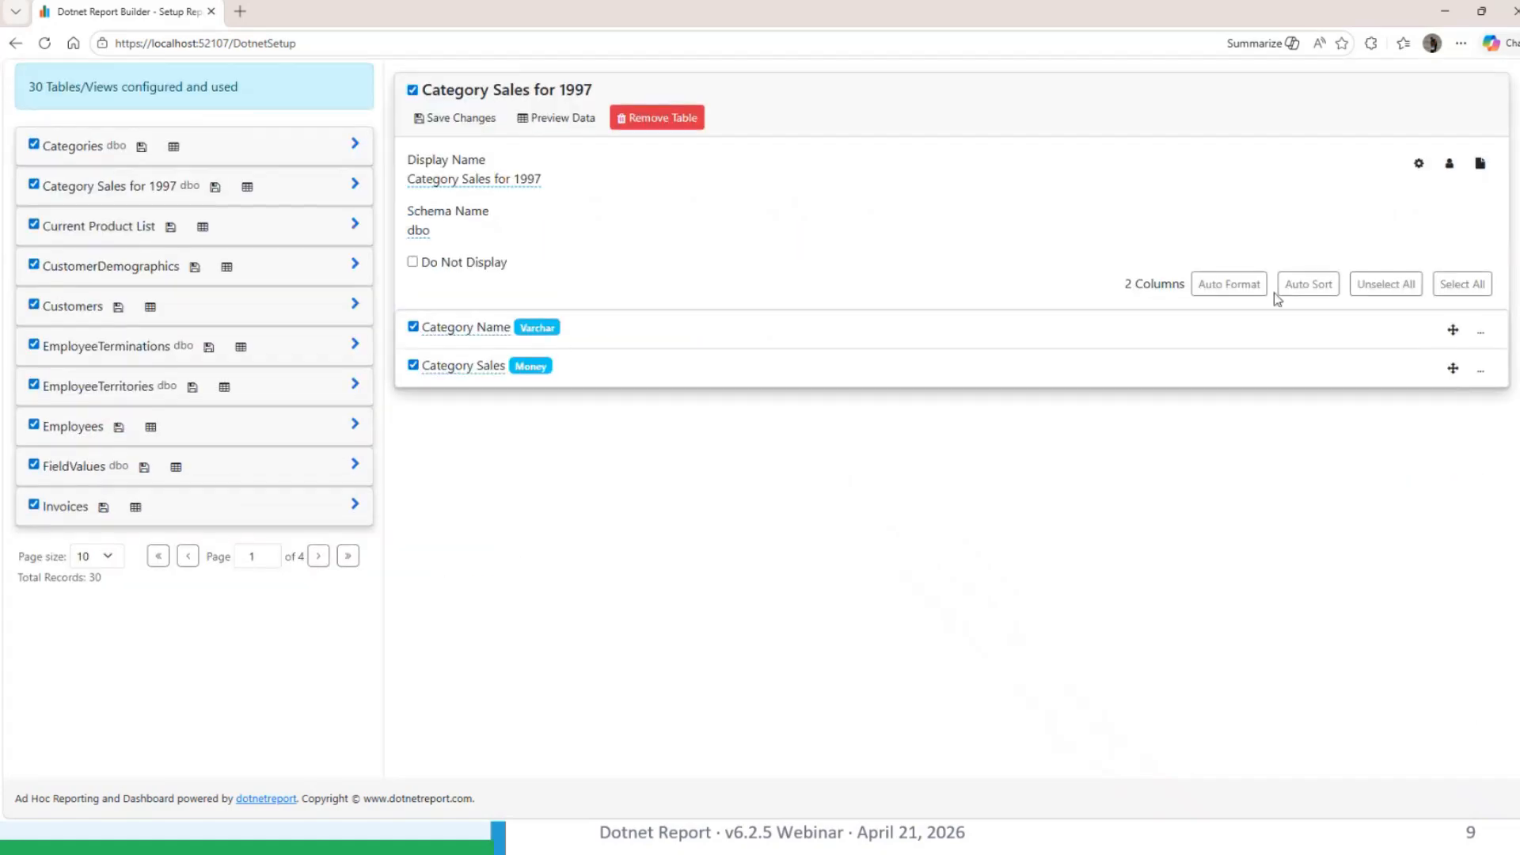
click(1450, 167)
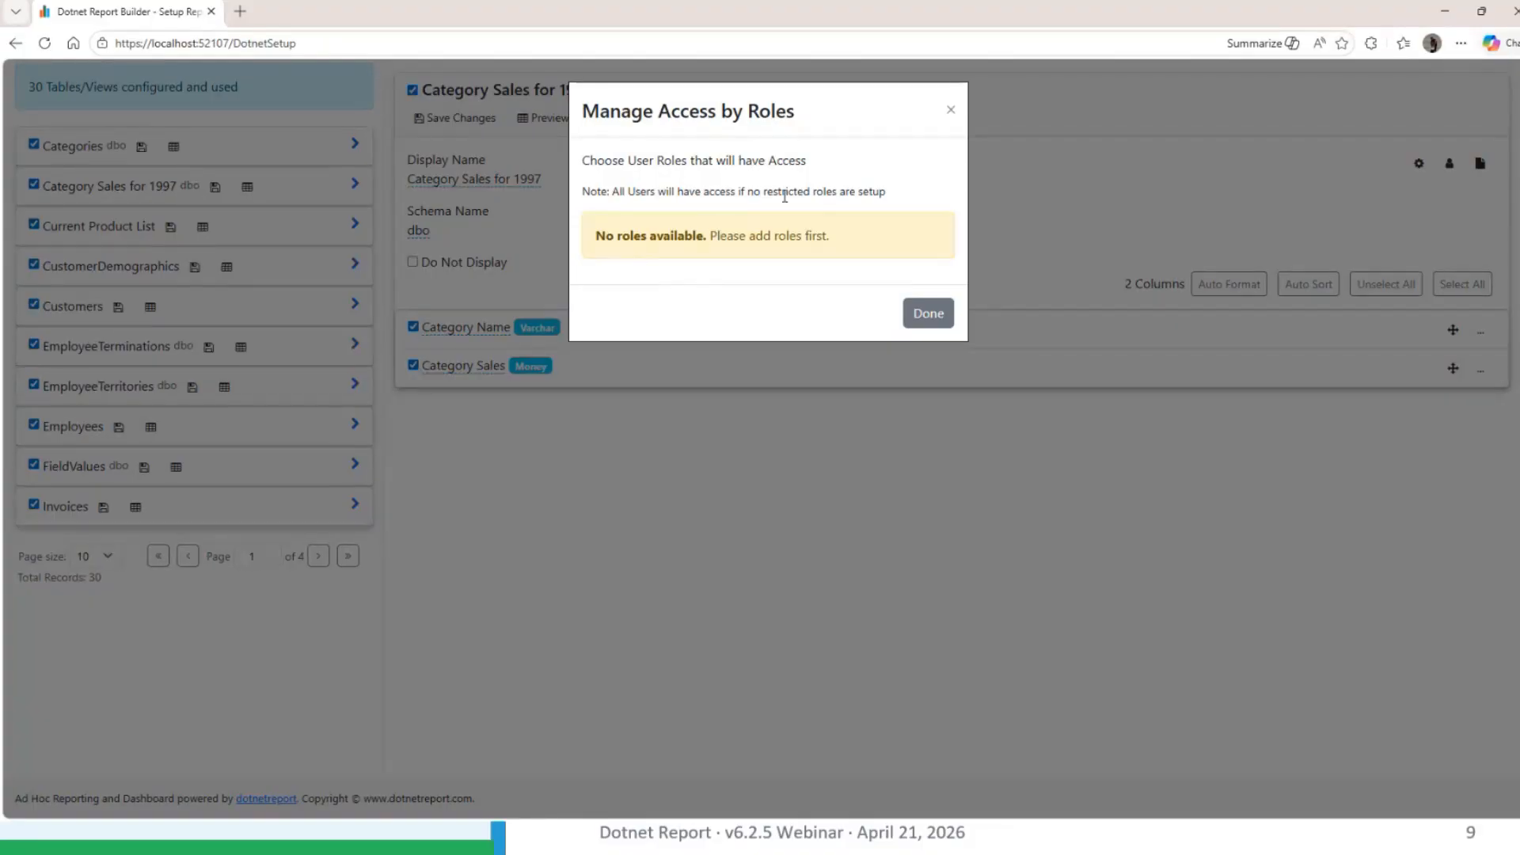
click(952, 110)
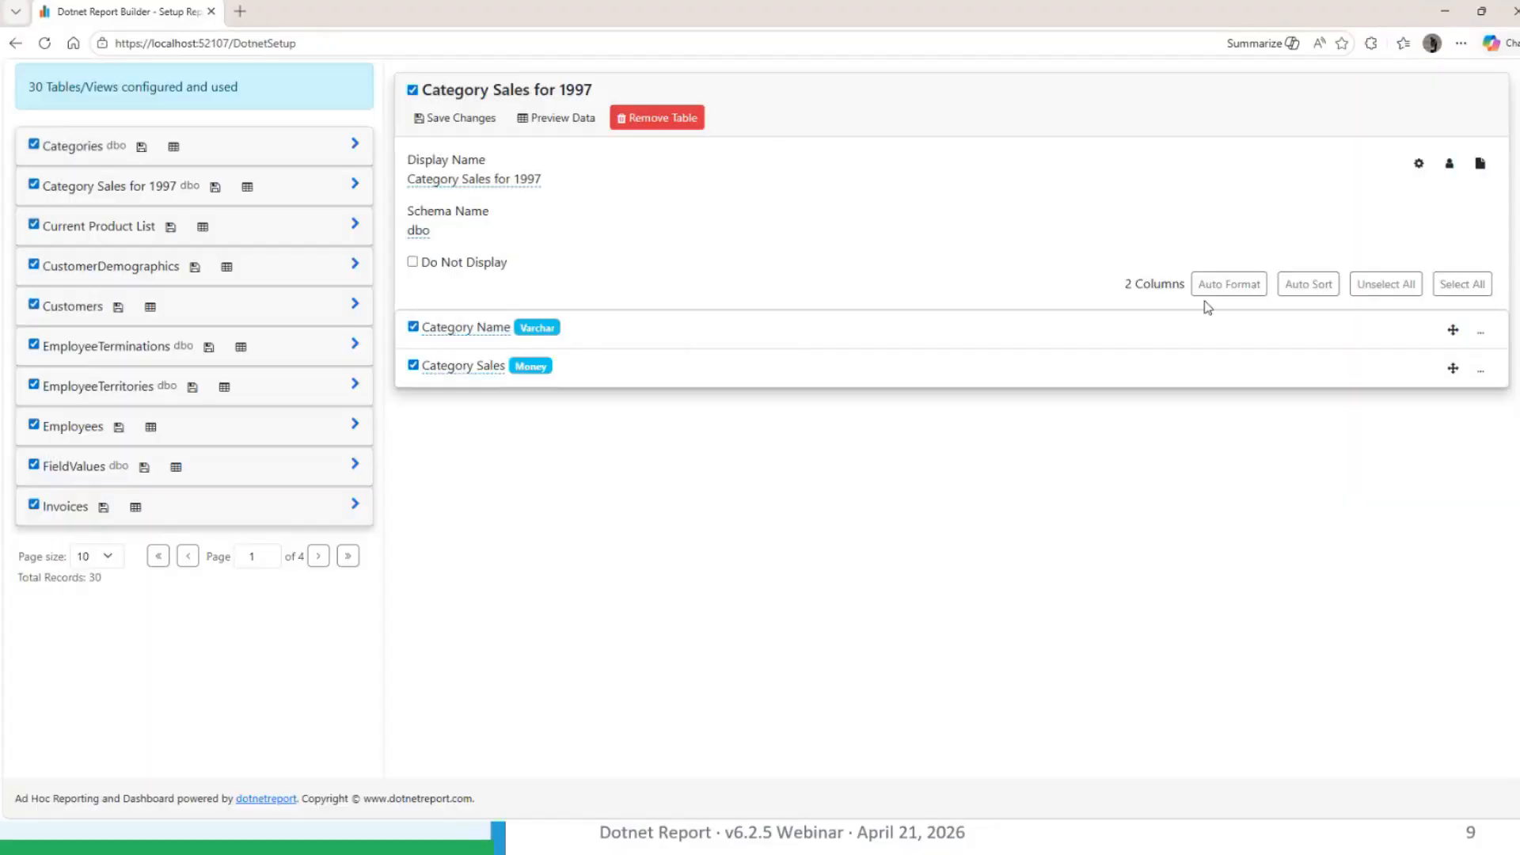
View the role access settings of the Category Name column and close them
click(1481, 333)
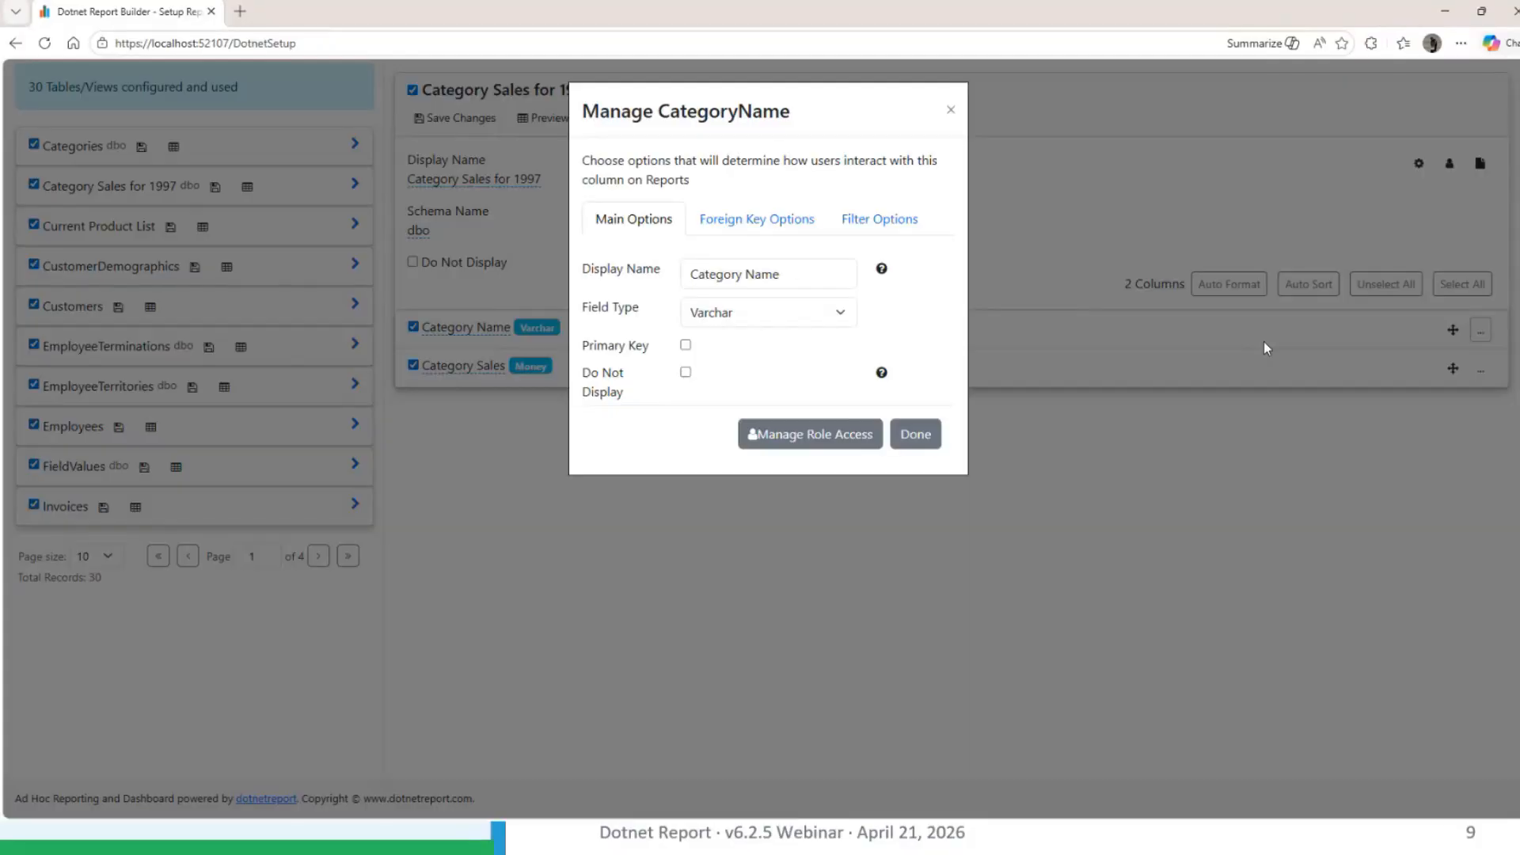
click(757, 437)
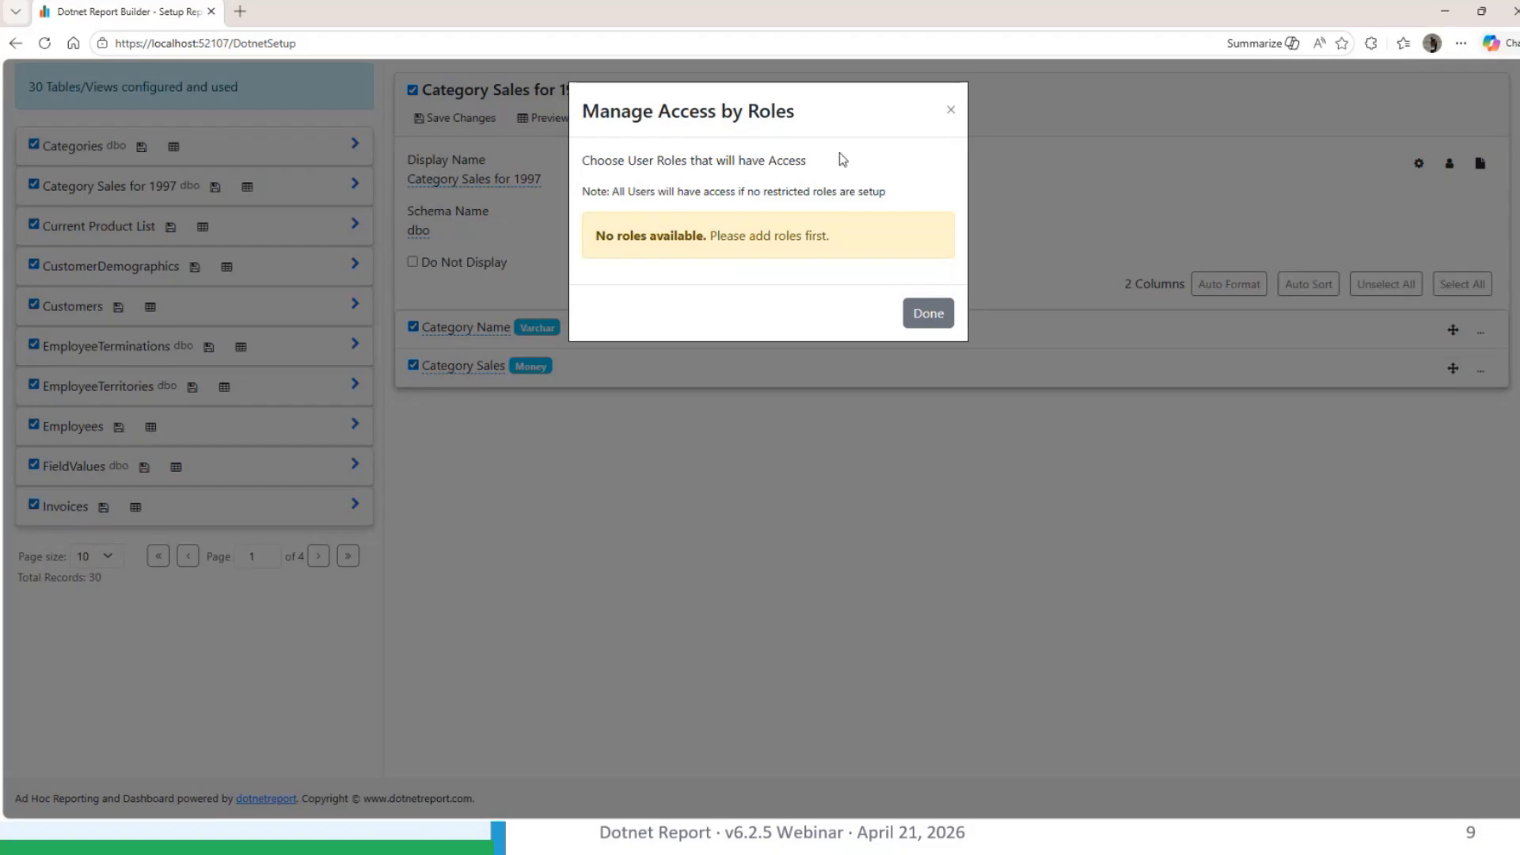
click(954, 110)
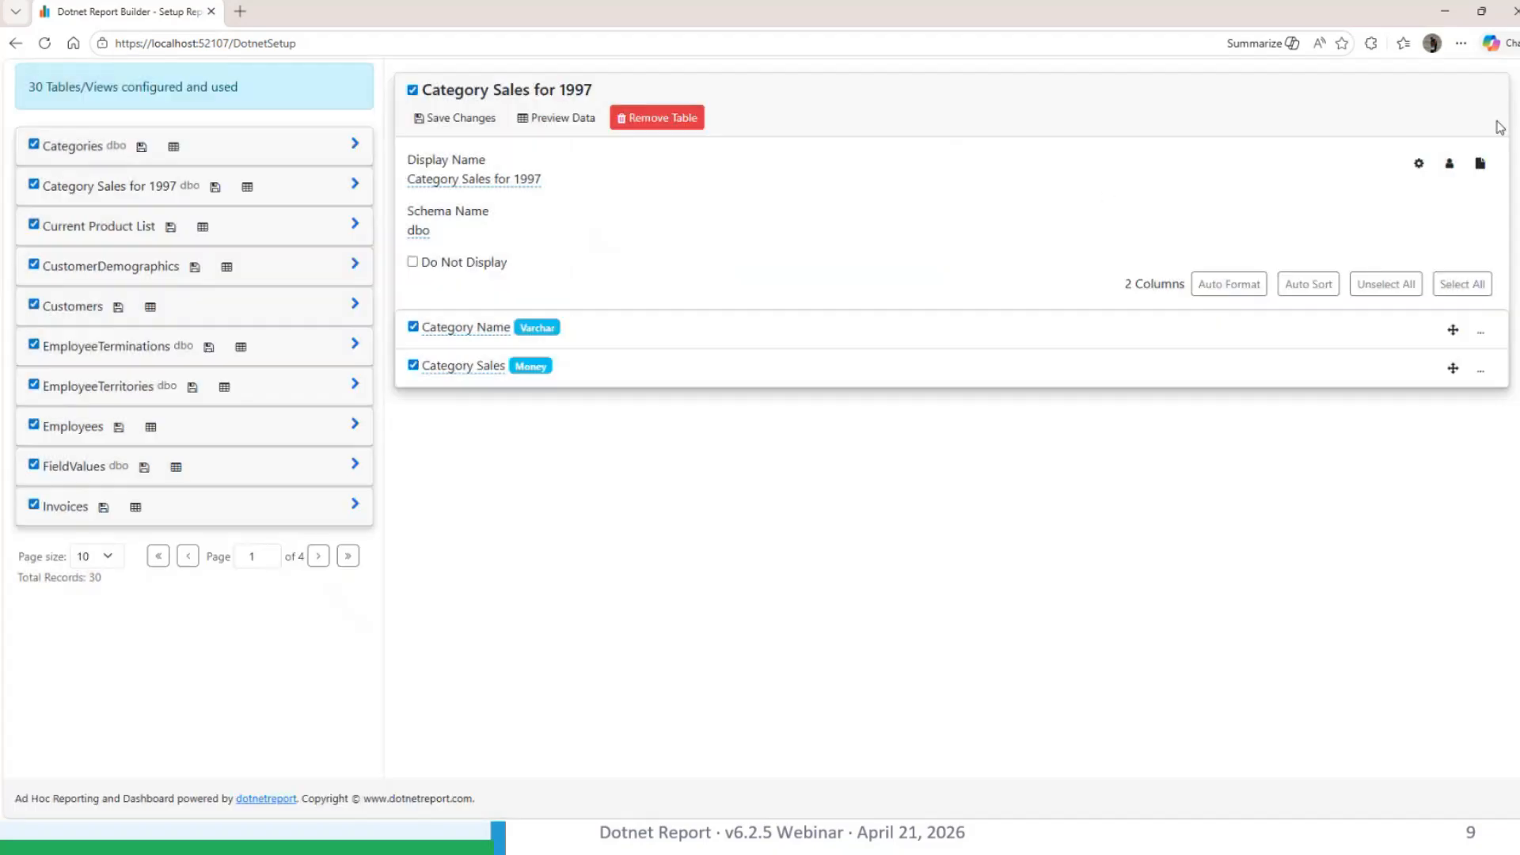
In the Customer Reports folder, enable email scheduling for the Customer List report to view its options, and cancel without saving
scroll(953, 110, up, 5)
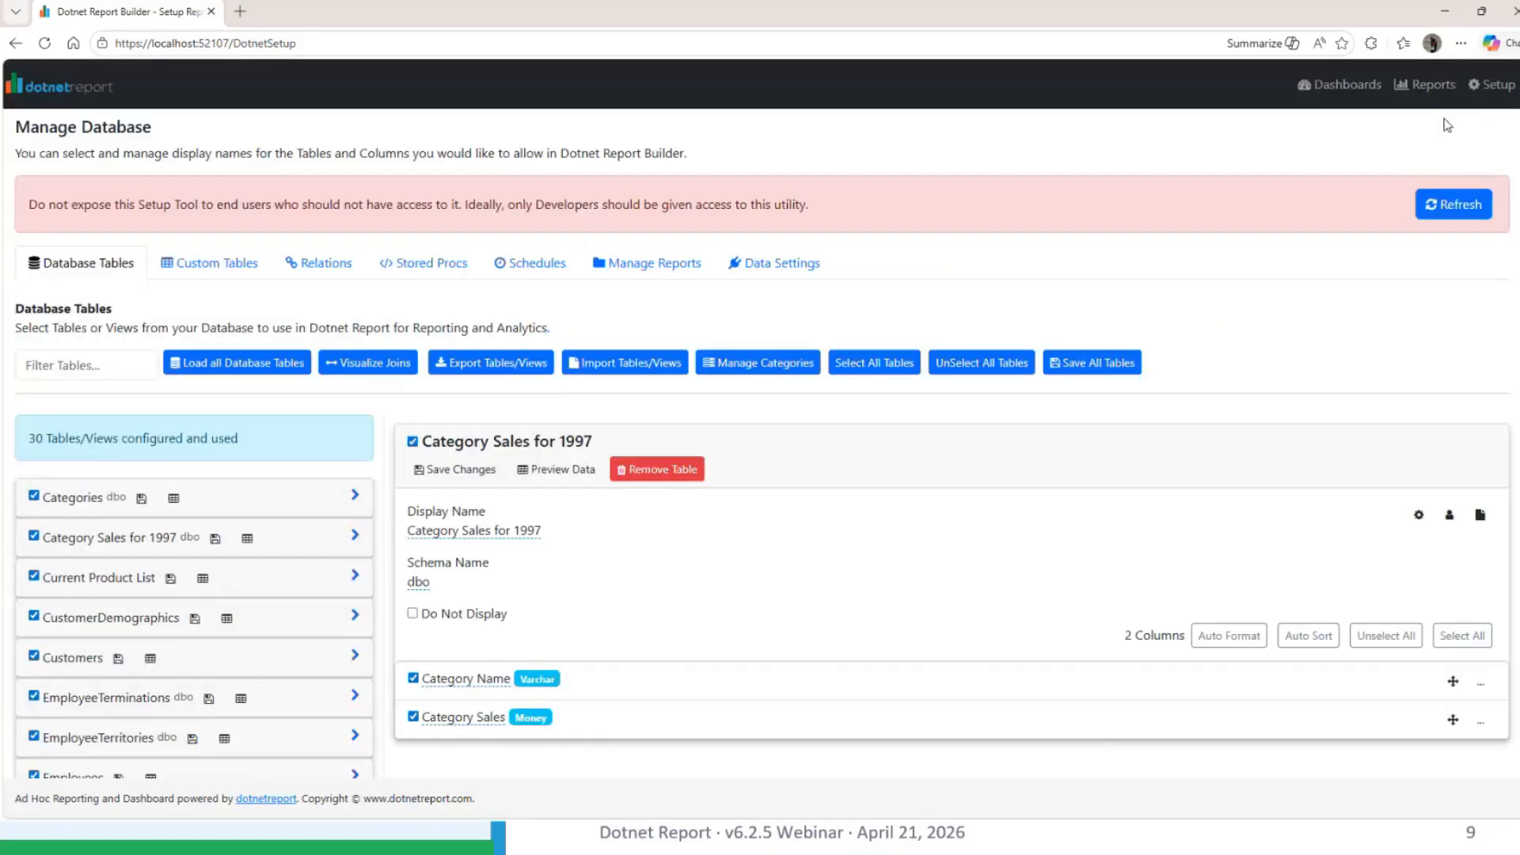
click(1425, 84)
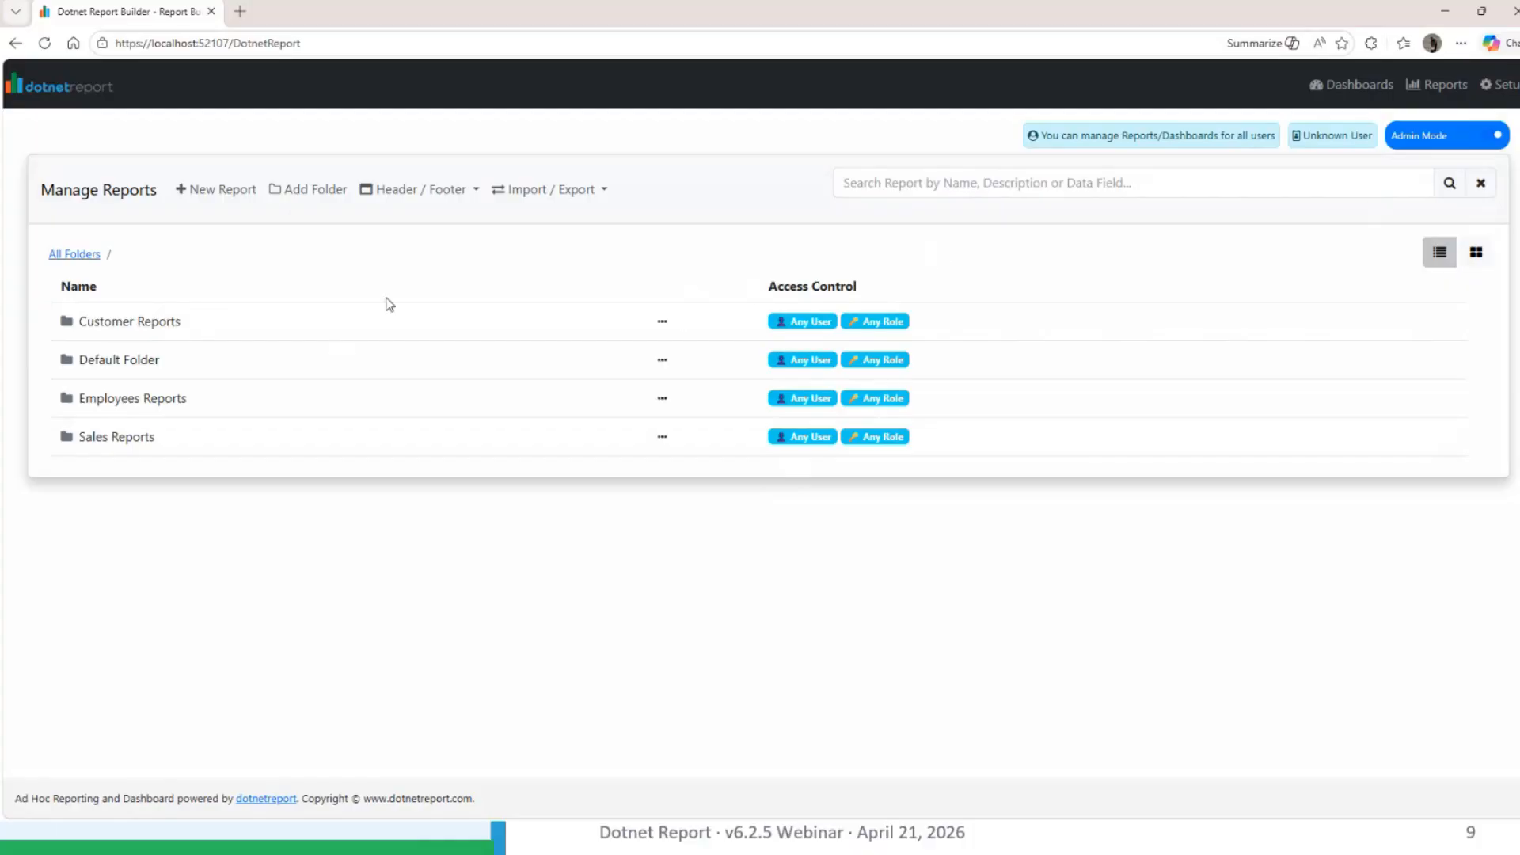
click(190, 321)
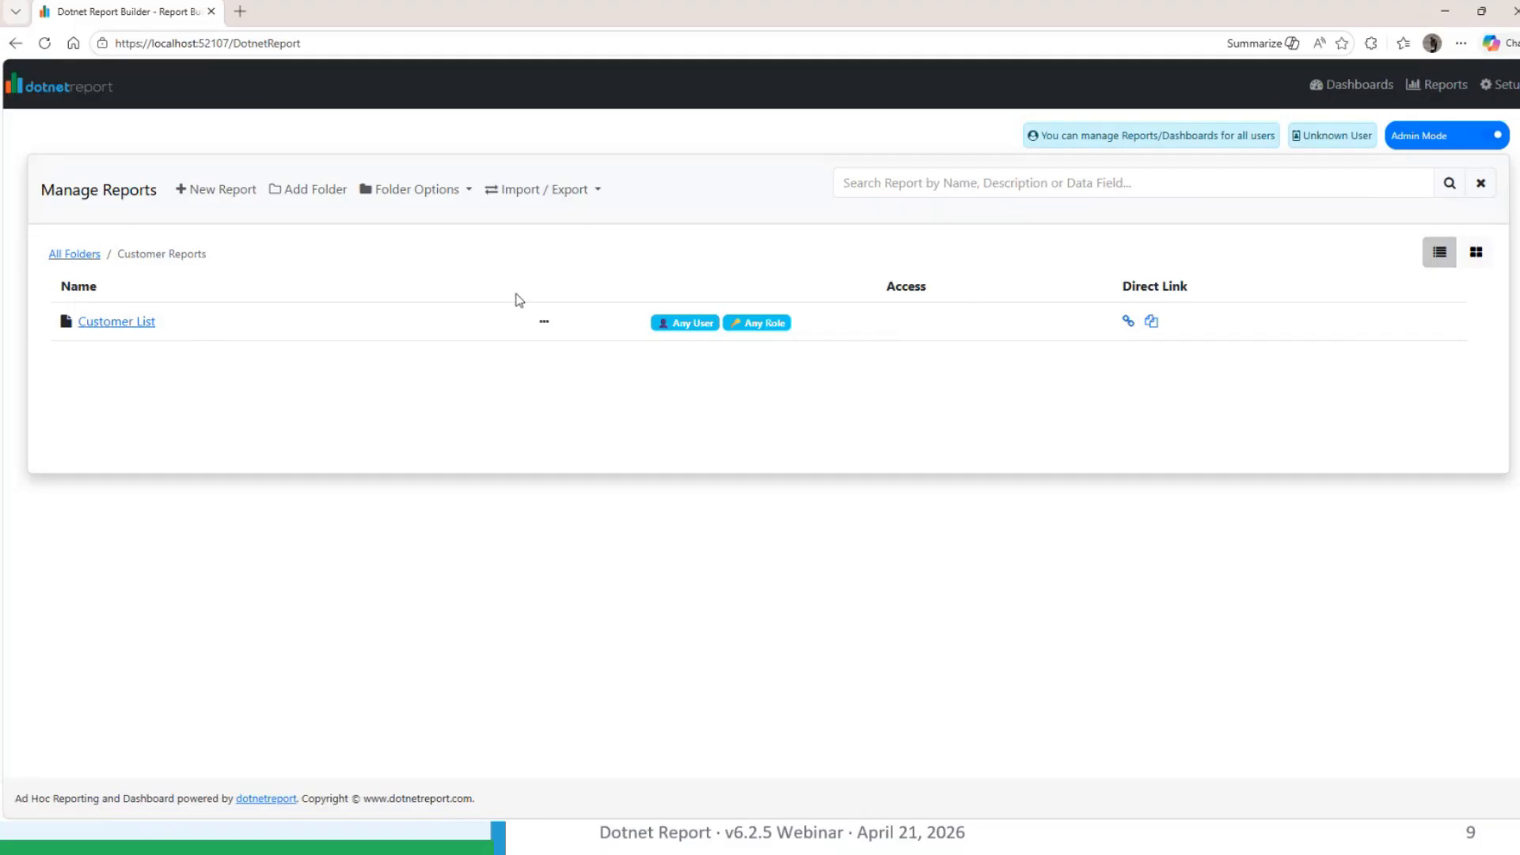
click(543, 321)
click(597, 512)
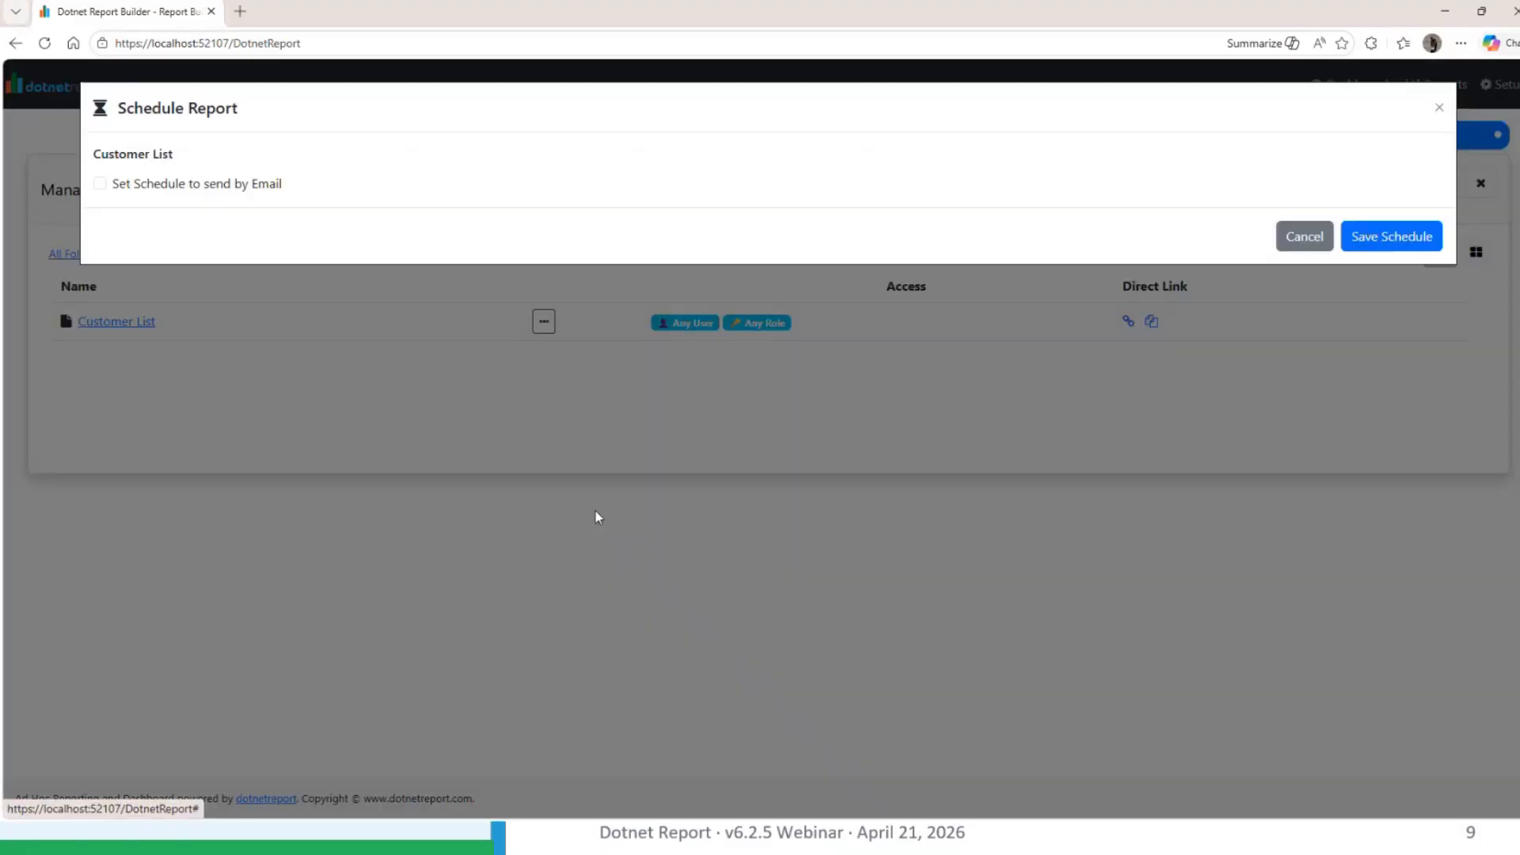
click(136, 184)
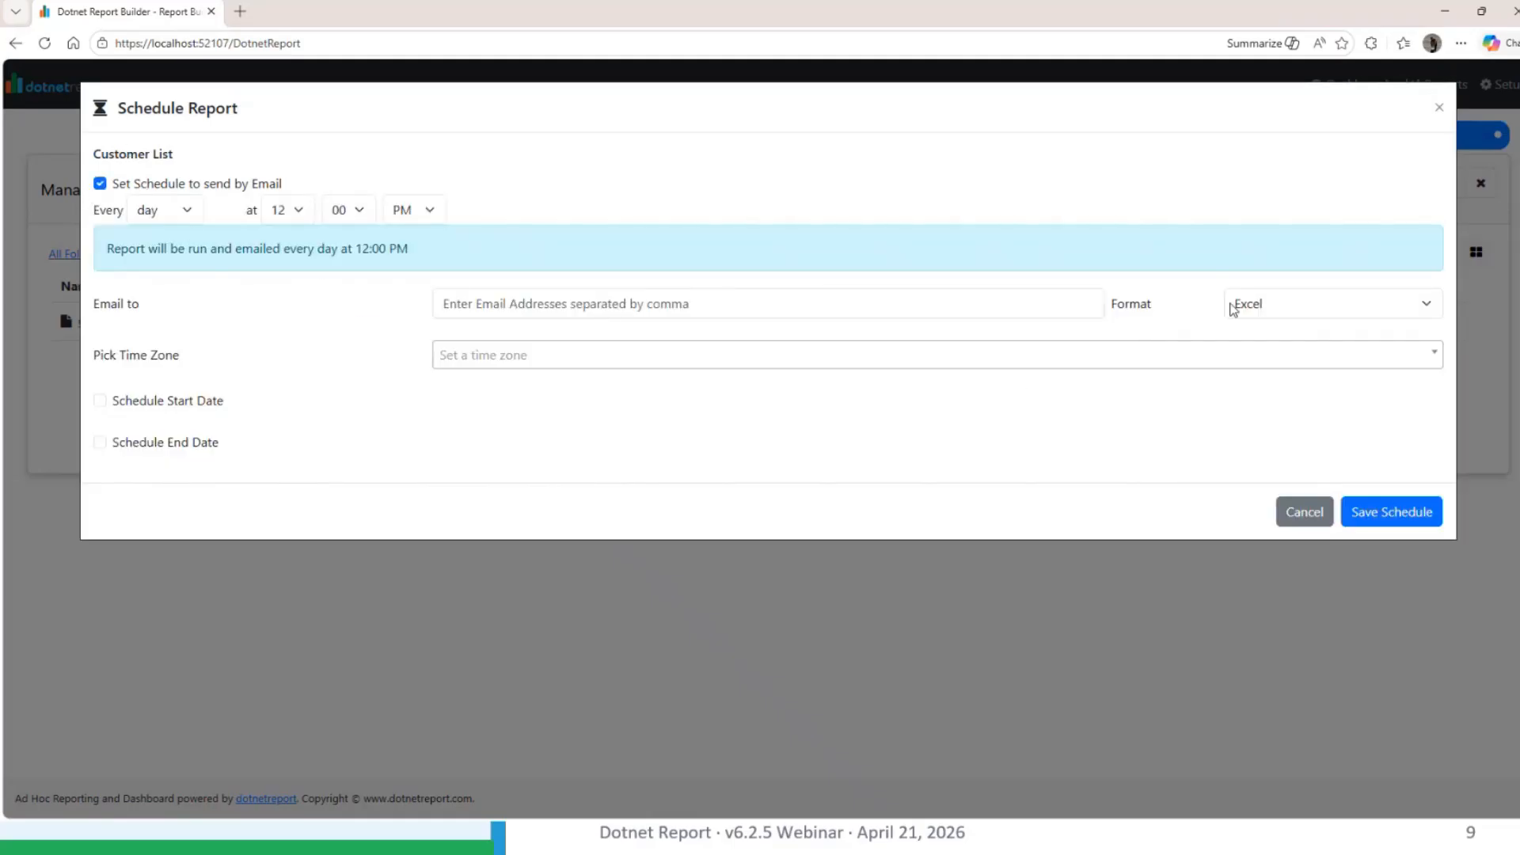
click(1293, 516)
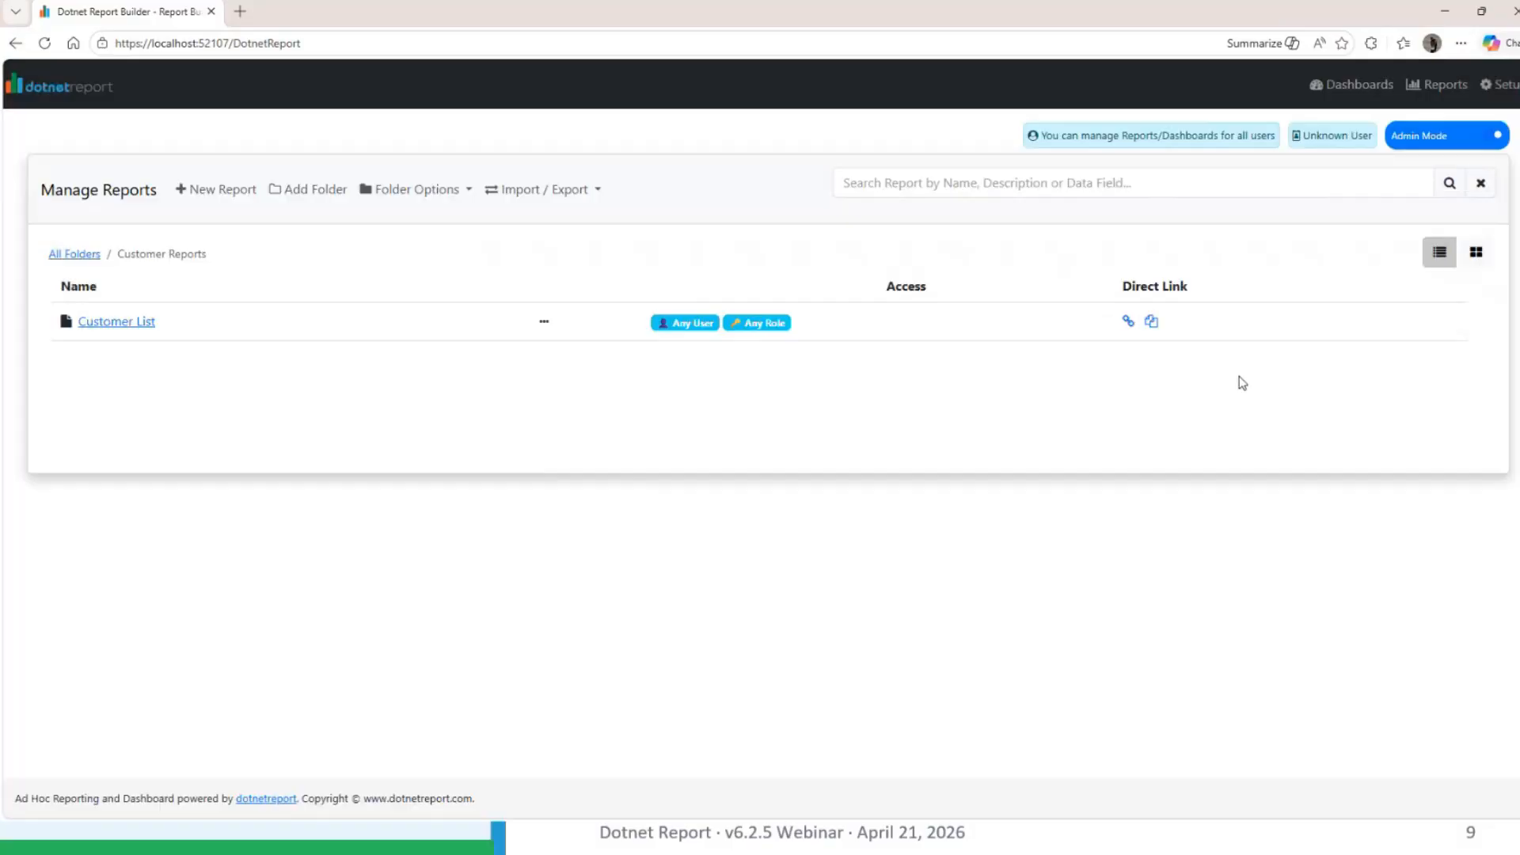